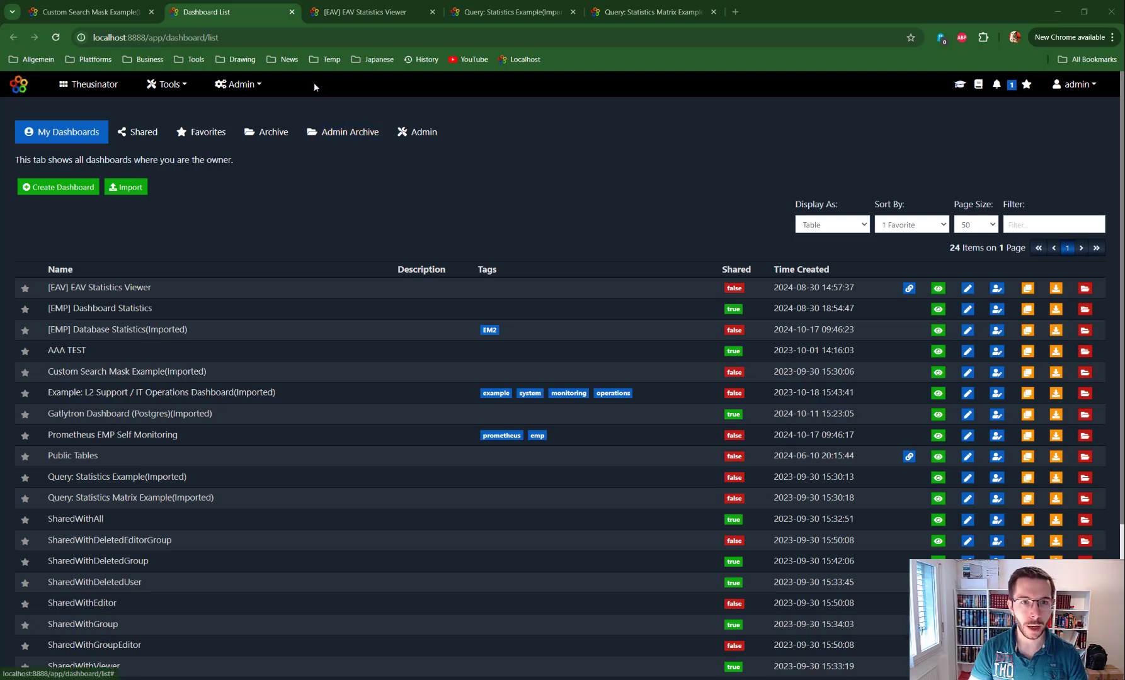
# Open the Query: Statistics Example(Imported) dashboard in edit mode and bring up its list of parameters
pyautogui.click(498, 12)
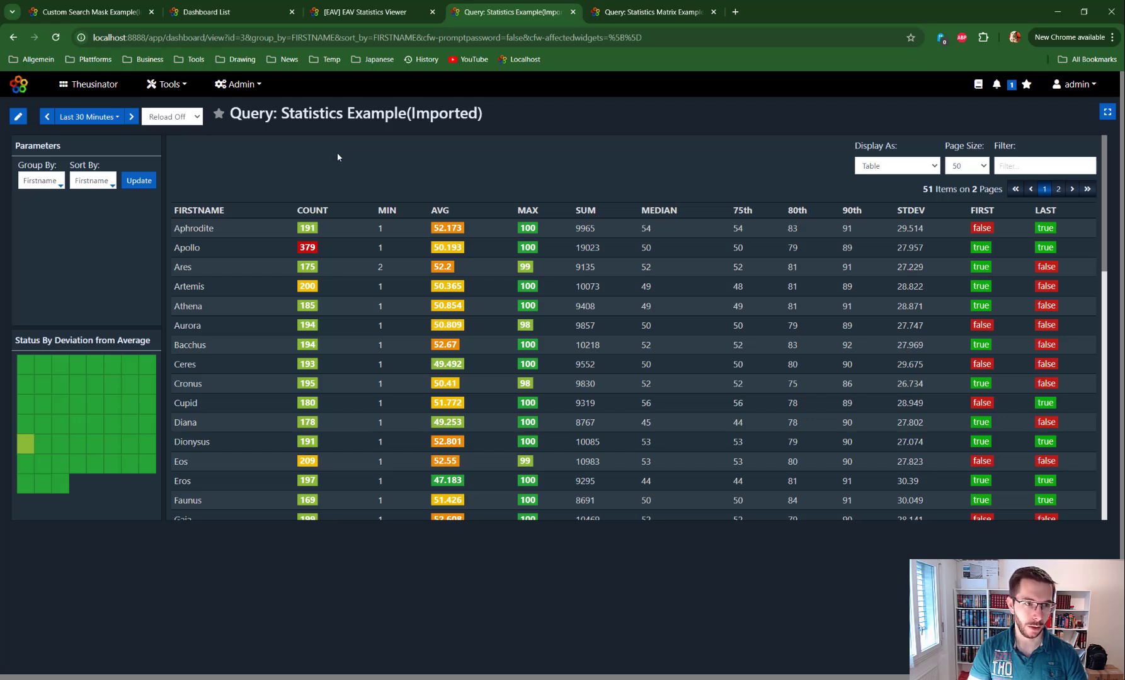
pyautogui.click(17, 120)
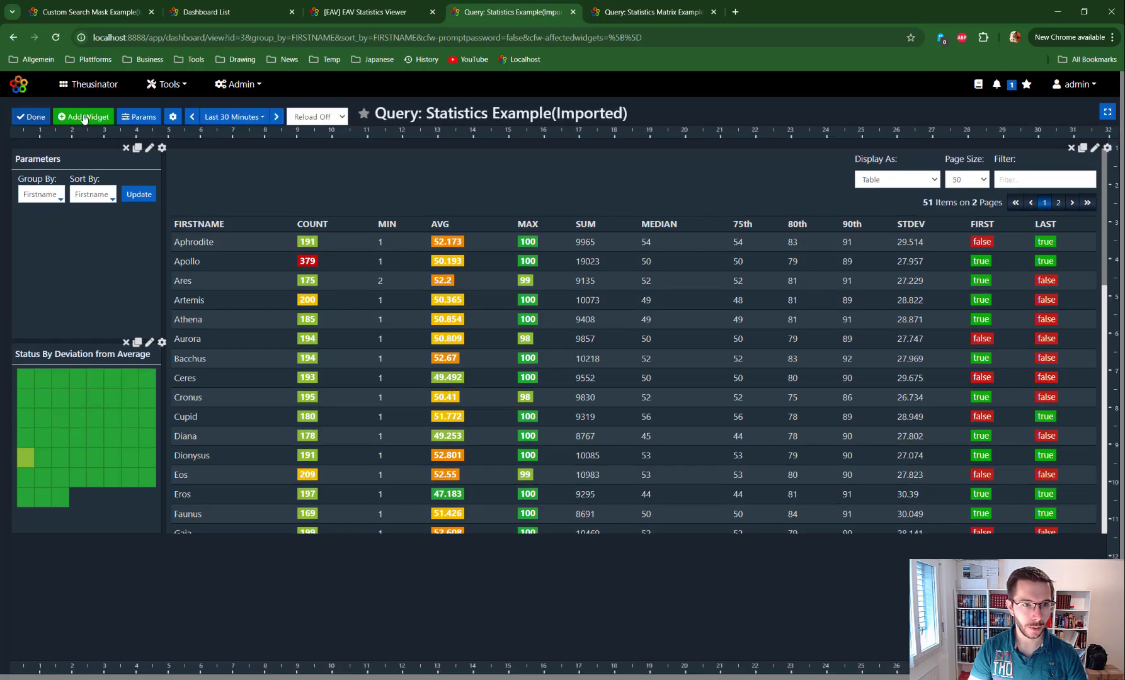
pyautogui.click(138, 117)
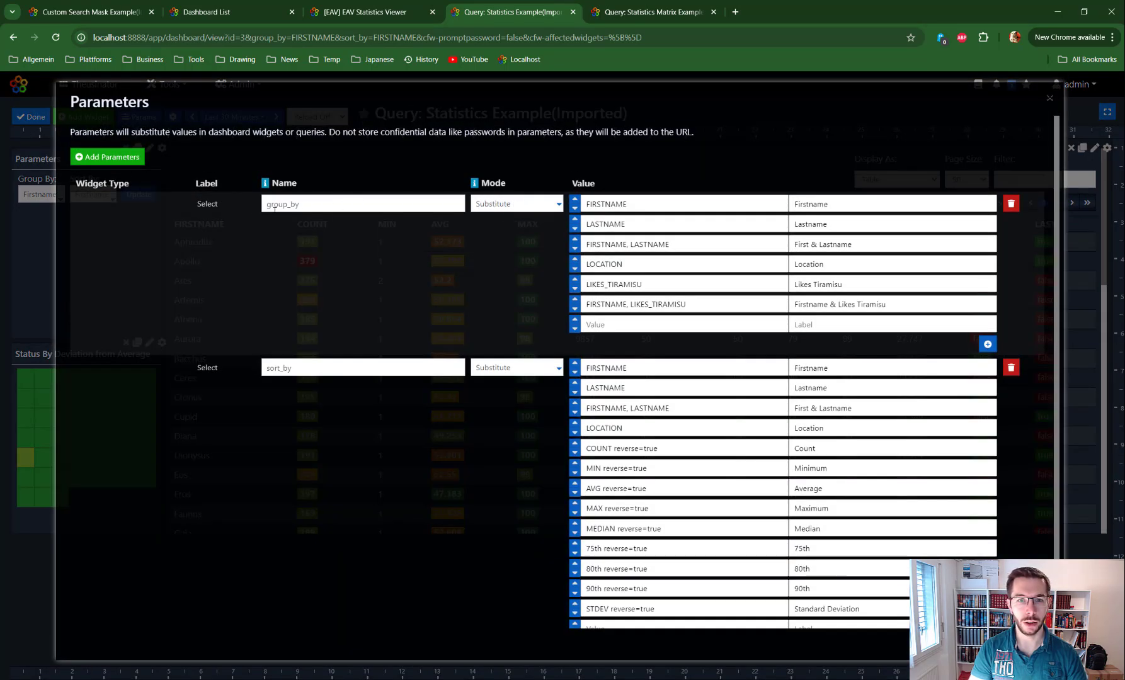
pyautogui.scroll(-2, 1014, 247)
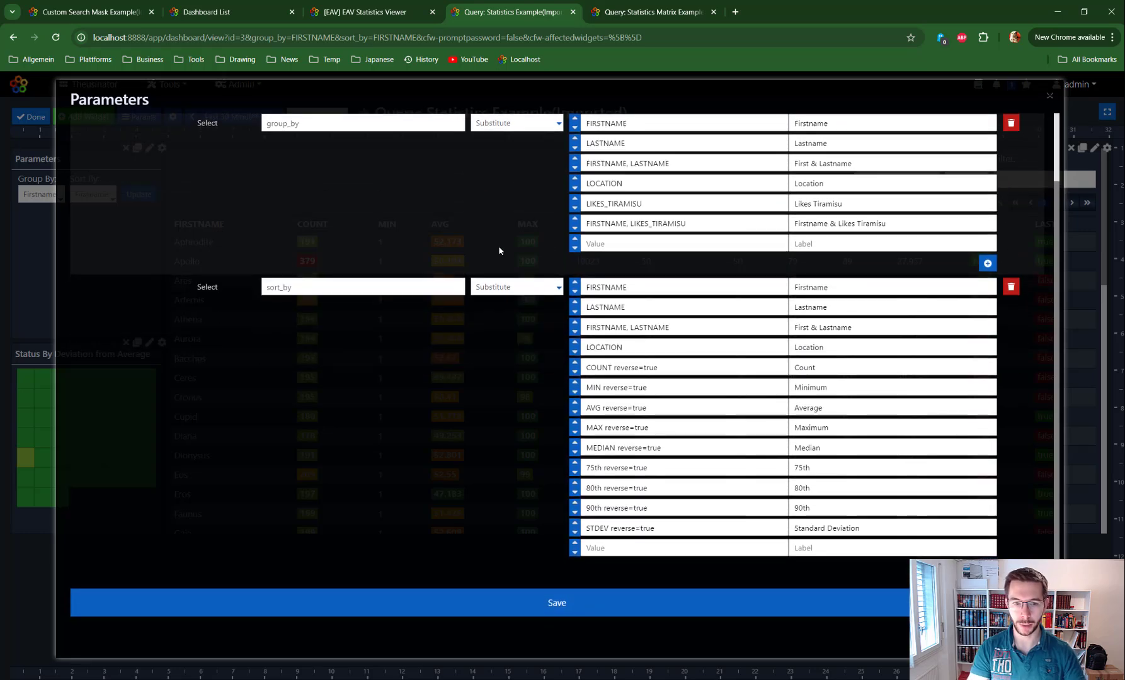
pyautogui.scroll(2, 432, 230)
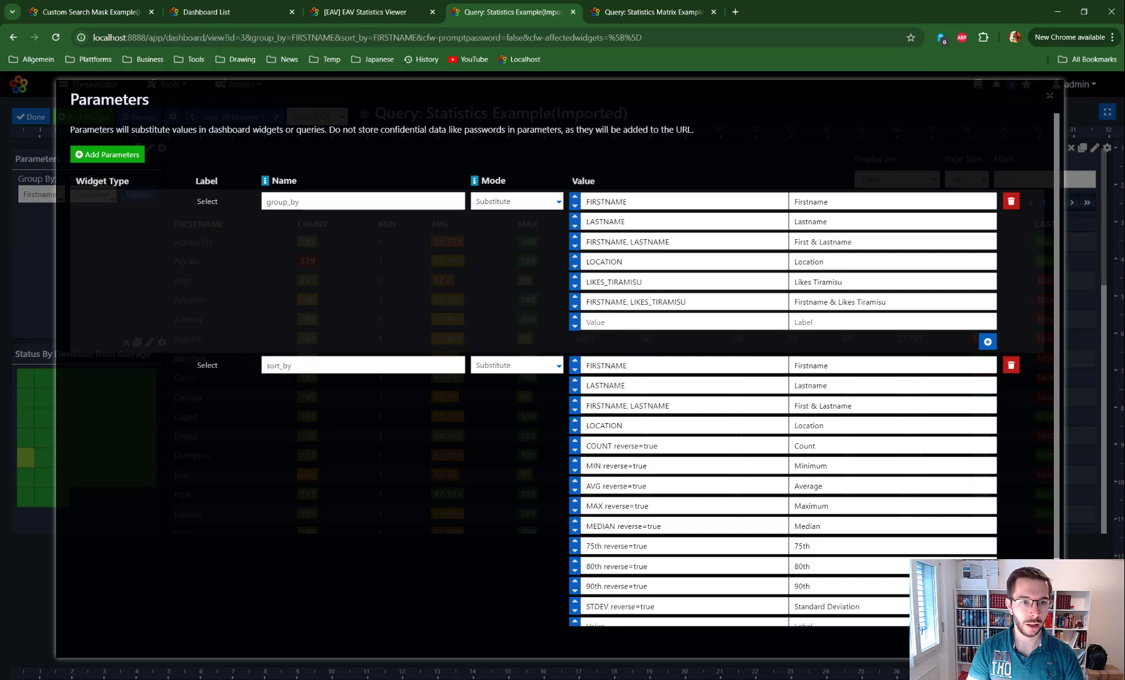
pyautogui.doubleClick(200, 366)
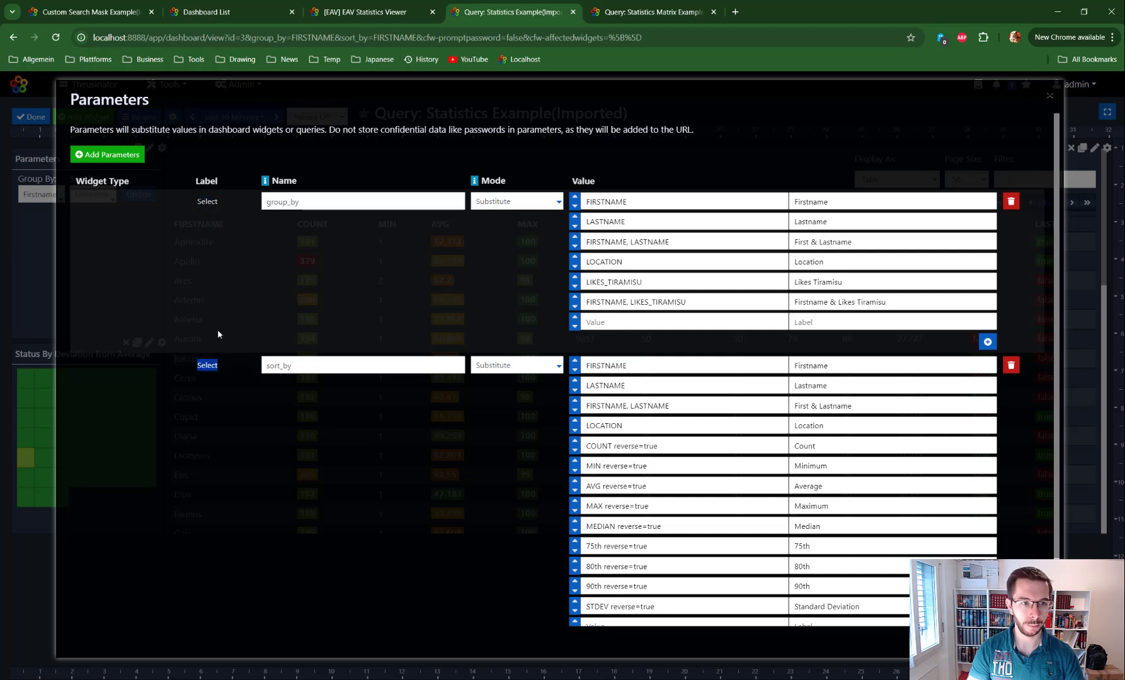
# Examine the parameter types that can be added, including Text, Dashboard ID, Chart Types and Query Select, without adding one
pyautogui.click(94, 155)
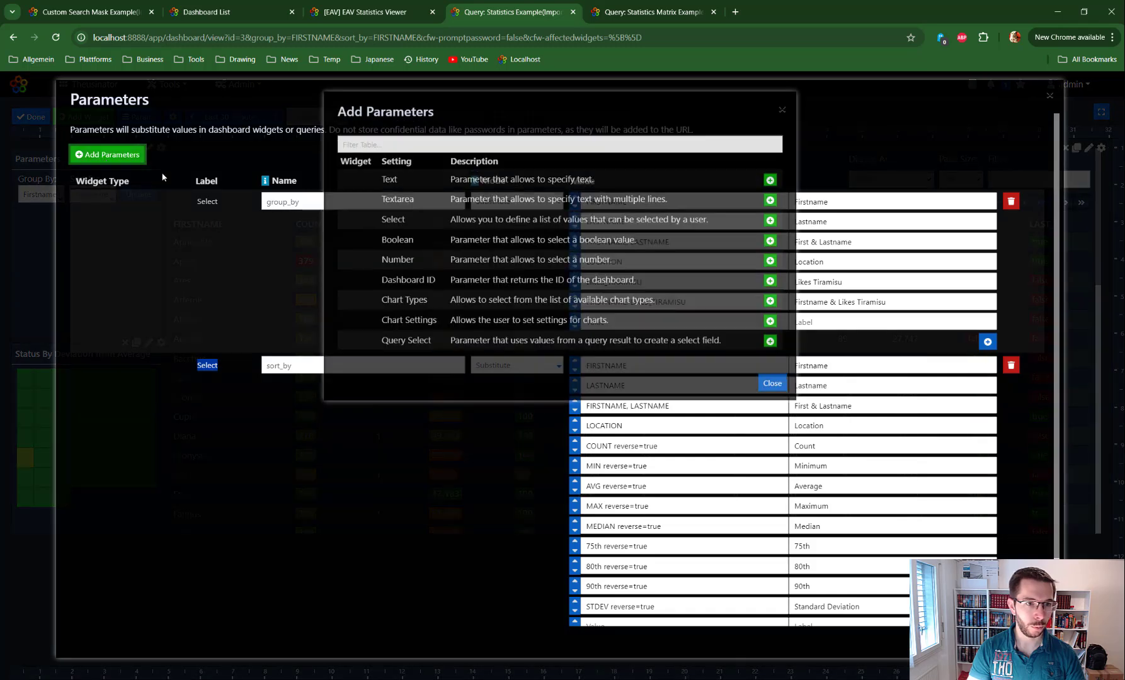
pyautogui.moveTo(450, 120); pyautogui.dragTo(231, 354)
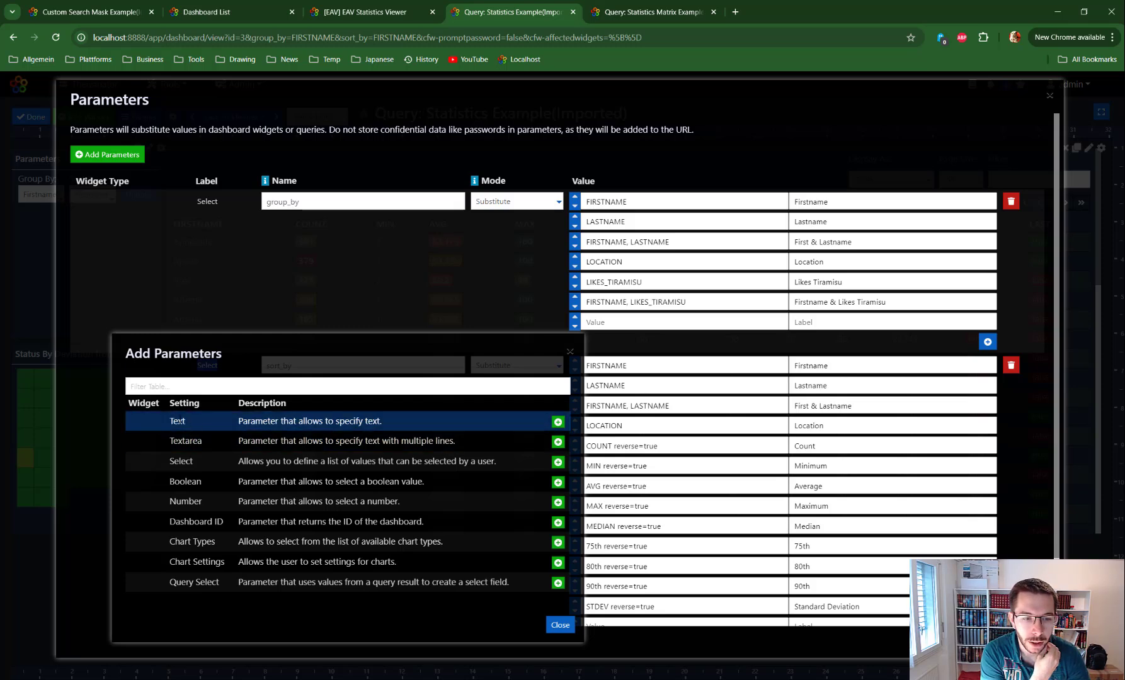
pyautogui.moveTo(168, 423); pyautogui.dragTo(208, 426)
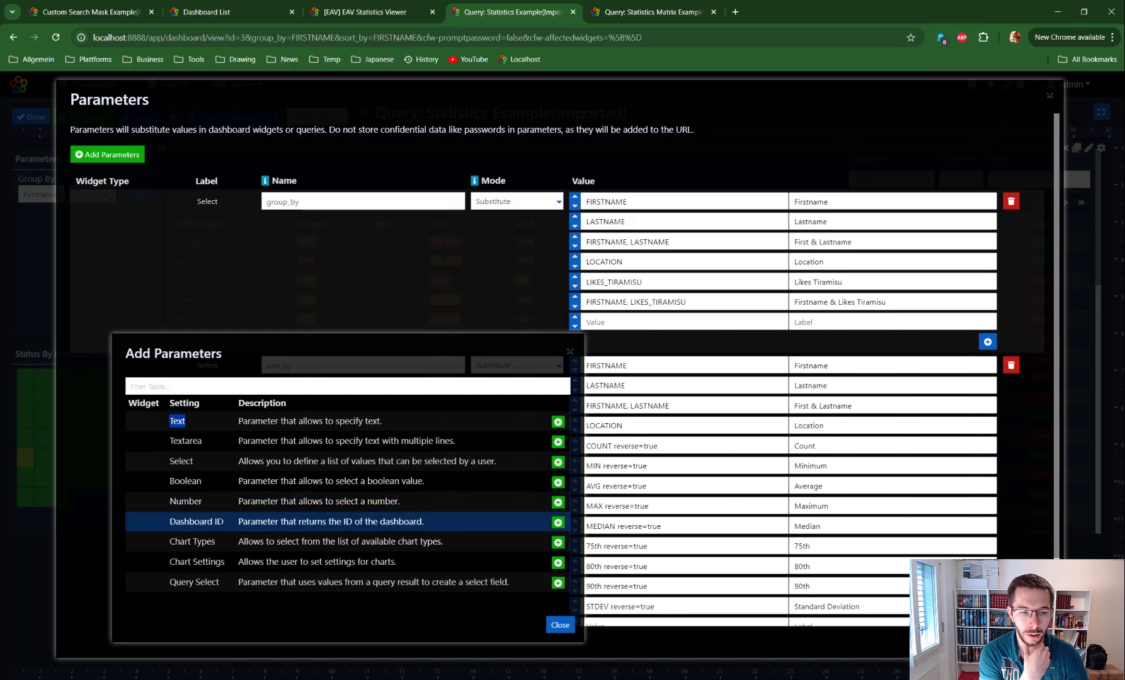
pyautogui.moveTo(446, 523); pyautogui.dragTo(167, 522)
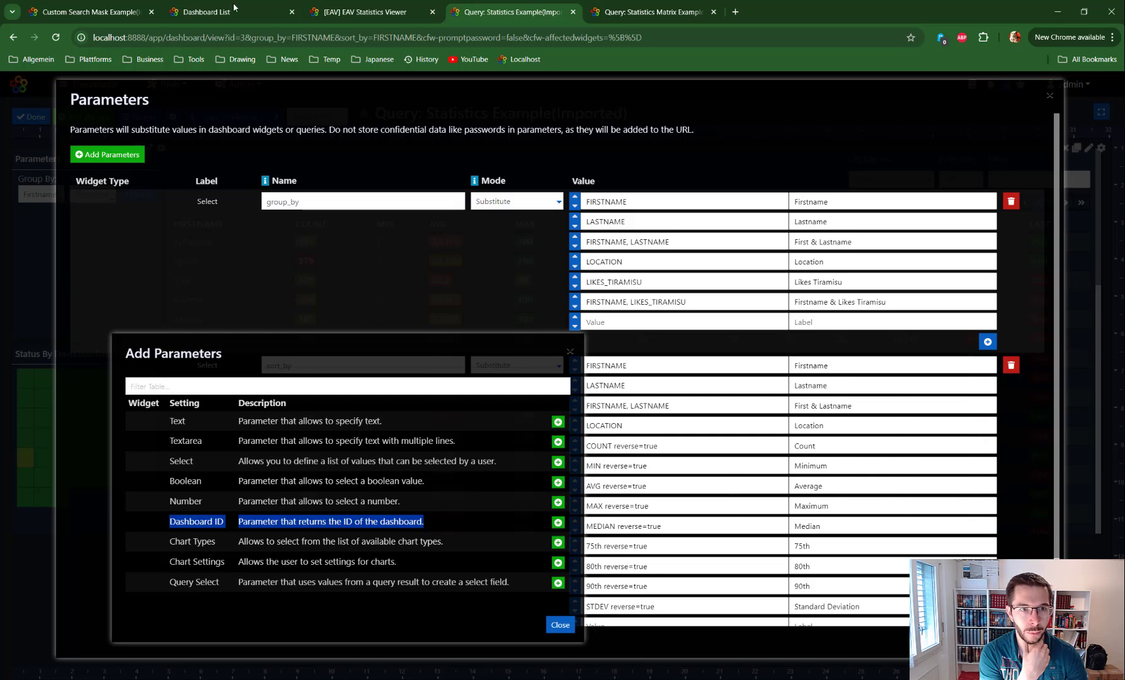
pyautogui.moveTo(251, 38); pyautogui.dragTo(208, 39)
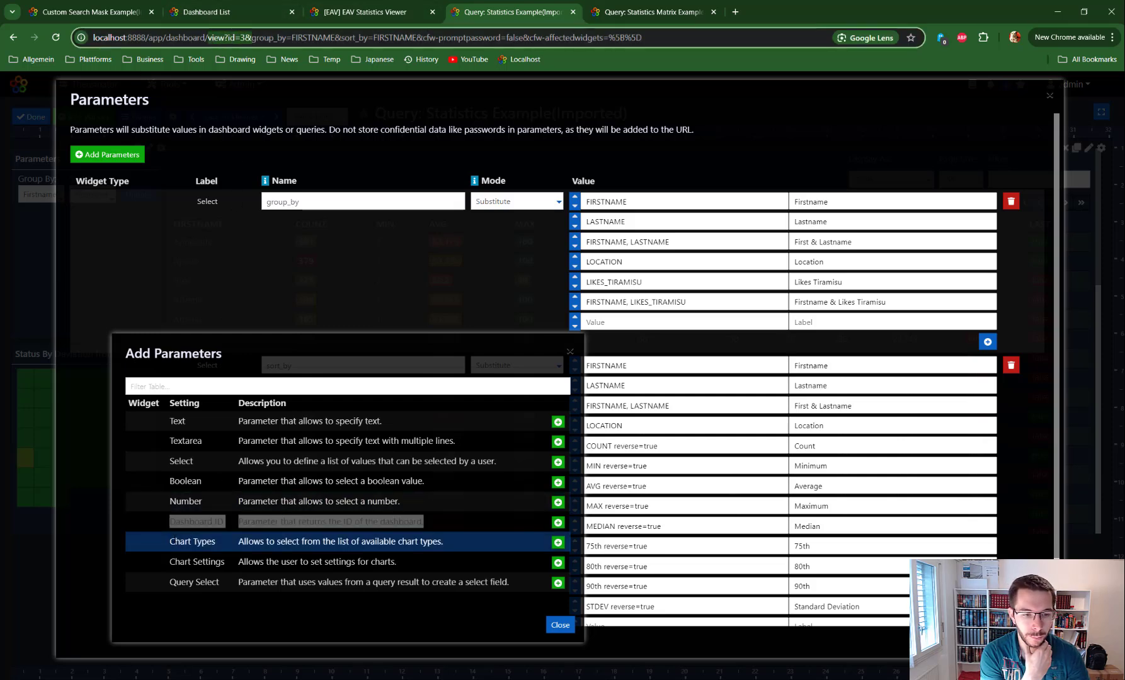
pyautogui.click(171, 543)
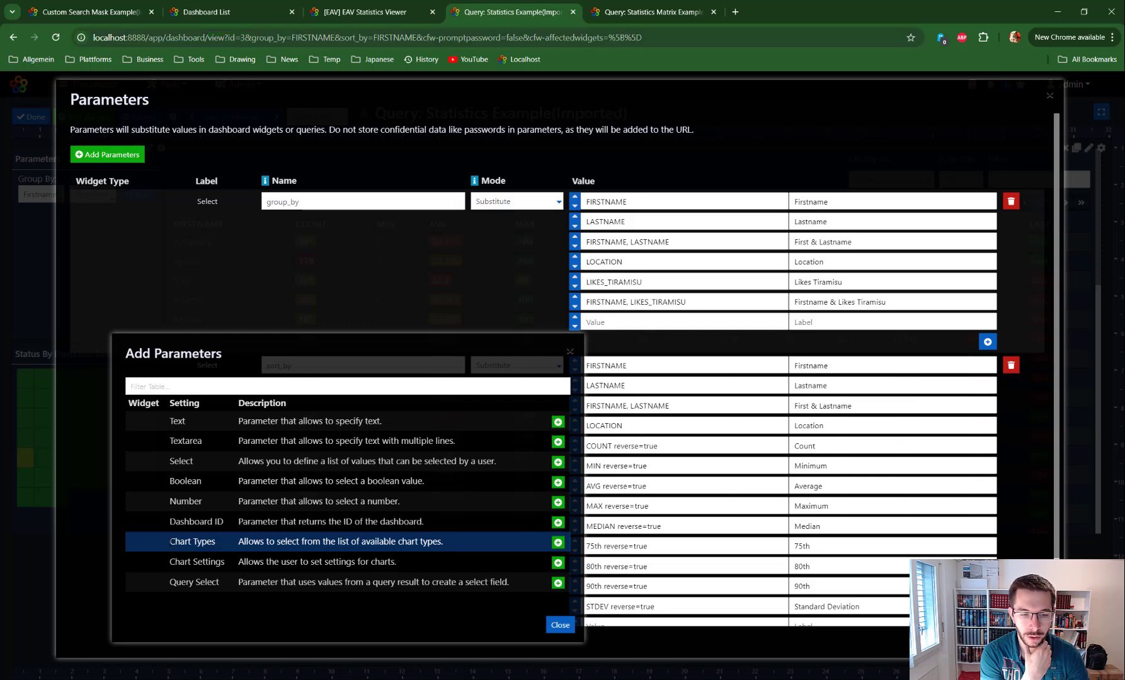
pyautogui.moveTo(170, 541); pyautogui.dragTo(165, 584)
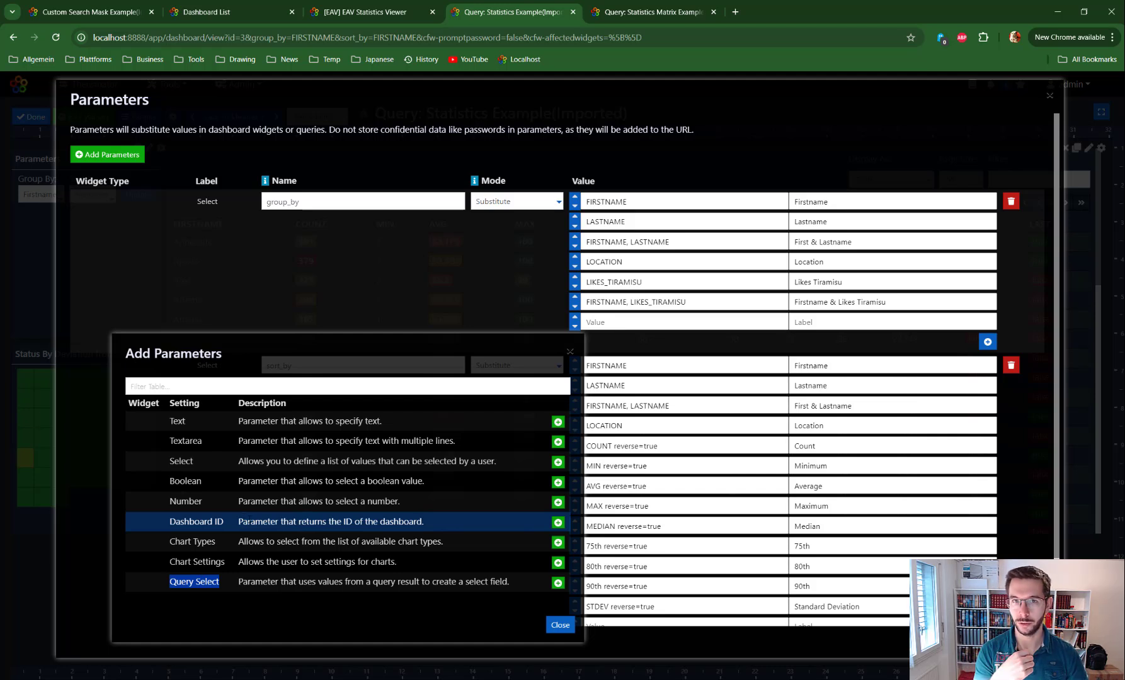
pyautogui.click(560, 625)
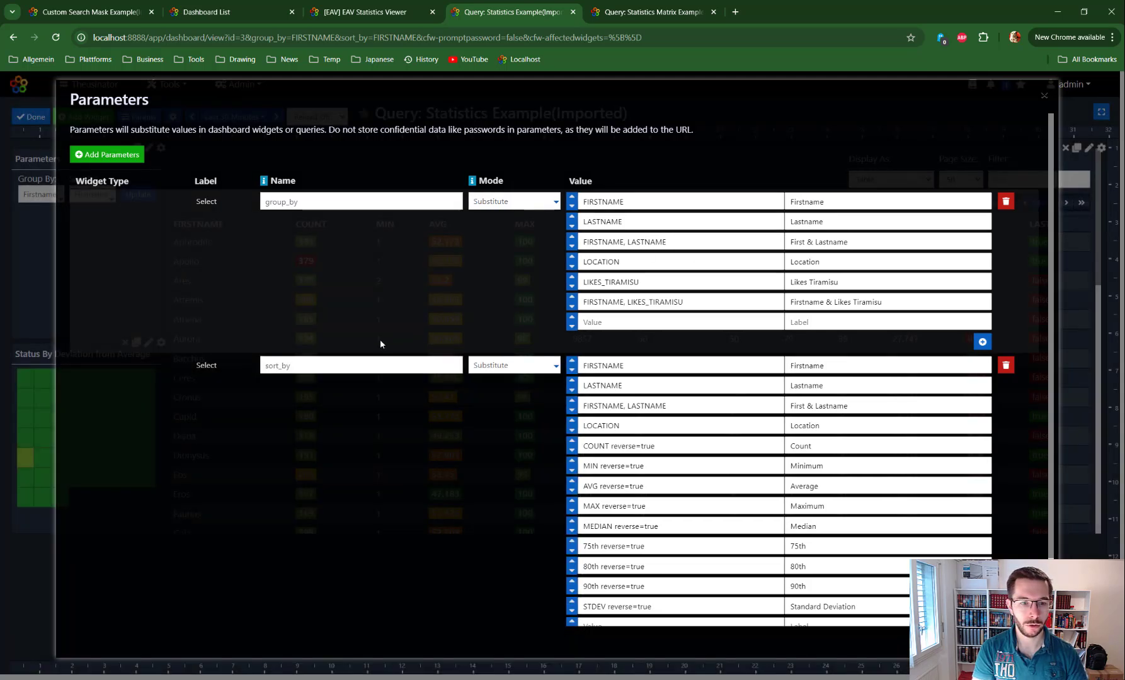
# Review the names and selectable values of the group_by and sort_by parameters, leaving them unsaved
pyautogui.doubleClick(310, 203)
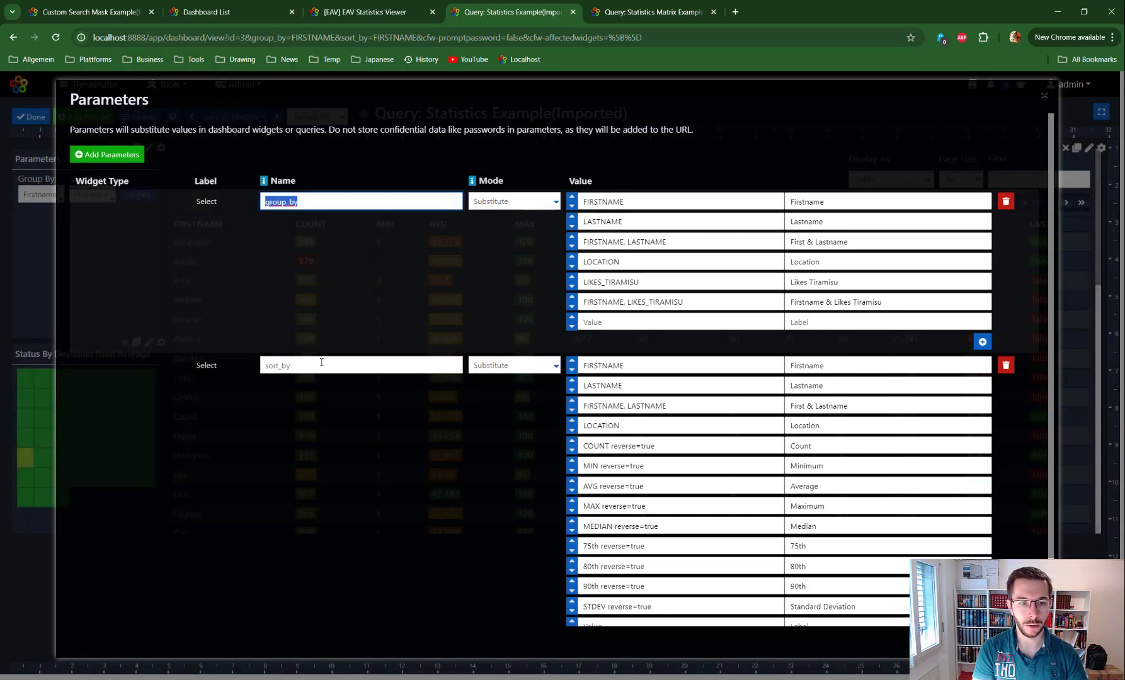
pyautogui.doubleClick(322, 362)
pyautogui.scroll(-1, 724, 444)
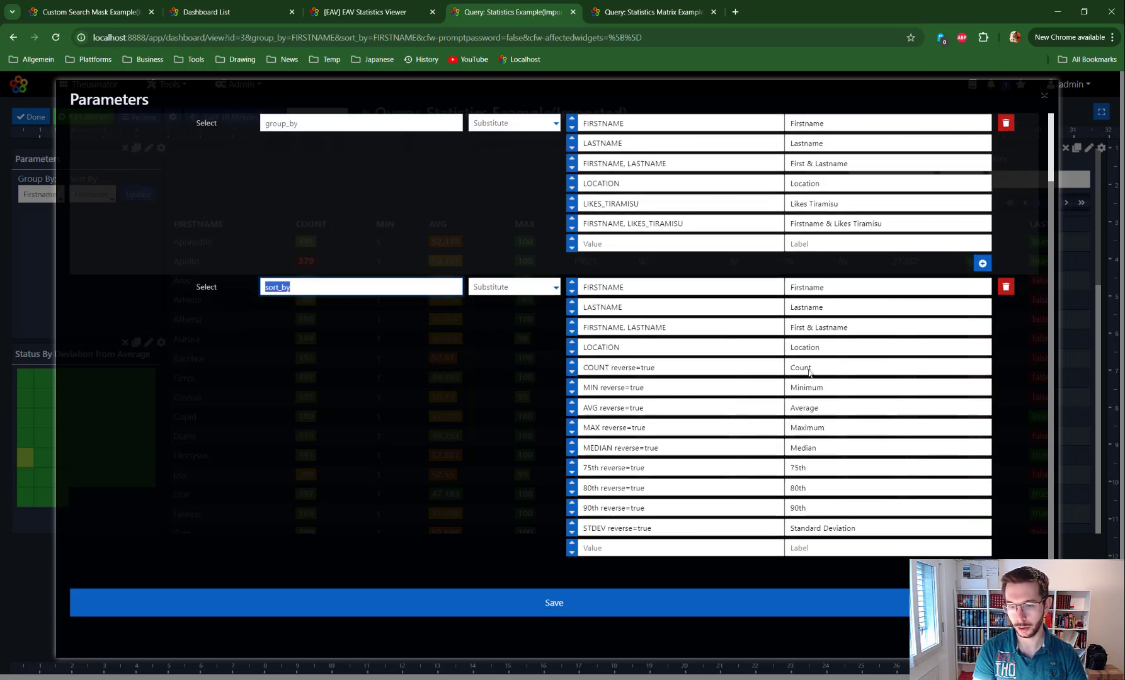
pyautogui.click(1044, 96)
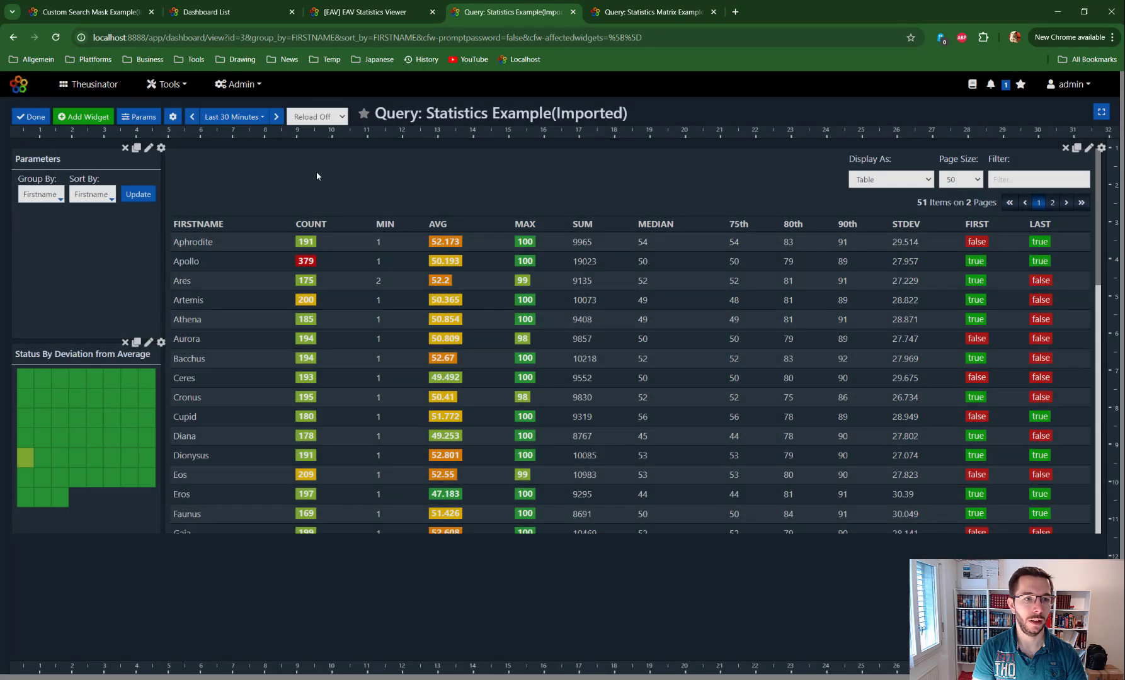
# Group the dashboard statistics by First & Lastname and update the widgets
pyautogui.click(42, 194)
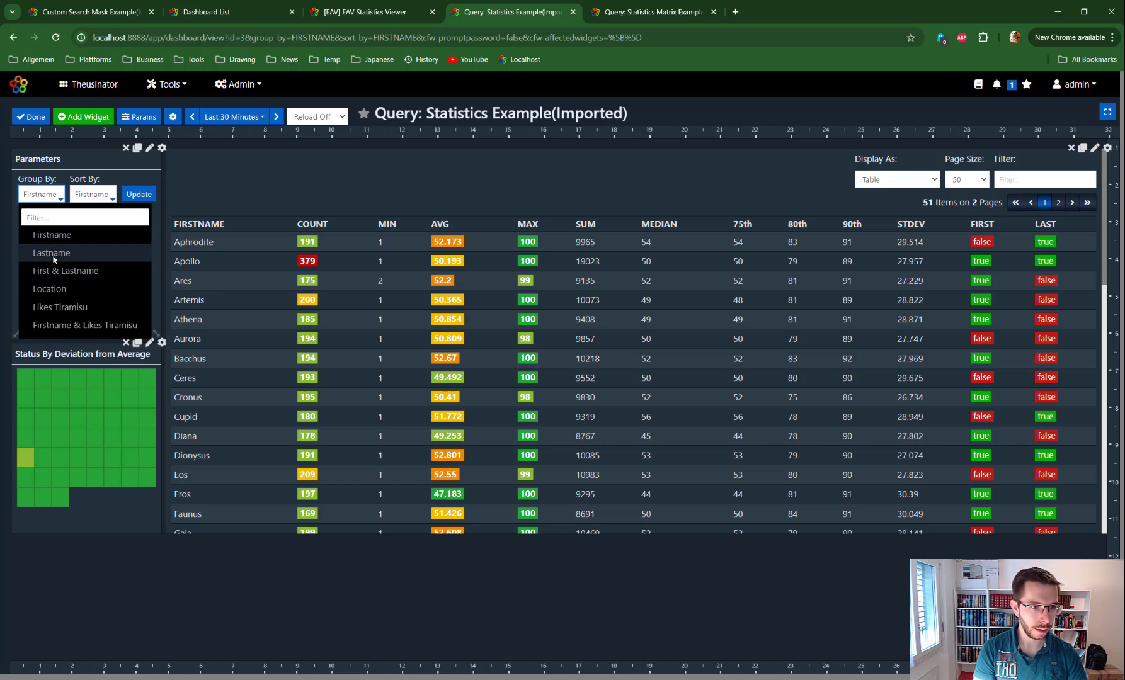
pyautogui.click(56, 275)
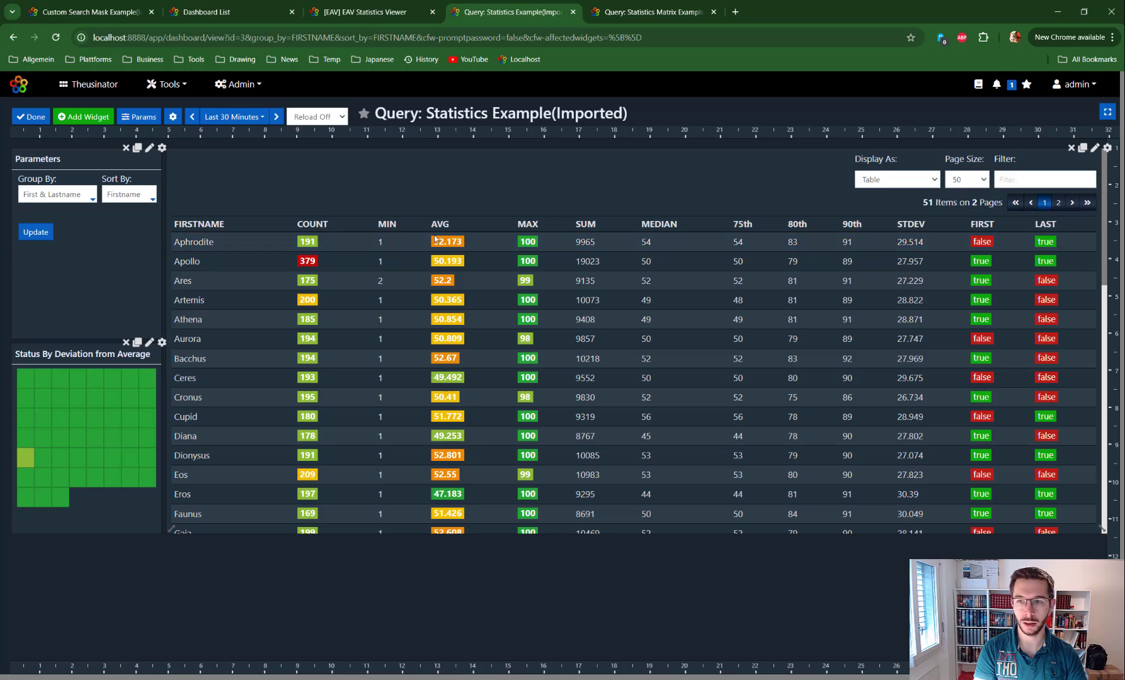
pyautogui.click(36, 232)
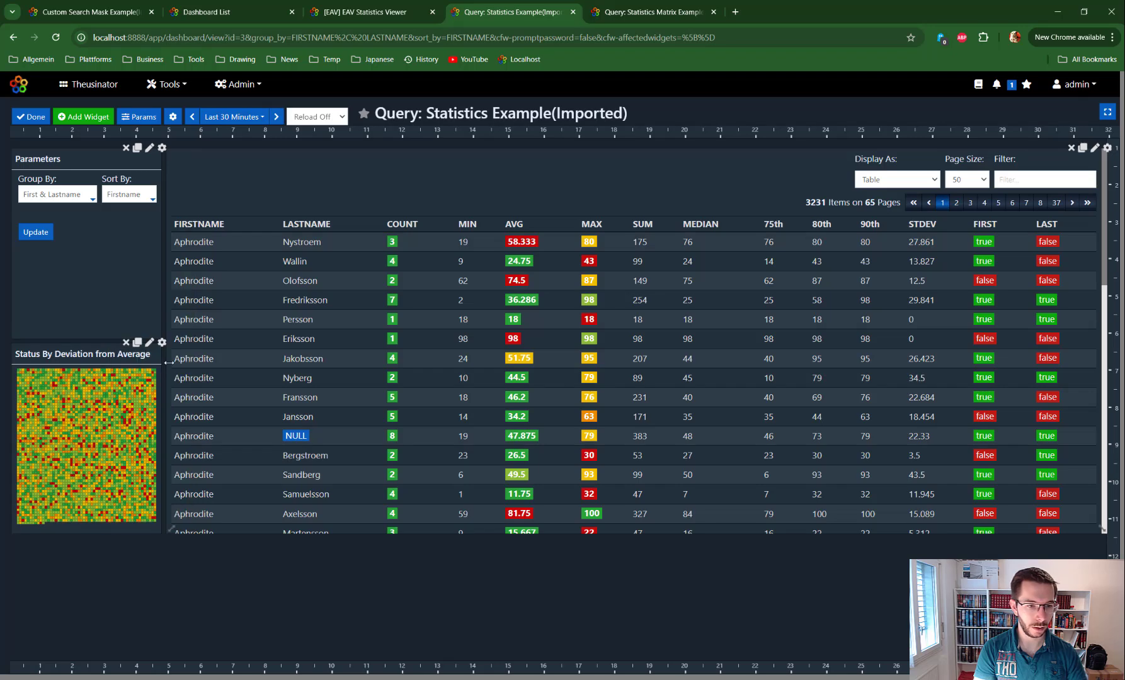
# Inspect the queries of the statistics table and the Status By Deviation from Average widget for the $group_by$ and $sort_by$ placeholders
pyautogui.click(1095, 148)
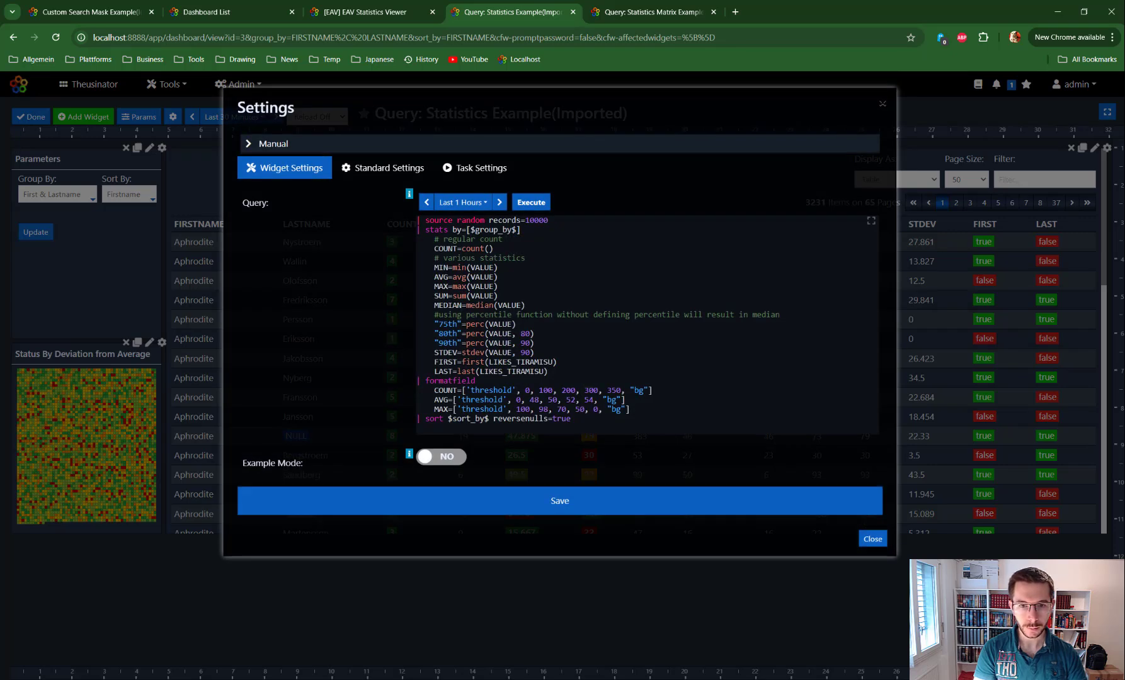
pyautogui.moveTo(515, 231); pyautogui.dragTo(470, 230)
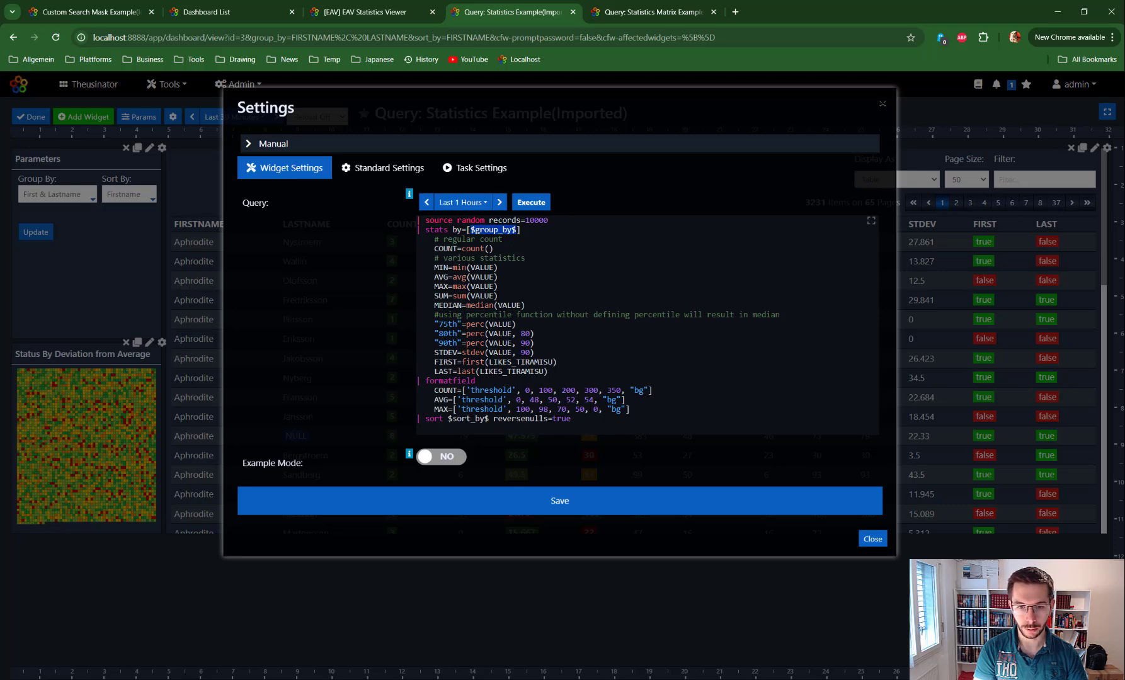
pyautogui.moveTo(489, 419); pyautogui.dragTo(449, 419)
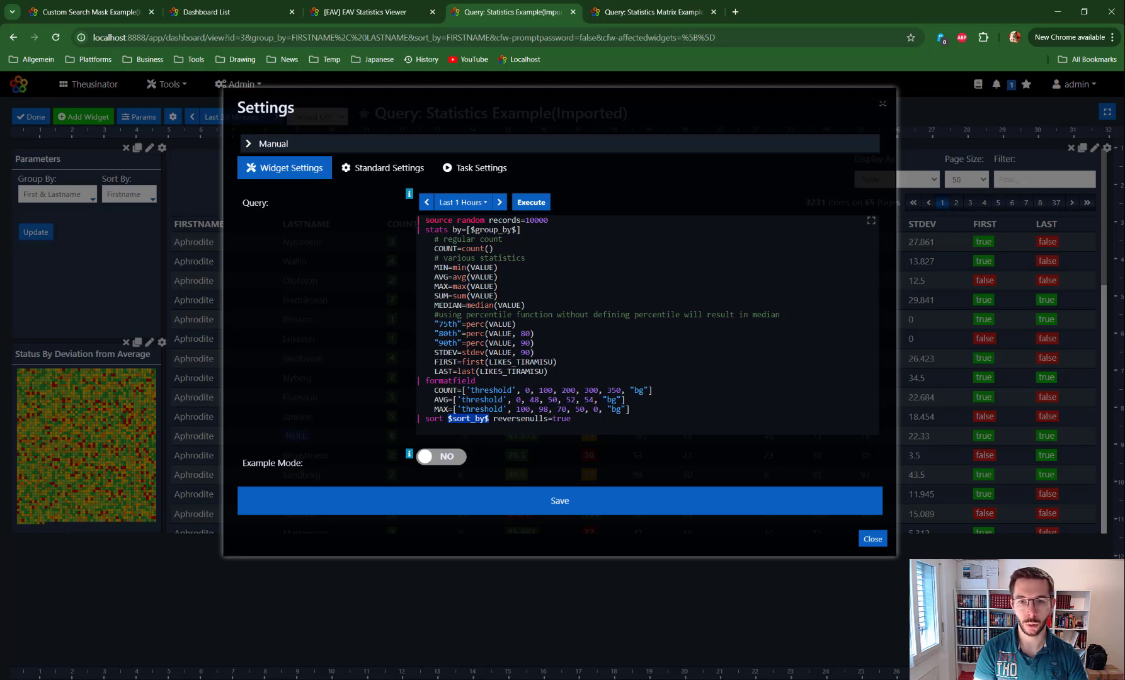
pyautogui.moveTo(475, 229); pyautogui.dragTo(515, 230)
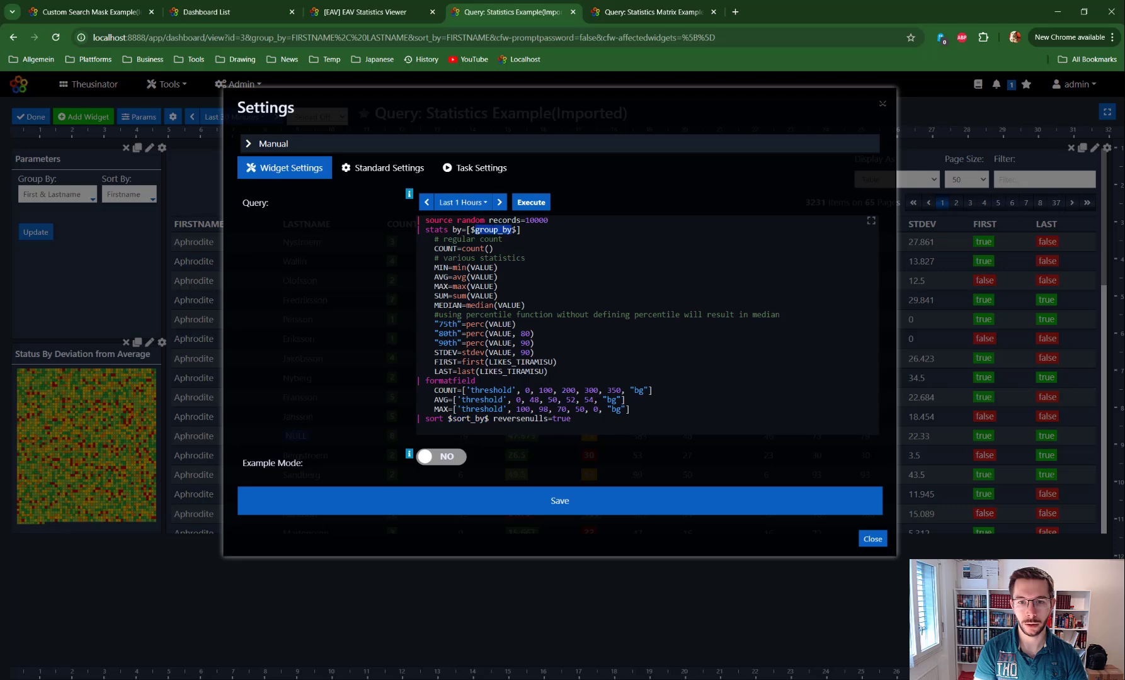
pyautogui.click(516, 230)
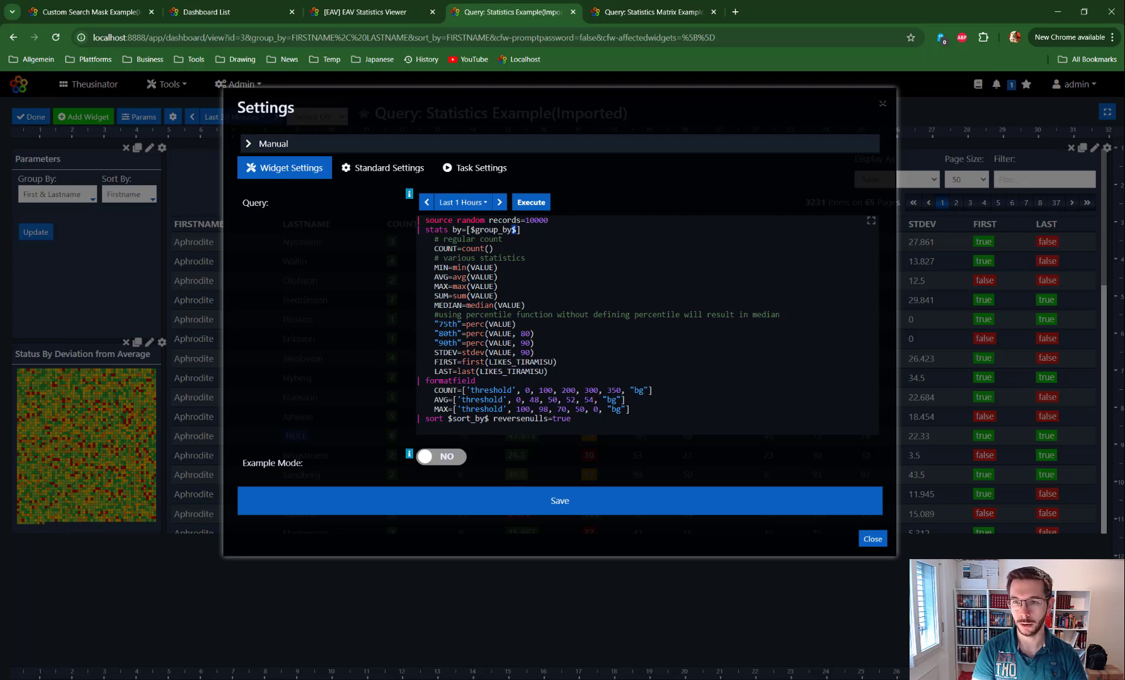
pyautogui.click(882, 104)
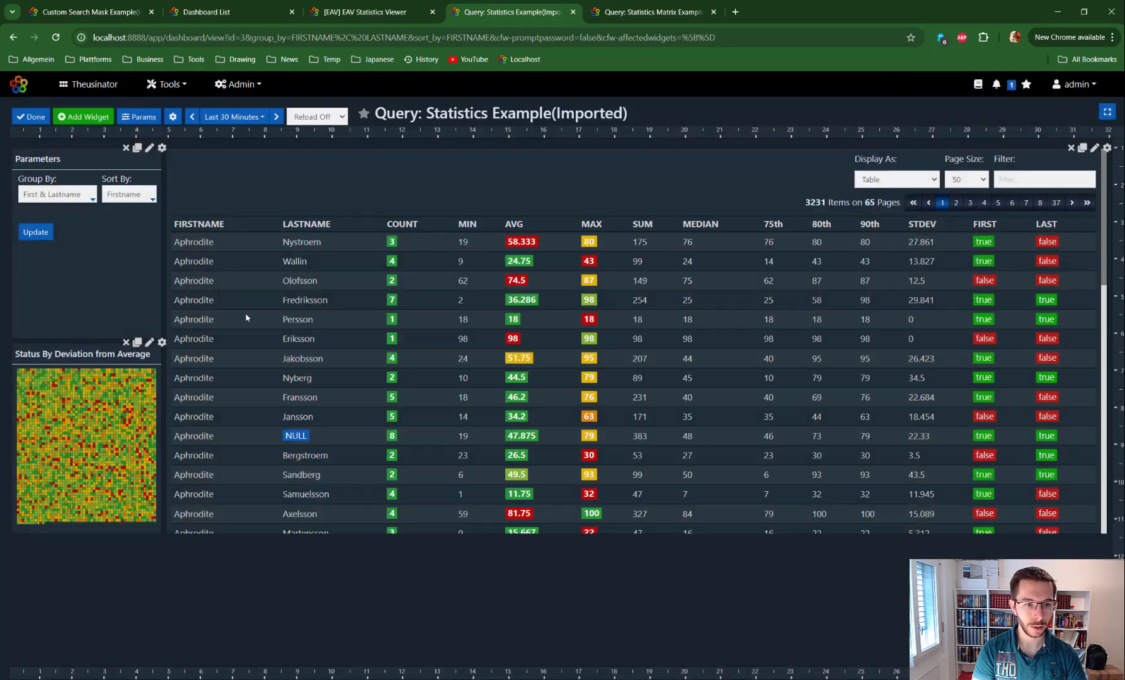
pyautogui.click(149, 342)
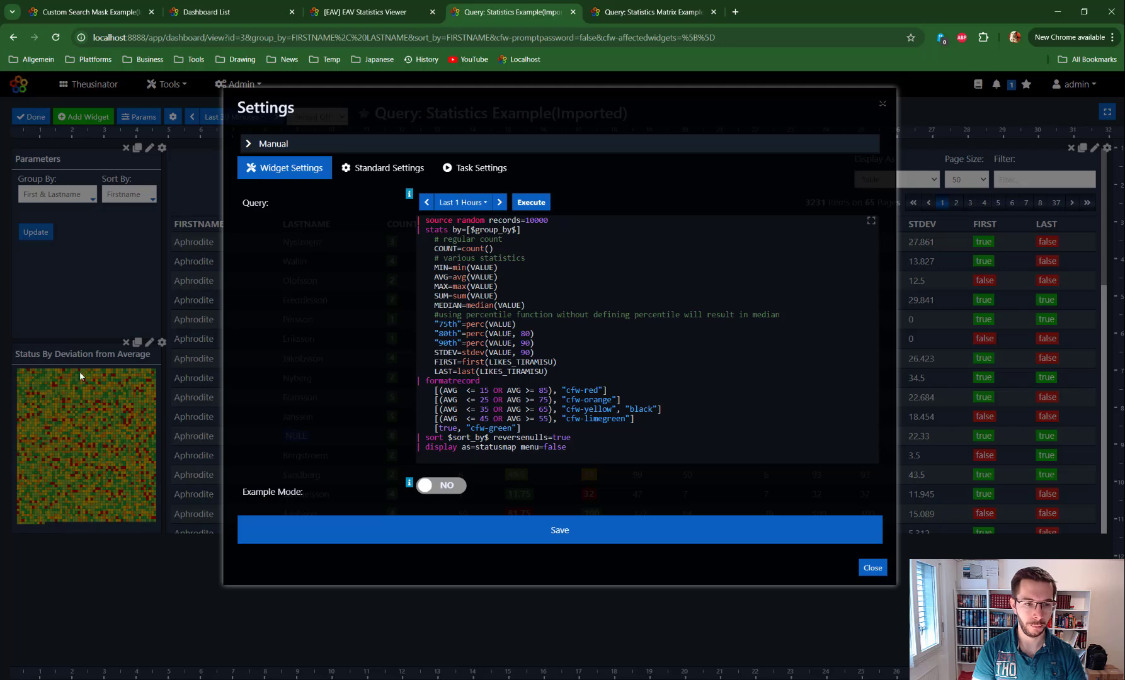
pyautogui.click(882, 104)
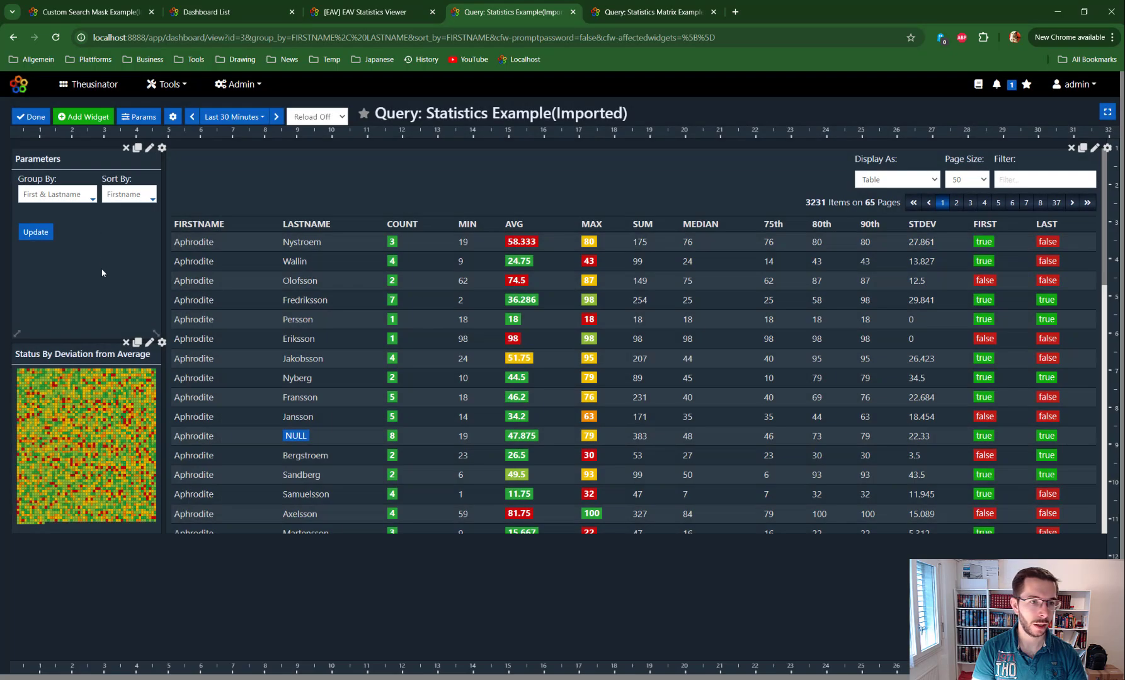
# Sort the dashboard statistics by Average and update the widgets
pyautogui.click(140, 197)
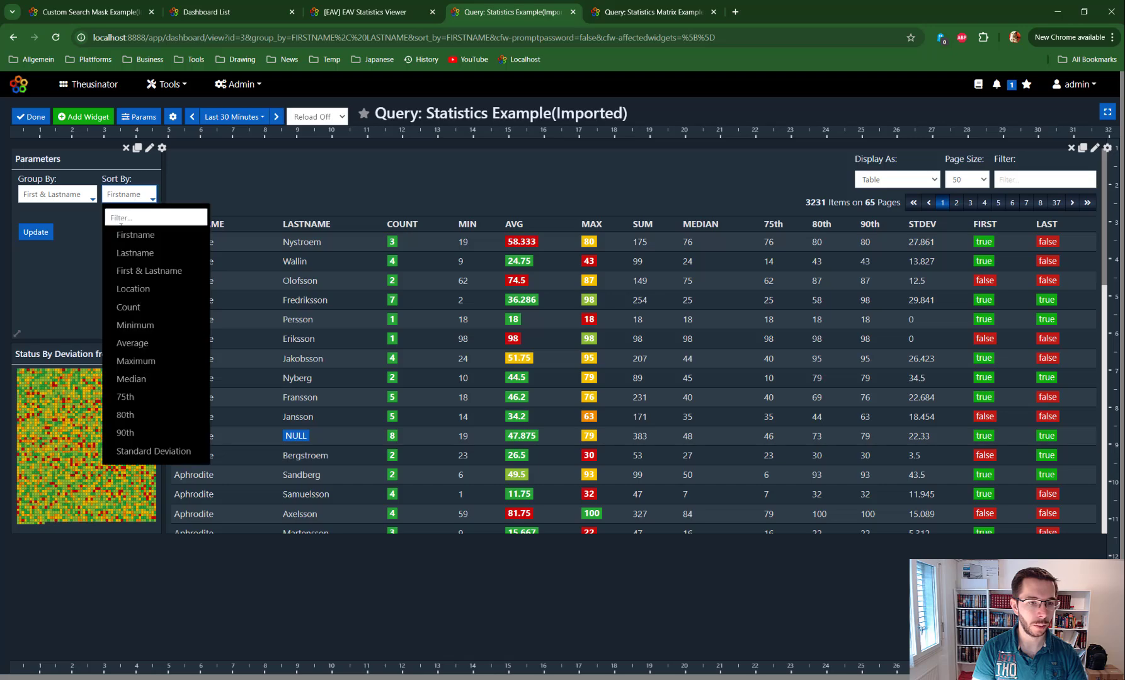
pyautogui.click(132, 344)
pyautogui.click(36, 231)
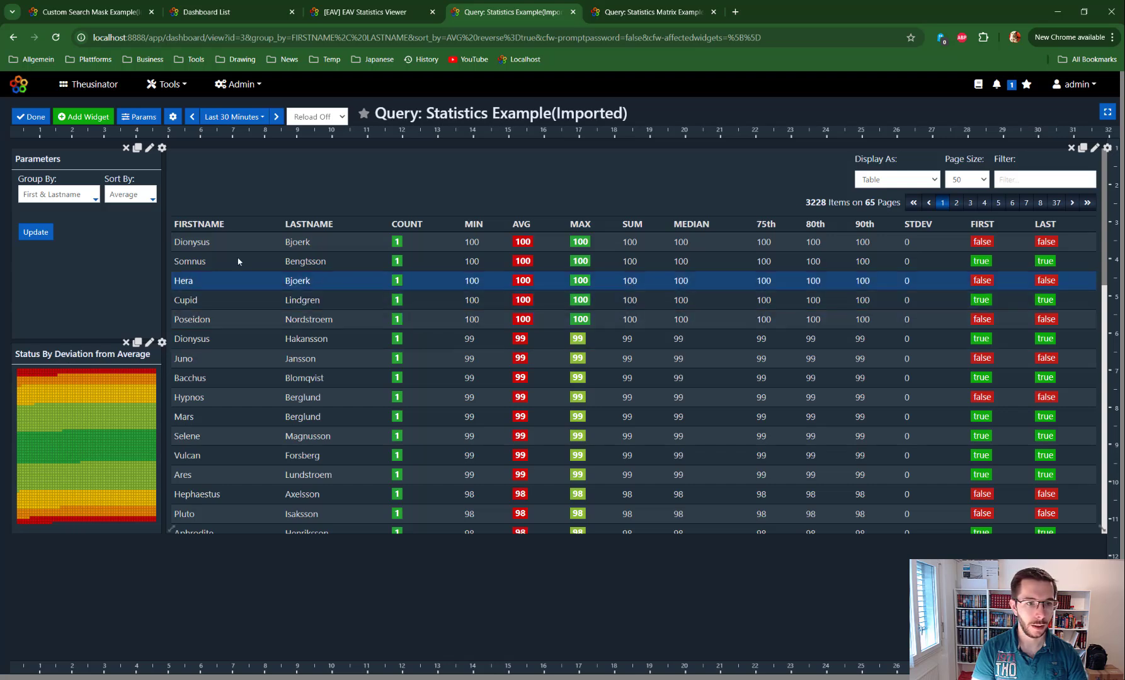
# Change the sort order of the statistics to Maximum and refresh the dashboard
pyautogui.click(130, 196)
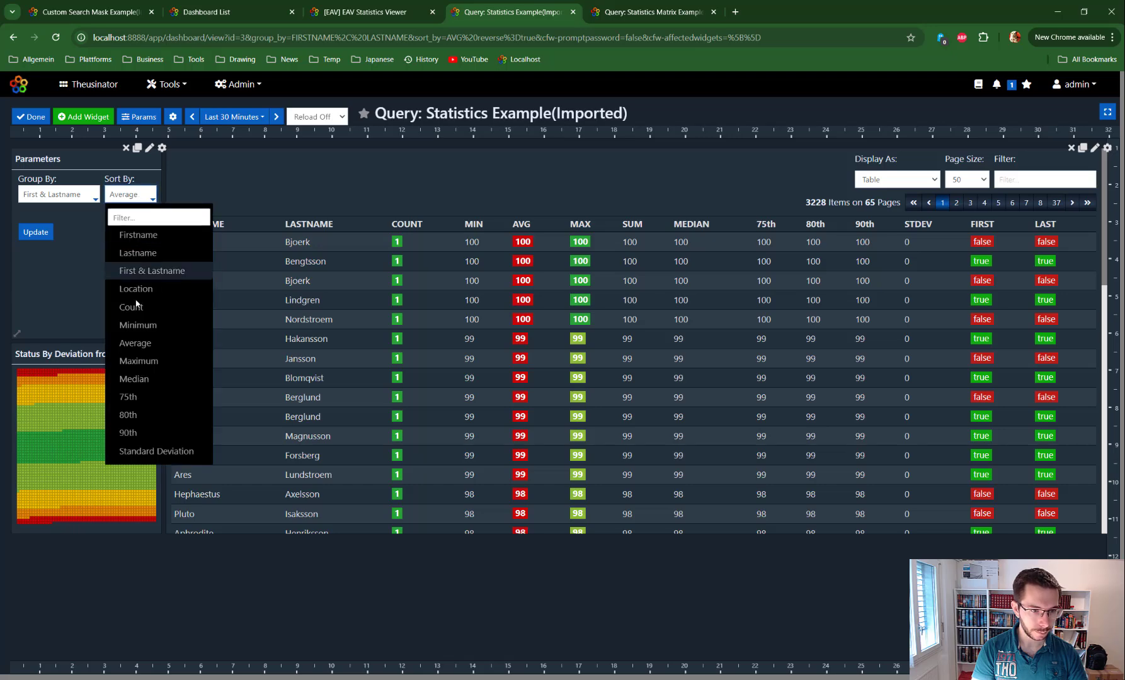
pyautogui.click(139, 361)
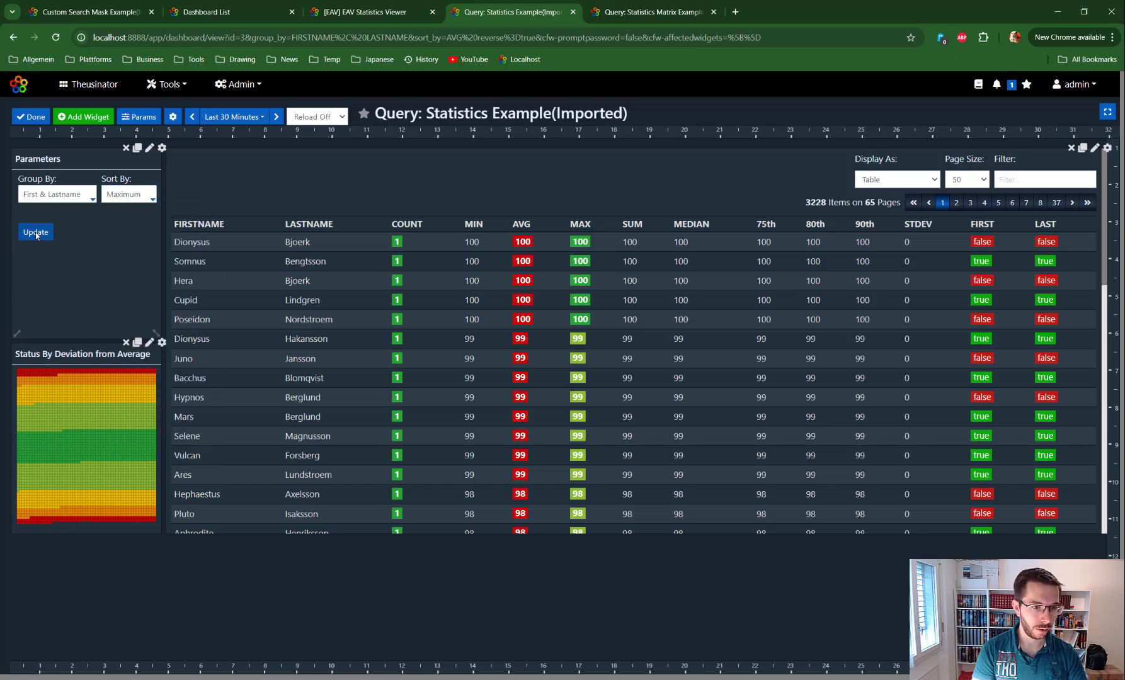
pyautogui.click(36, 233)
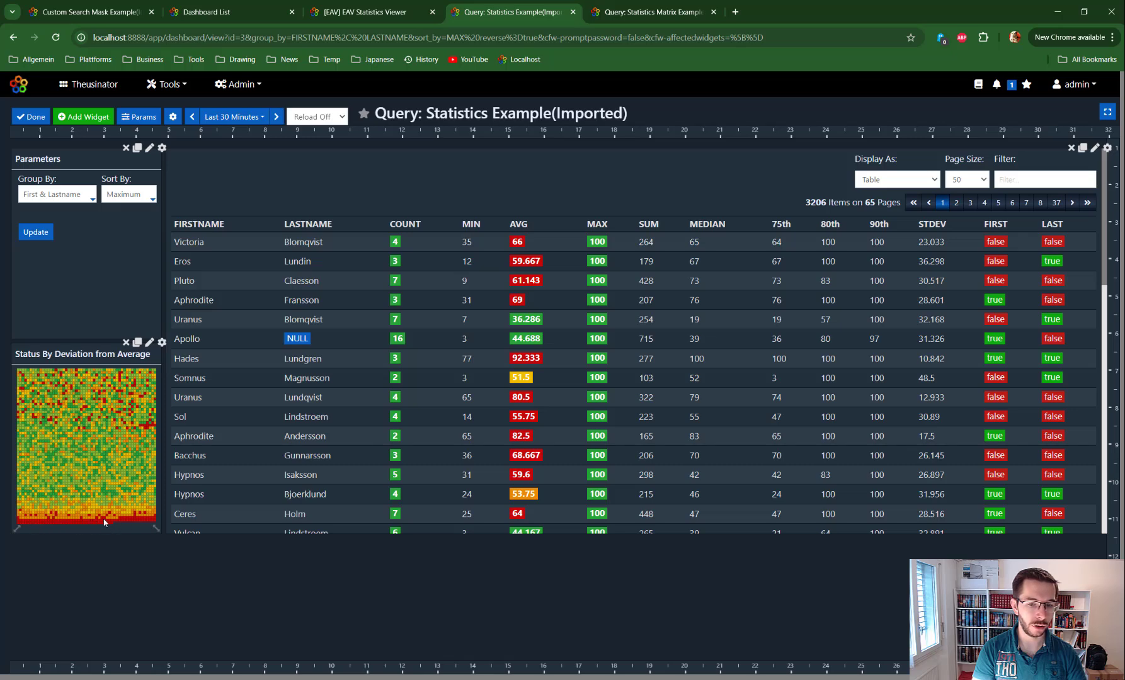
# Set the dashboard's sort parameter to Minimum and apply it to the widgets
pyautogui.click(144, 196)
pyautogui.click(141, 326)
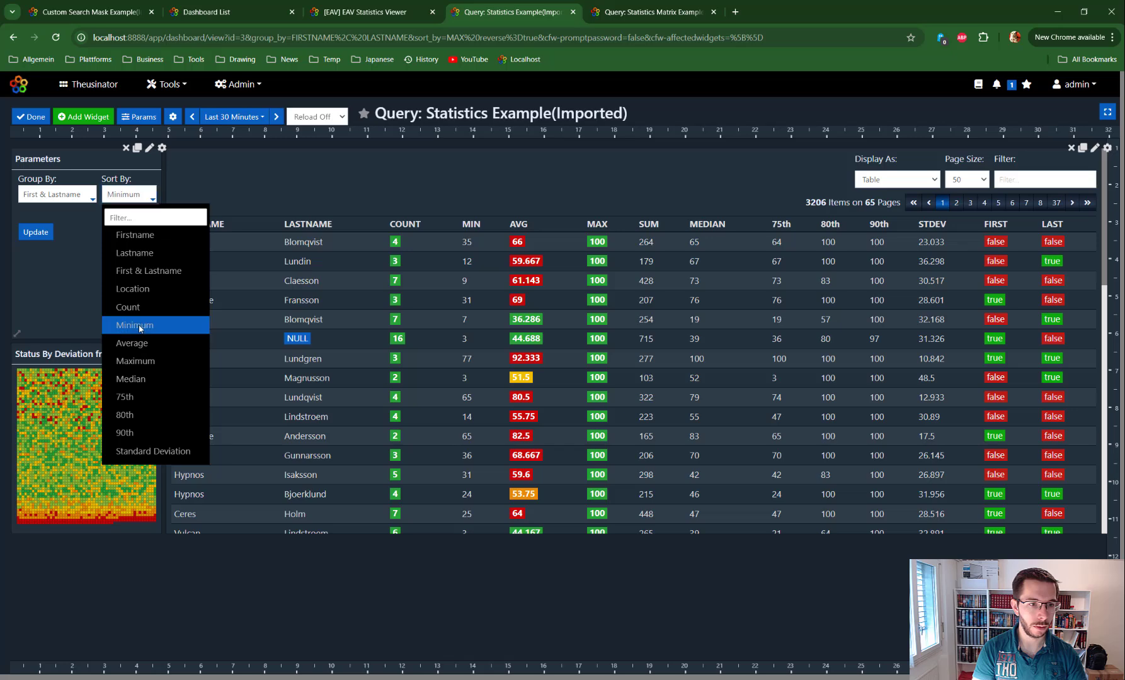
pyautogui.click(37, 233)
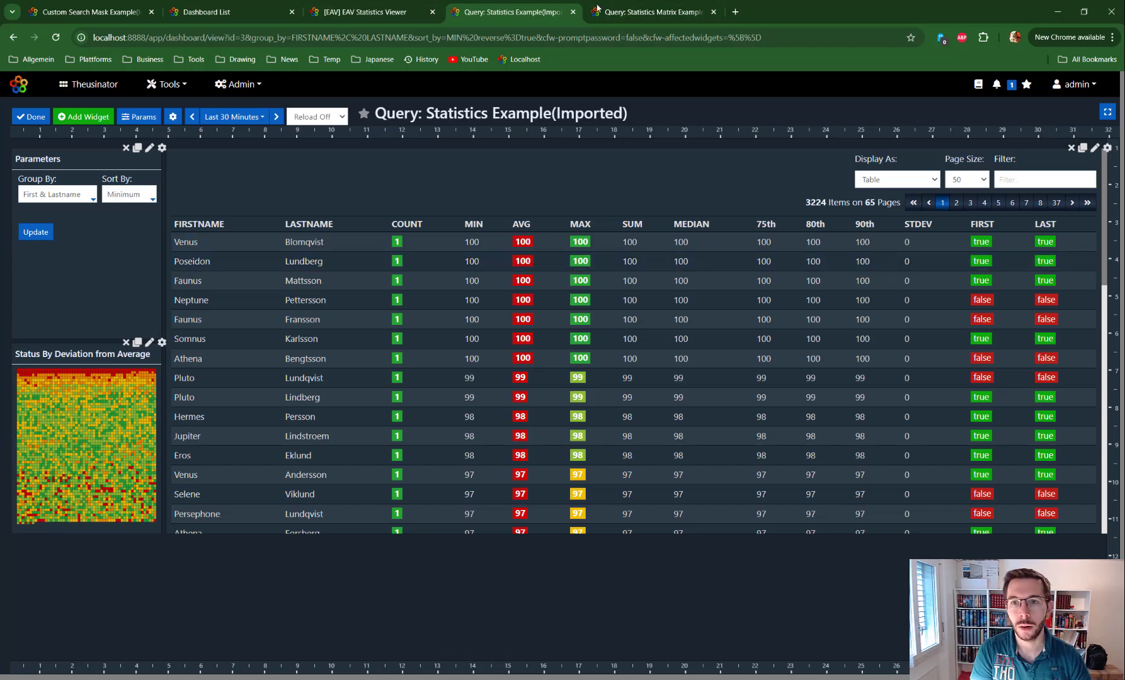
# Open the Query: Statistics Matrix Example dashboard in edit mode and review its group_by, column_value, statistics_for and statistics parameter definitions
pyautogui.click(650, 16)
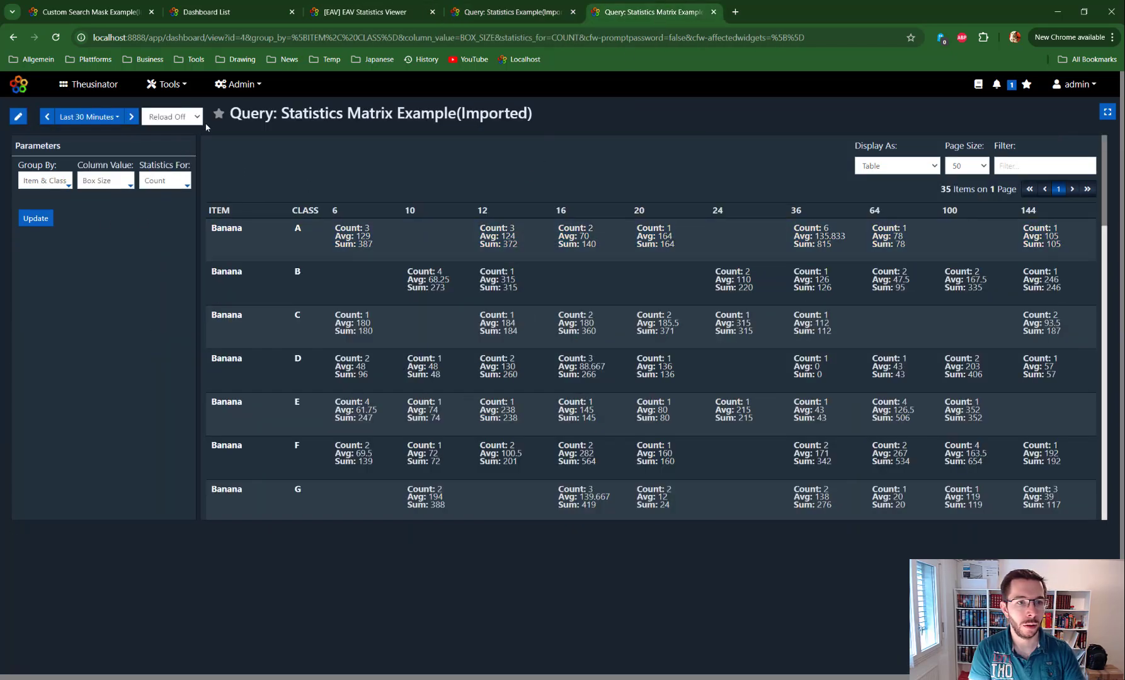
pyautogui.click(18, 117)
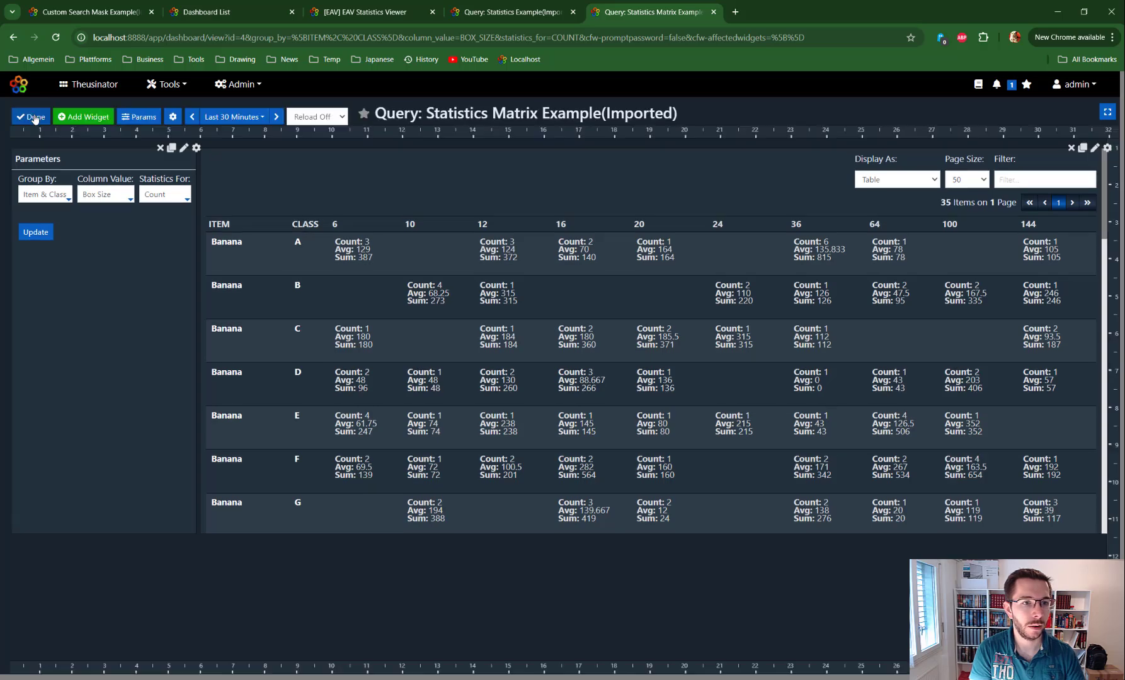
pyautogui.click(128, 118)
pyautogui.scroll(-2, 465, 388)
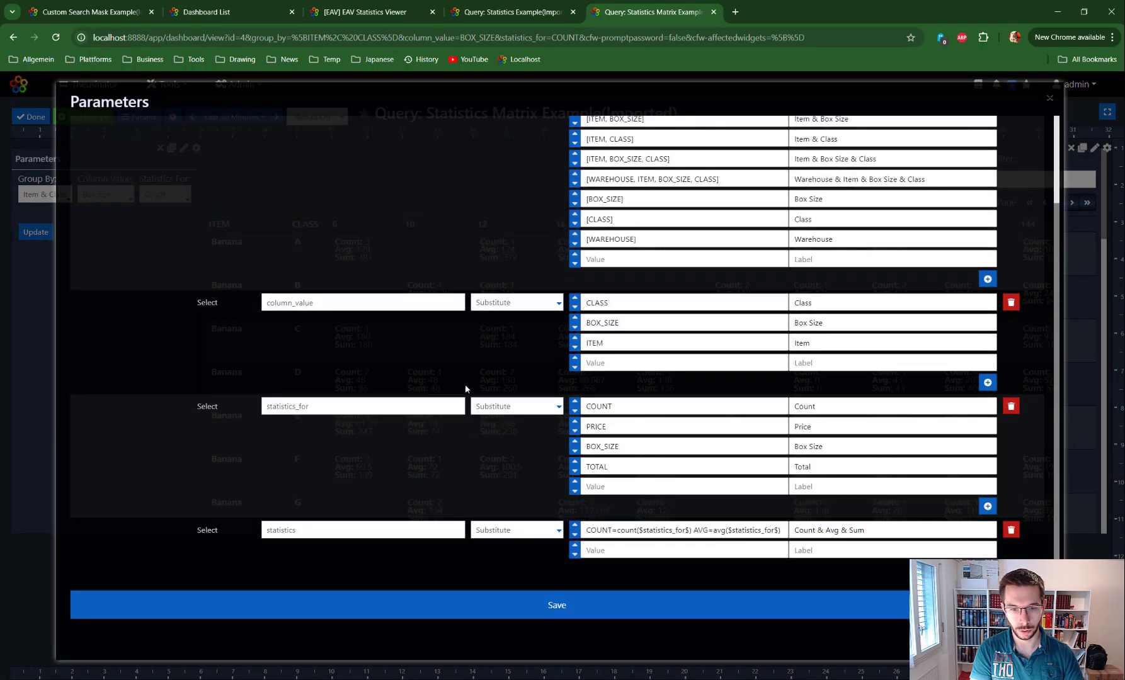
pyautogui.scroll(3, 956, 146)
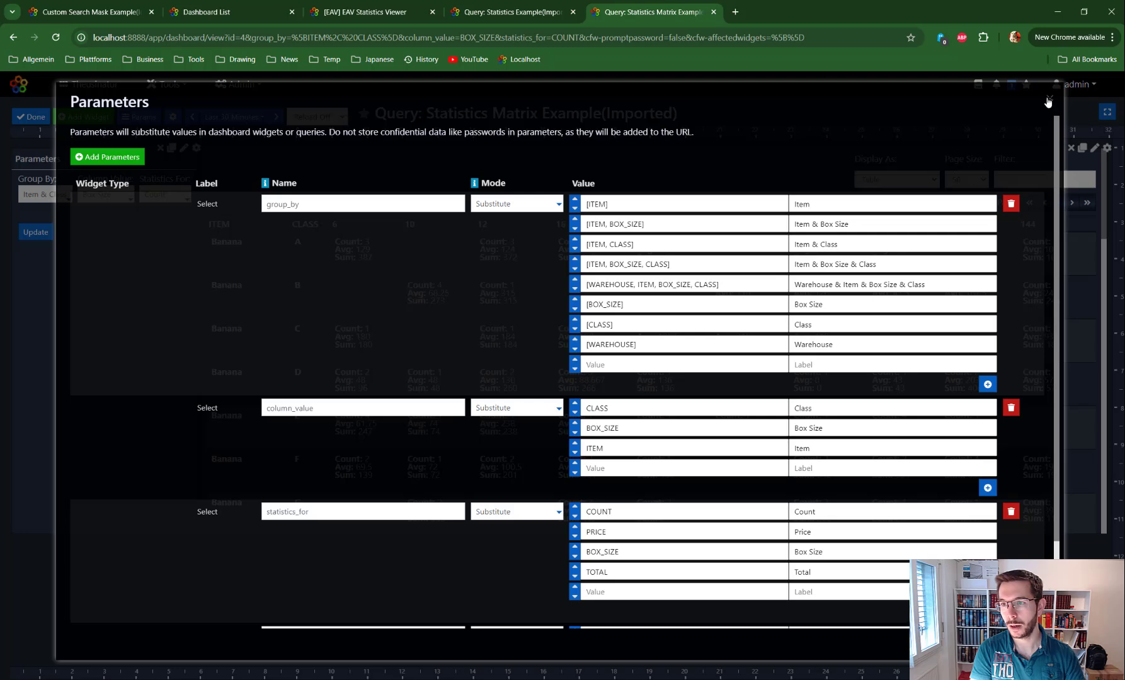
pyautogui.scroll(-3, 964, 221)
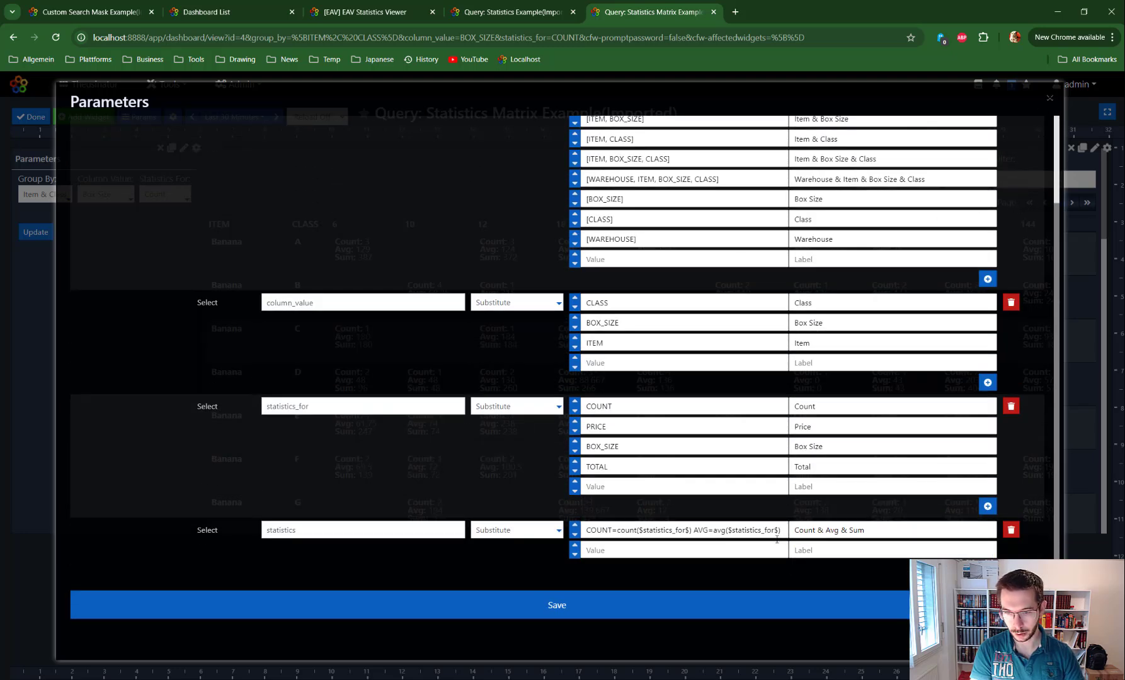
# Examine the statistics parameter's value with its nested $statistics_for$ placeholders, and close the parameter list without saving
pyautogui.click(308, 530)
pyautogui.doubleClick(308, 530)
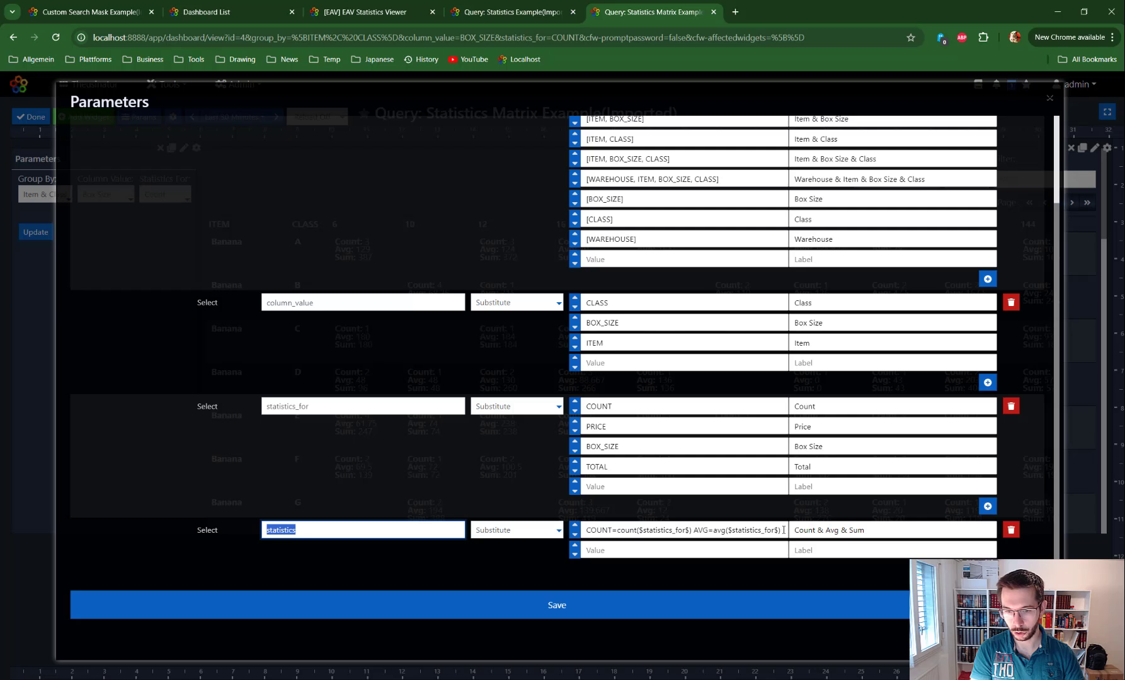
pyautogui.moveTo(784, 529); pyautogui.dragTo(574, 540)
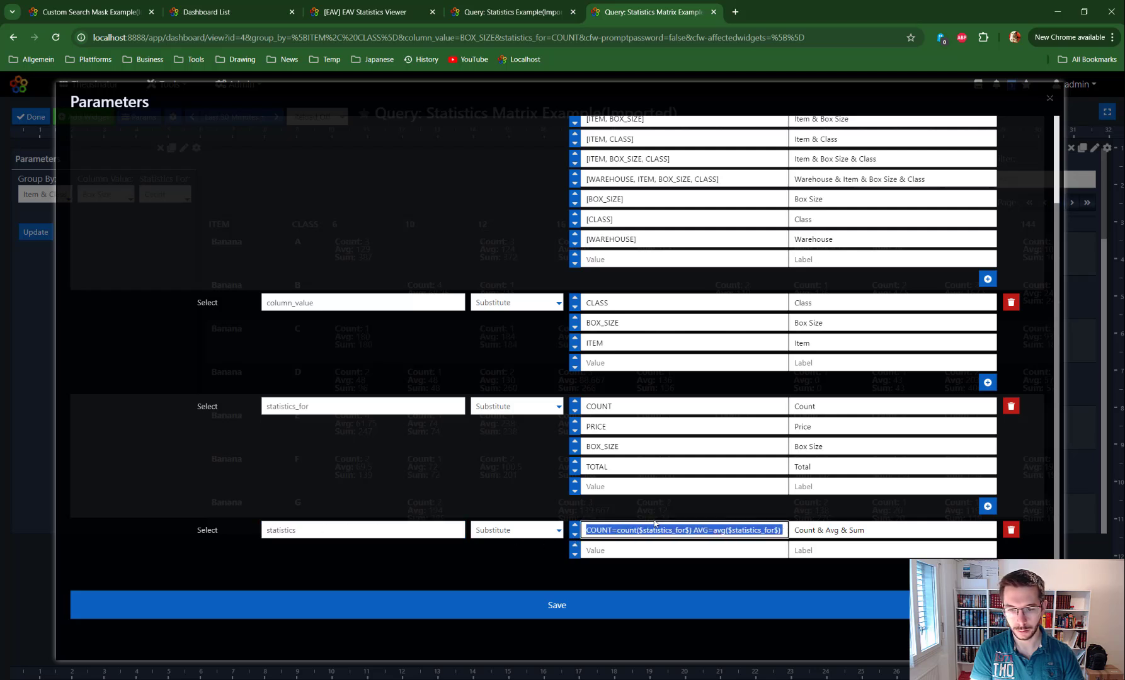
pyautogui.click(587, 531)
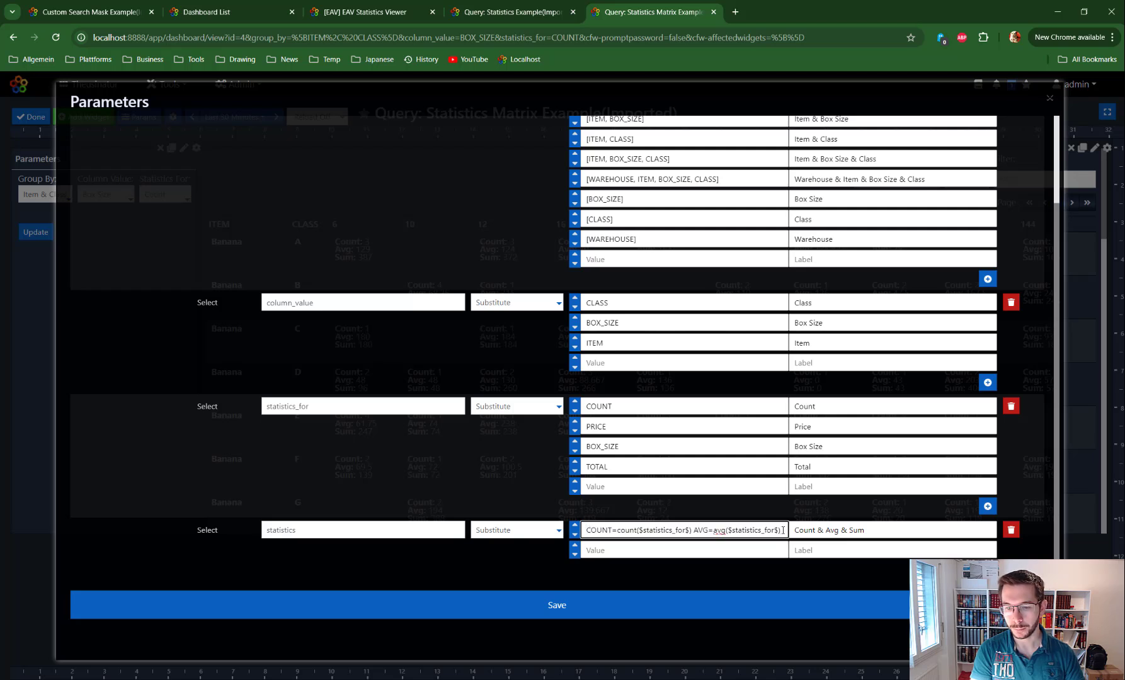
pyautogui.moveTo(783, 531); pyautogui.dragTo(582, 536)
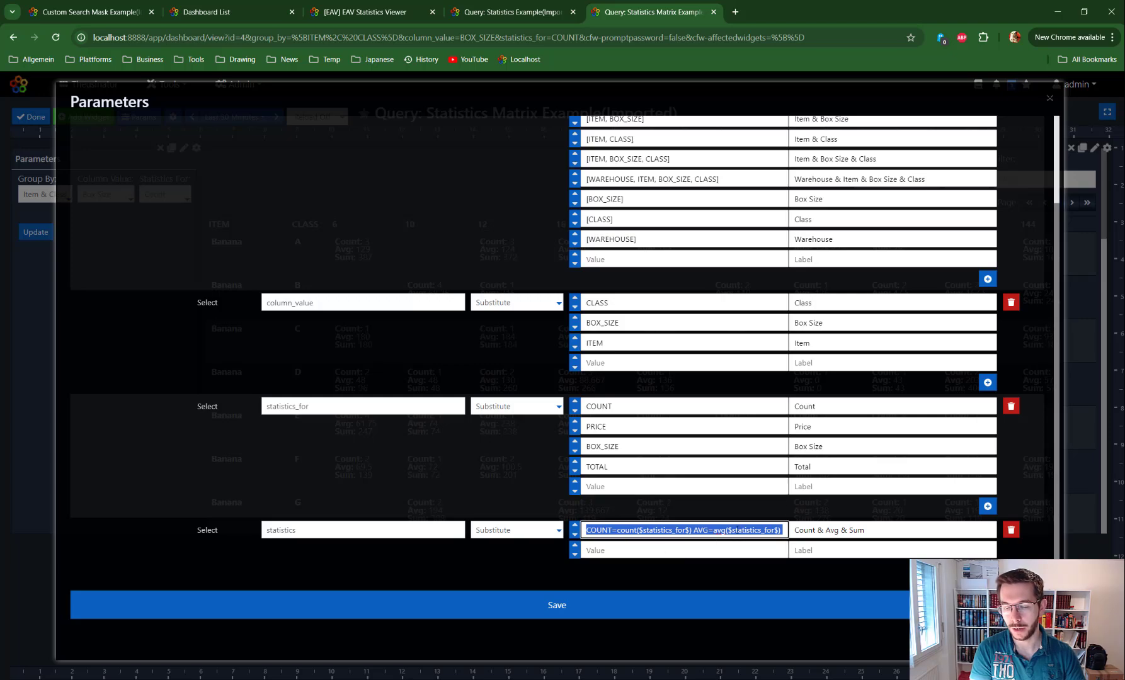
pyautogui.click(1050, 97)
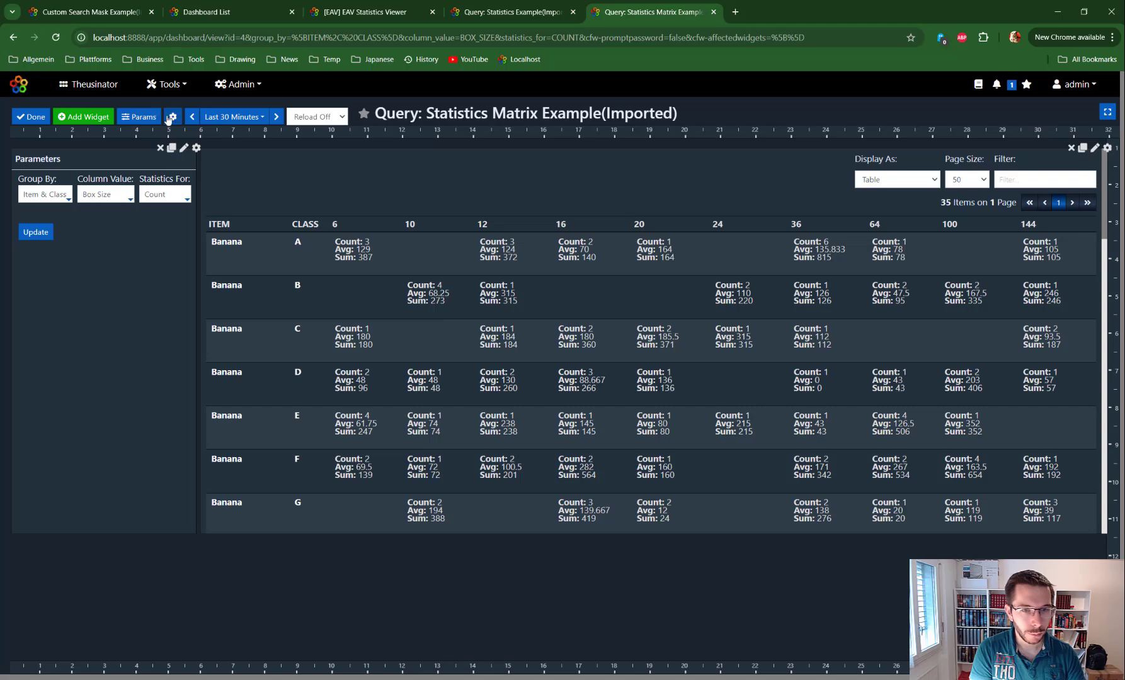
# Inspect the matrix table widget's query, focusing on the line with the COUNT, AVG and SUM functions using $statistics_for$
pyautogui.click(1095, 149)
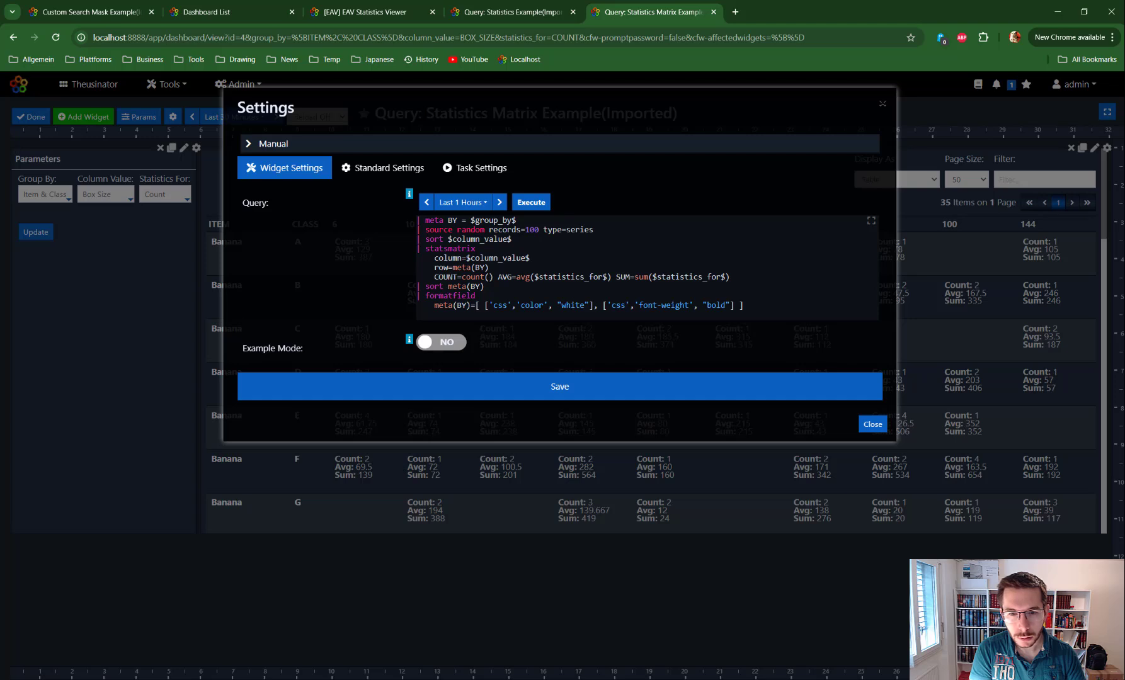
pyautogui.moveTo(731, 277); pyautogui.dragTo(434, 277)
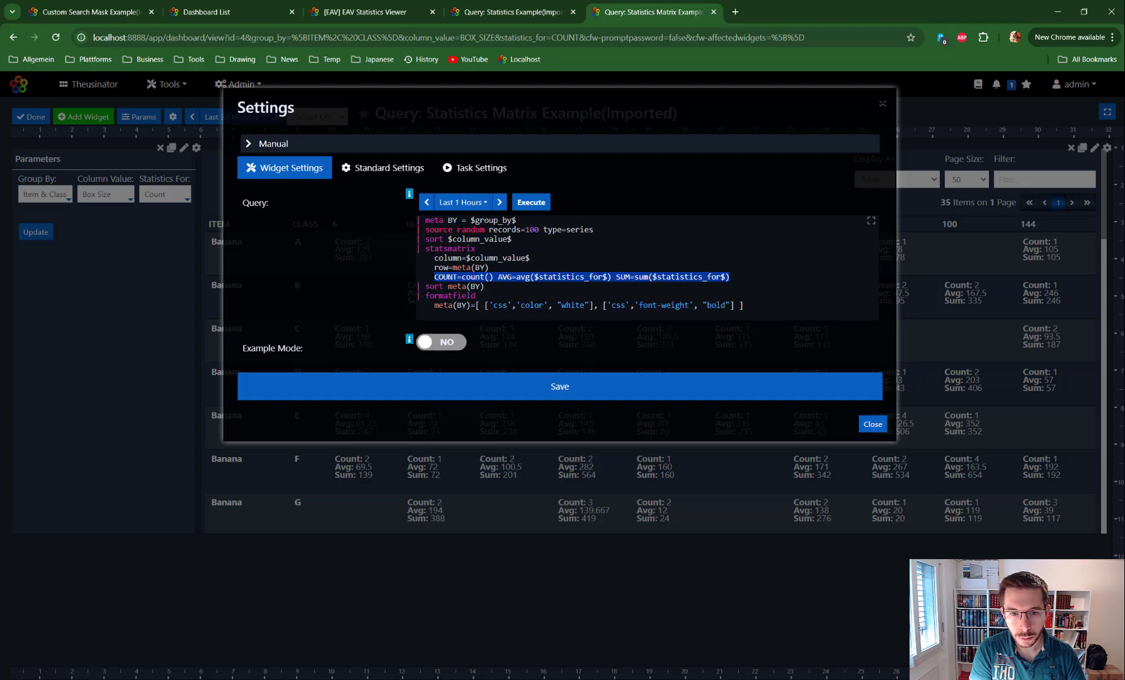
pyautogui.click(883, 103)
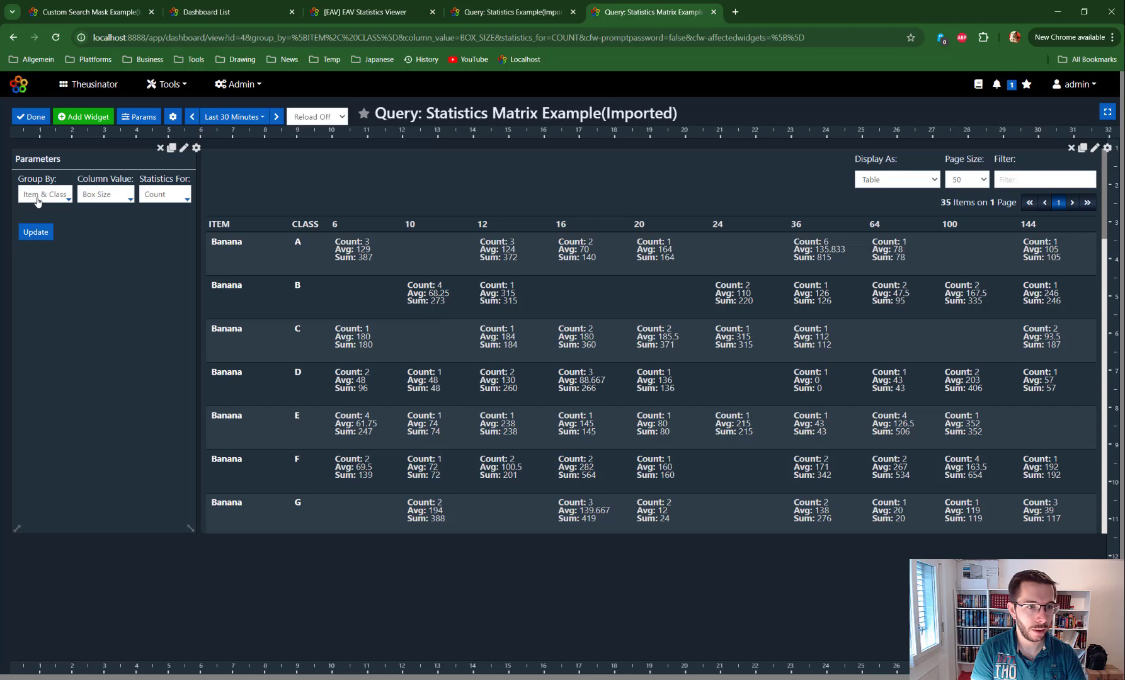
# Set the matrix to show statistics for Price with Item as column value, grouped by Box Size, and update the table
pyautogui.click(173, 198)
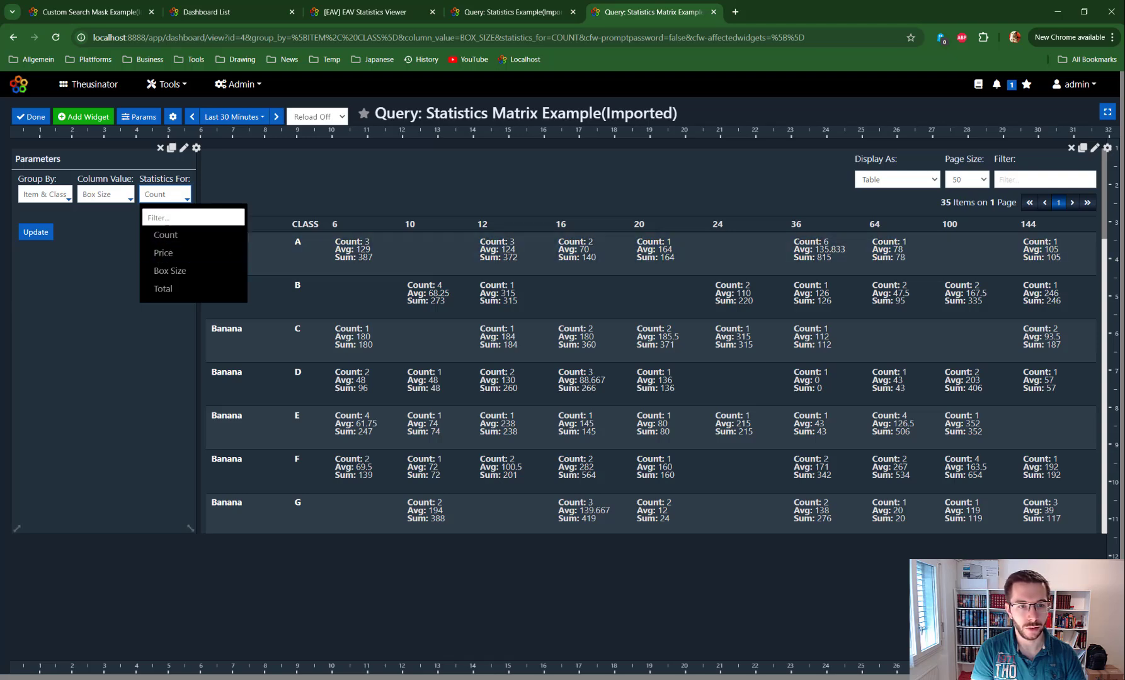
pyautogui.click(163, 252)
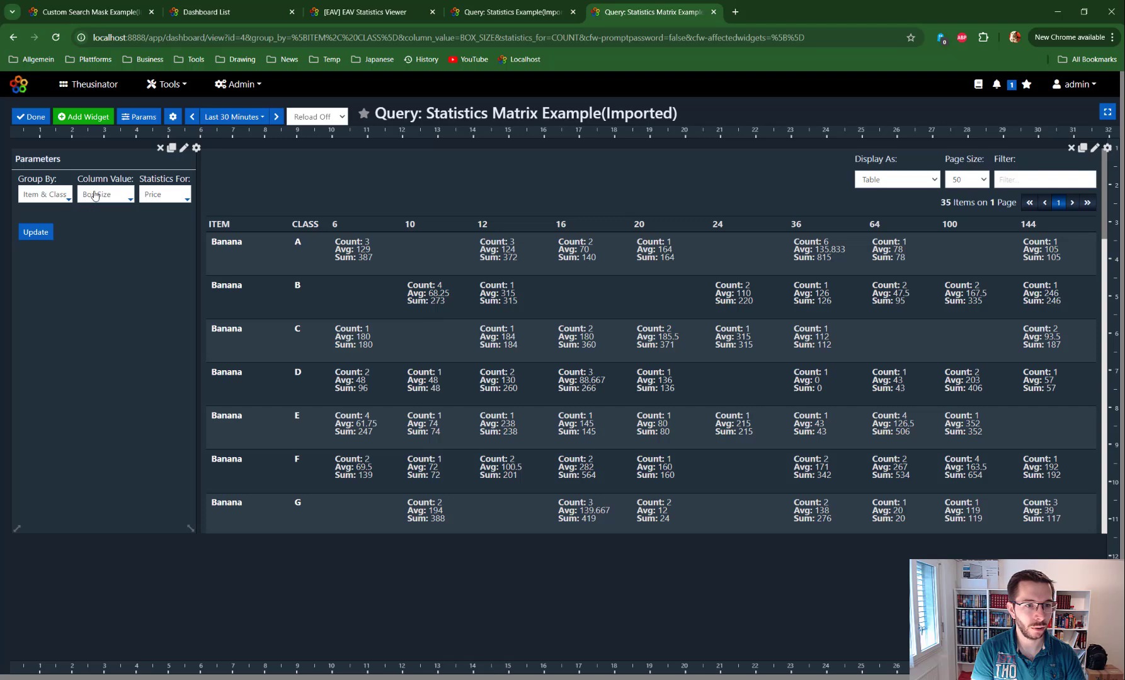
pyautogui.click(94, 195)
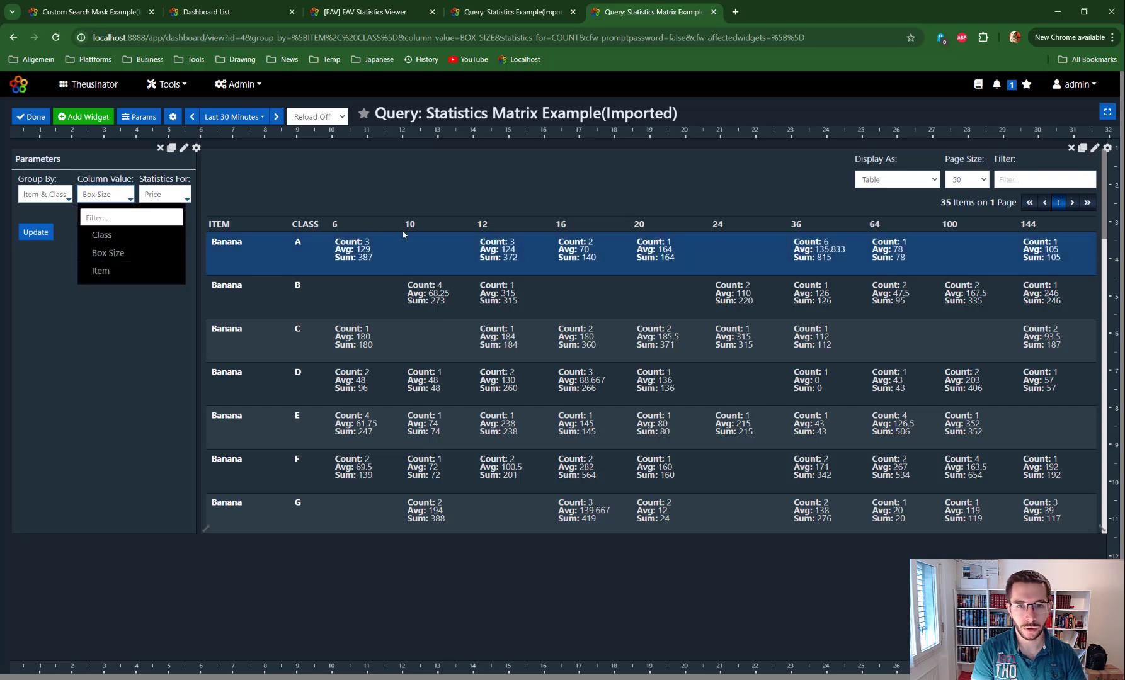
pyautogui.click(99, 270)
pyautogui.click(51, 199)
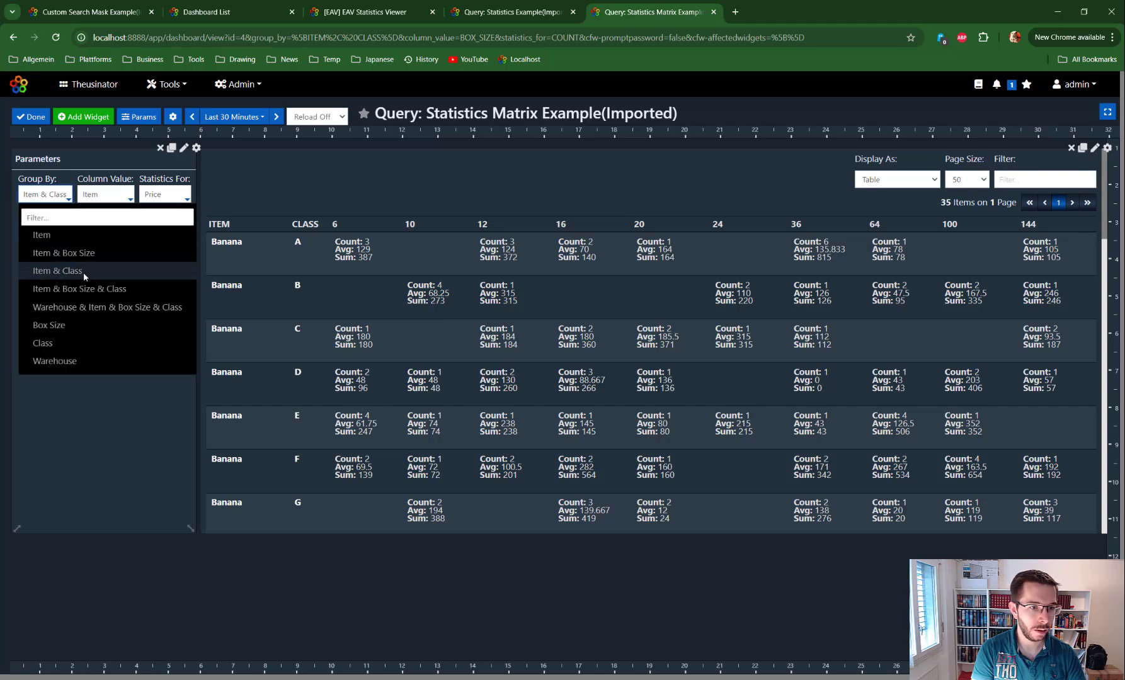
pyautogui.click(53, 325)
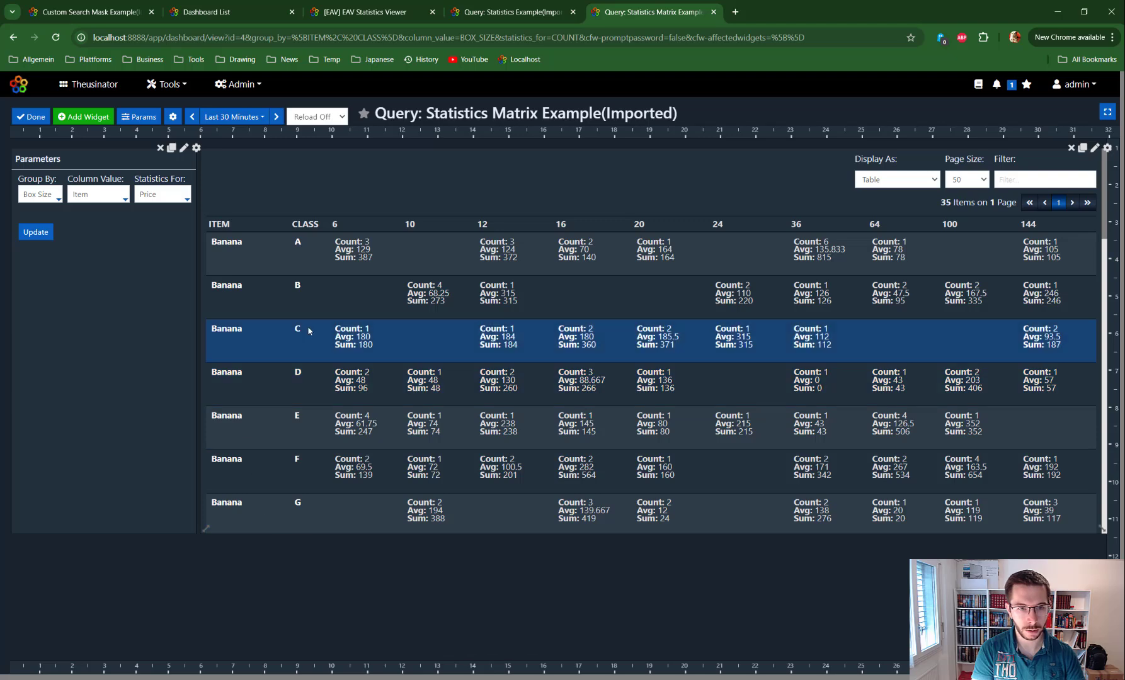
pyautogui.click(38, 238)
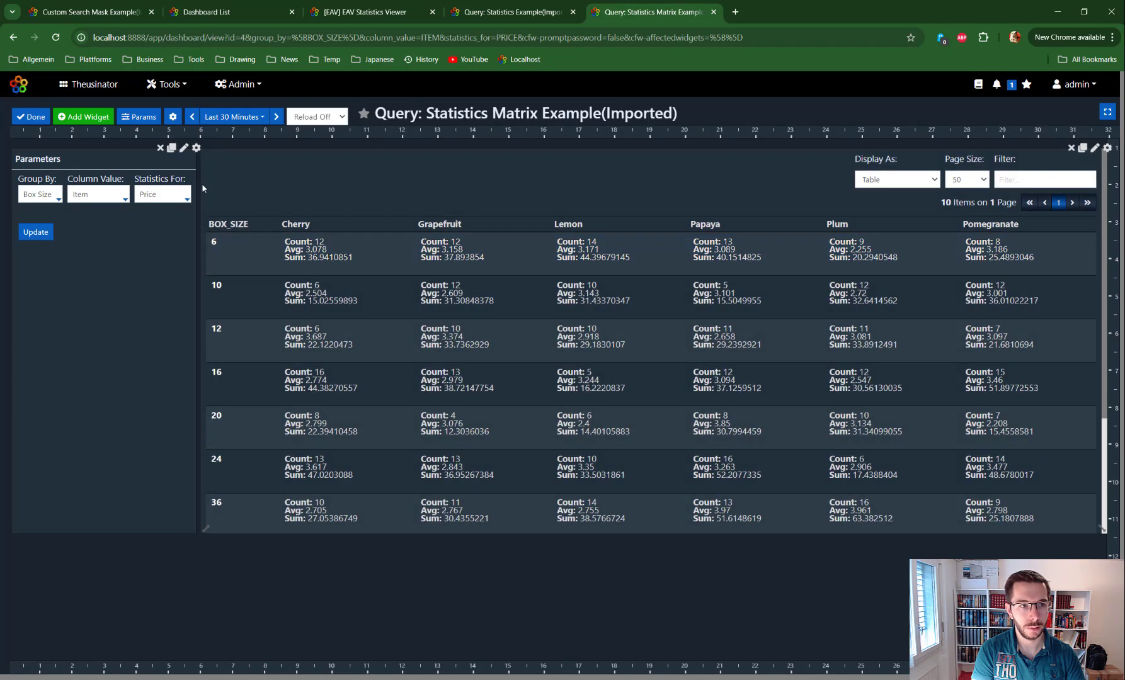
# Leave the matrix dashboard's edit mode and check the average price of Cherry for box size 6
pyautogui.click(34, 119)
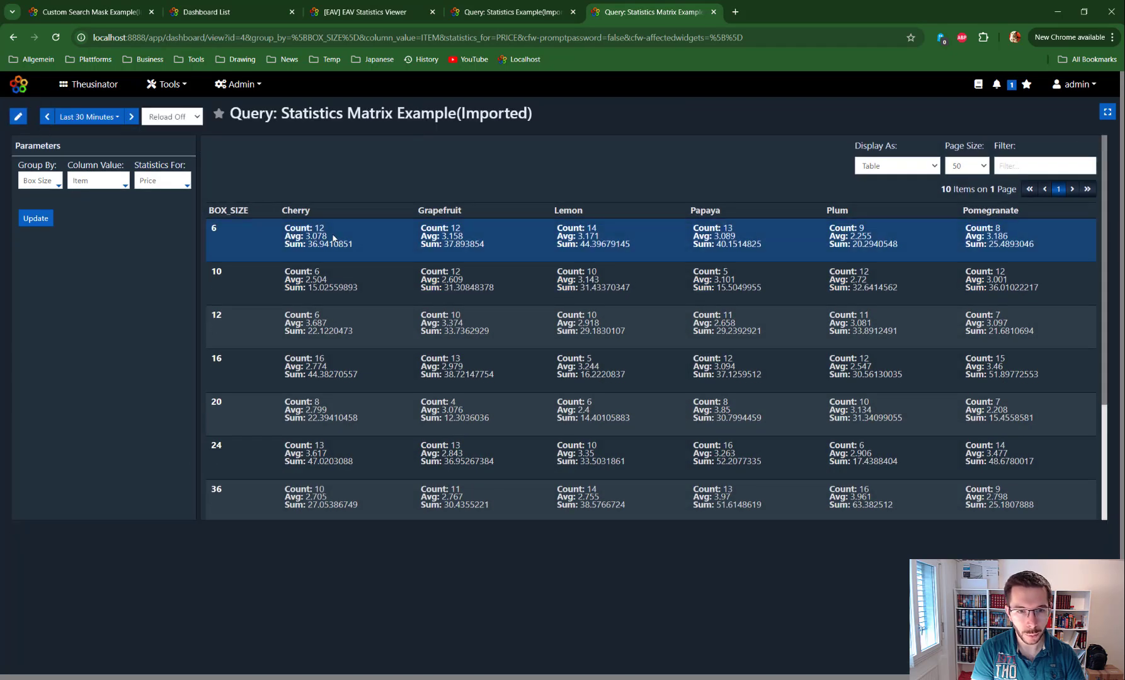
pyautogui.moveTo(334, 239); pyautogui.dragTo(305, 237)
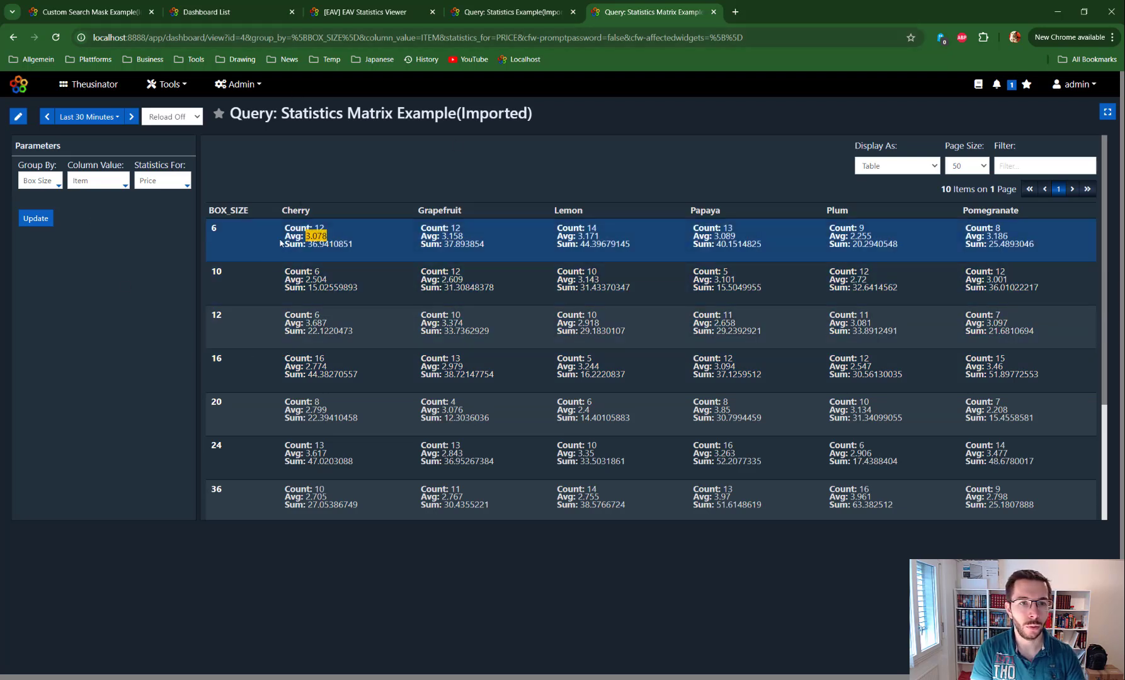
# Switch to the EAV Statistics Viewer dashboard and look through its Category And Entity choices and the Page Loads charts
pyautogui.click(377, 12)
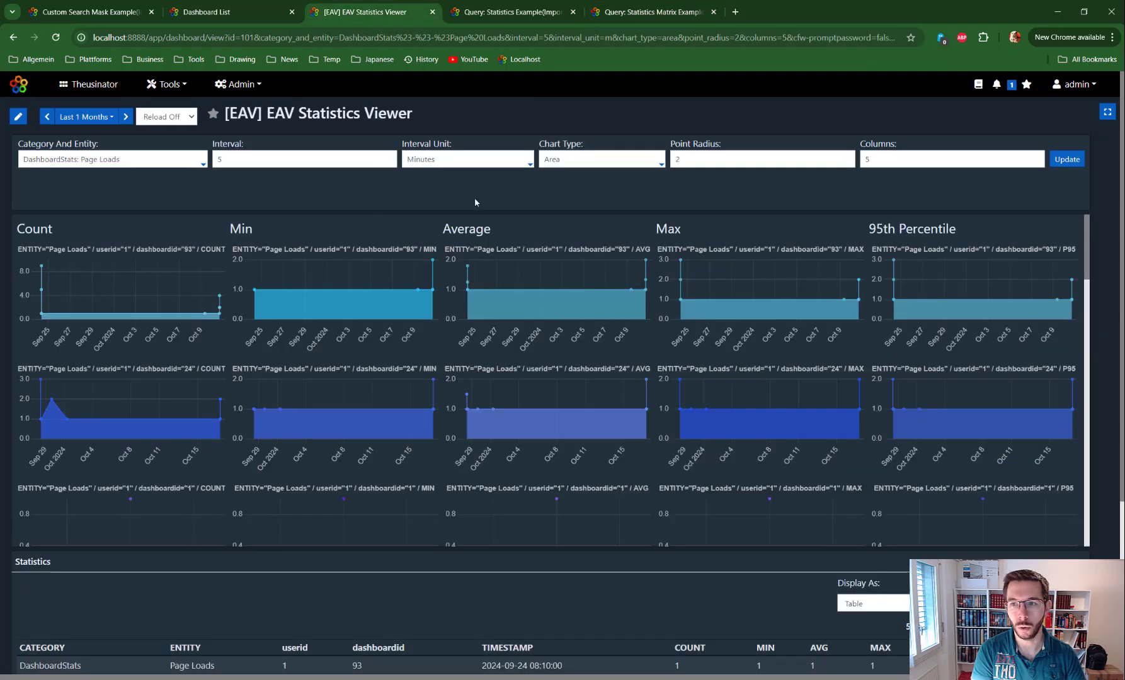
pyautogui.click(113, 161)
pyautogui.click(232, 229)
pyautogui.scroll(-10, 416, 491)
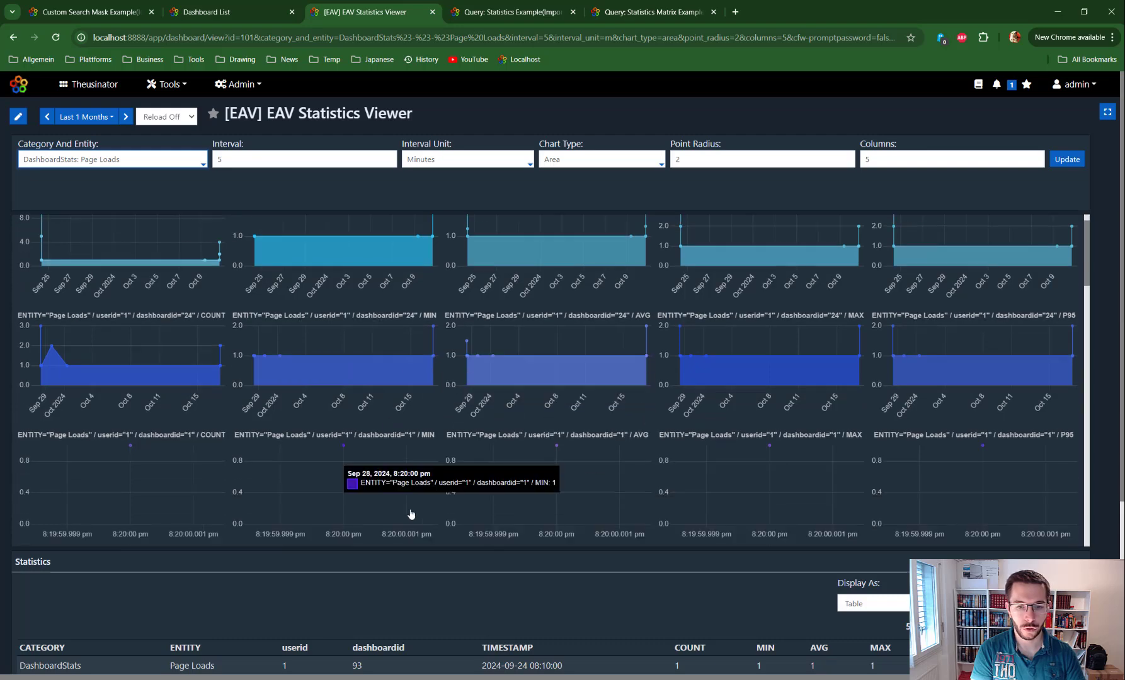
pyautogui.scroll(-10, 515, 488)
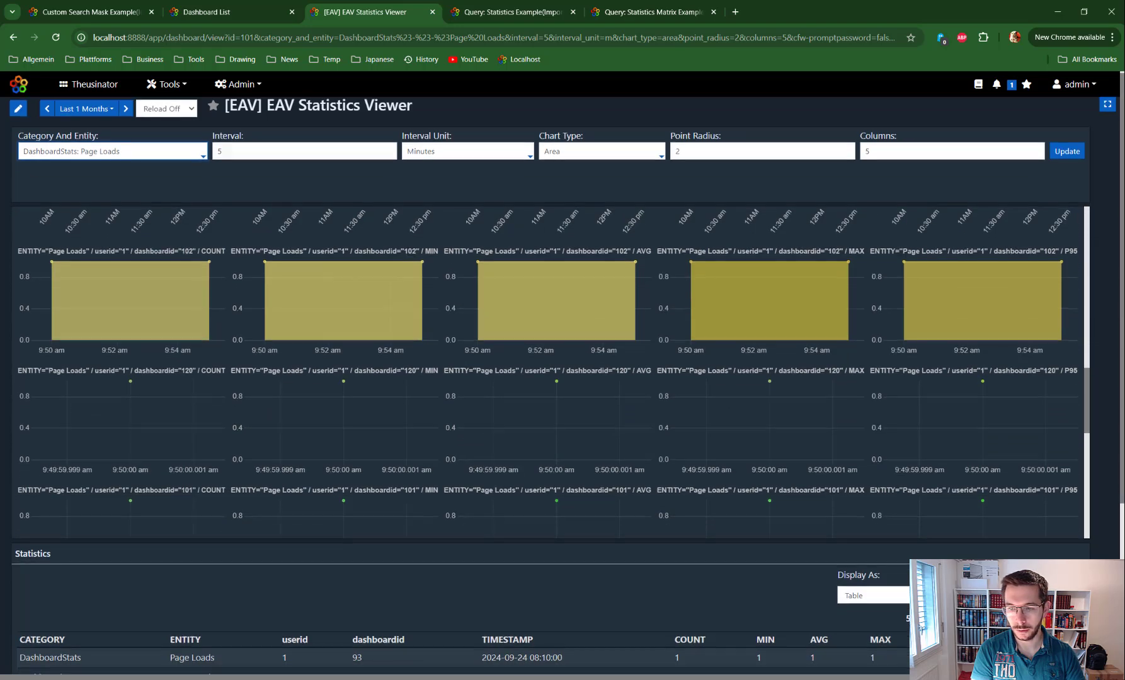
pyautogui.scroll(5, 287, 516)
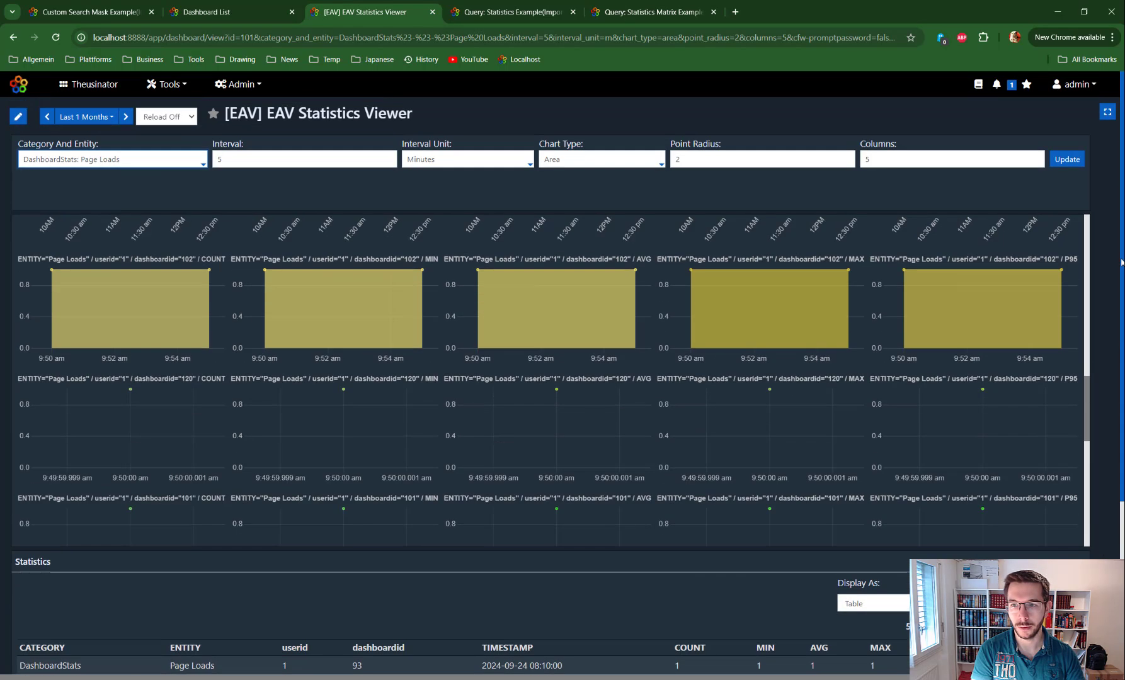
# Open the EAV Statistics Viewer's parameters in edit mode and examine the Query Select parameter category_and_entity and its appdb source
pyautogui.click(17, 116)
pyautogui.click(138, 117)
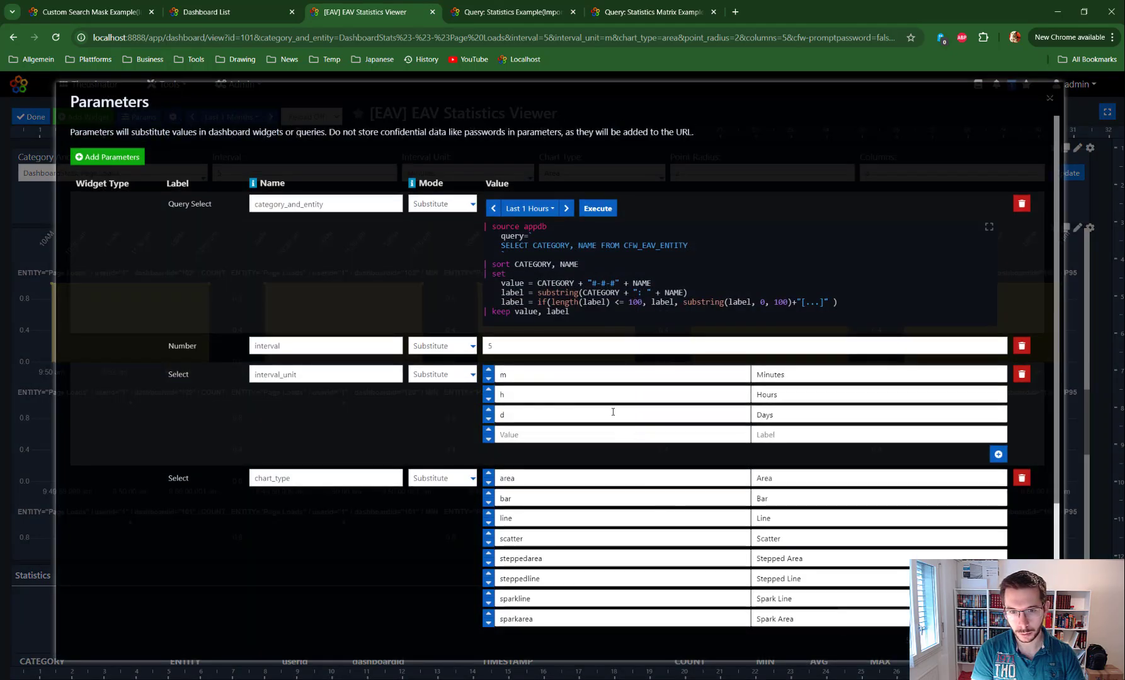
pyautogui.doubleClick(351, 204)
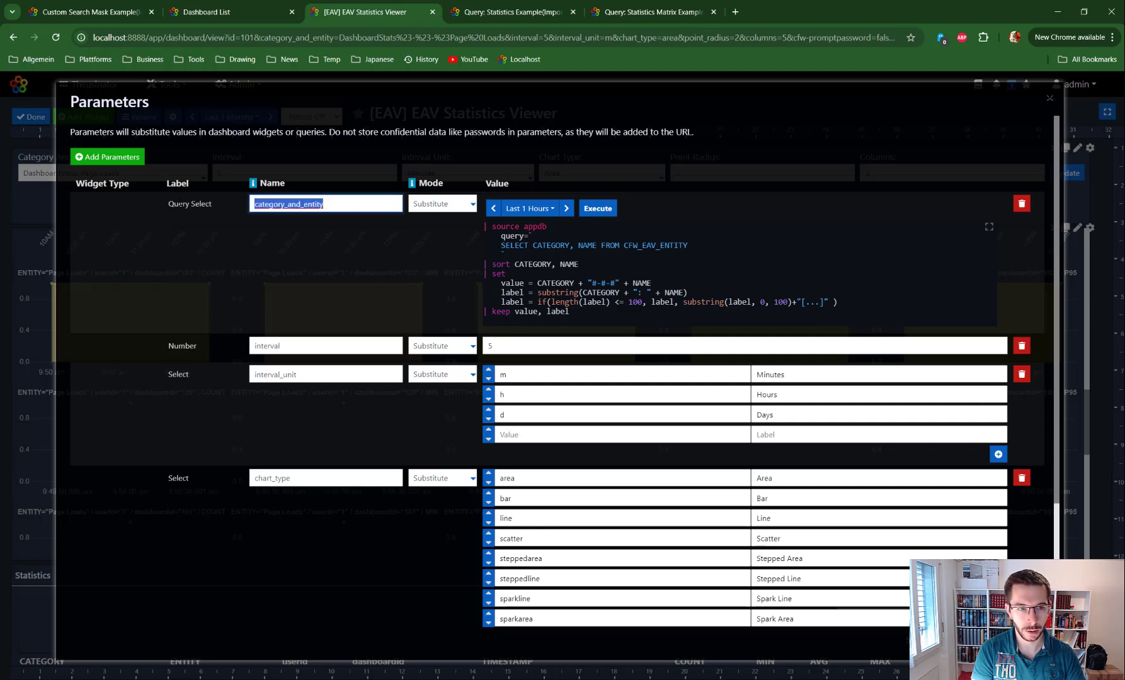
pyautogui.moveTo(168, 204); pyautogui.dragTo(213, 204)
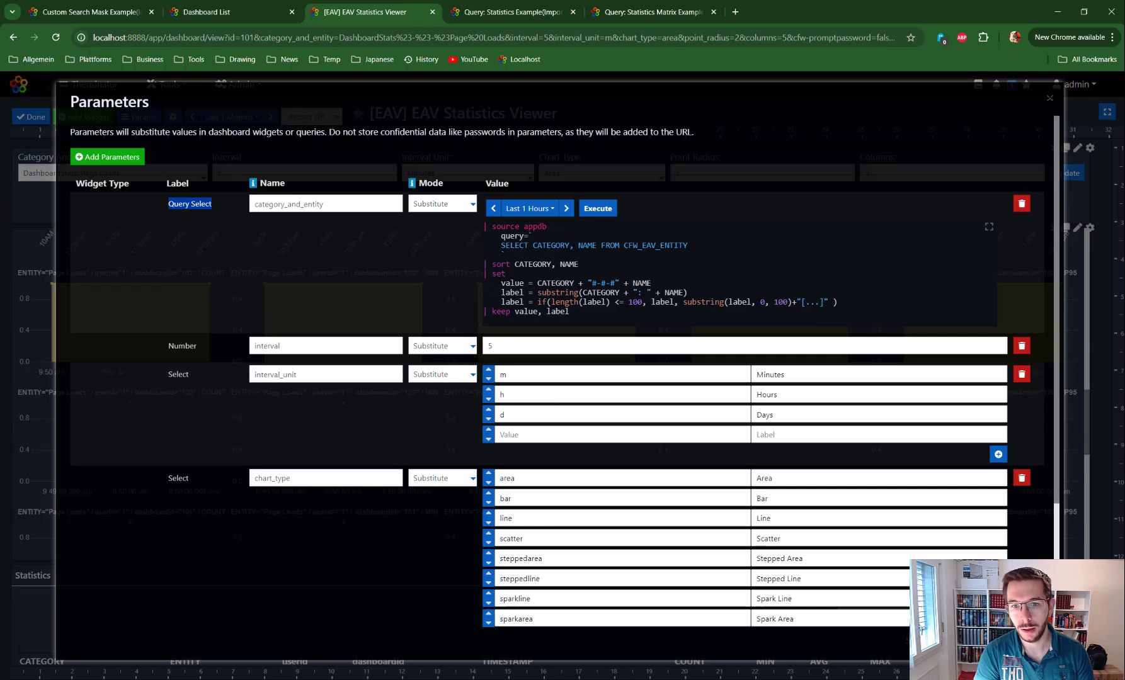
pyautogui.click(520, 227)
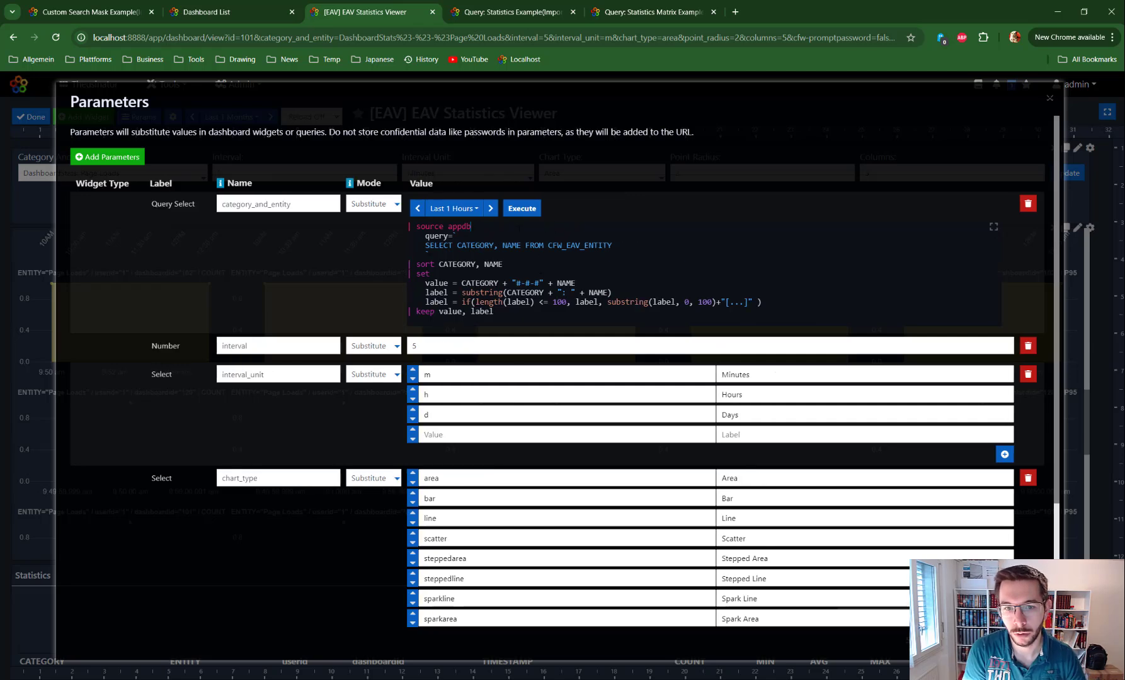
pyautogui.hotkey('ctrl', 'shift', 'Left')
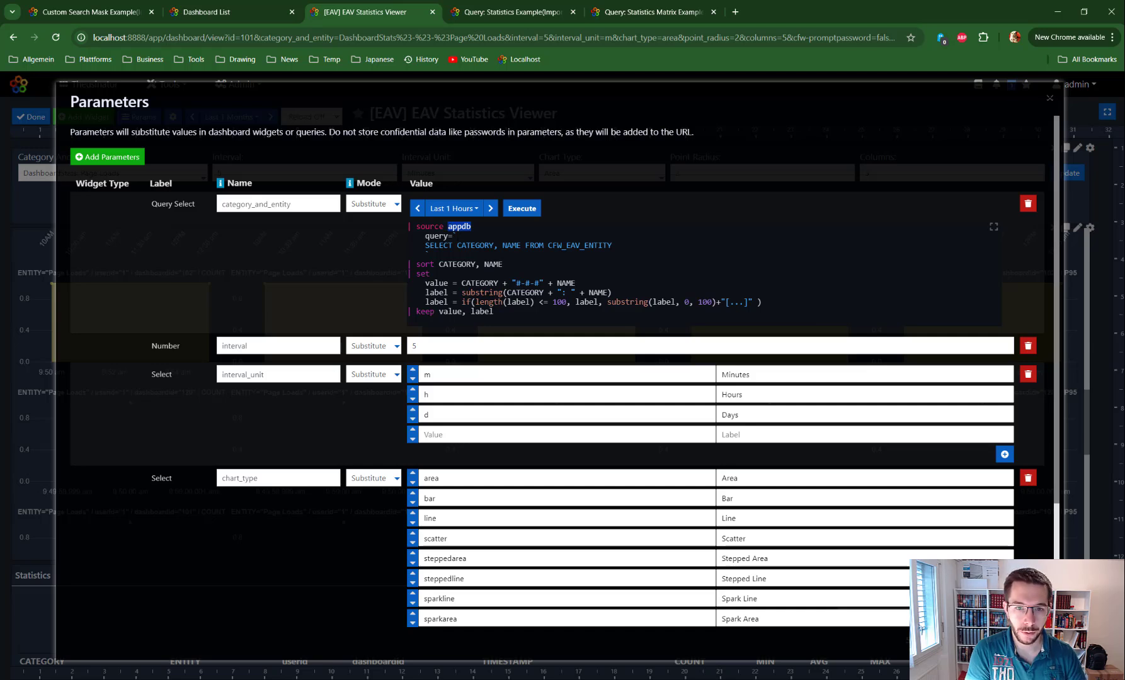
# Examine the SQL selecting CATEGORY and NAME from CFW_EAV_ENTITY and execute the parameter's query to preview its values and labels
pyautogui.moveTo(612, 246); pyautogui.dragTo(425, 246)
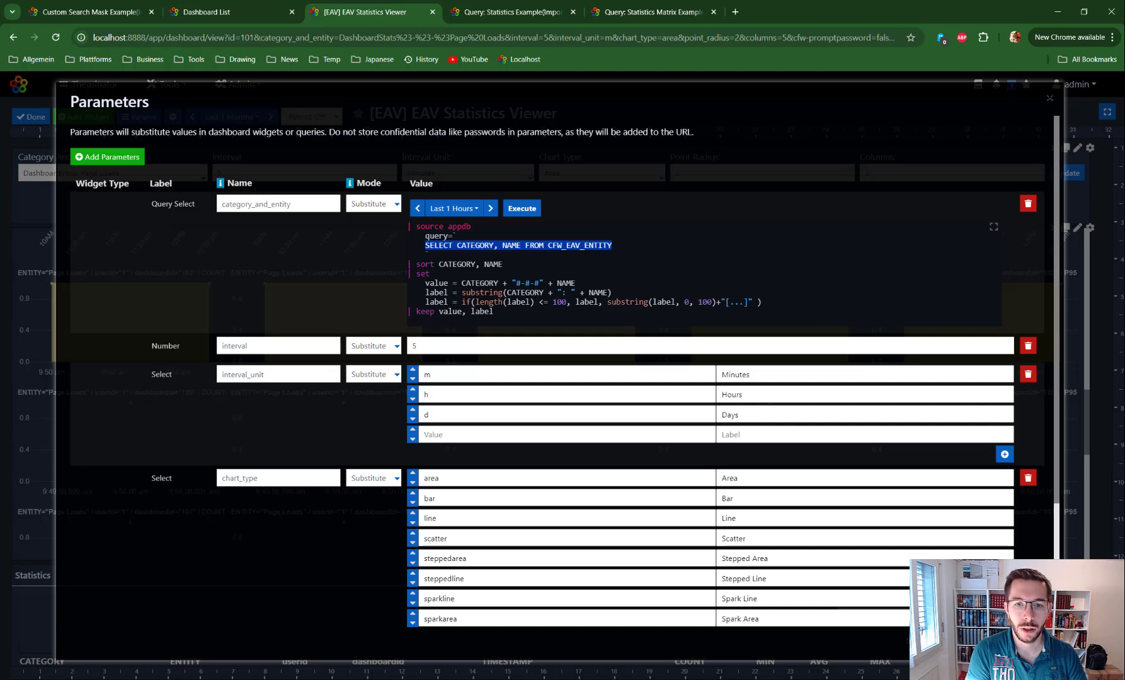
pyautogui.doubleClick(478, 247)
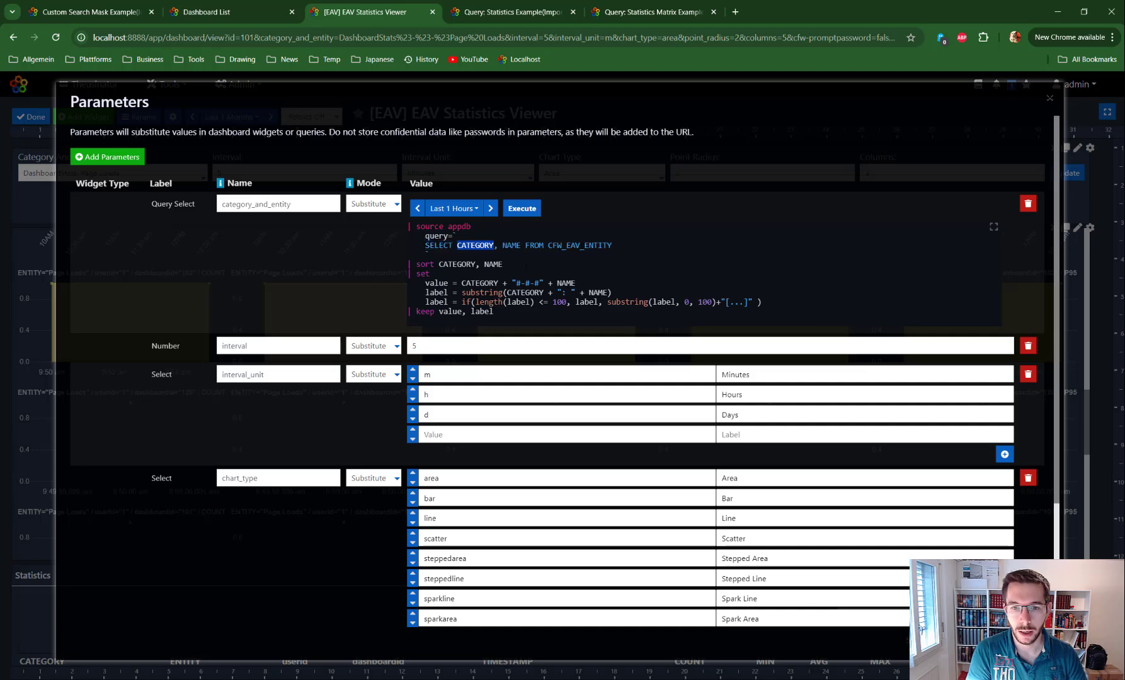
pyautogui.doubleClick(512, 247)
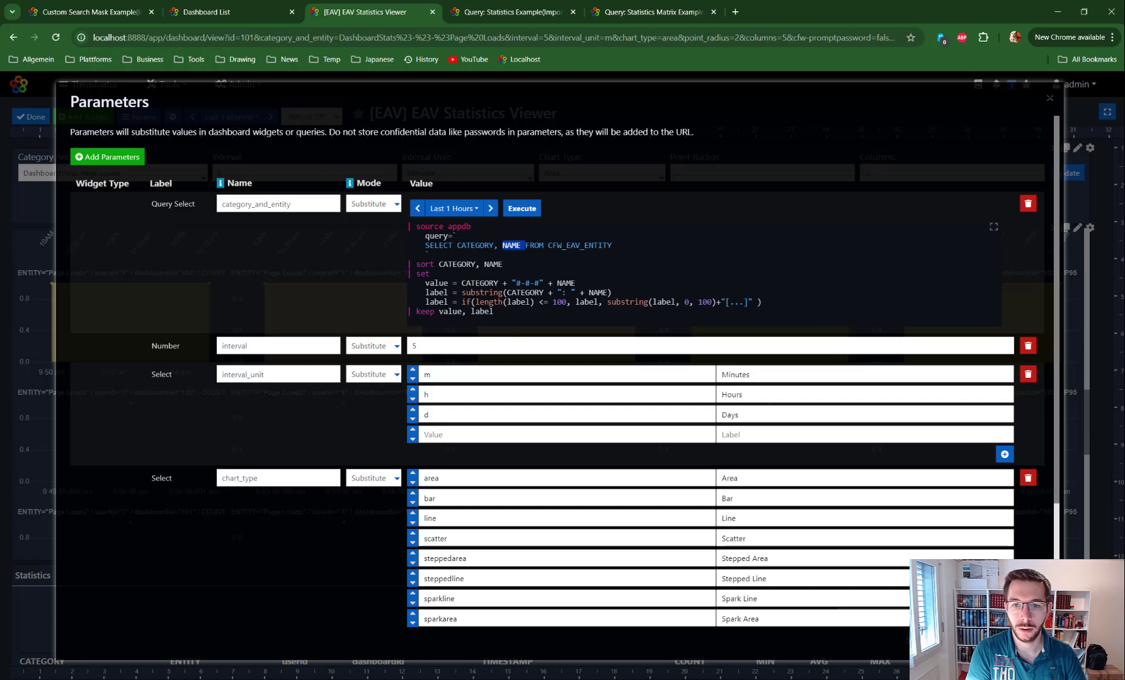
pyautogui.moveTo(613, 246); pyautogui.dragTo(547, 246)
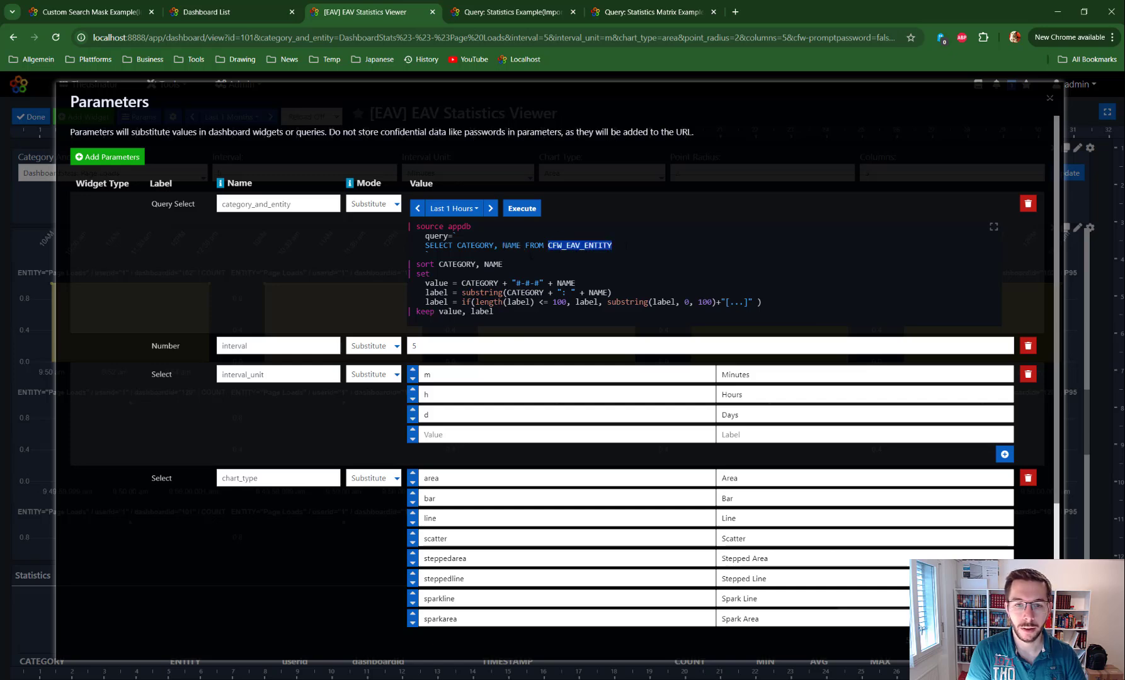
pyautogui.click(521, 210)
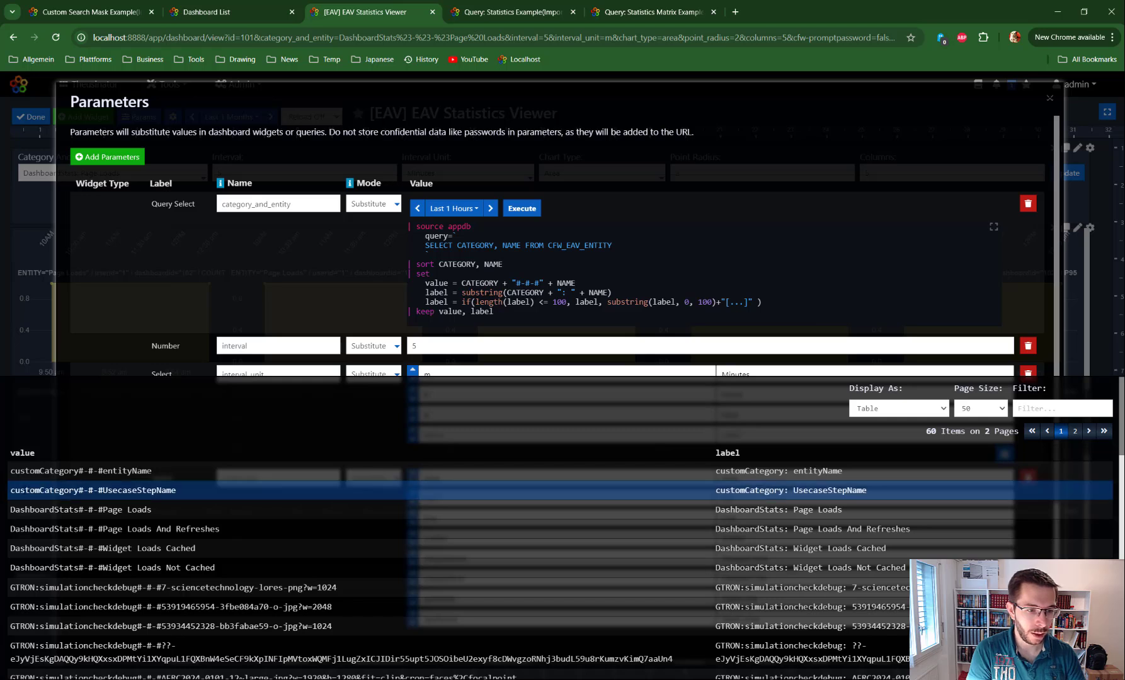
# Compare the #-#-# separated values with their colon-separated labels in the query preview, look over the remaining parameters and close them unsaved
pyautogui.moveTo(10, 471); pyautogui.dragTo(79, 471)
pyautogui.moveTo(128, 470); pyautogui.dragTo(103, 471)
pyautogui.click(80, 472)
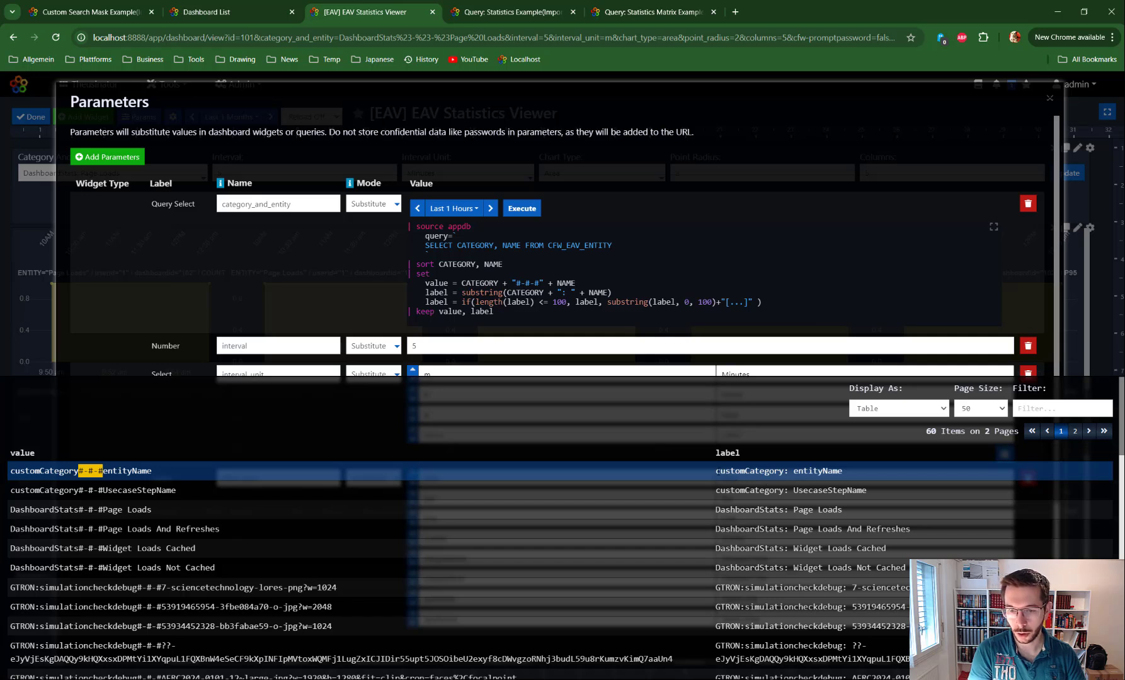
pyautogui.moveTo(717, 471); pyautogui.dragTo(852, 478)
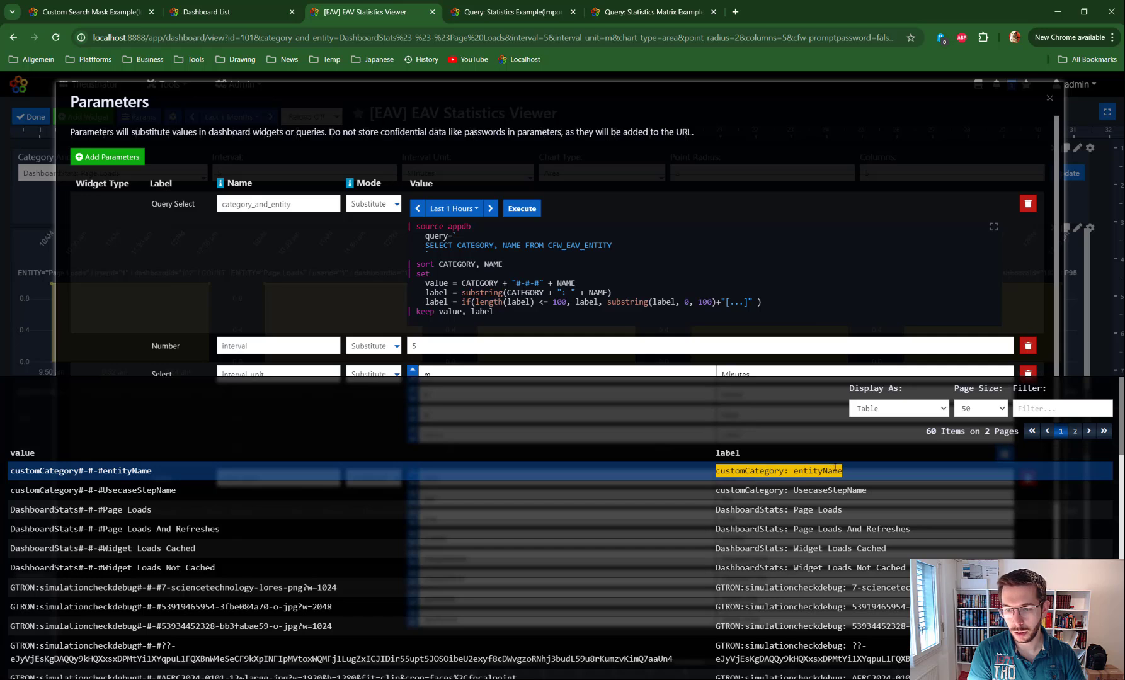
pyautogui.click(796, 472)
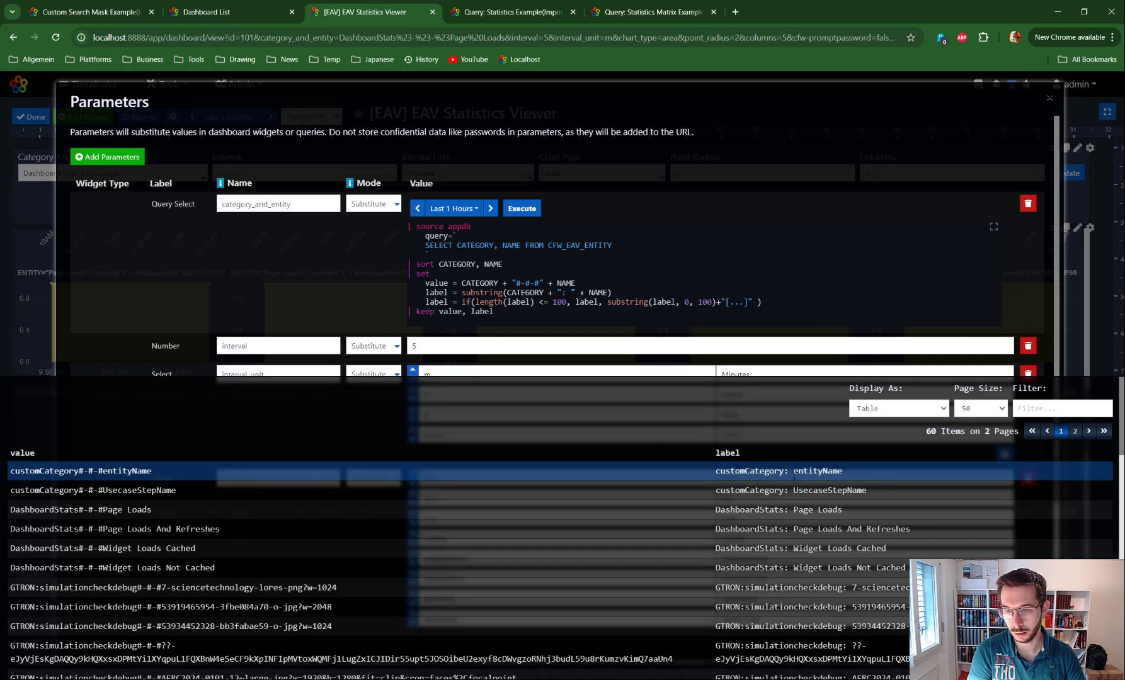
pyautogui.moveTo(795, 472); pyautogui.dragTo(785, 472)
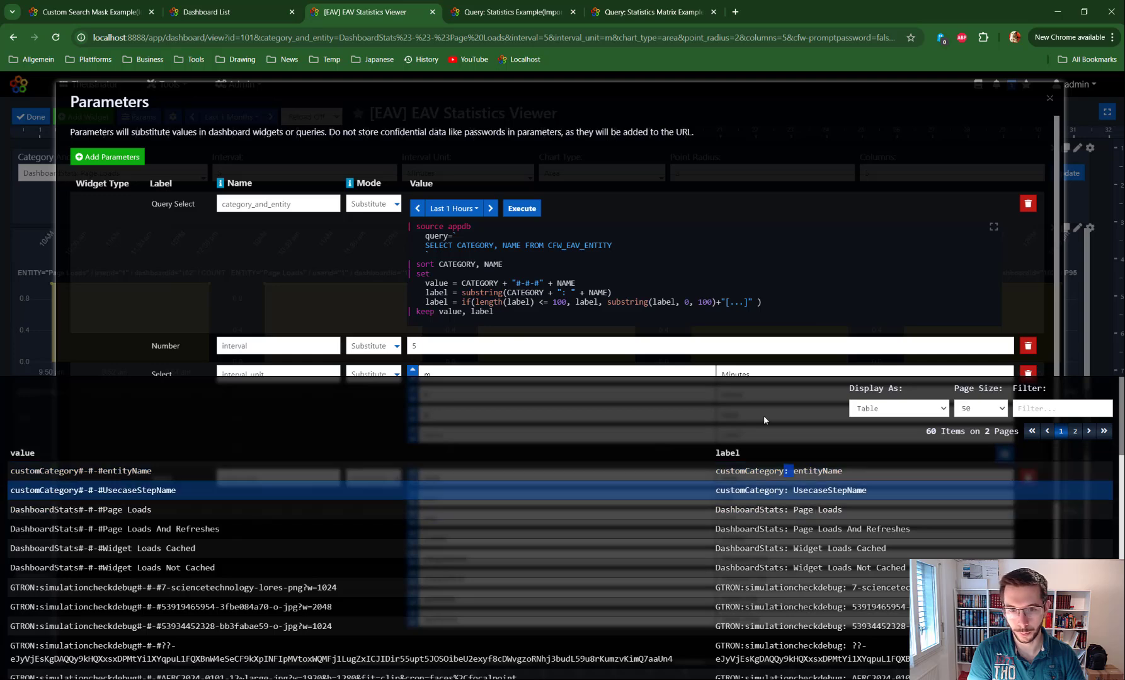
pyautogui.click(702, 283)
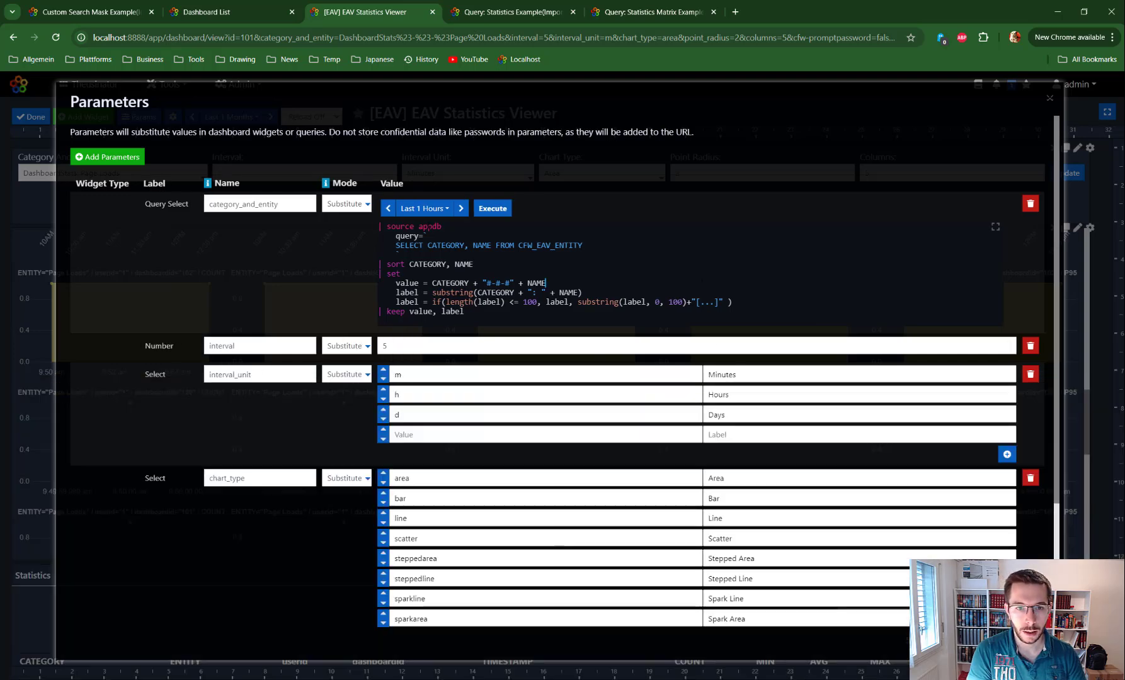
pyautogui.scroll(-3, 301, 364)
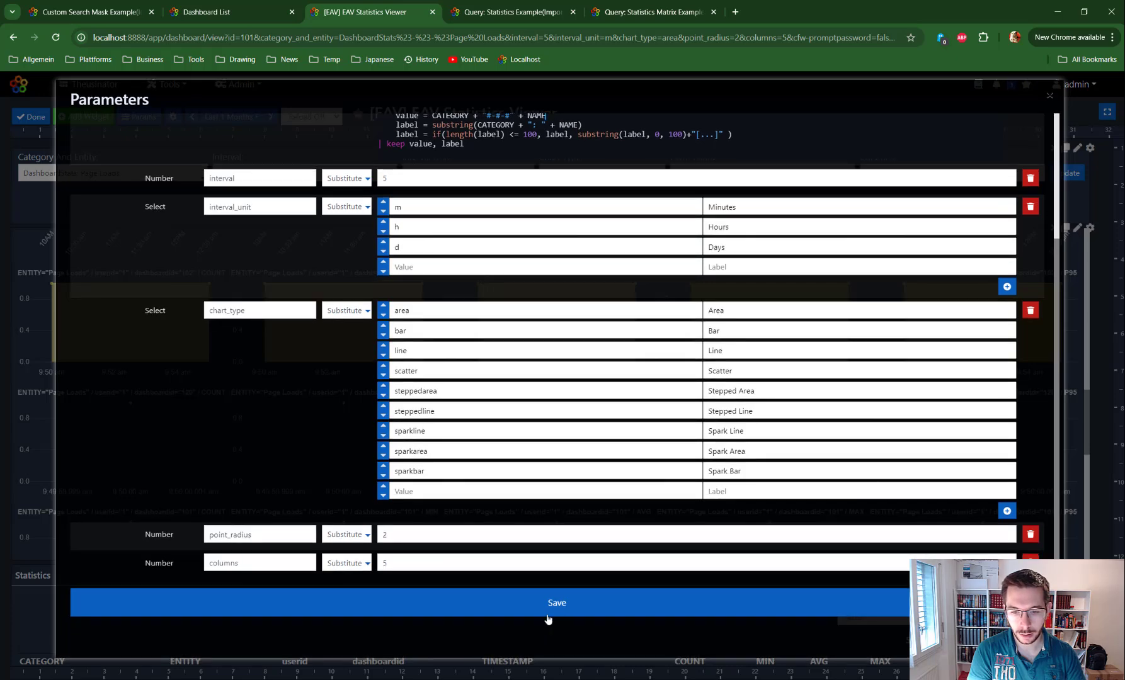
pyautogui.press('Escape')
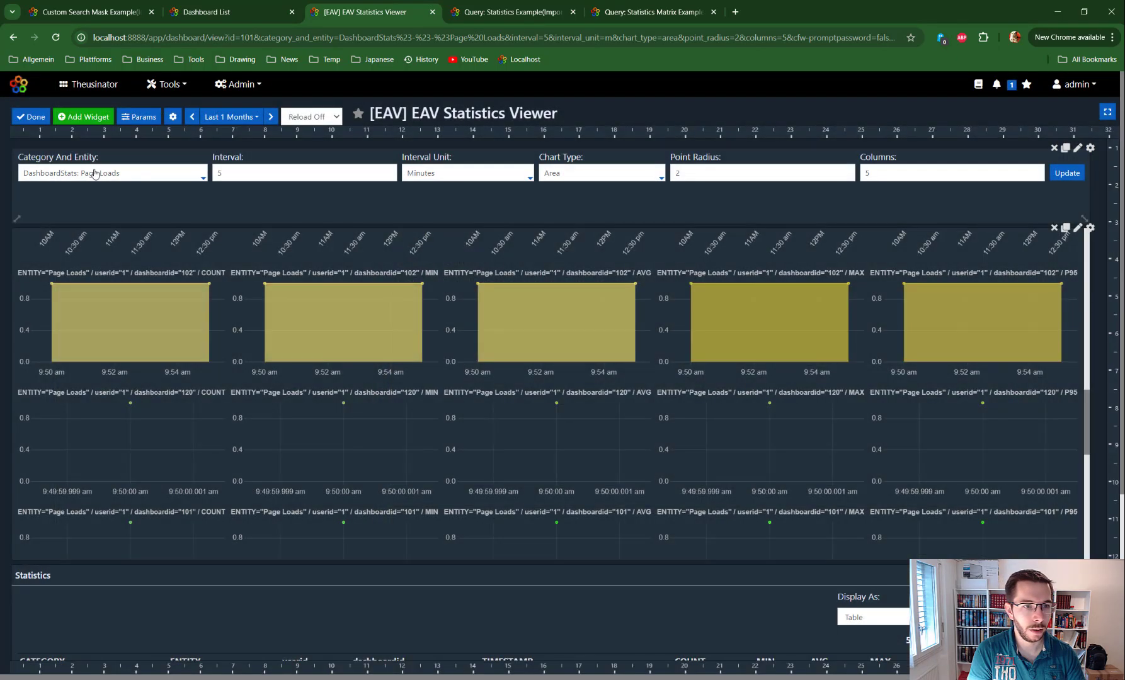
# Filter the Category And Entity choices by "Widg", select DashboardStats: Widget Loads Not Cached and update the dashboard
pyautogui.click(95, 174)
pyautogui.scroll(-10, 272, 328)
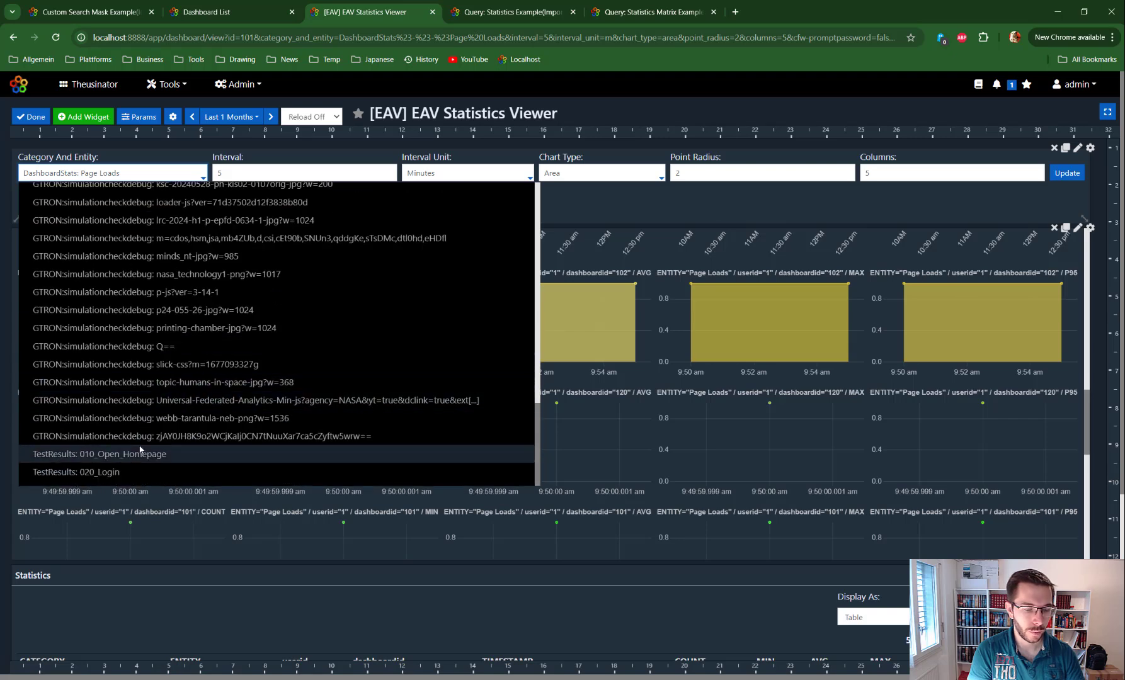
pyautogui.scroll(10, 137, 437)
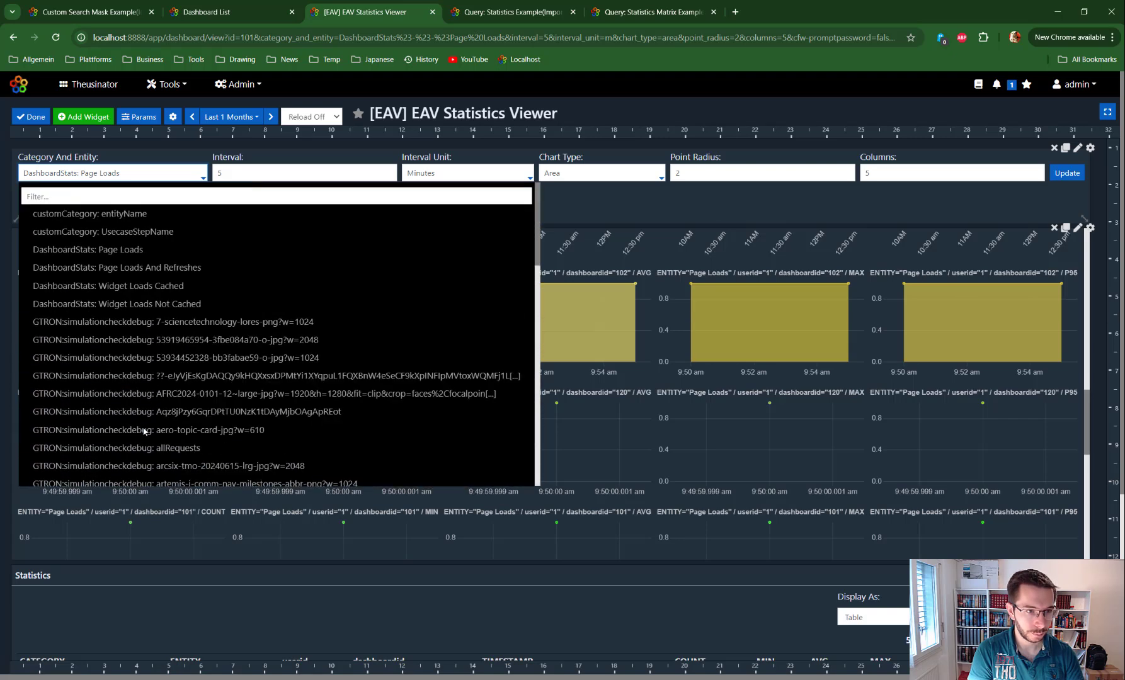
pyautogui.click(92, 190)
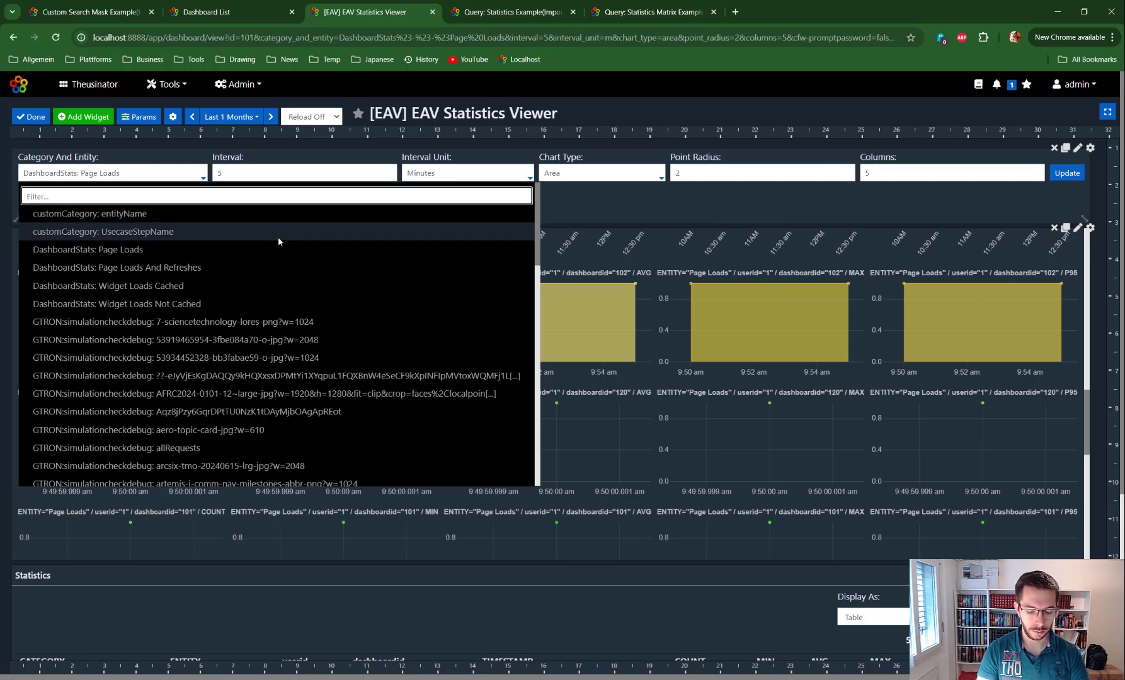
pyautogui.write('Widg')
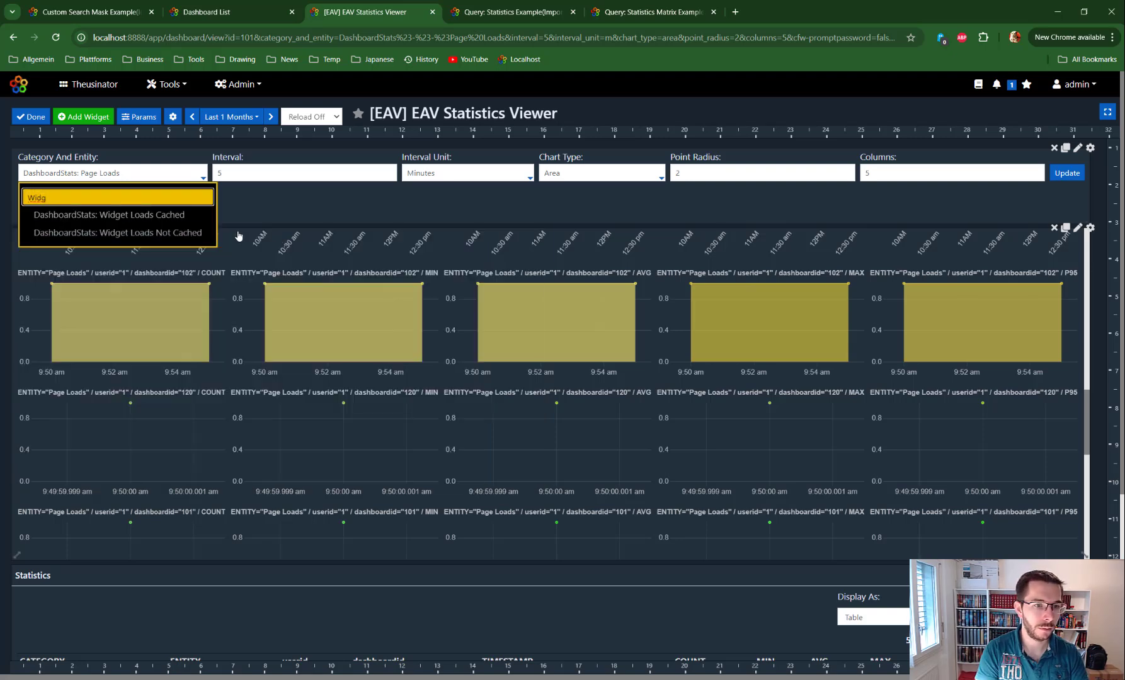
pyautogui.click(146, 233)
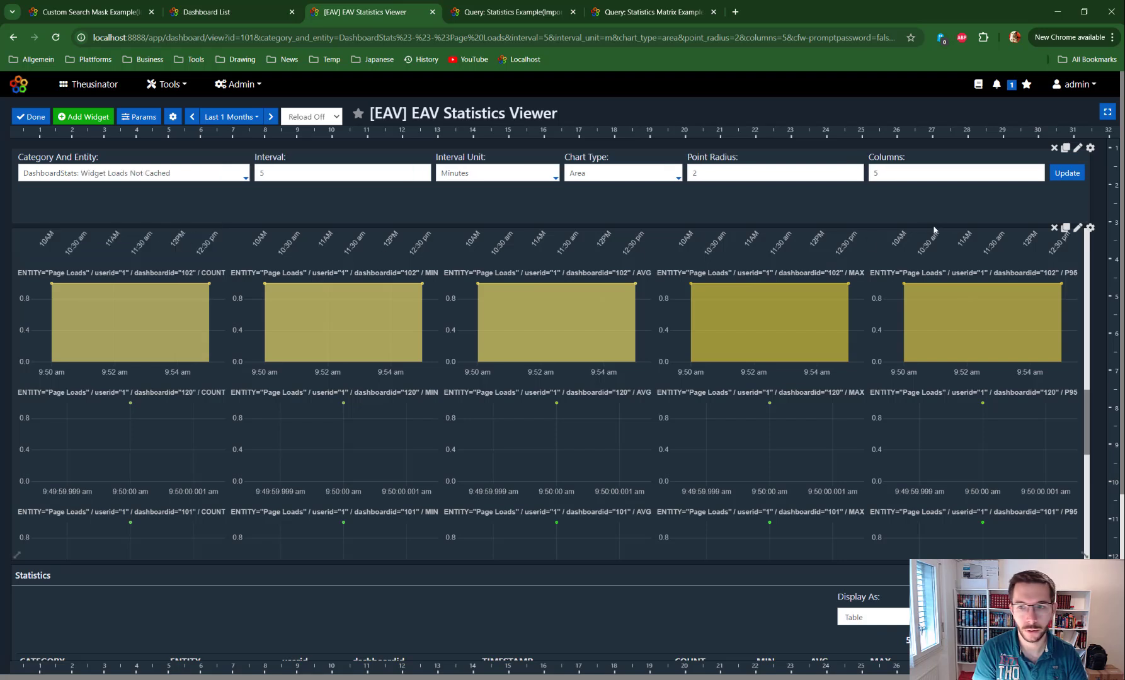
pyautogui.click(1067, 175)
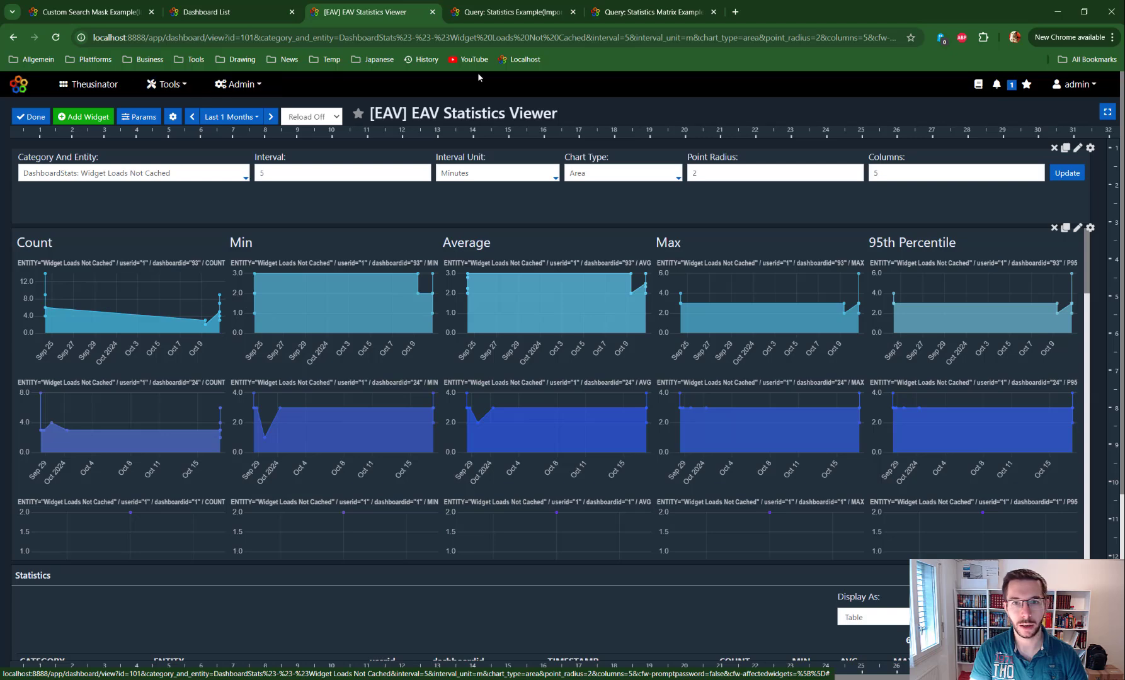
# Open the Custom Search Mask Example dashboard in edit mode and look at the standard widgets available to add
pyautogui.click(513, 11)
pyautogui.click(649, 12)
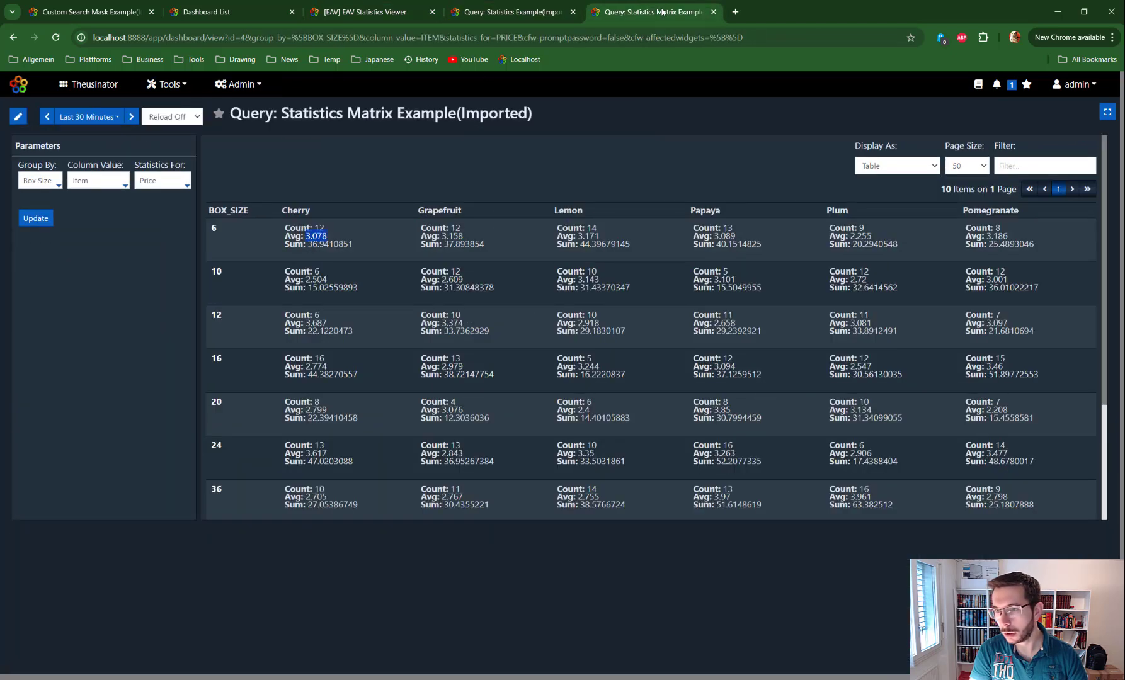
pyautogui.click(93, 11)
pyautogui.click(640, 118)
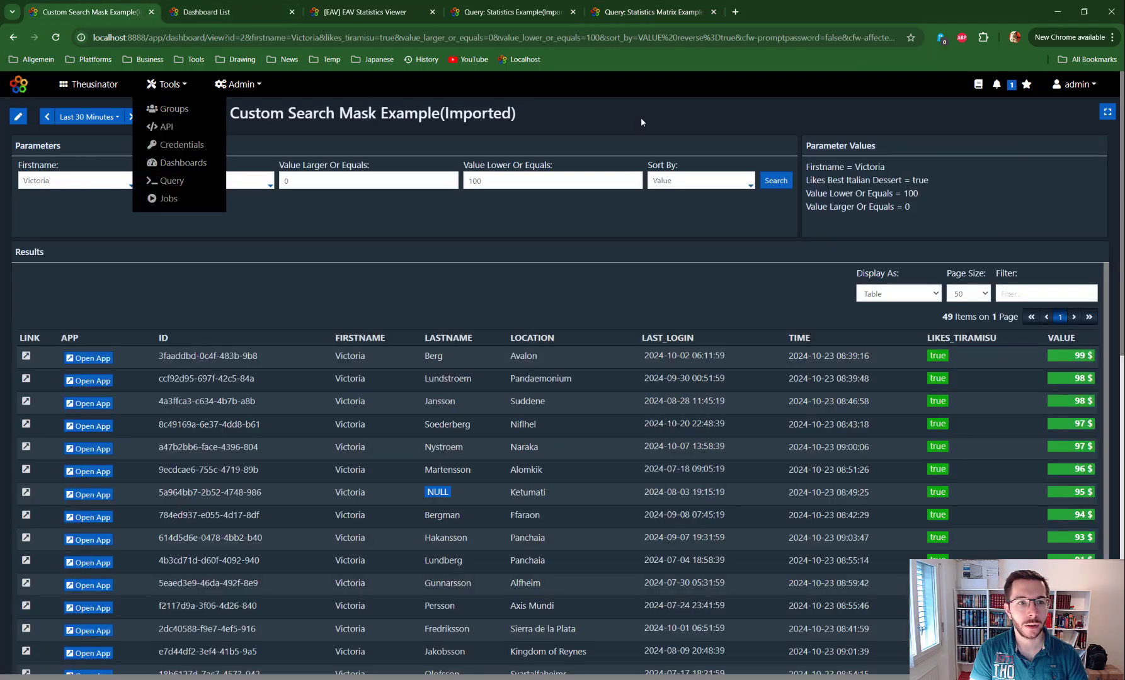
pyautogui.click(18, 117)
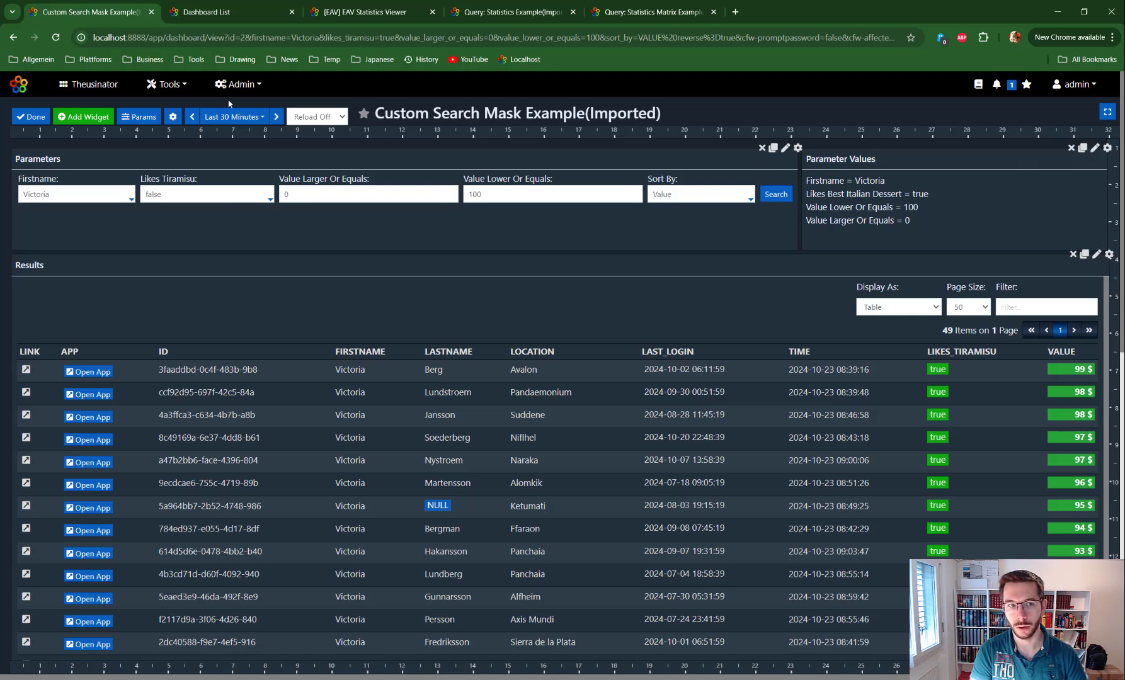
pyautogui.click(75, 115)
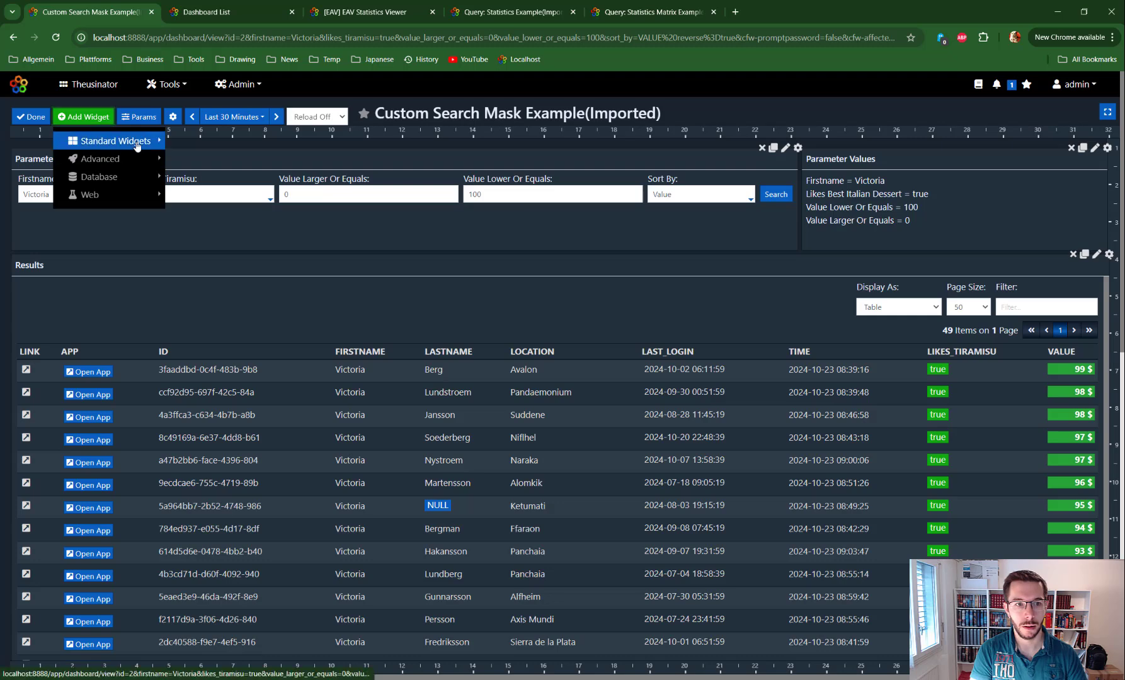
pyautogui.moveTo(126, 140)
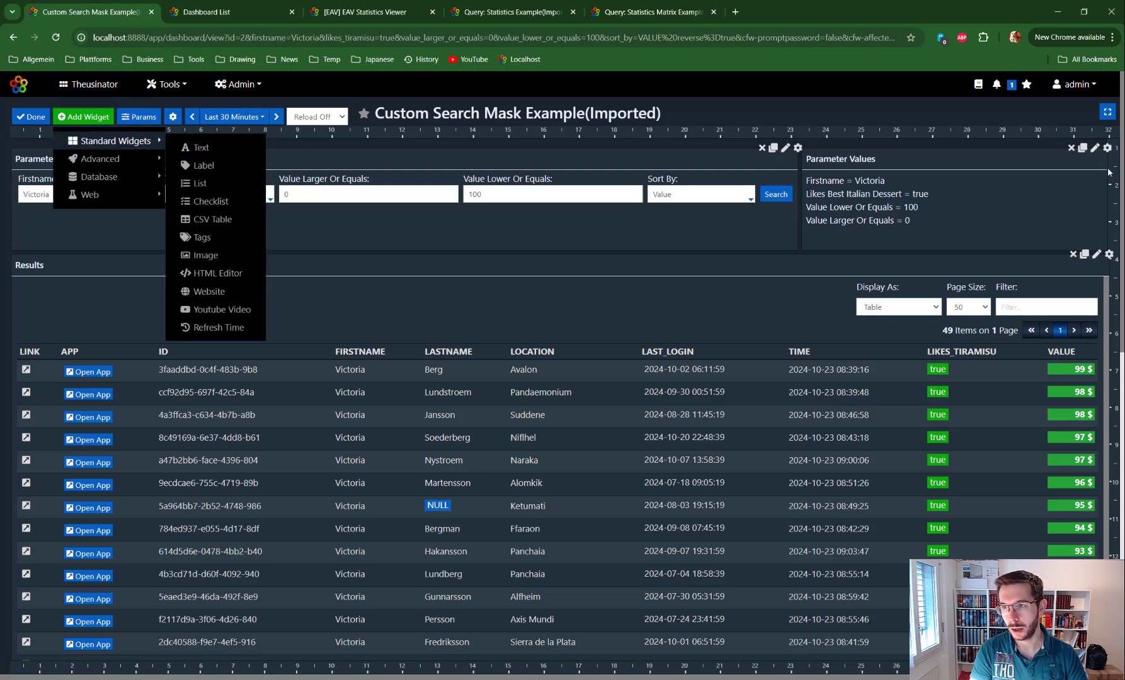
# Examine how the Parameter Values widget's content references $firstname$, $likes_tiramisu$, $value_lower_or_equals$ and $value_larger_or_equals$, and close its settings unsaved
pyautogui.click(1094, 149)
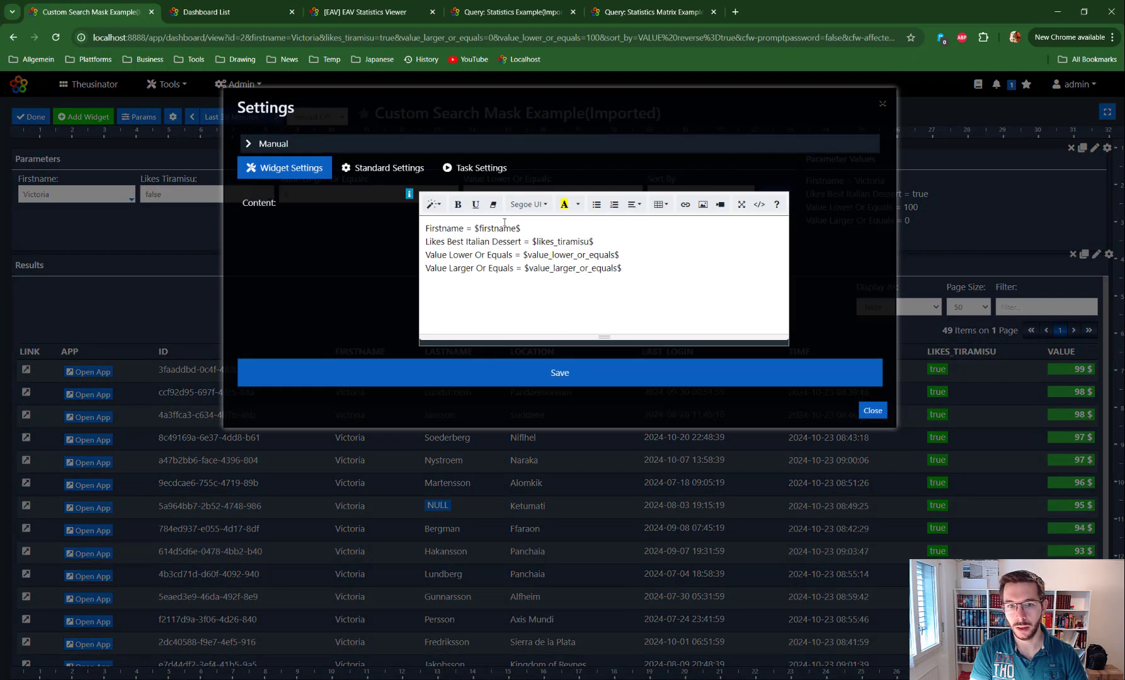
pyautogui.moveTo(526, 228); pyautogui.dragTo(473, 228)
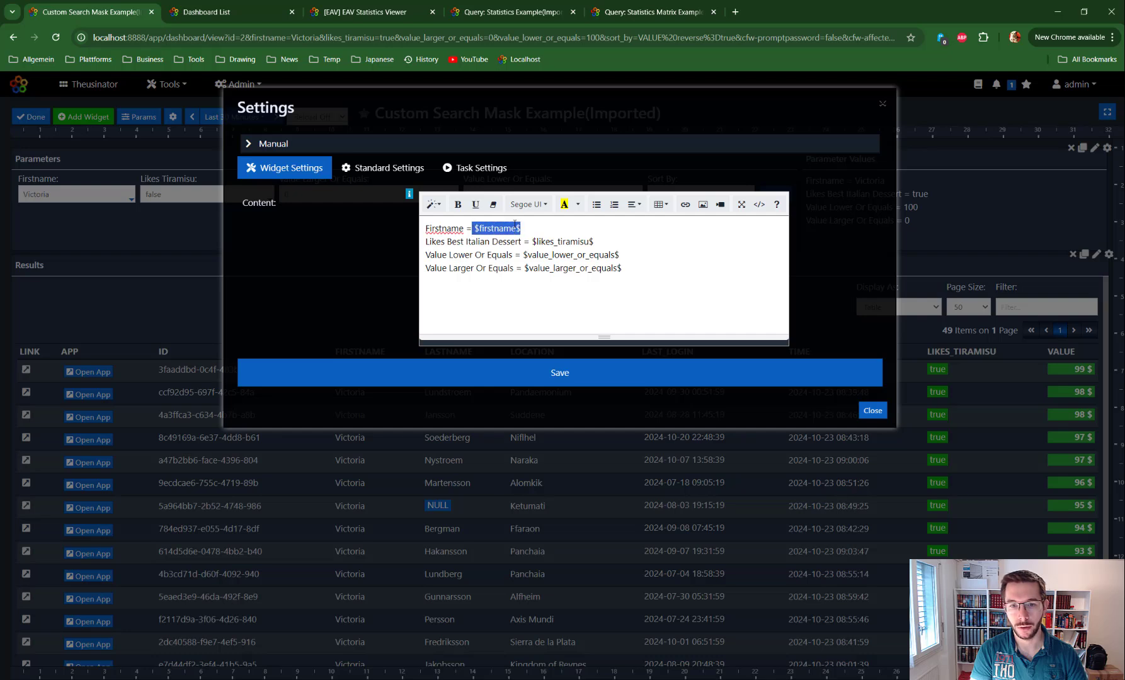
pyautogui.moveTo(610, 242); pyautogui.dragTo(532, 241)
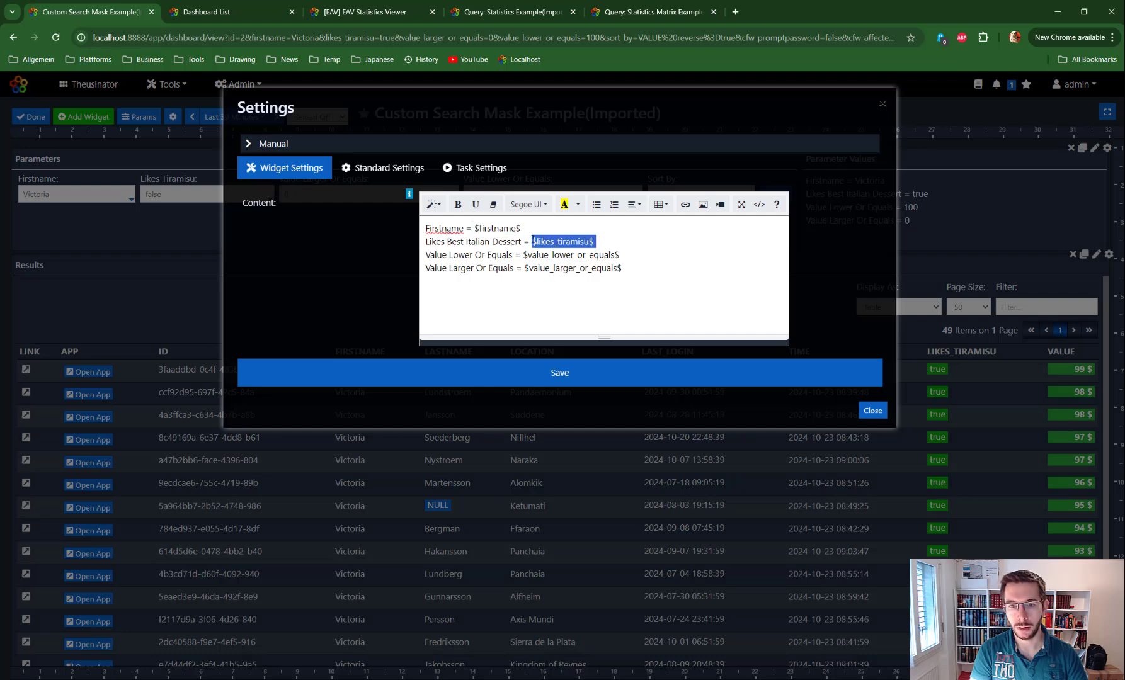
pyautogui.moveTo(628, 258); pyautogui.dragTo(523, 254)
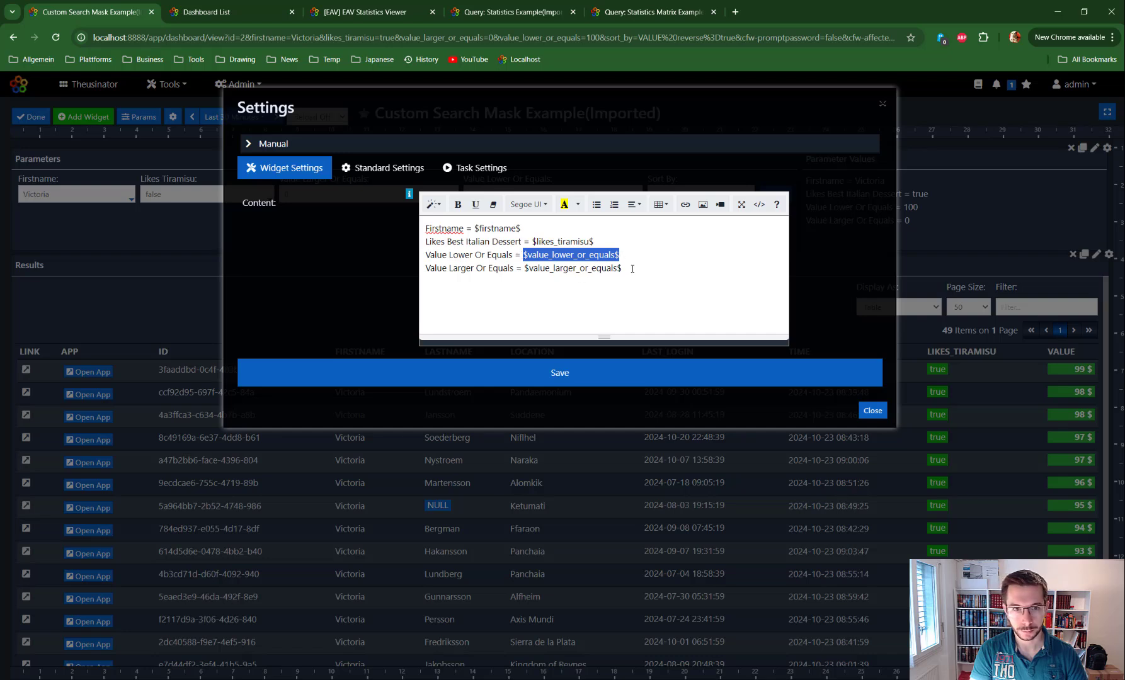
pyautogui.click(251, 147)
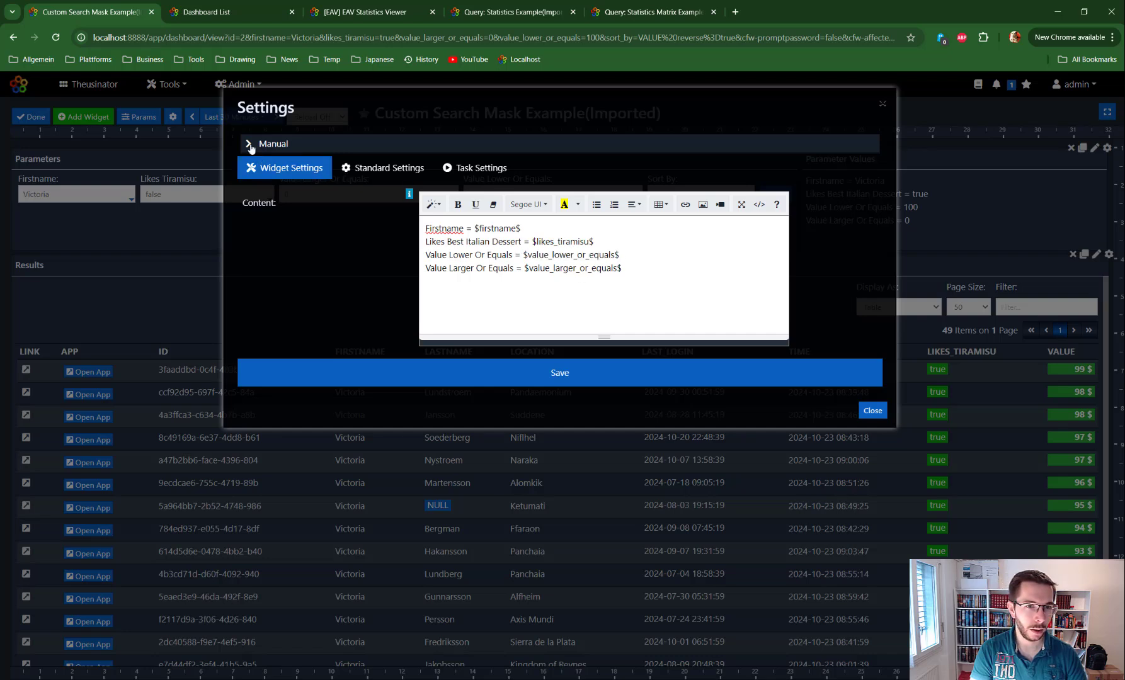
pyautogui.click(250, 147)
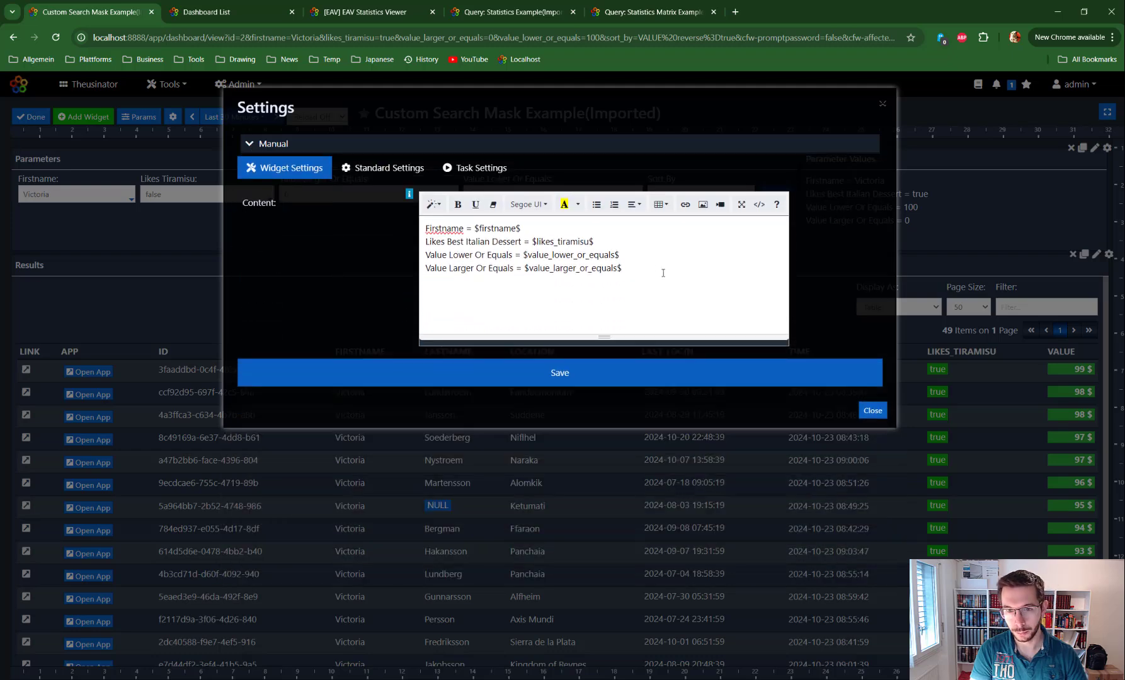
pyautogui.moveTo(664, 272); pyautogui.dragTo(526, 268)
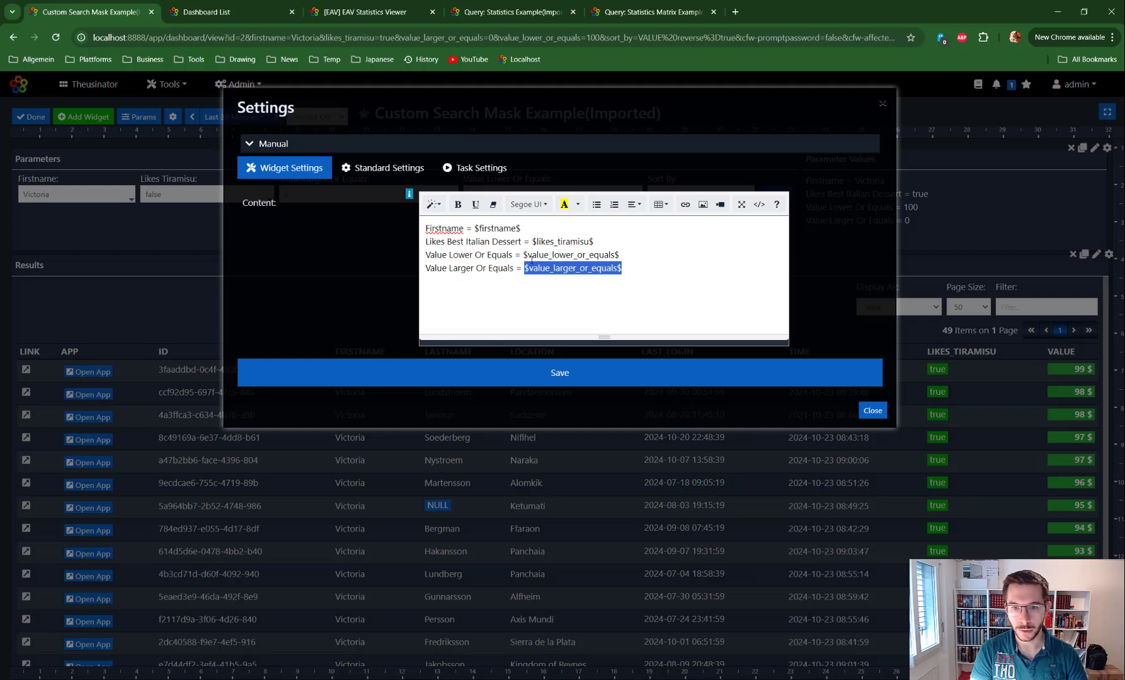
pyautogui.click(878, 412)
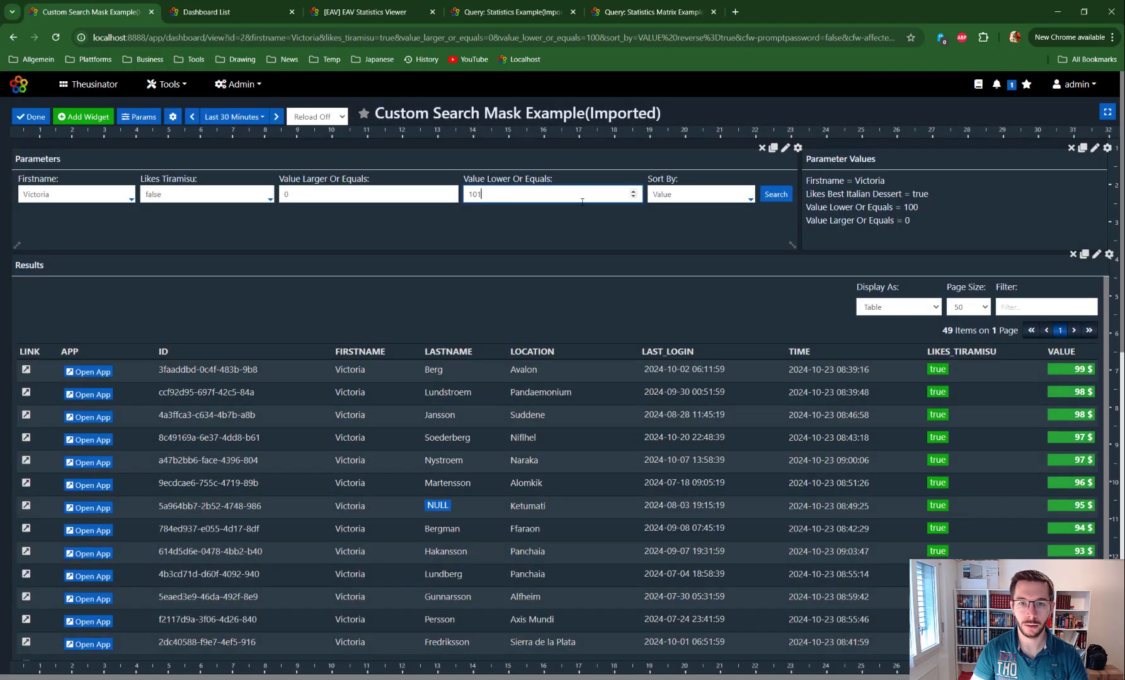
# Search with Value Lower Or Equals 104, Value Larger Or Equals 4 and sorting by Lastname, and check the Parameter Values widget
pyautogui.click(683, 195)
pyautogui.click(682, 253)
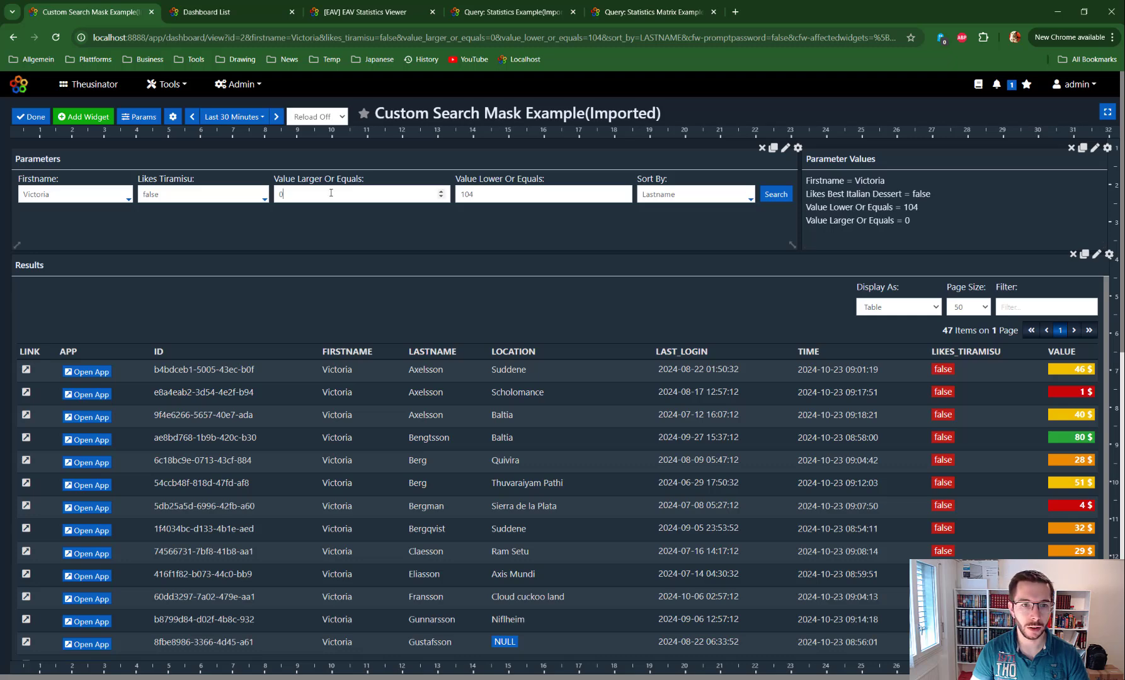
pyautogui.press('BackSpace')
pyautogui.write('4')
pyautogui.click(776, 194)
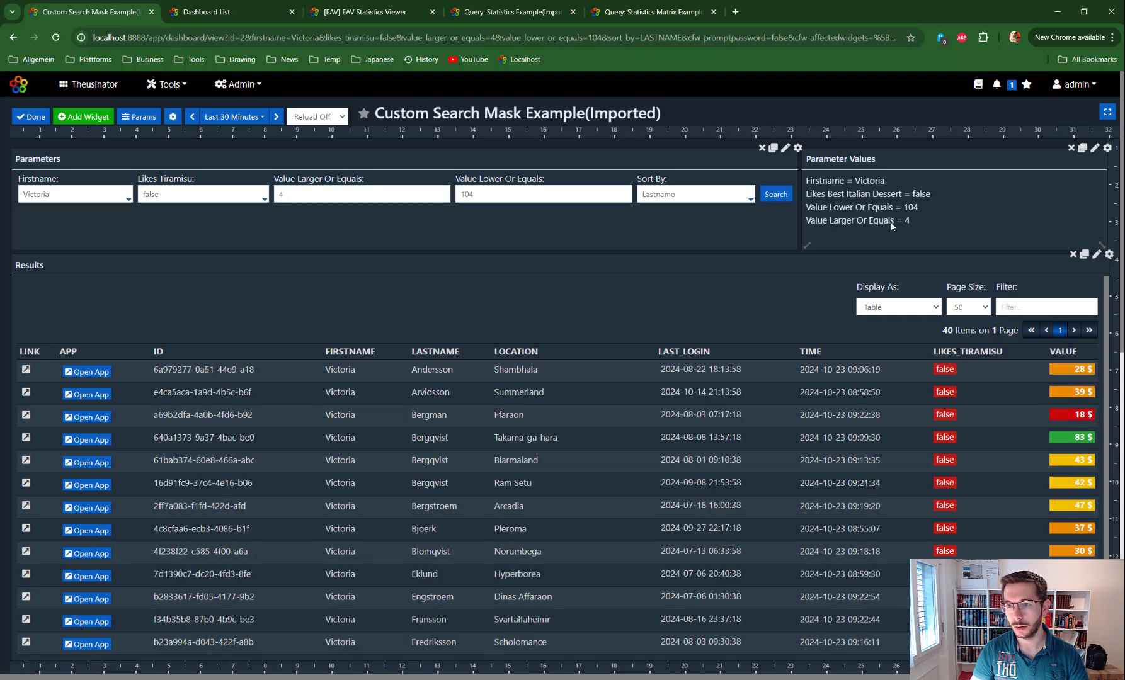
pyautogui.moveTo(909, 214)
pyautogui.mouseDown()
pyautogui.moveTo(899, 222)
pyautogui.moveTo(909, 229)
pyautogui.moveTo(930, 221)
pyautogui.mouseUp()
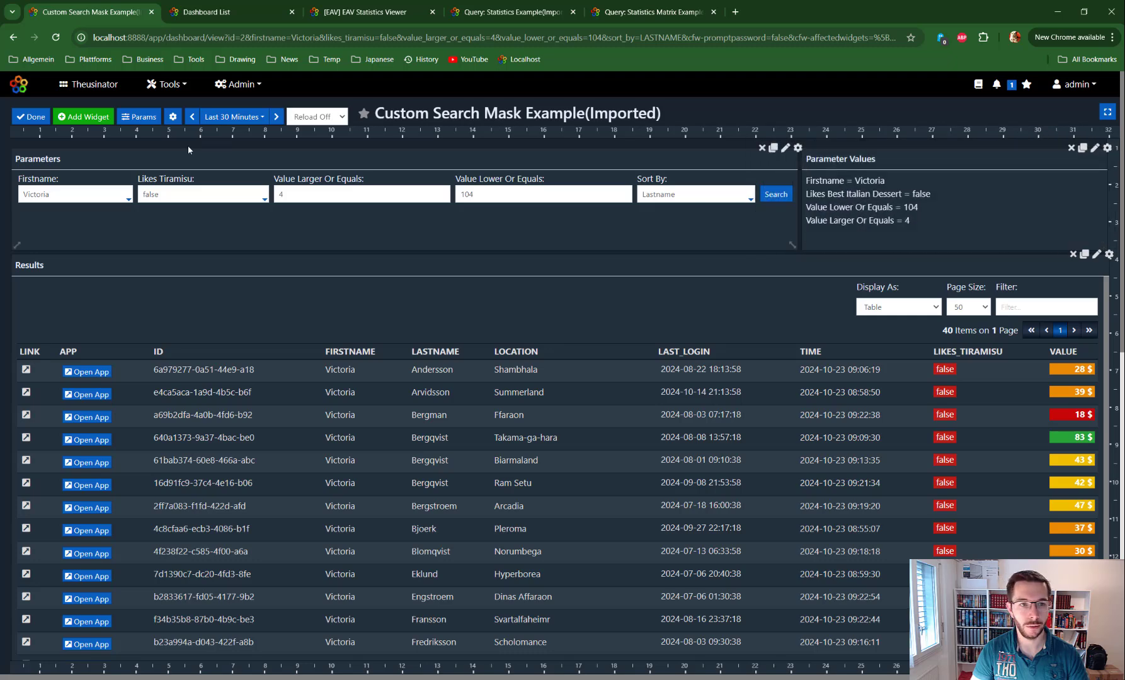
# Leave the search mask dashboard's edit mode and open the list of dashboards
pyautogui.click(31, 116)
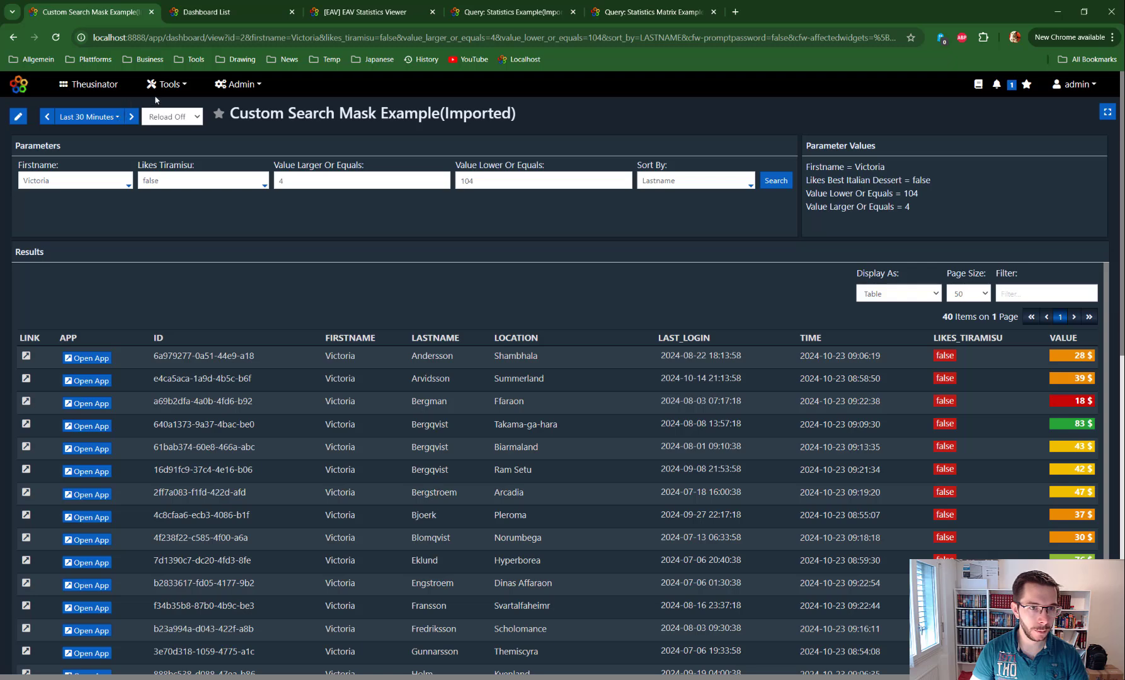
pyautogui.click(177, 90)
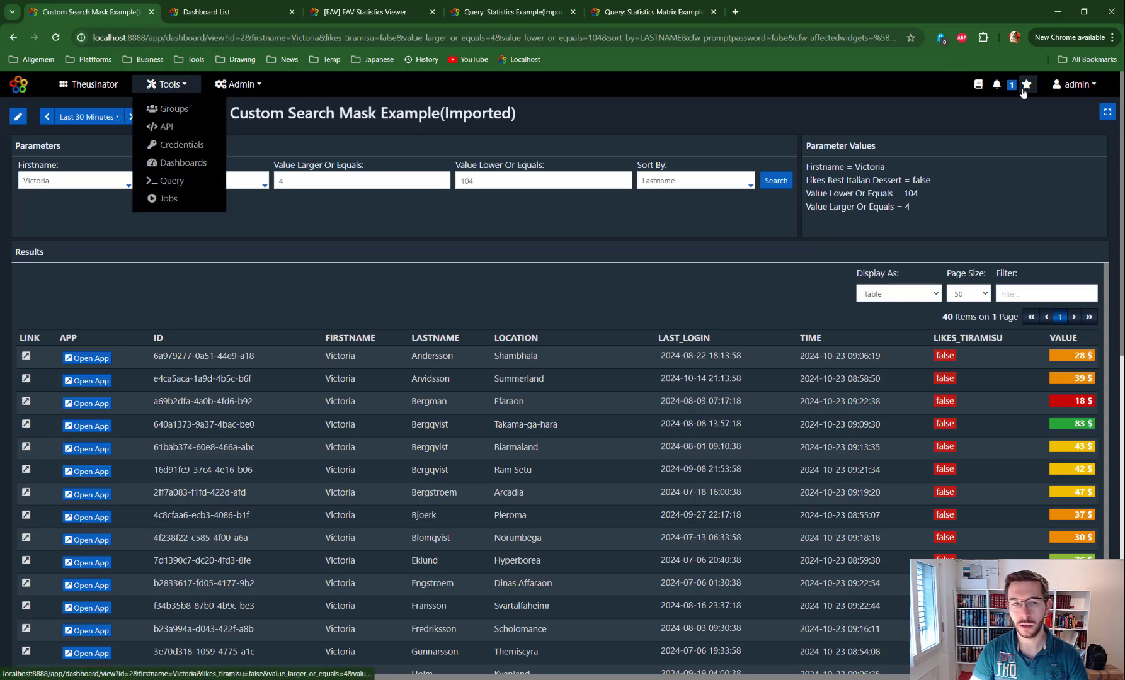
pyautogui.click(178, 163)
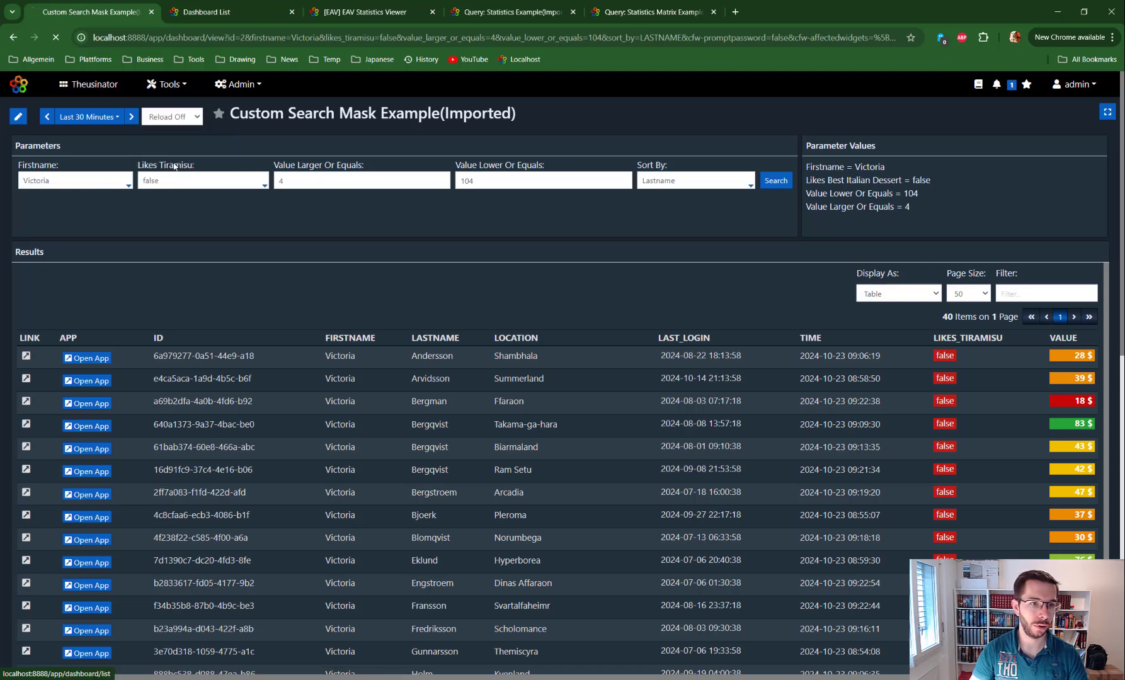
# Create a dashboard named Params Tutorial with otherwise default settings and open it from the dashboard list
pyautogui.click(60, 187)
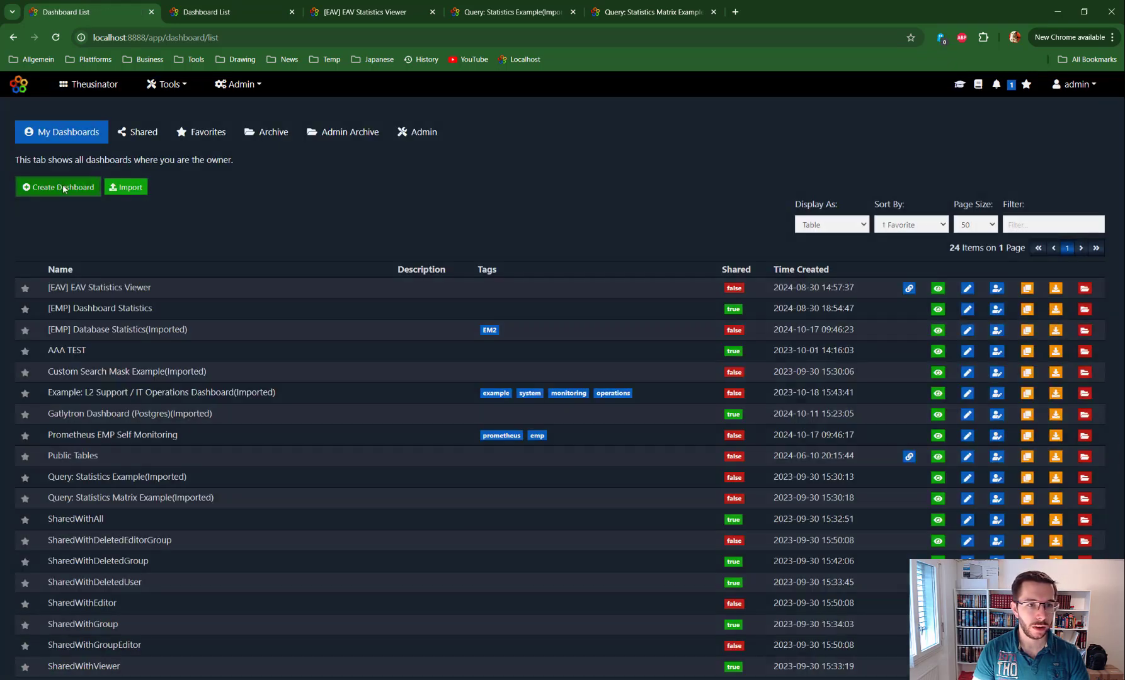
pyautogui.click(486, 145)
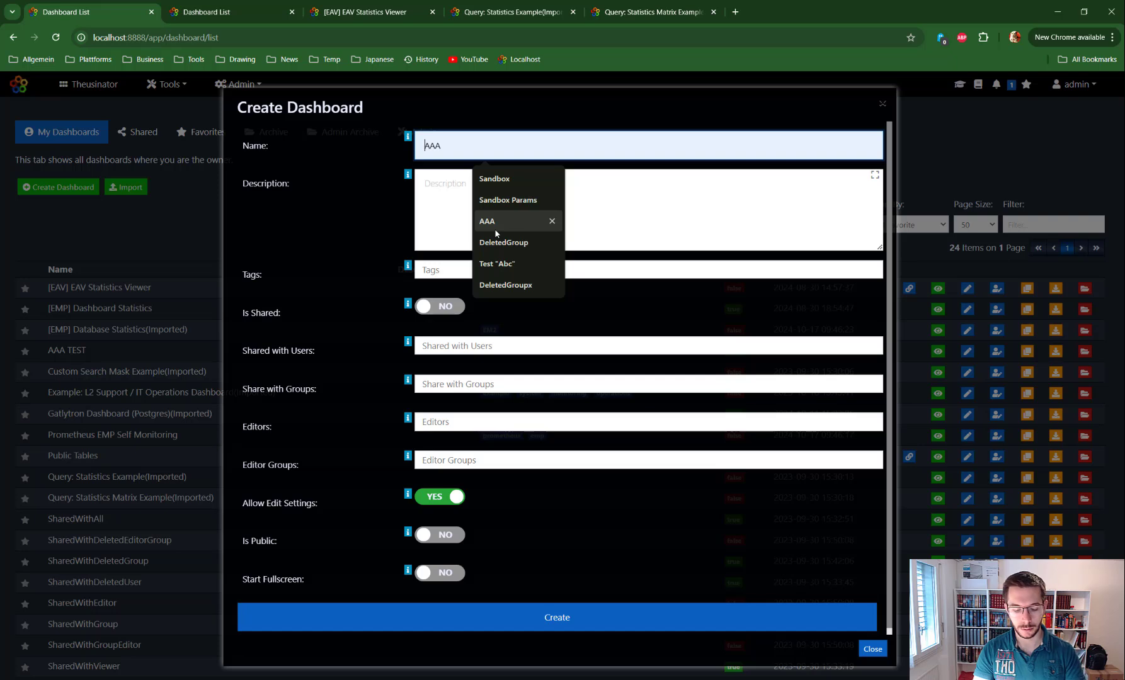
pyautogui.write('Params TZu')
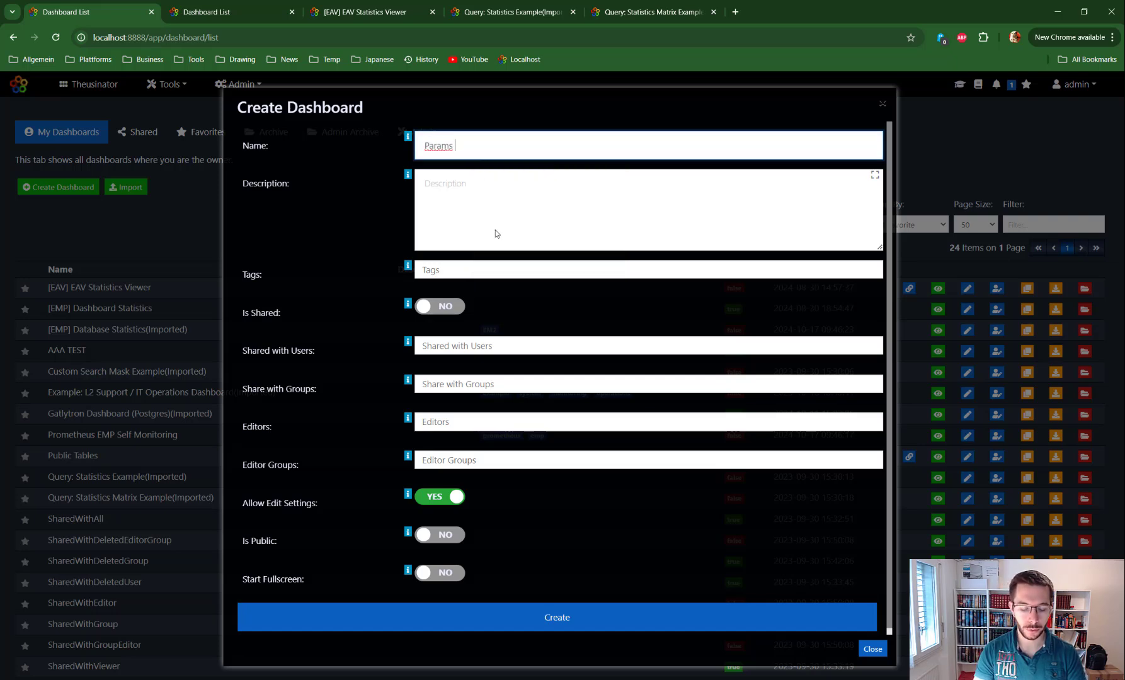
pyautogui.press('BackSpace')
pyautogui.press('BackSpace')
pyautogui.write('u')
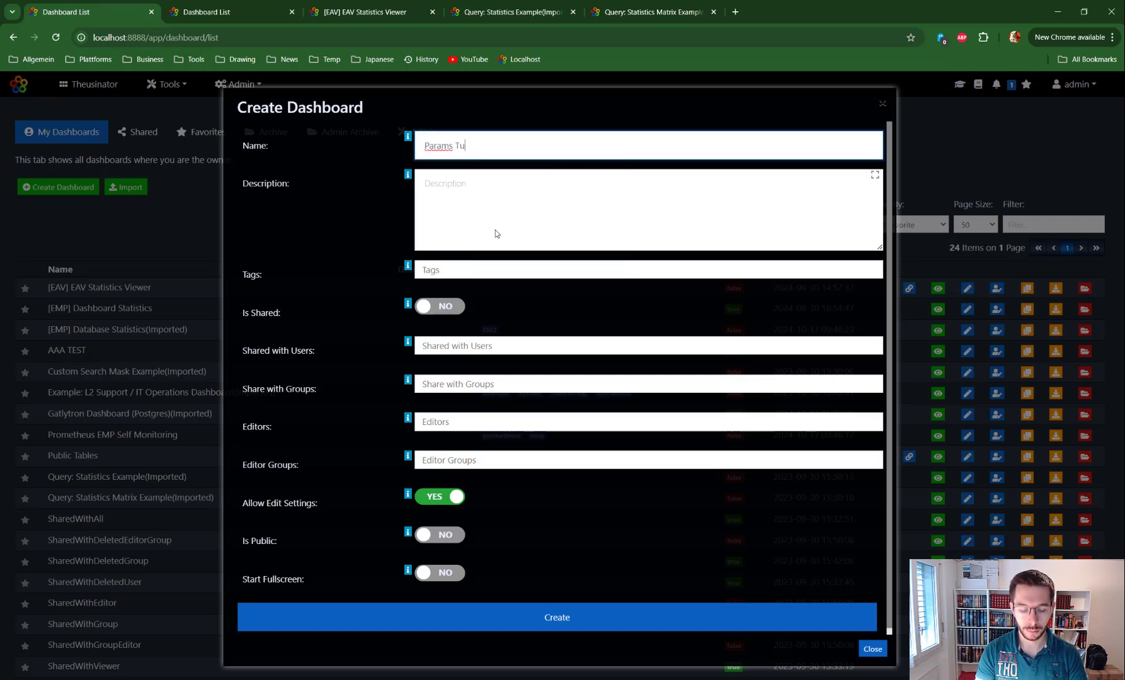
pyautogui.write('torial')
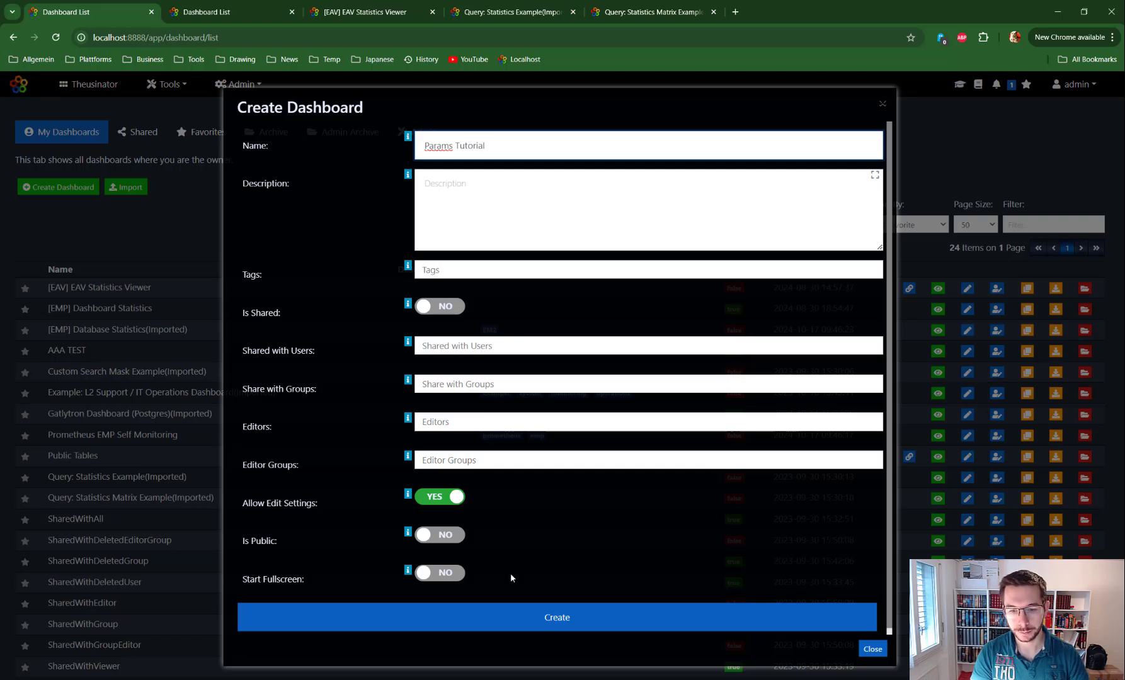
pyautogui.click(555, 616)
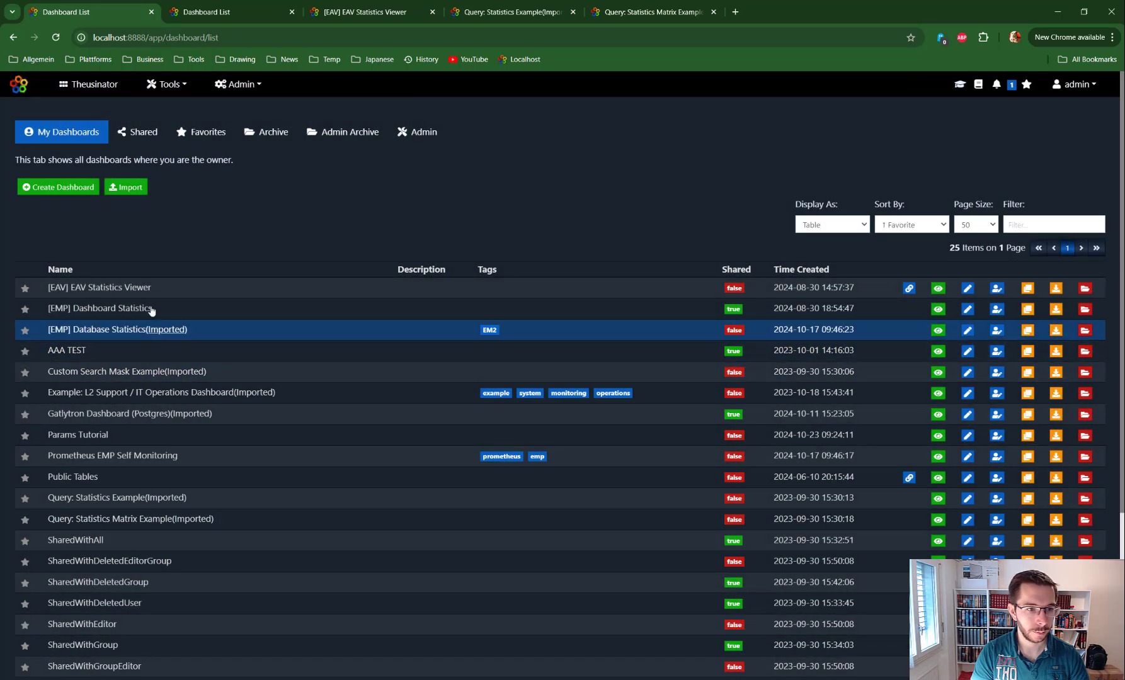
pyautogui.scroll(-4, 252, 274)
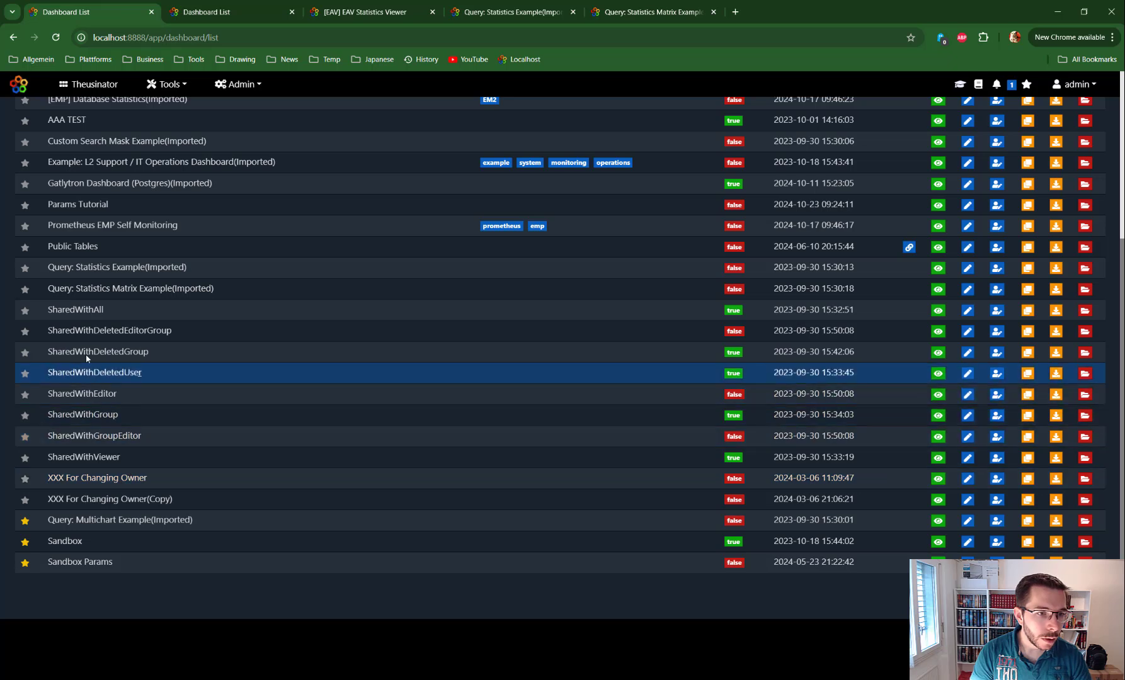
pyautogui.click(82, 204)
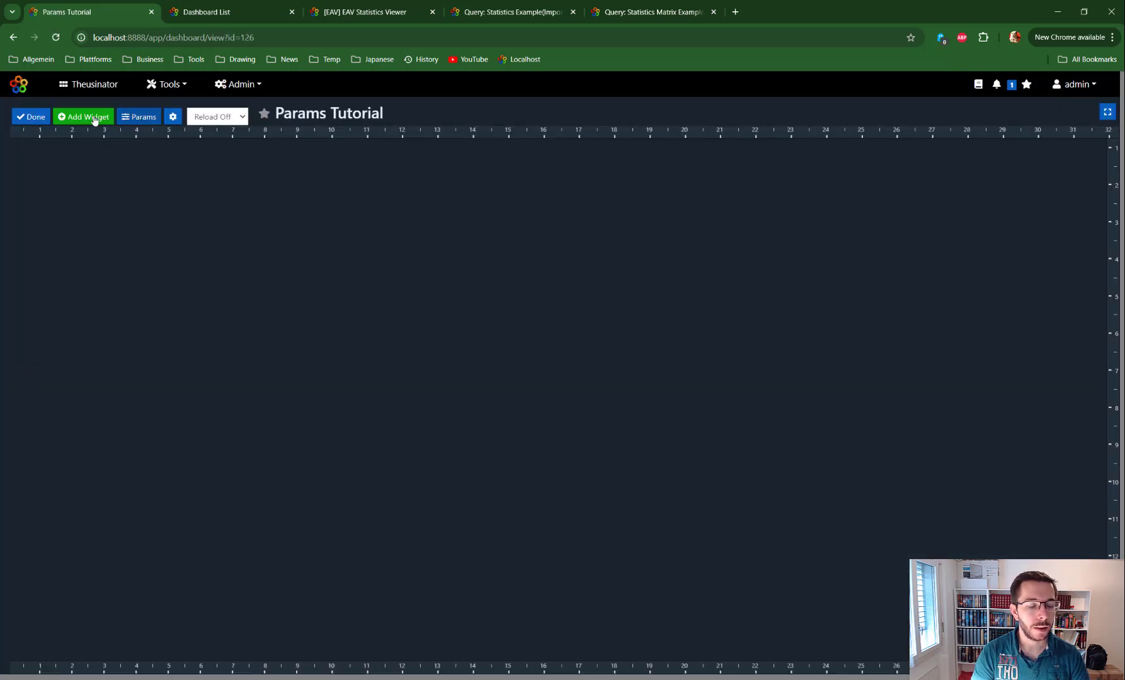
# Add an advanced Display Query Results widget, move it down to about row 3 and enlarge it to about column 23, row 10
pyautogui.click(93, 119)
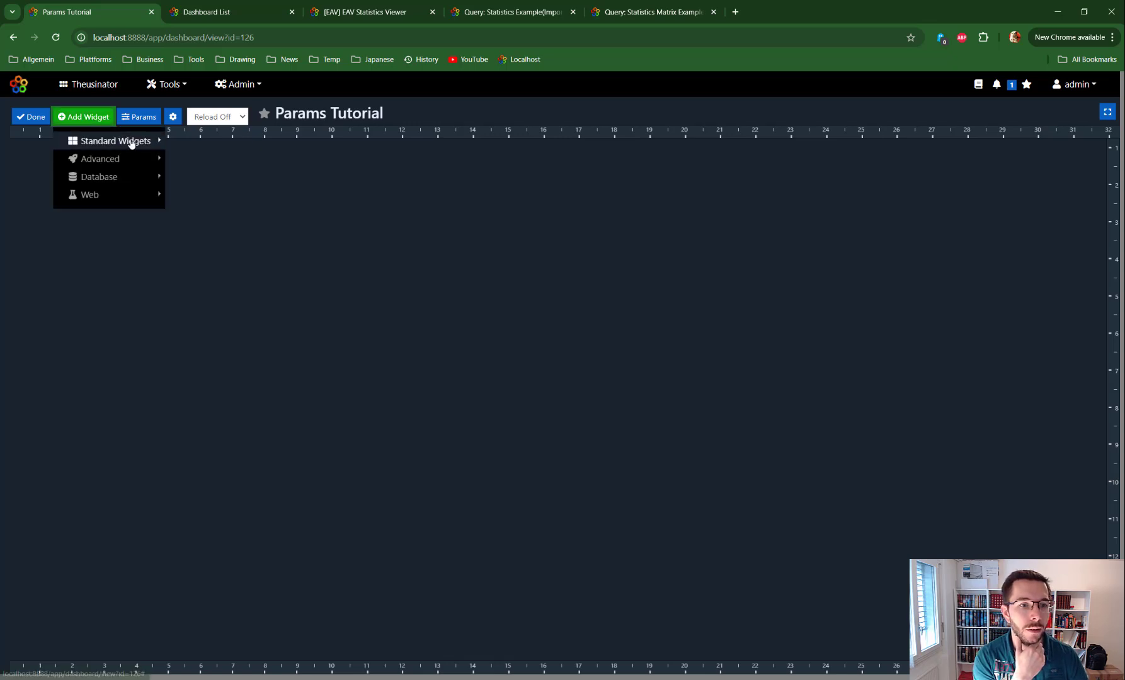
pyautogui.click(130, 142)
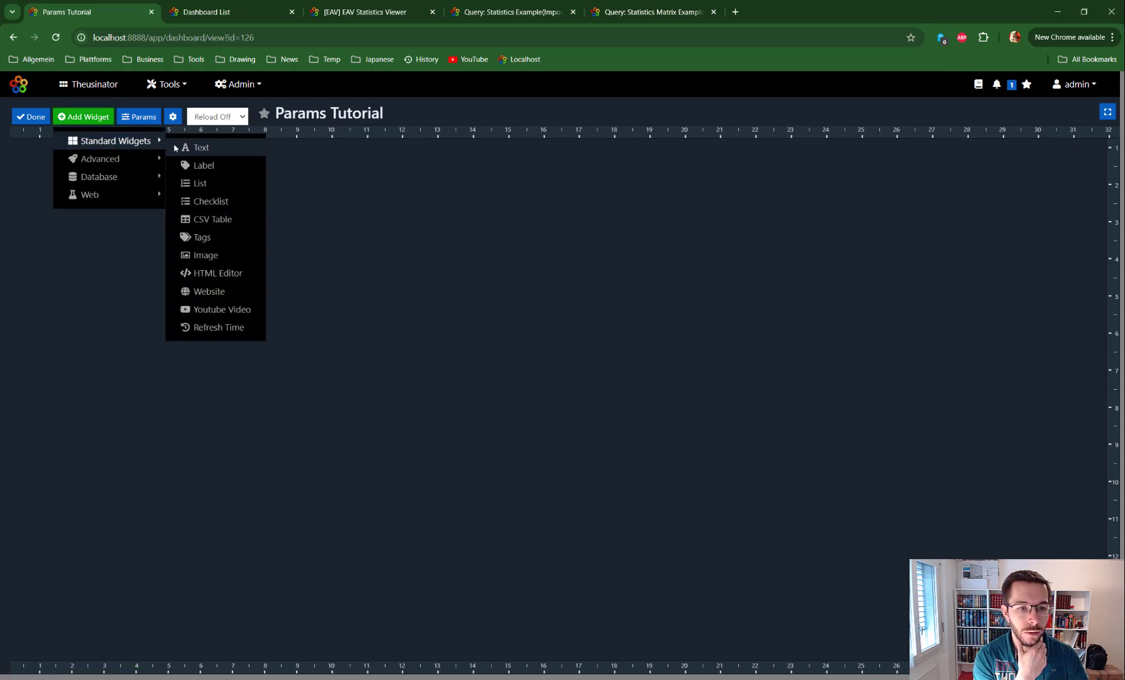
pyautogui.click(135, 157)
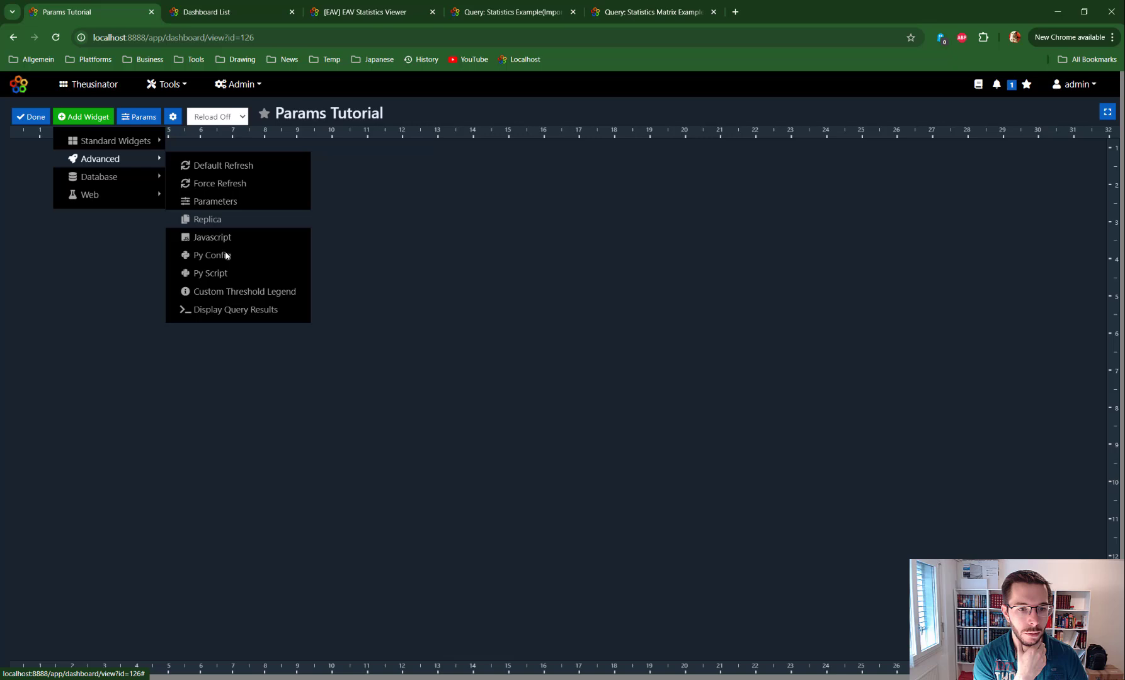
pyautogui.click(233, 311)
pyautogui.moveTo(98, 165); pyautogui.dragTo(116, 255)
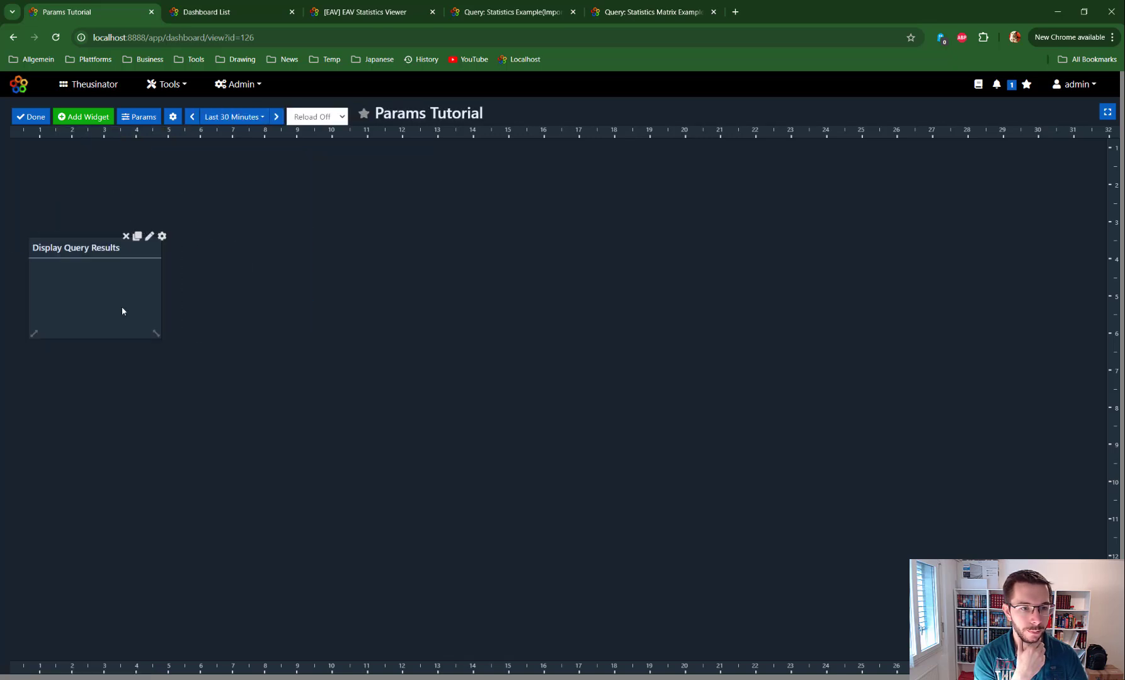
pyautogui.moveTo(155, 334)
pyautogui.mouseDown()
pyautogui.moveTo(588, 424)
pyautogui.moveTo(797, 483)
pyautogui.mouseUp()
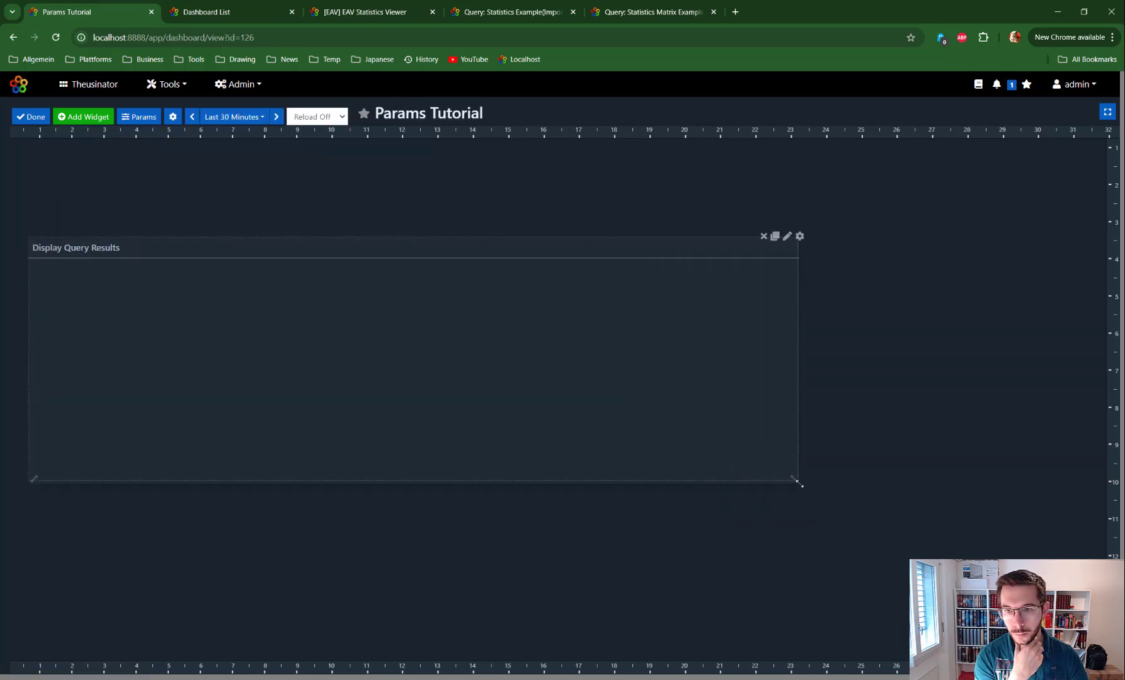
# Set the widget's query to | source random record=10, save it, and stretch the widget across nearly the full dashboard width from the first column
pyautogui.click(786, 237)
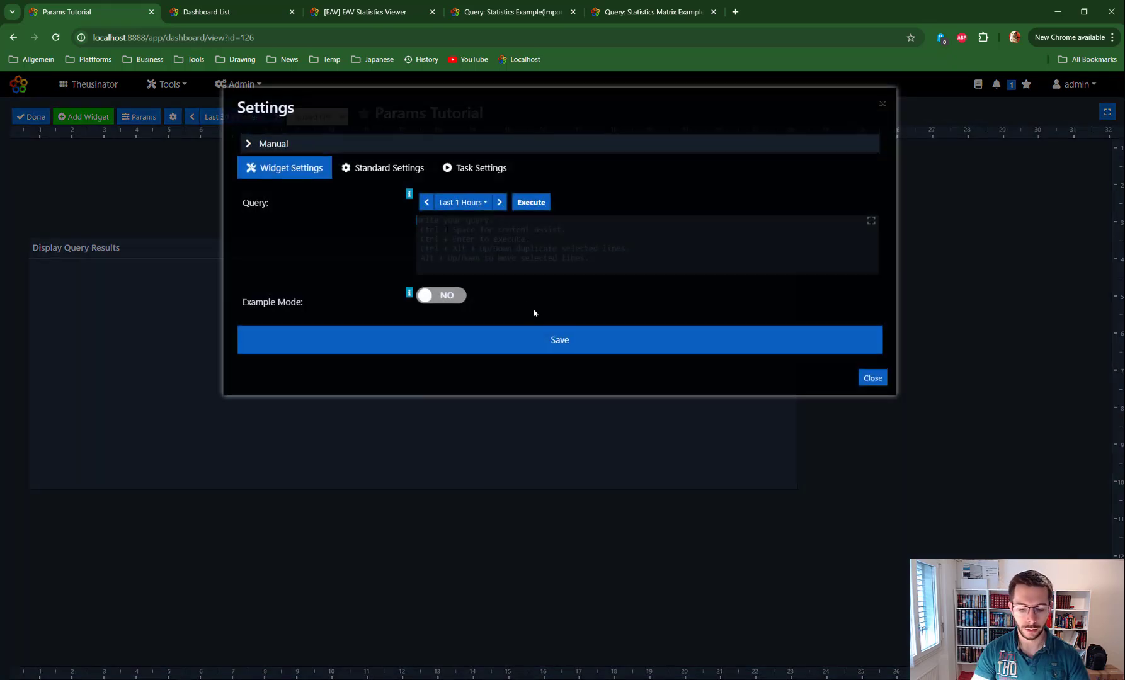
pyautogui.write('source ')
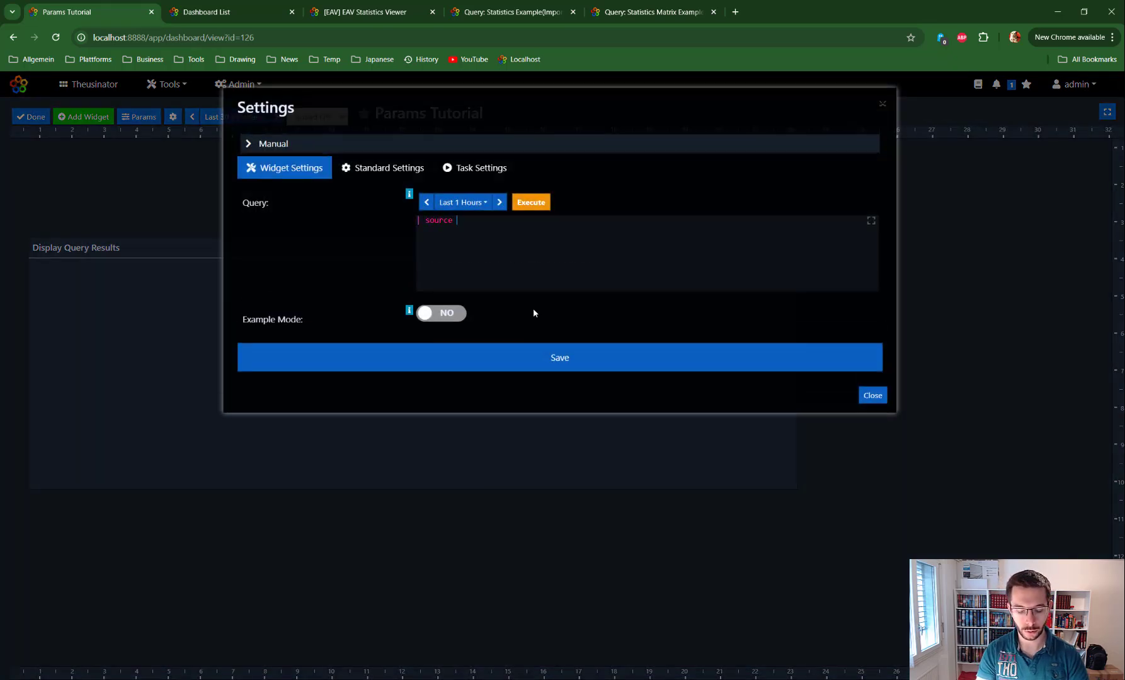
pyautogui.write('random ')
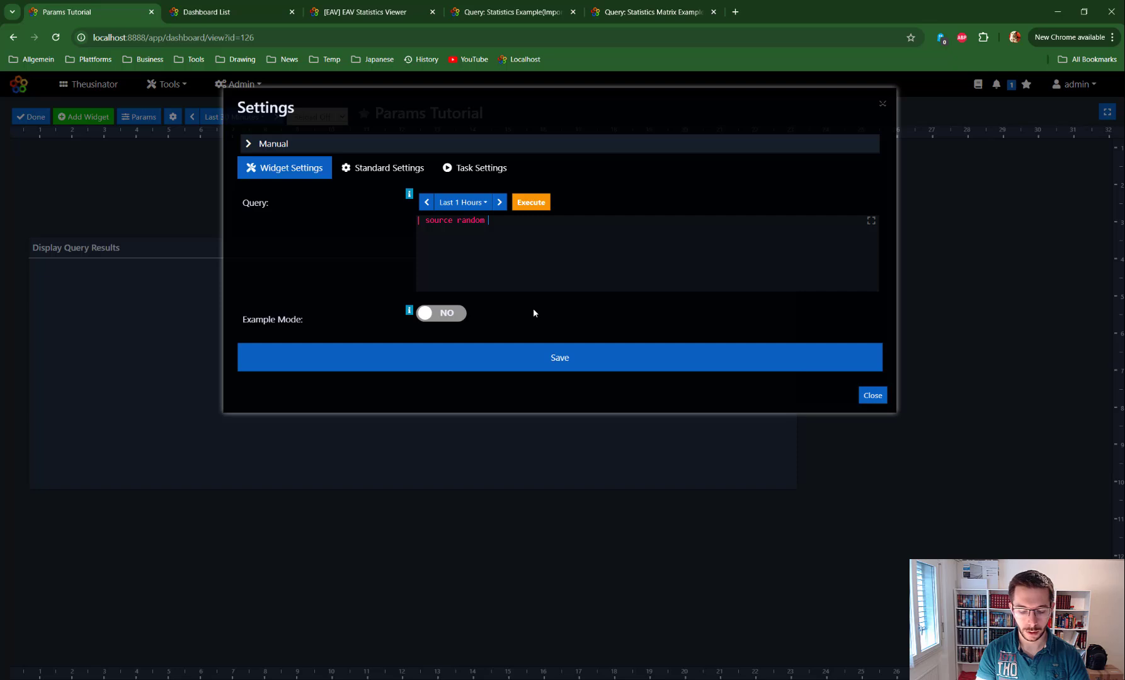
pyautogui.write('record=')
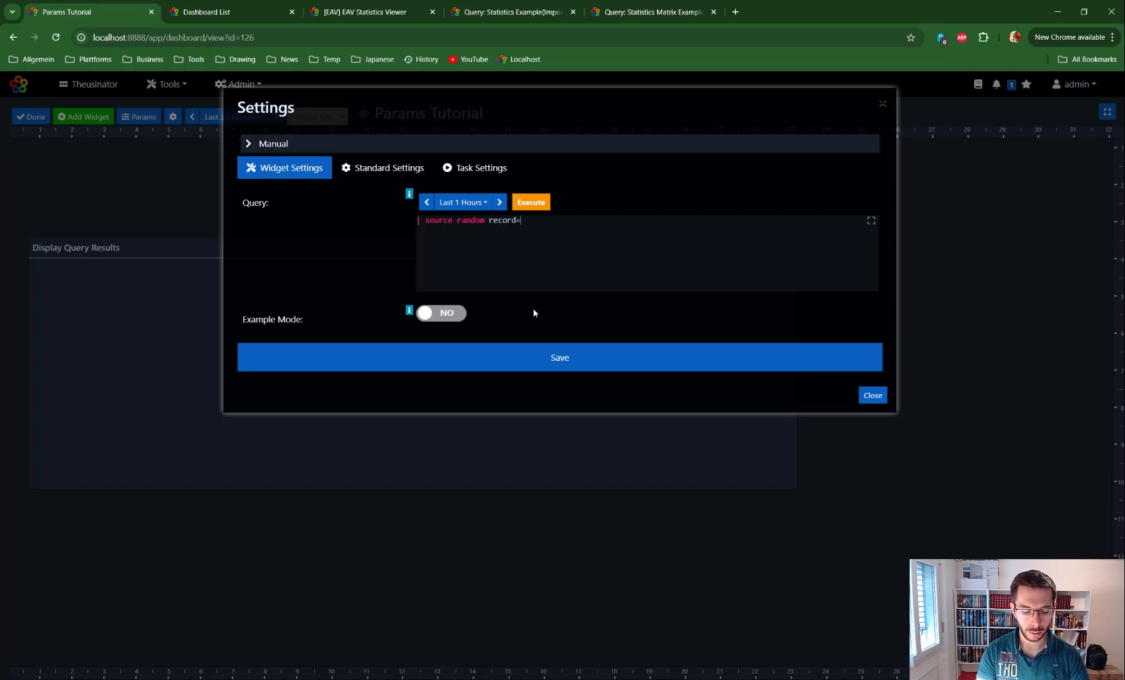
pyautogui.write('10')
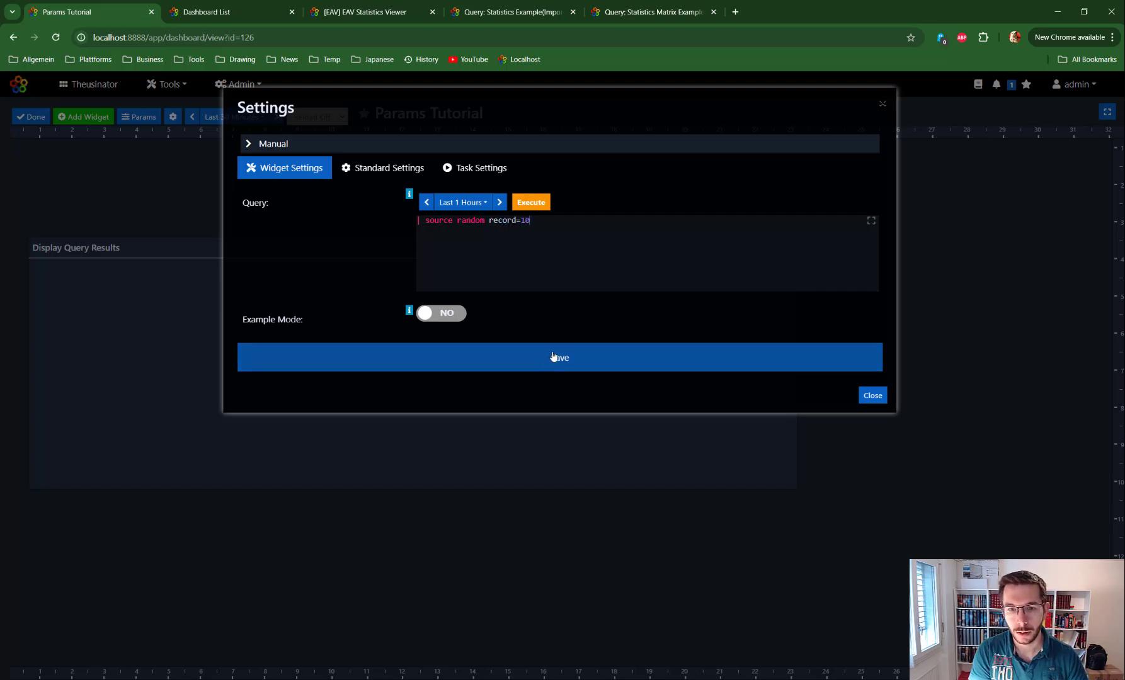
pyautogui.click(561, 357)
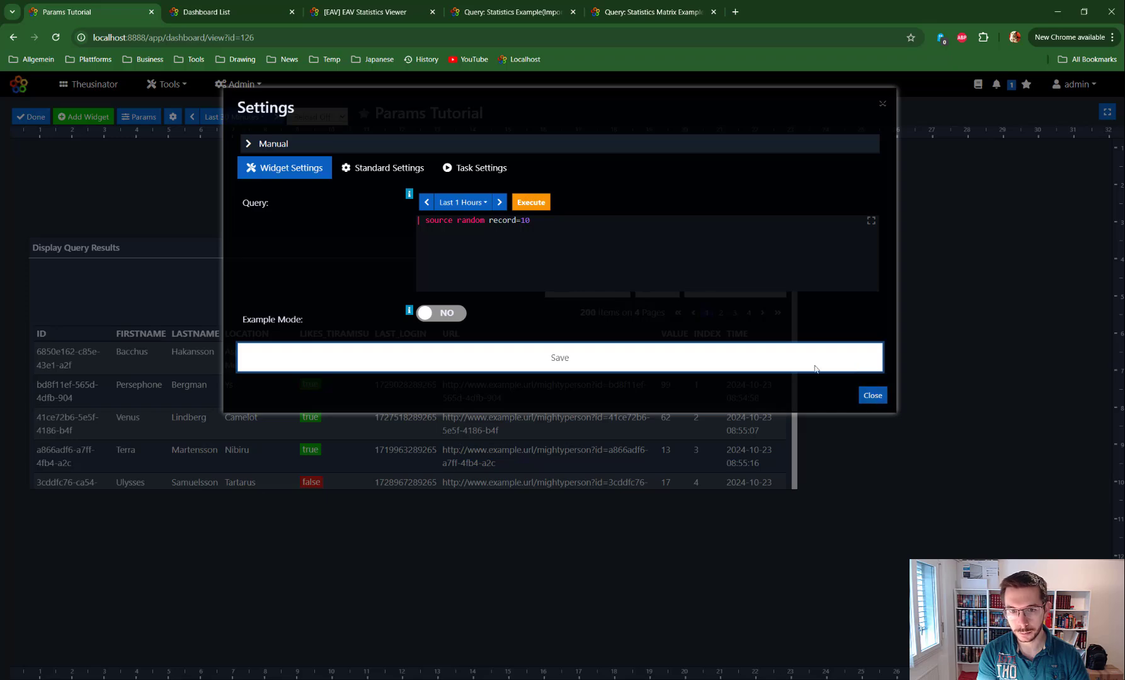
pyautogui.click(581, 356)
pyautogui.click(872, 395)
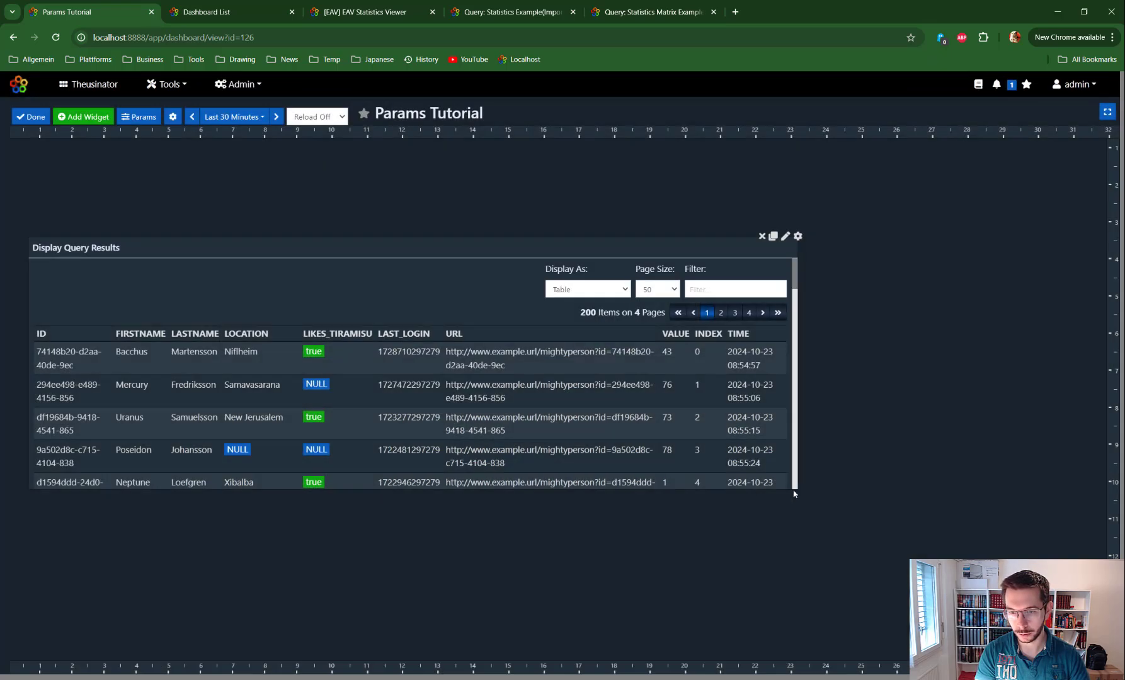
pyautogui.moveTo(793, 484); pyautogui.dragTo(1103, 601)
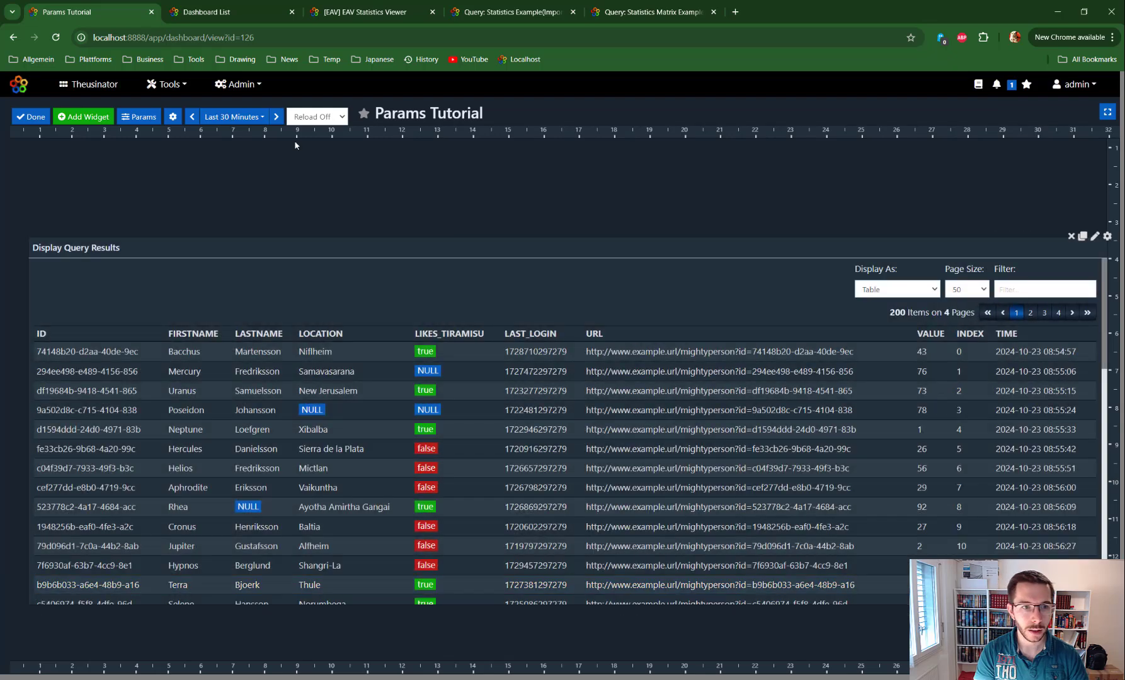
pyautogui.moveTo(132, 251); pyautogui.dragTo(115, 243)
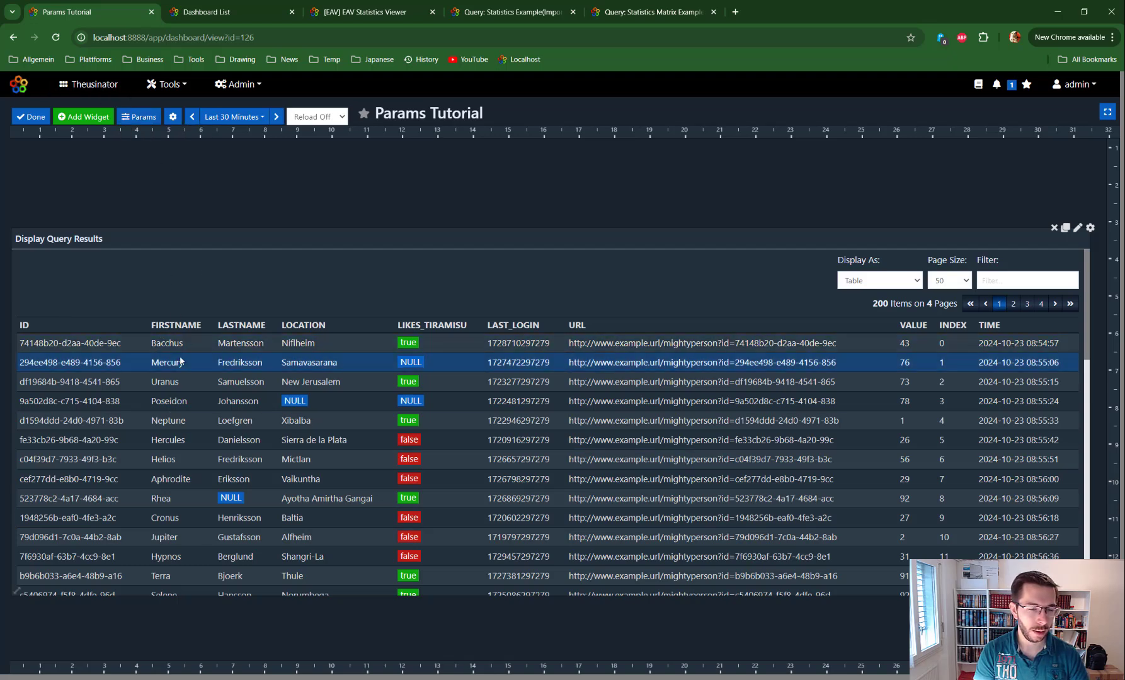
# Add a Query Select parameter to the dashboard and name it firstname
pyautogui.click(140, 120)
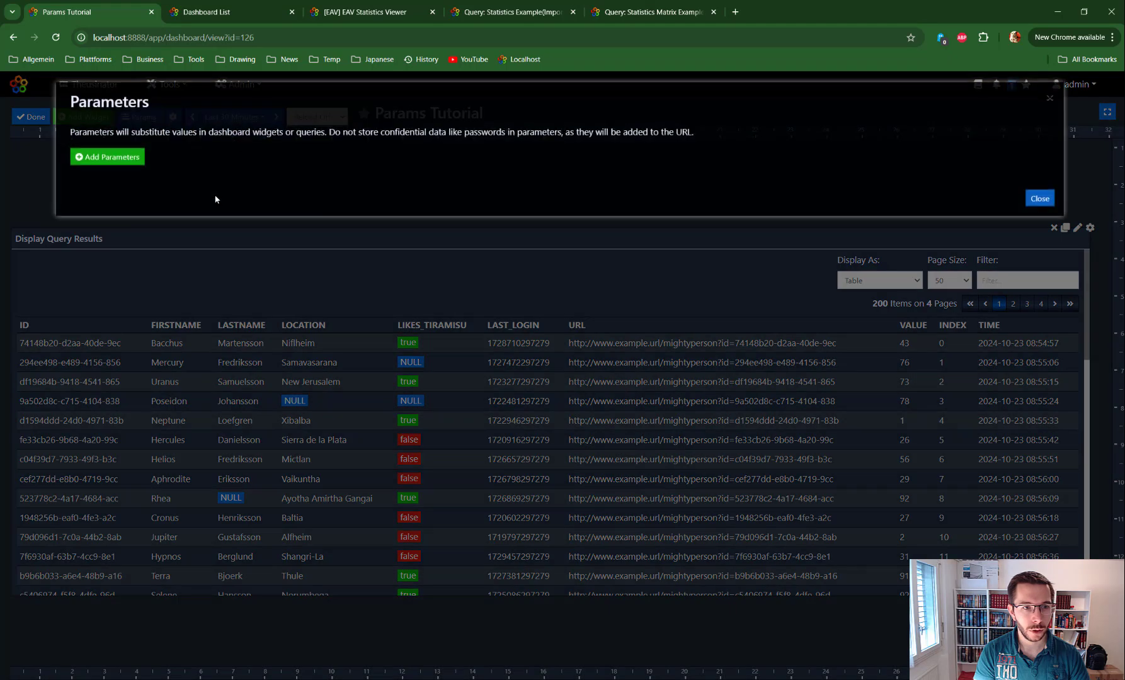
pyautogui.click(104, 158)
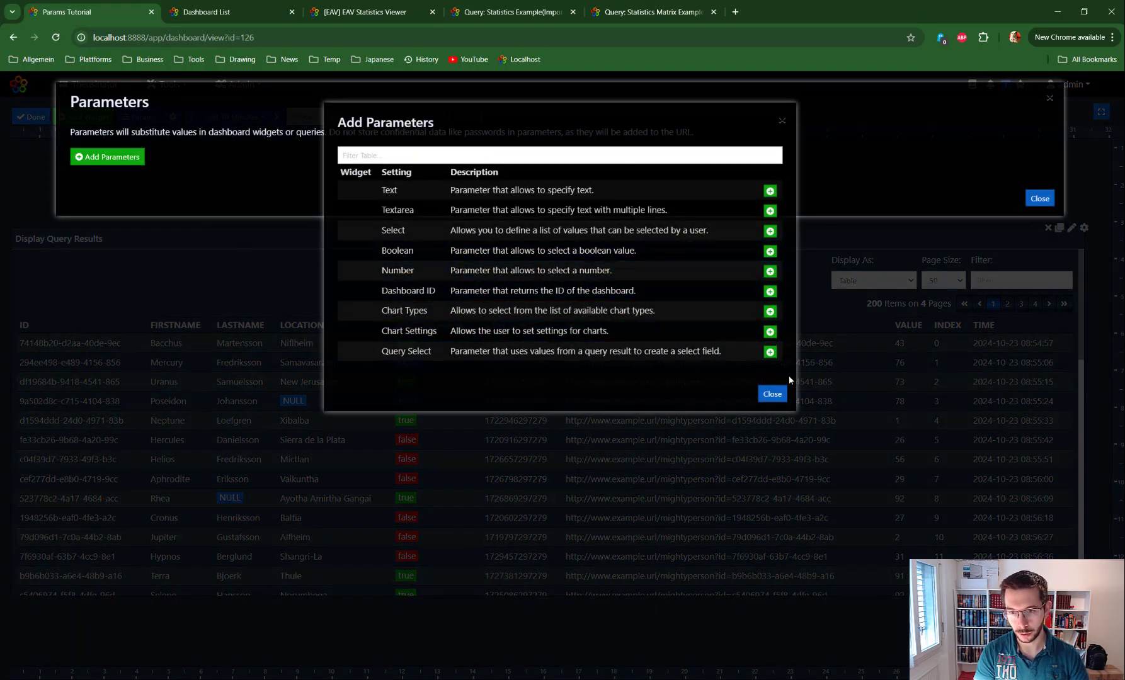
pyautogui.click(769, 352)
pyautogui.click(771, 394)
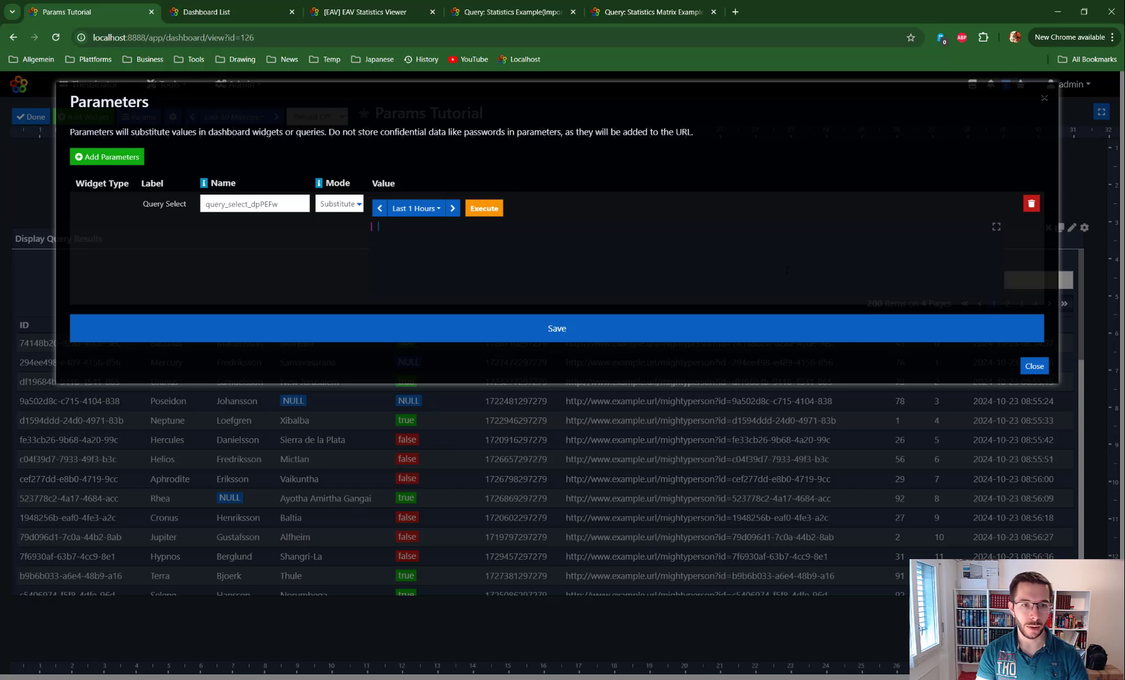
pyautogui.doubleClick(298, 203)
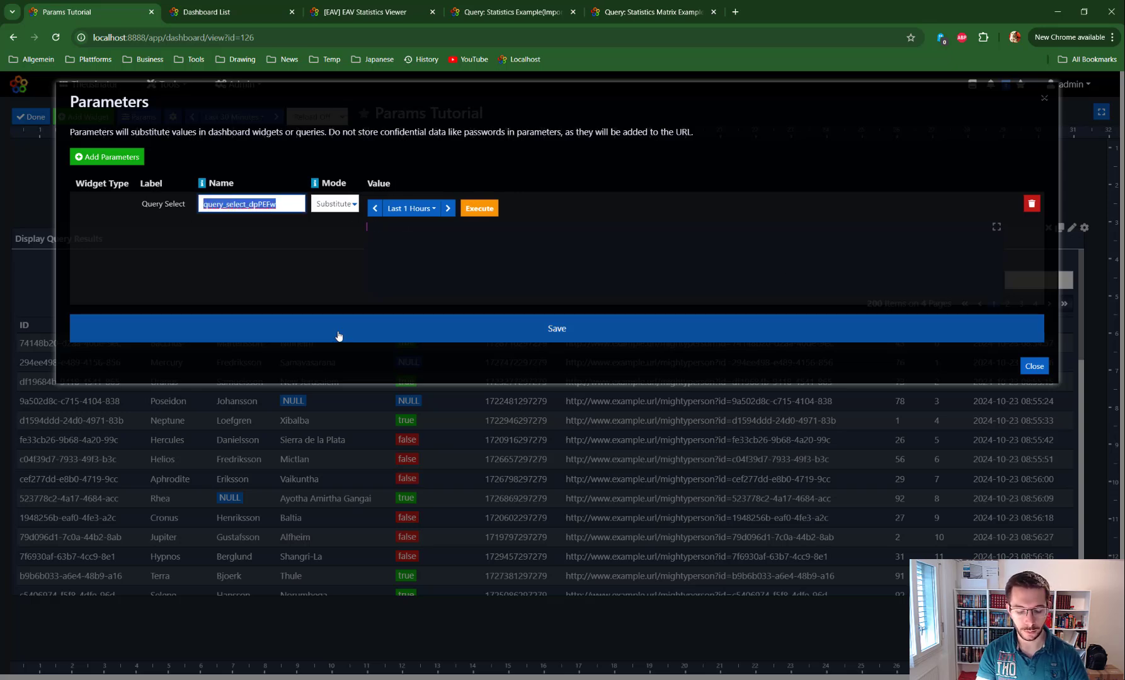
pyautogui.press('BackSpace')
pyautogui.write('first')
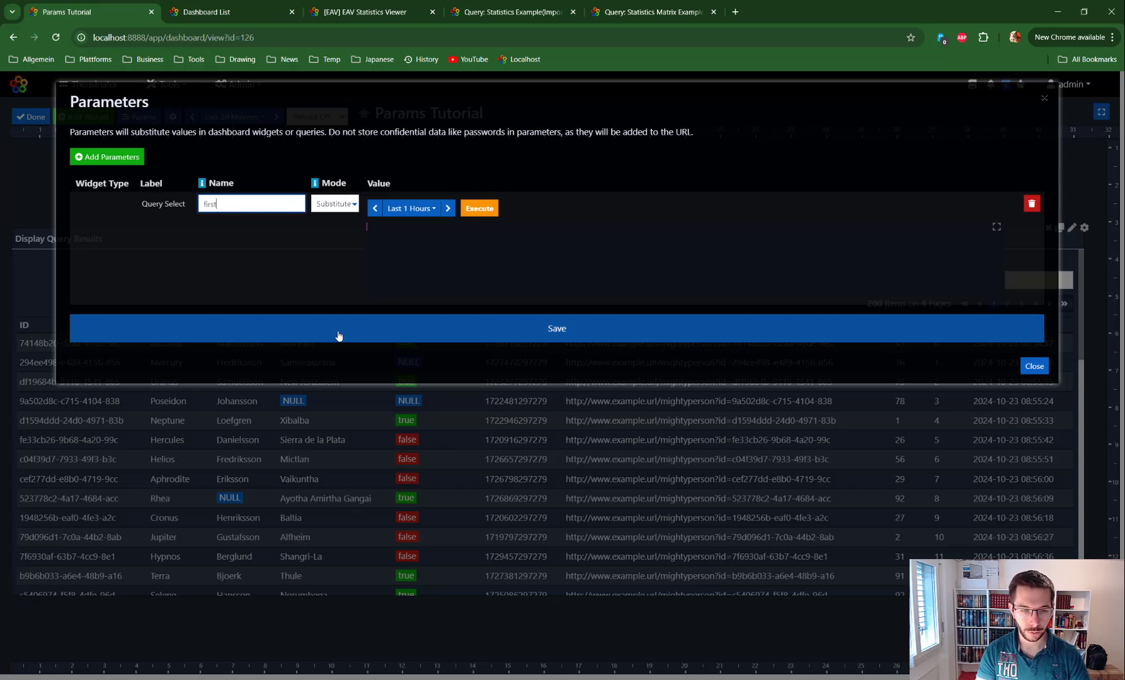
pyautogui.write('name')
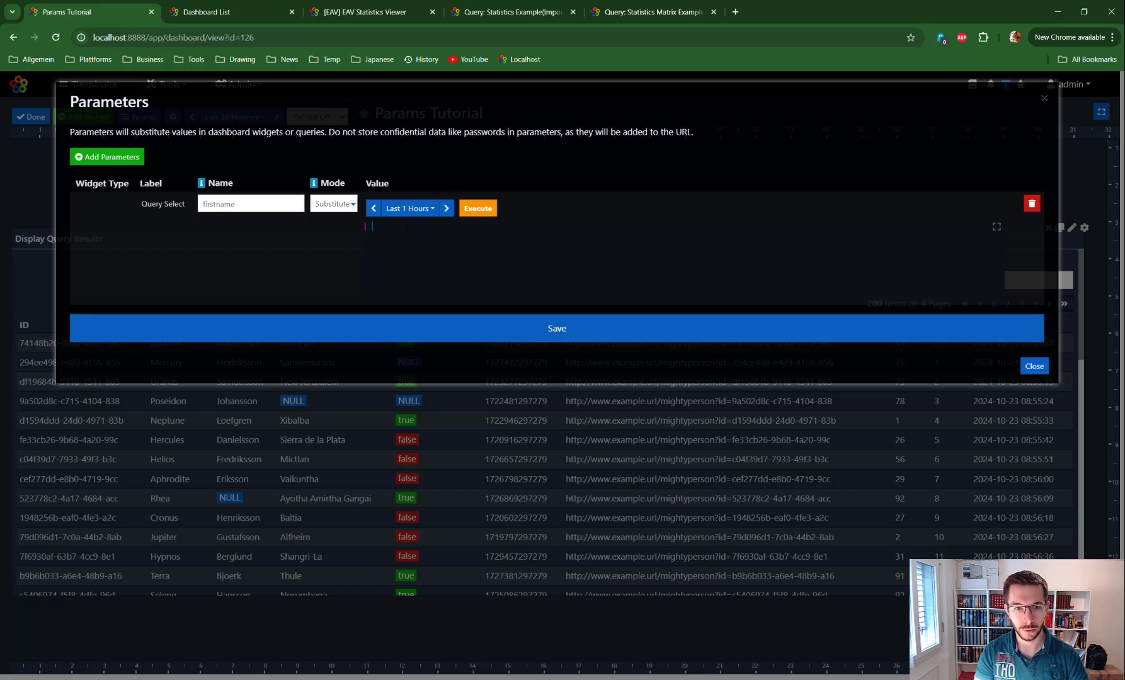
# Write the firstname parameter's query as | source random followed by | keep FIRSTNAME, executing it to check the results
pyautogui.write('urce')
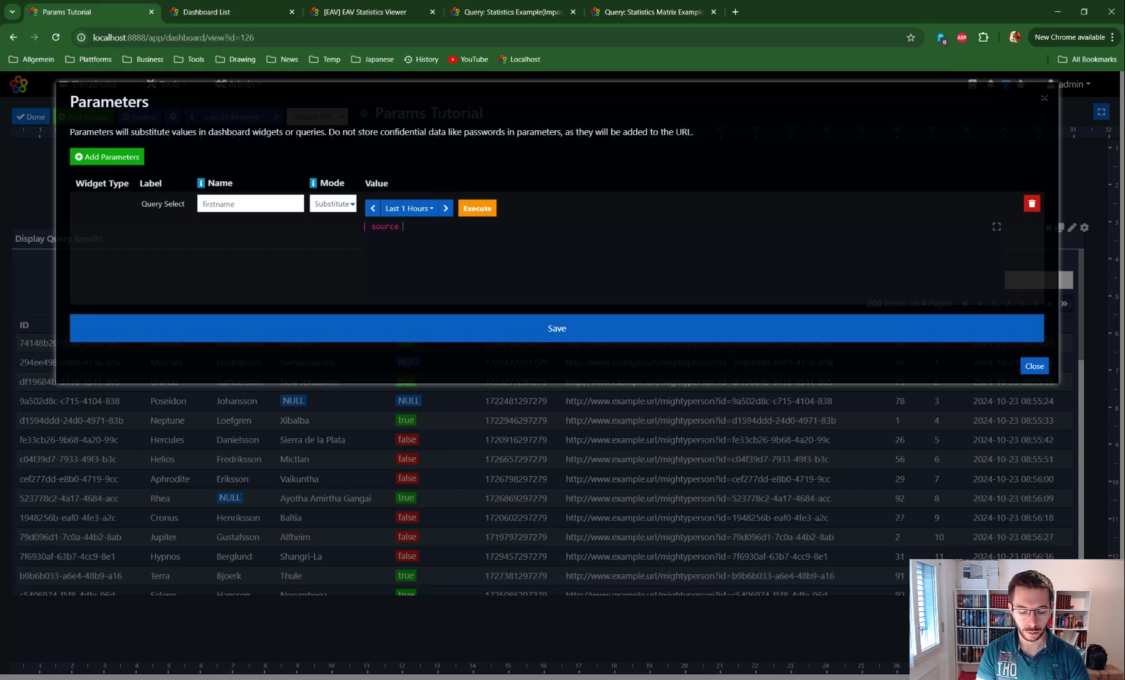
pyautogui.write(' random')
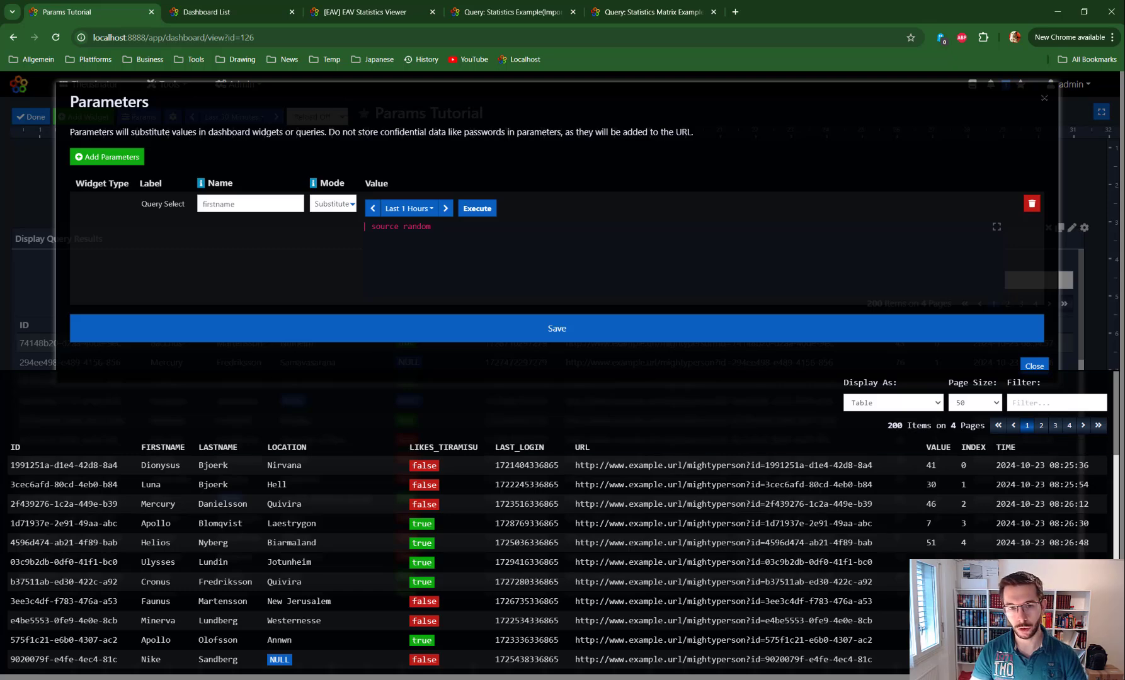
pyautogui.hotkey('ctrl', 'a')
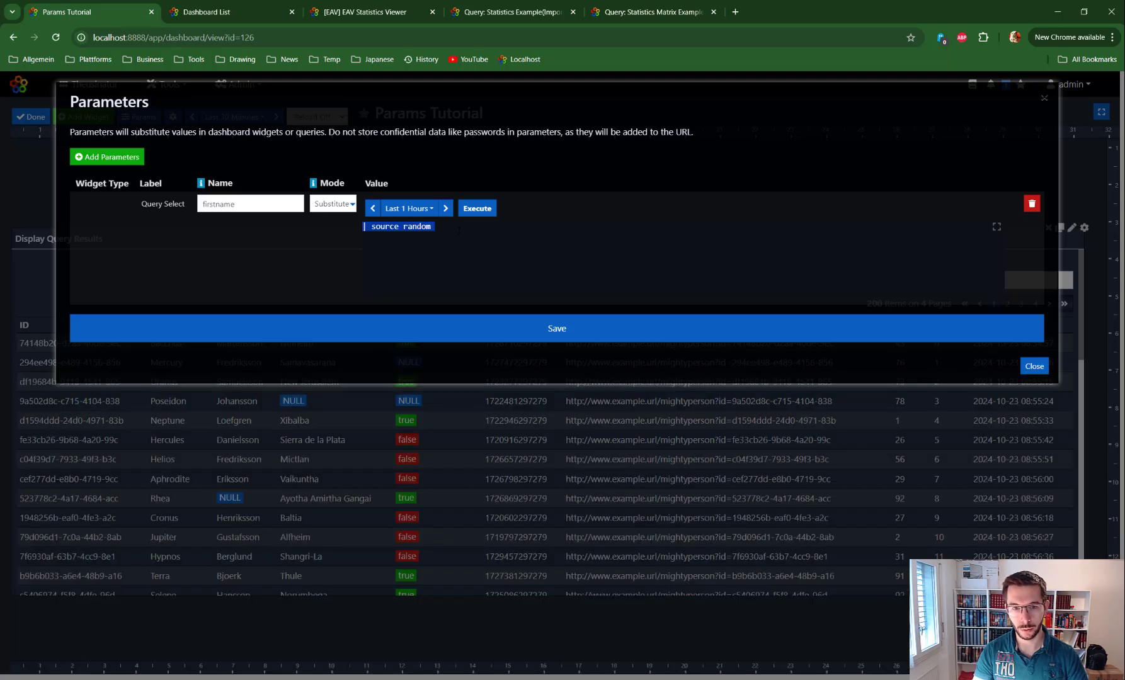
pyautogui.click(465, 236)
pyautogui.press('Return')
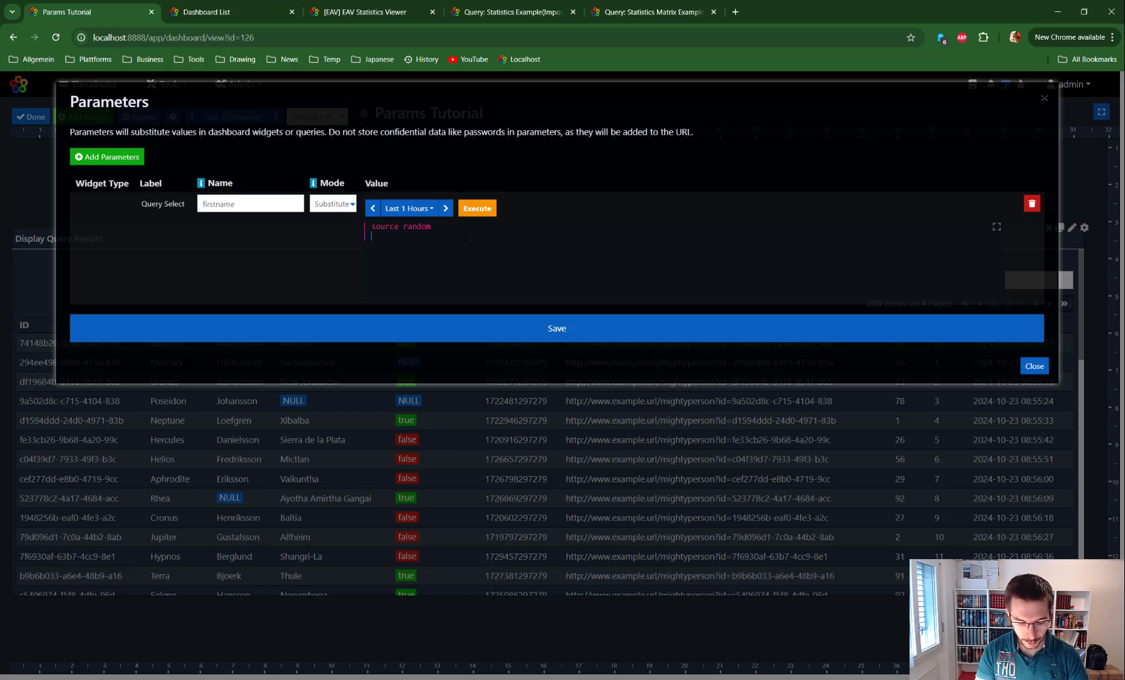
pyautogui.write('ke')
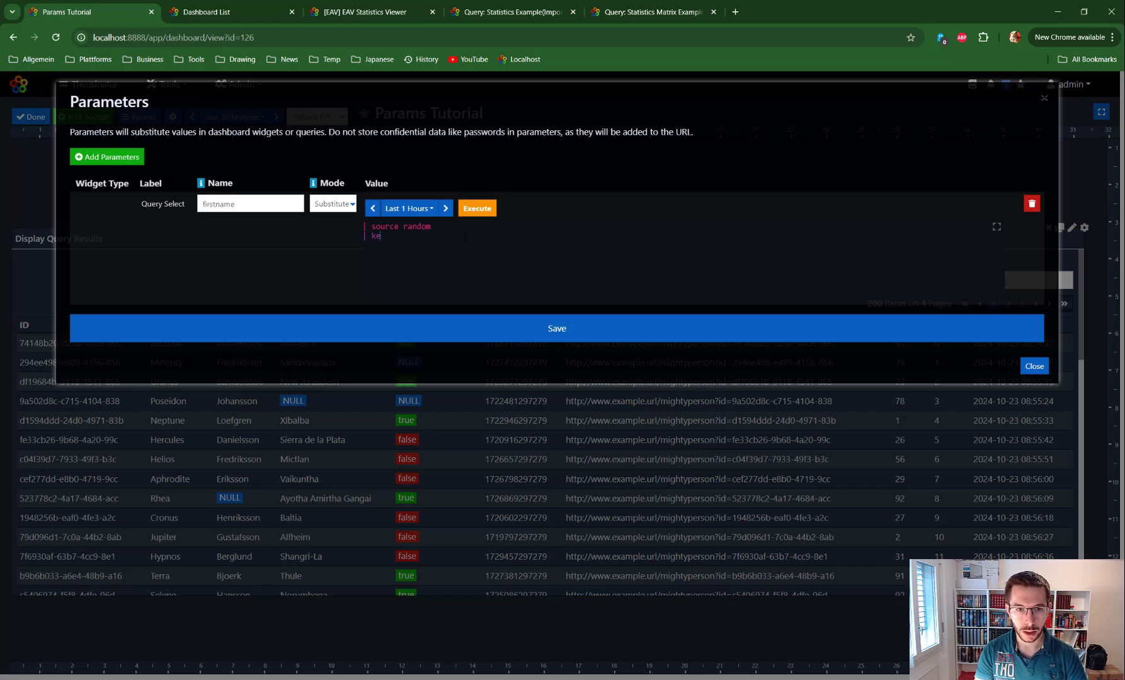
pyautogui.write('ep FIRSTNAME')
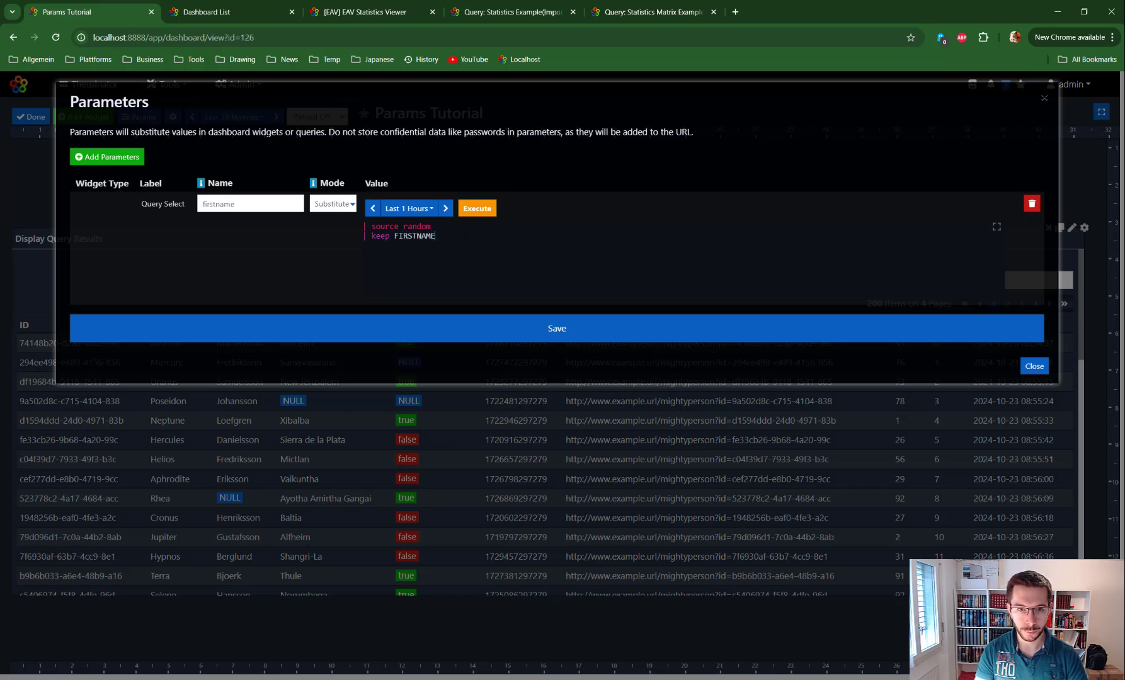
pyautogui.click(475, 212)
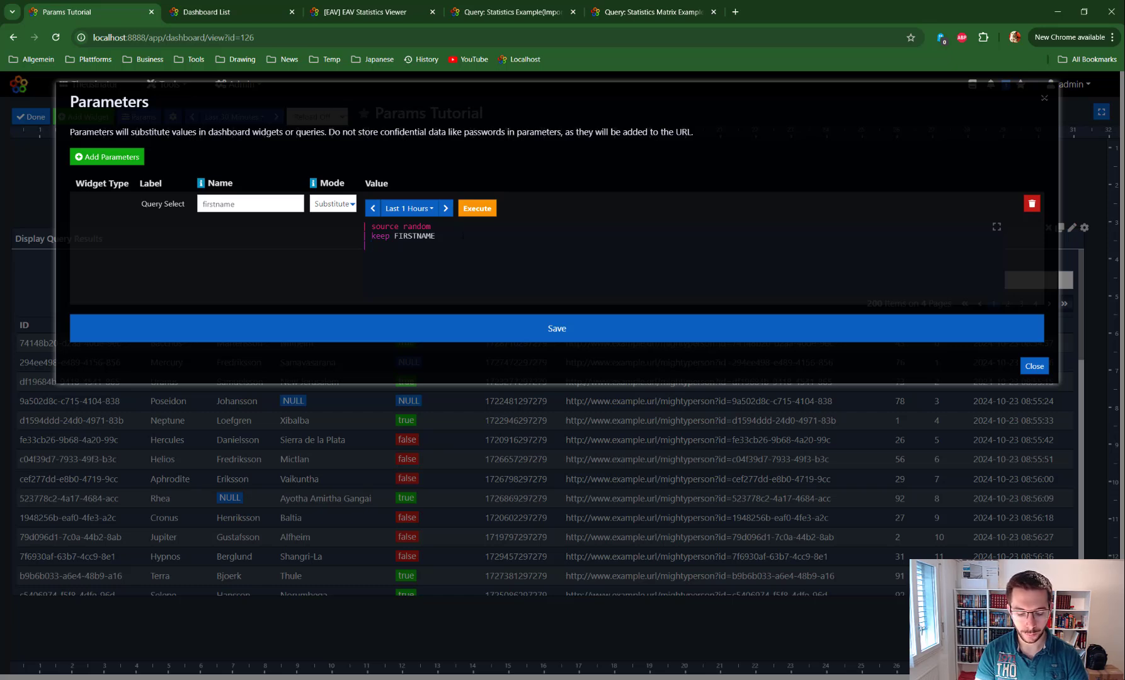
# Add a set command to the firstname parameter's query that assigns FIRSTNAME to LABEL
pyautogui.write('et')
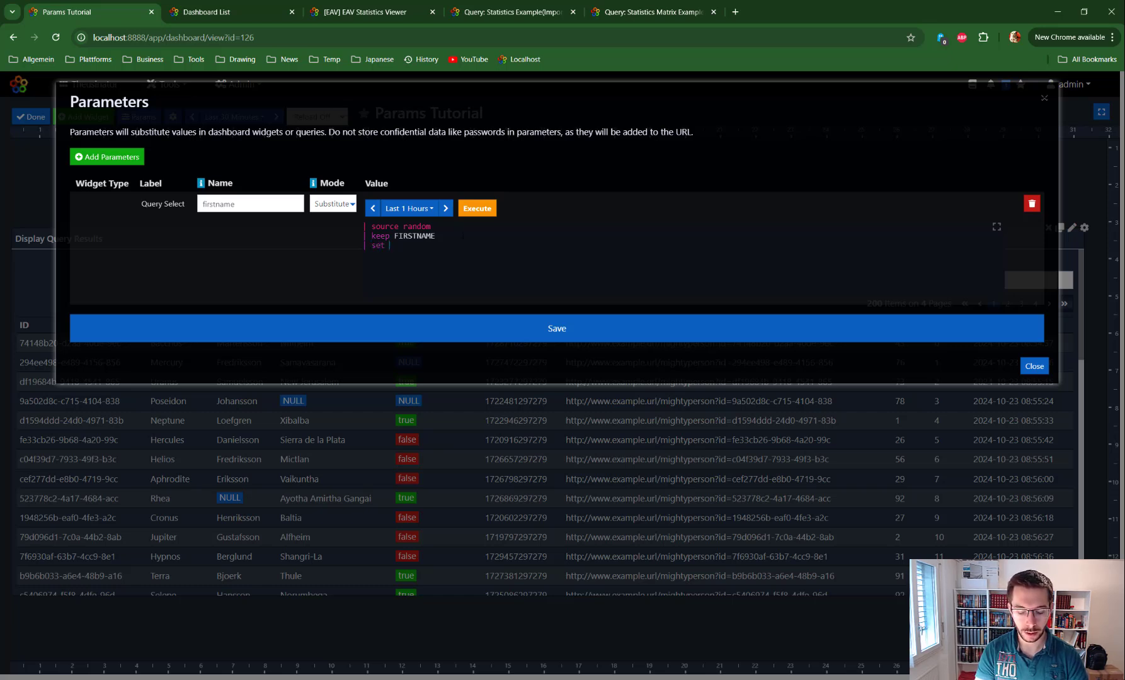
pyautogui.write(' LEBAL')
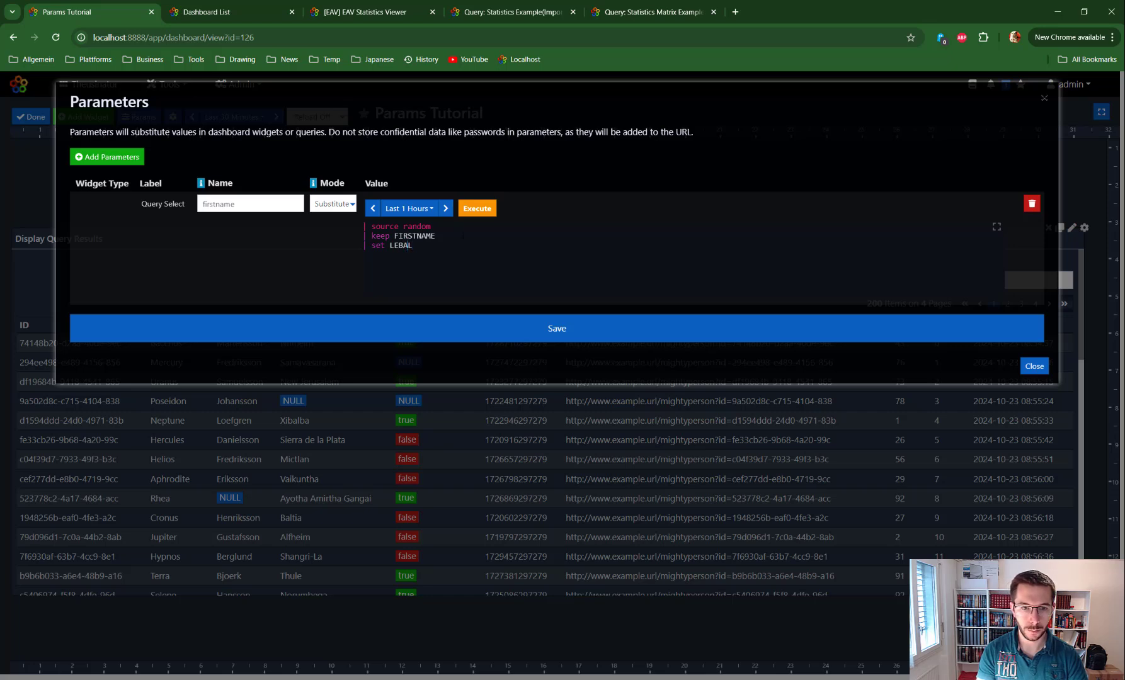
pyautogui.press('BackSpace')
pyautogui.press('BackSpace')
pyautogui.press('BackSpace')
pyautogui.press('BackSpace')
pyautogui.write('ABEL')
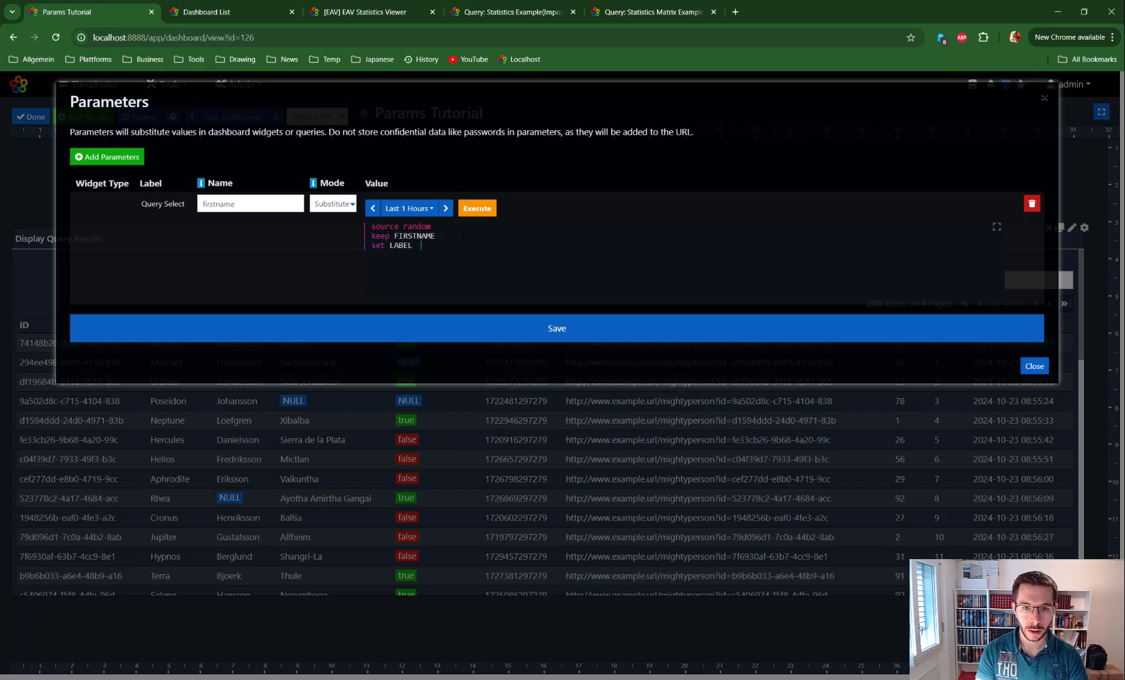
pyautogui.write(' = ""')
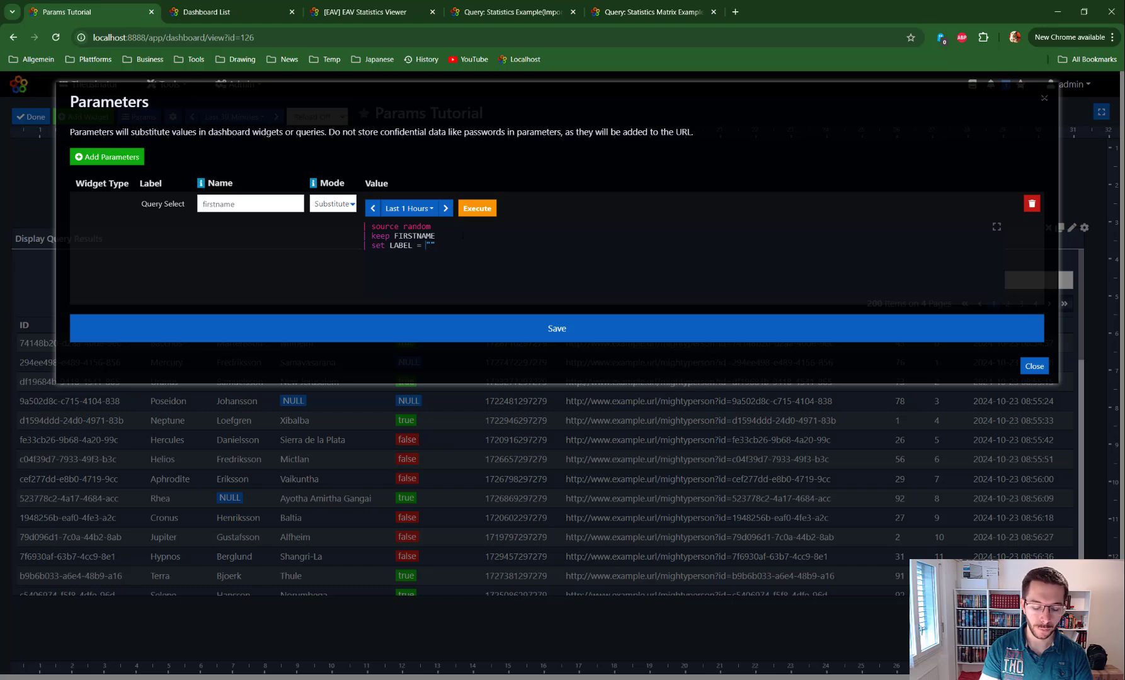
pyautogui.write('FIRSTNMA')
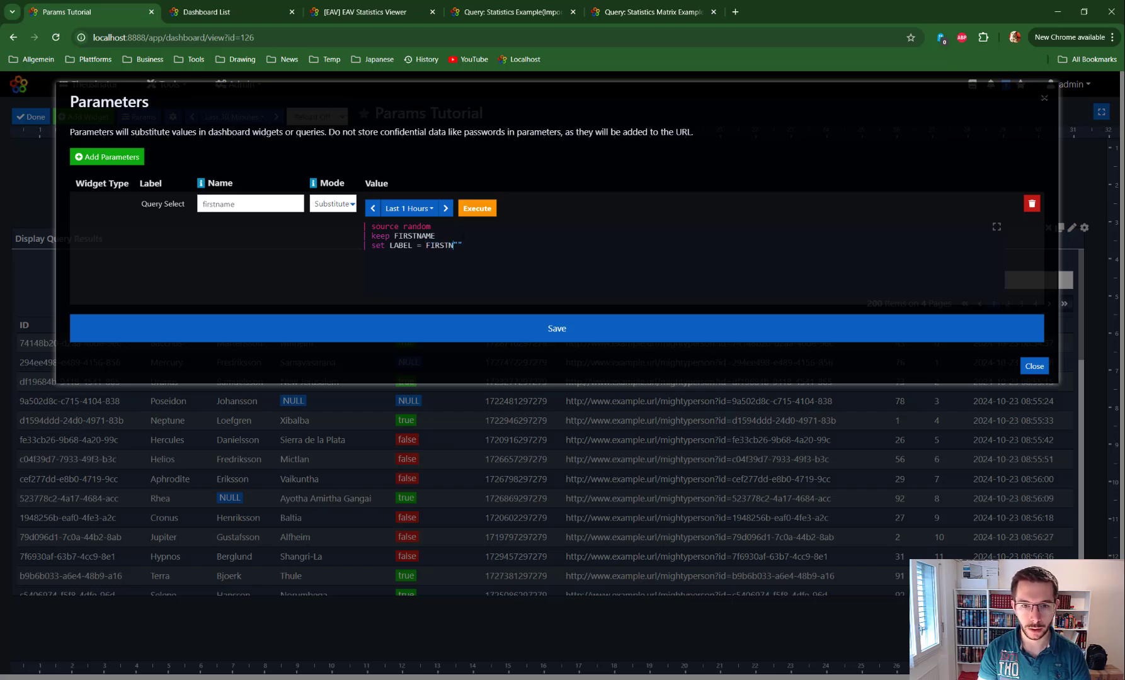
pyautogui.press('BackSpace')
pyautogui.write('AME')
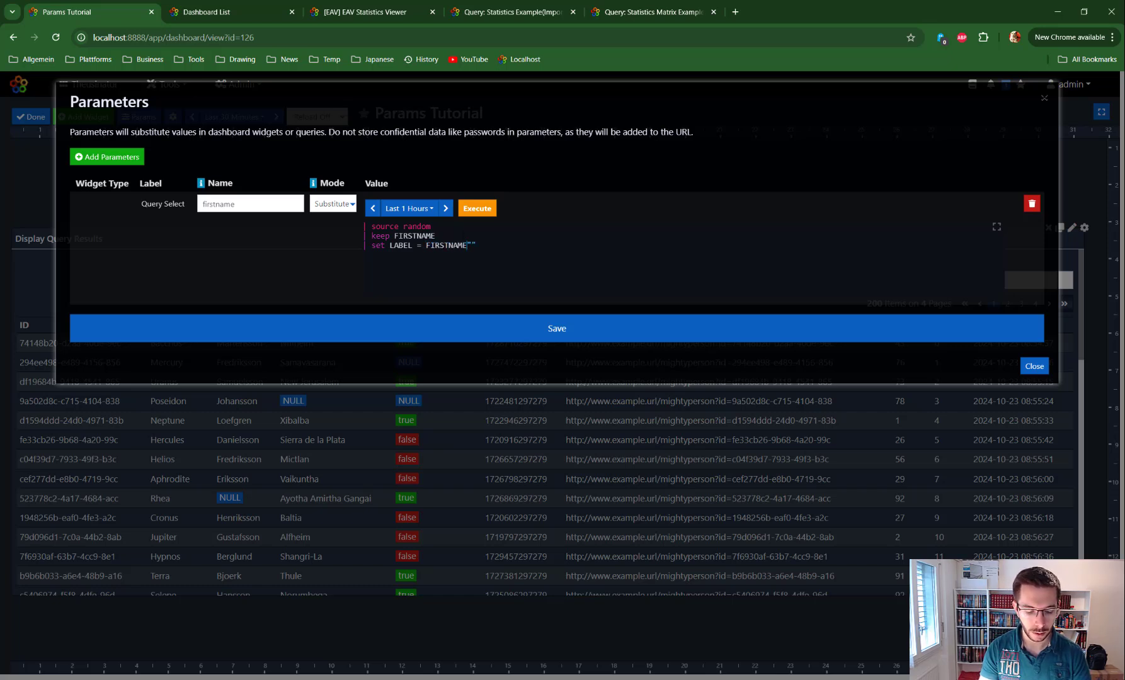
# Complete the line as set LABEL = "["+FIRSTNAME+"]", execute the query, and save and close the parameters
pyautogui.write('+')
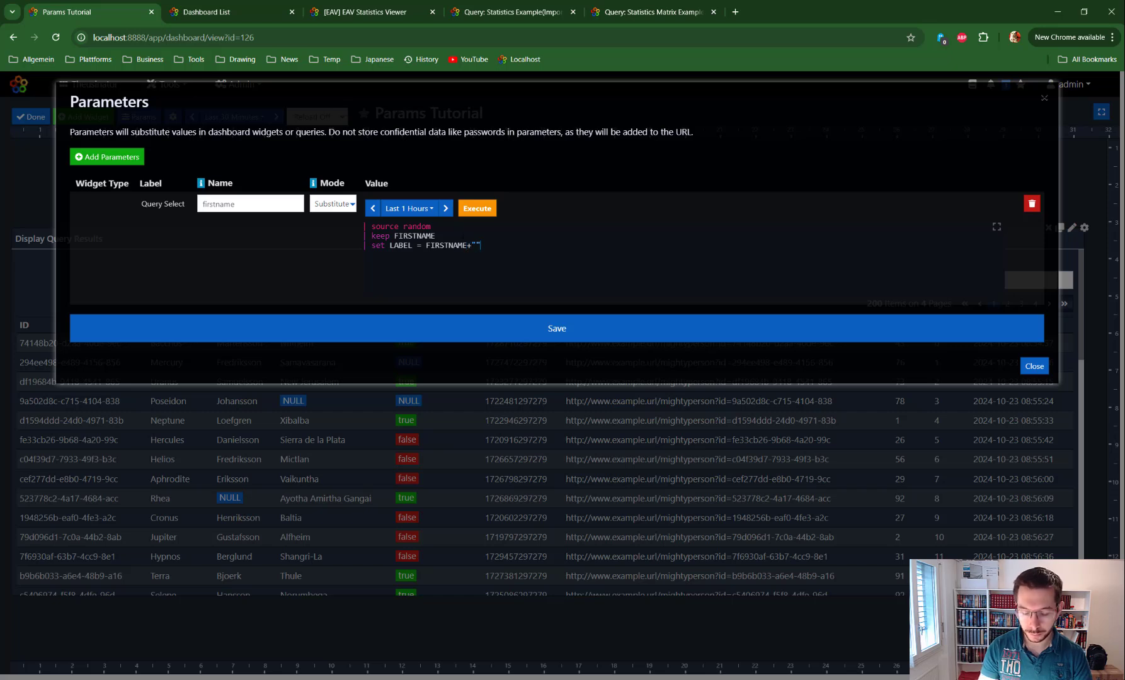
pyautogui.write(']')
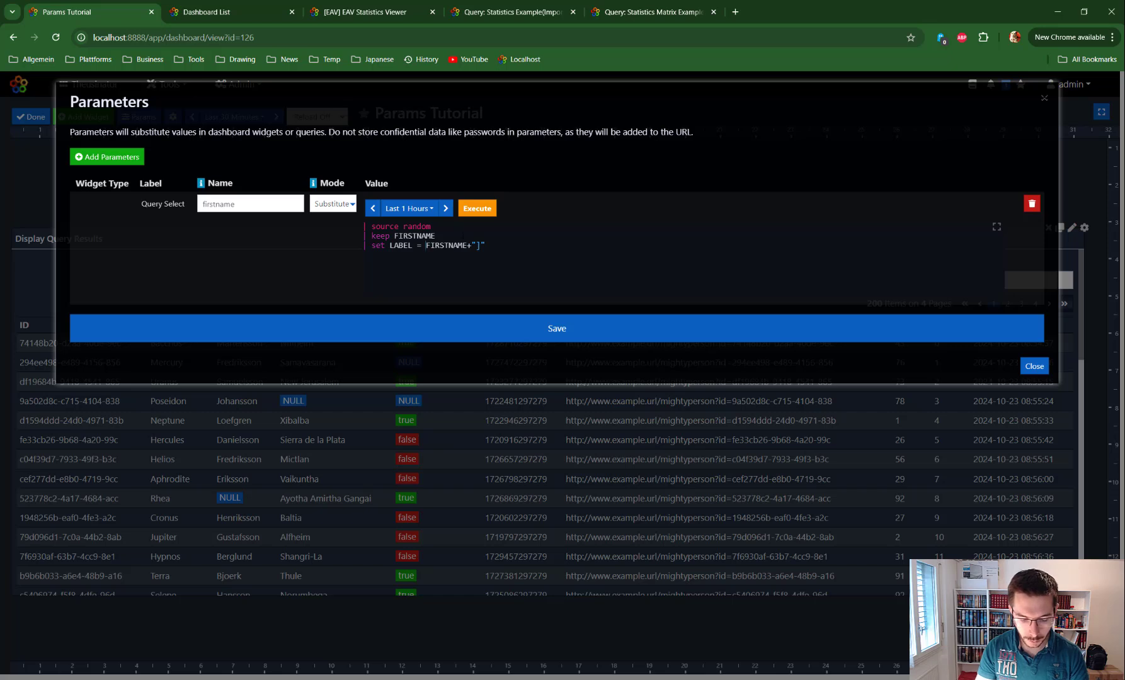
pyautogui.write('"')
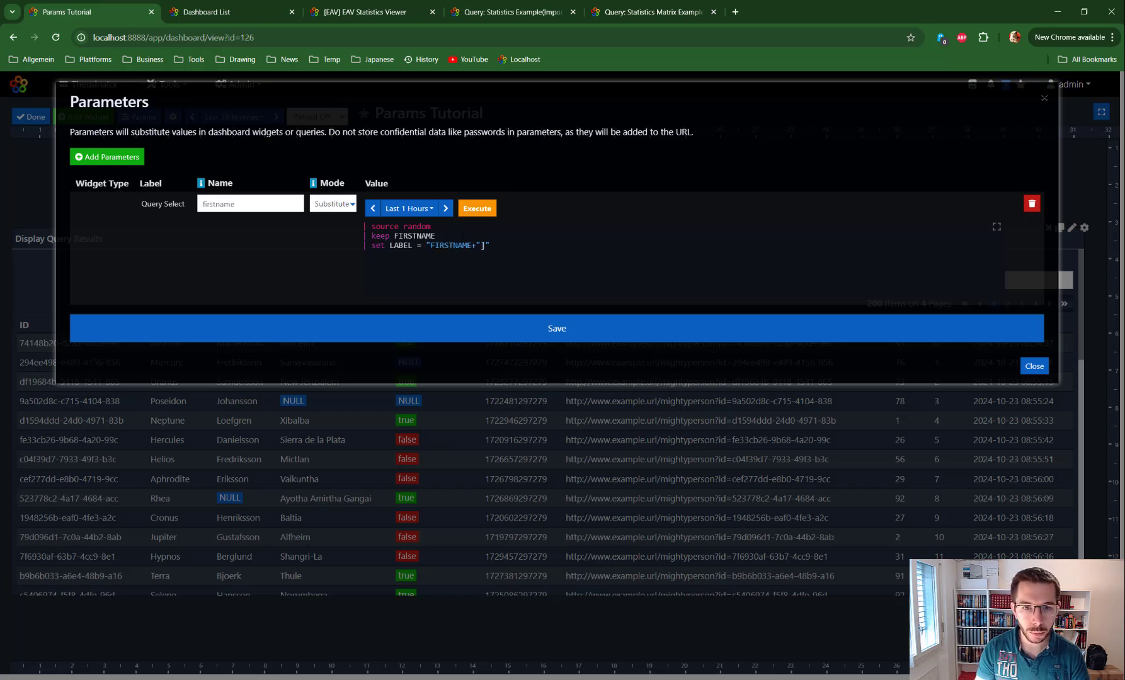
pyautogui.write('"+')
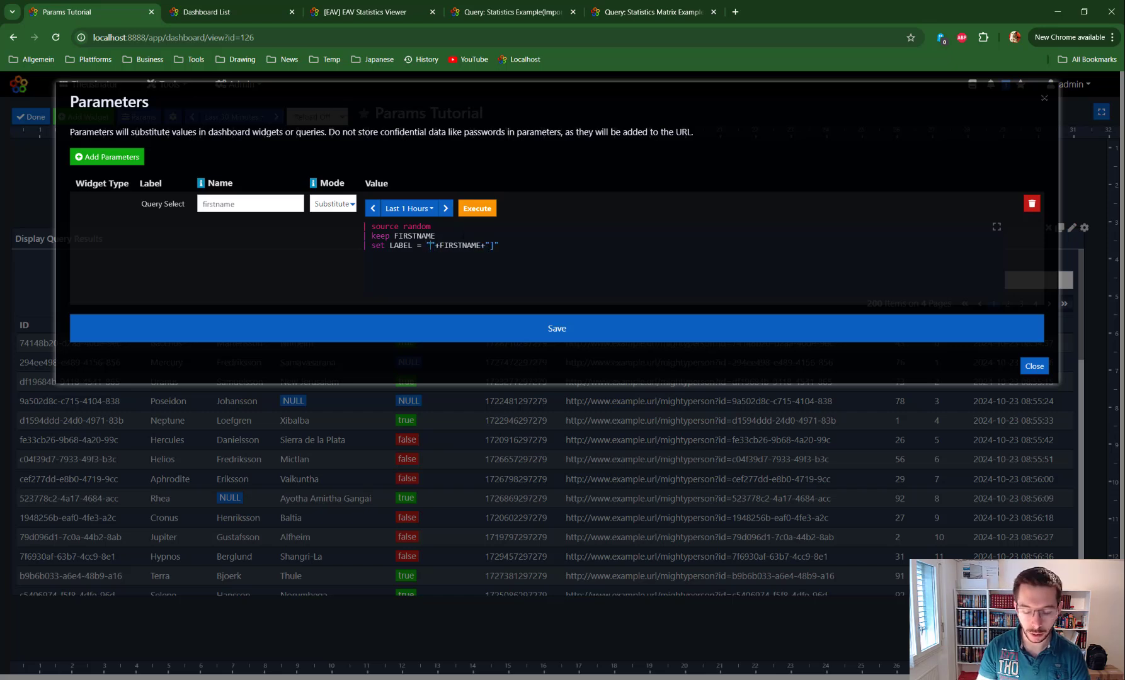
pyautogui.write('[')
pyautogui.click(475, 214)
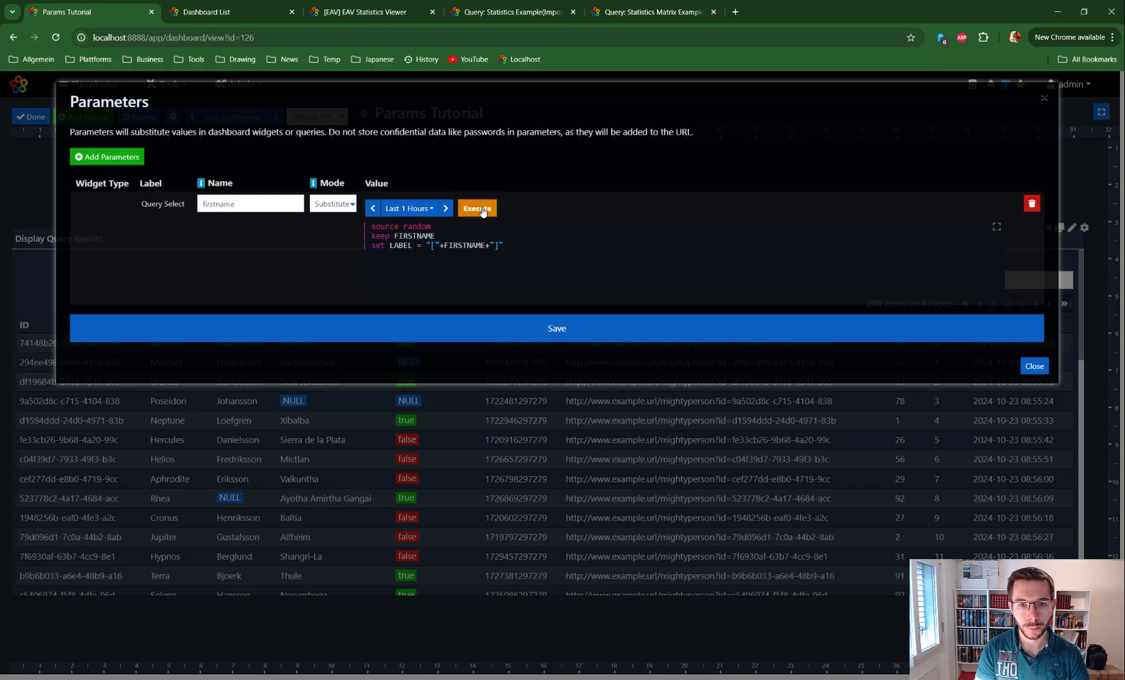
pyautogui.click(221, 282)
pyautogui.click(521, 328)
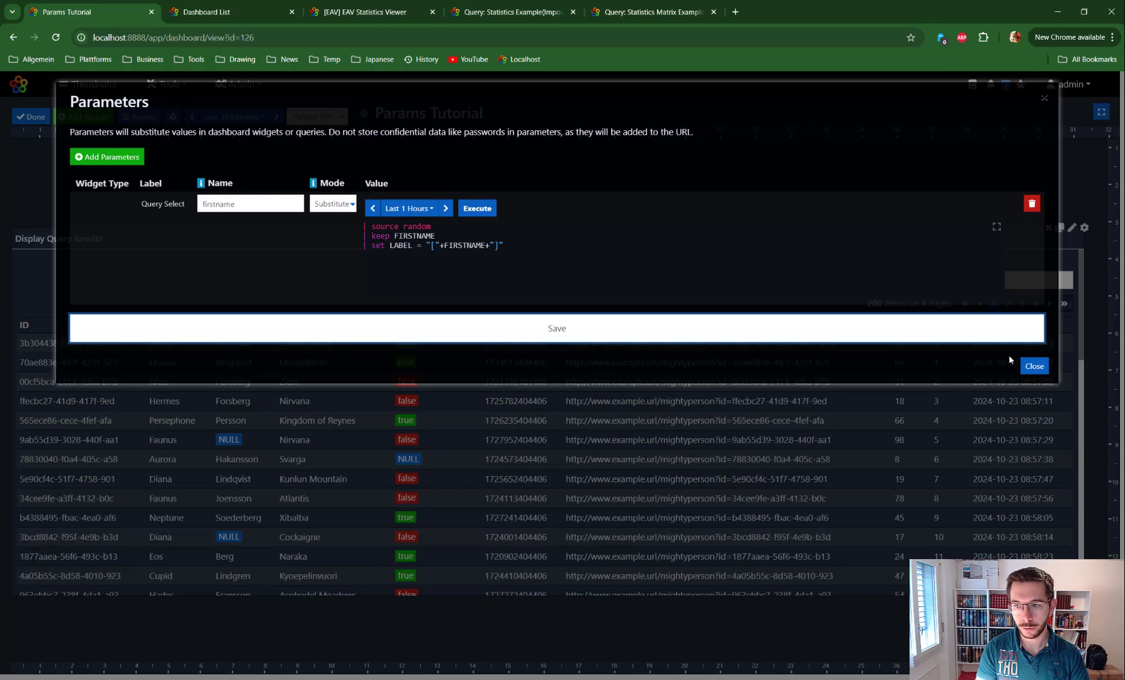
pyautogui.click(1031, 367)
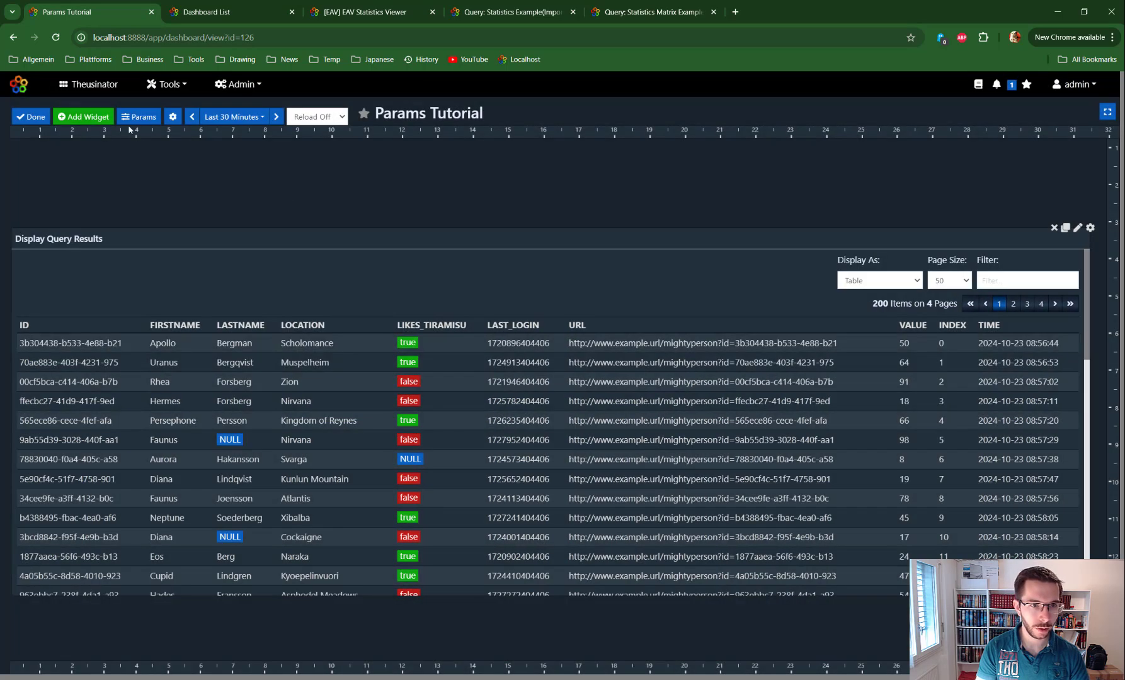
# Add an advanced Parameters widget and move it to the dashboard's upper-left corner, above the Display Query Results widget
pyautogui.click(88, 117)
pyautogui.moveTo(104, 142)
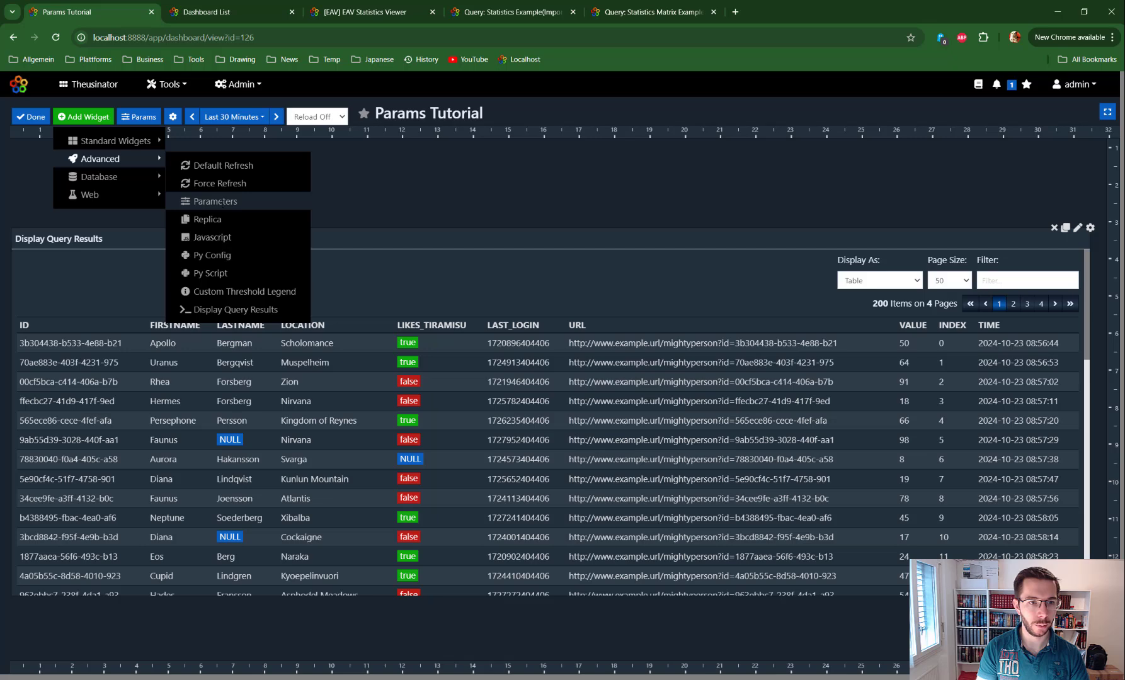
pyautogui.click(214, 201)
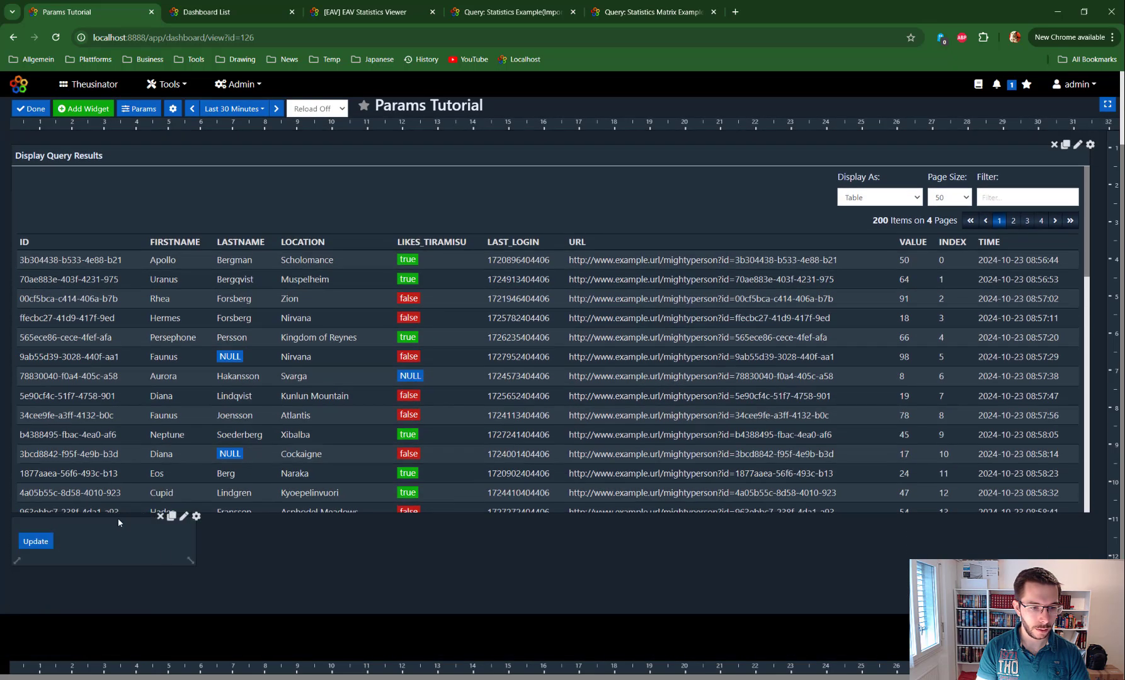
pyautogui.moveTo(113, 491); pyautogui.dragTo(107, 183)
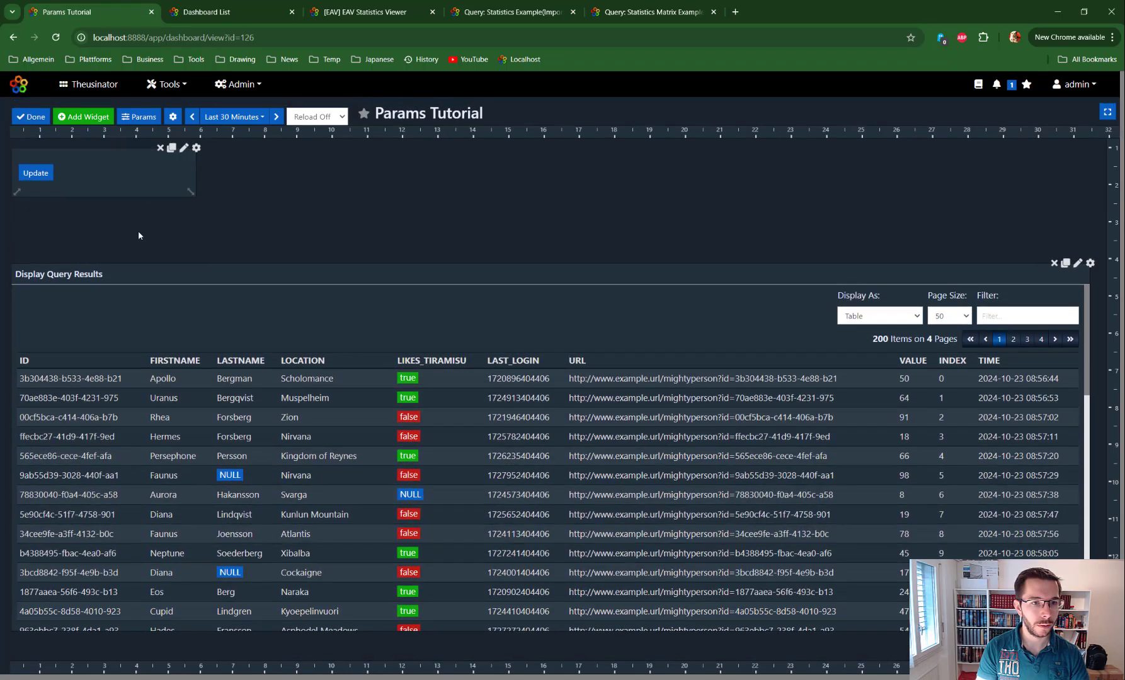
# Assign the firstname parameter to the Parameters widget and save its settings
pyautogui.click(196, 147)
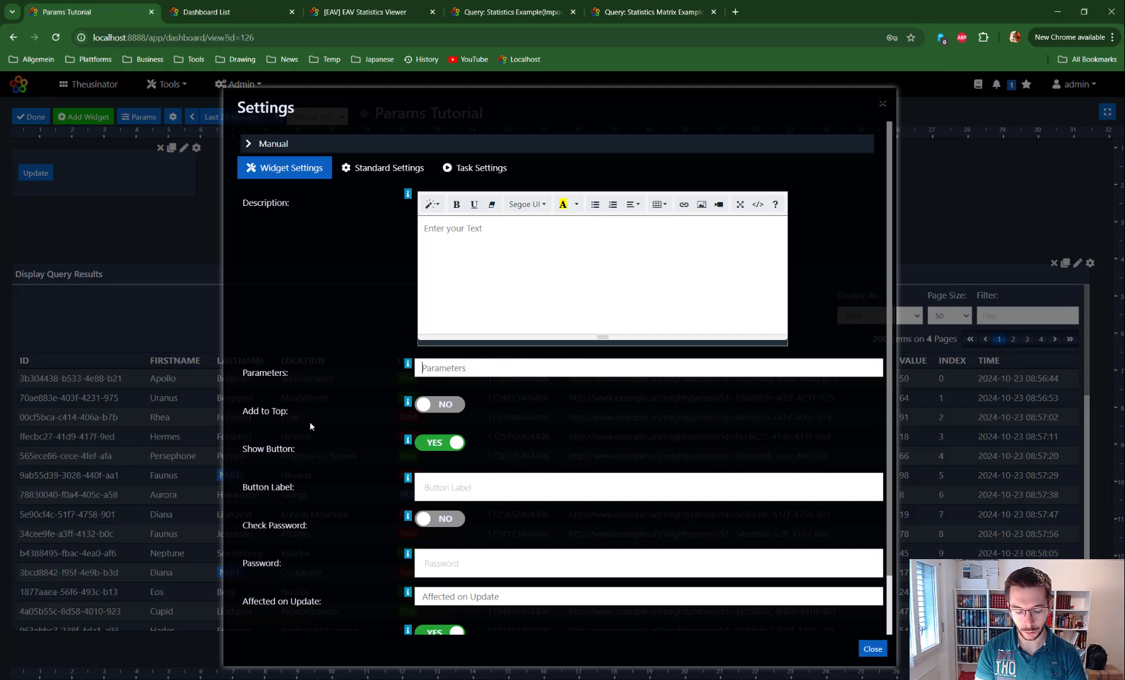
pyautogui.write('first')
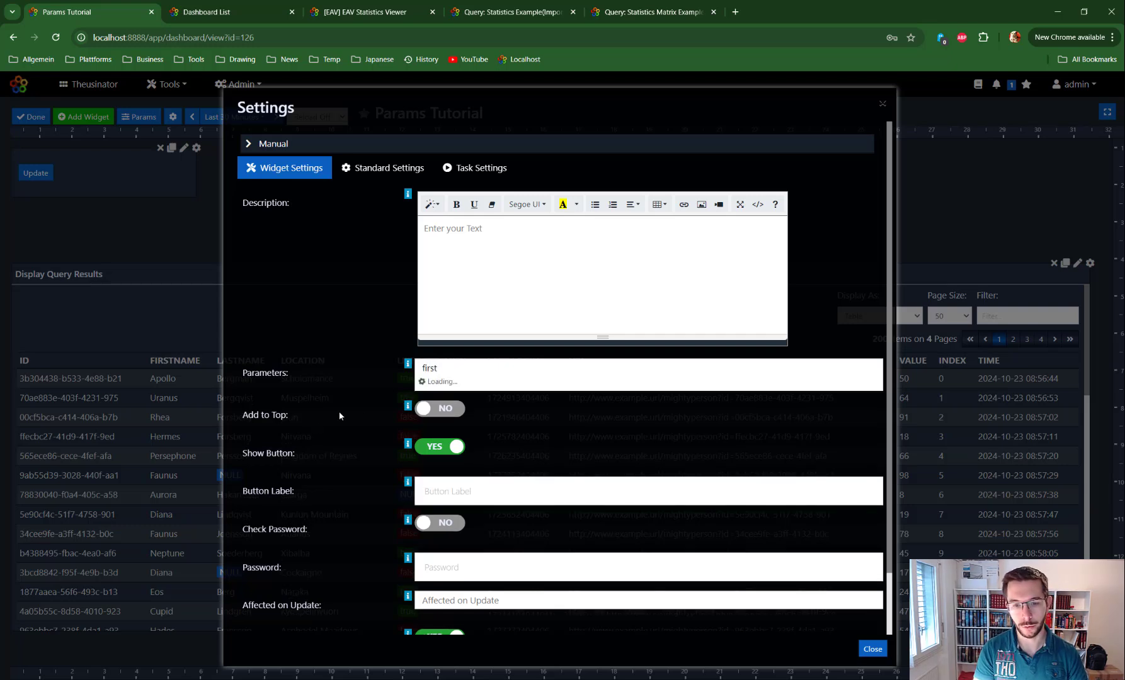
pyautogui.press('Return')
pyautogui.scroll(-1, 421, 281)
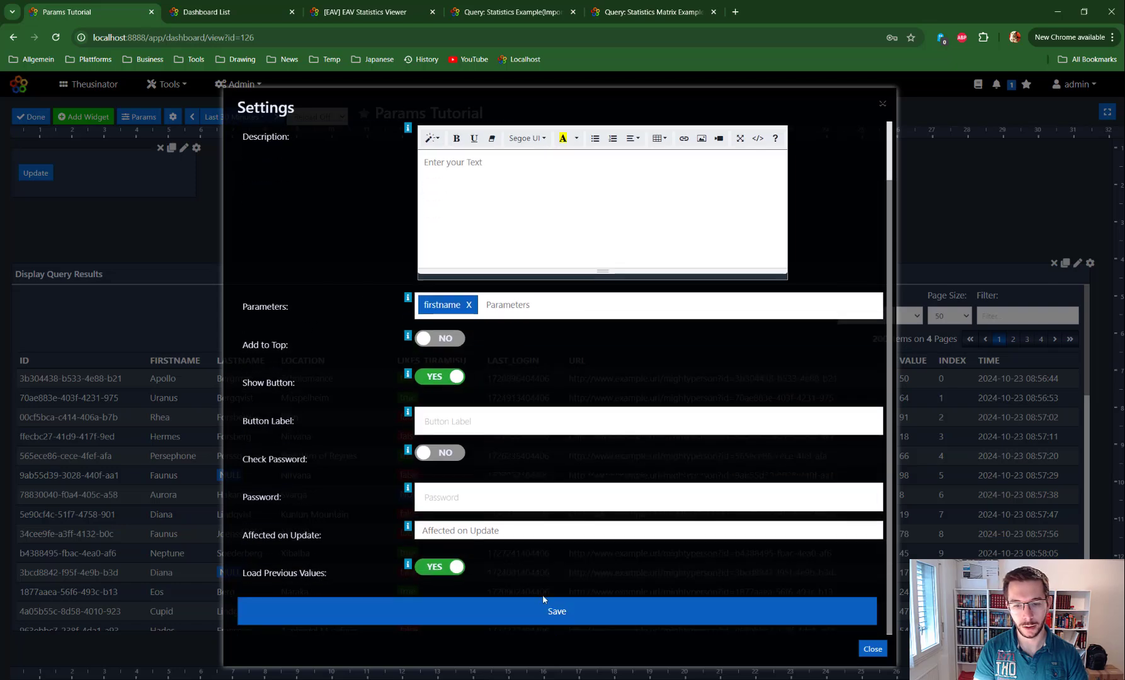
pyautogui.click(548, 614)
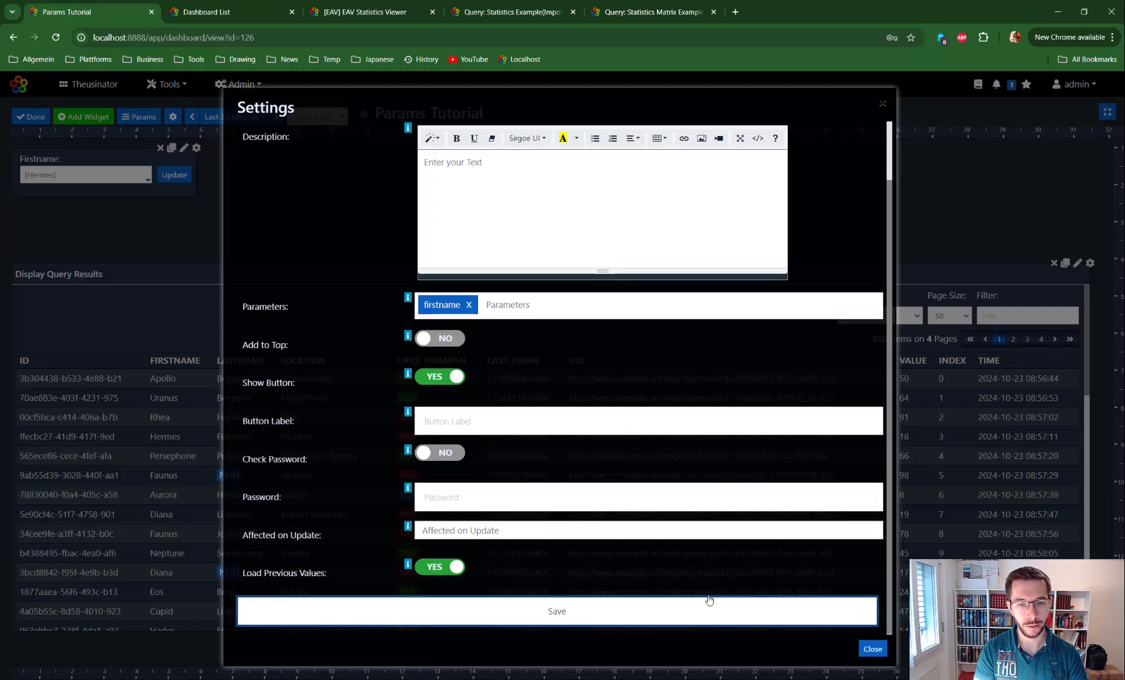
pyautogui.click(871, 649)
# Widen the Parameters widget to about column 14 and move the Display Query Results widget up to about row 3
pyautogui.moveTo(191, 190); pyautogui.dragTo(472, 201)
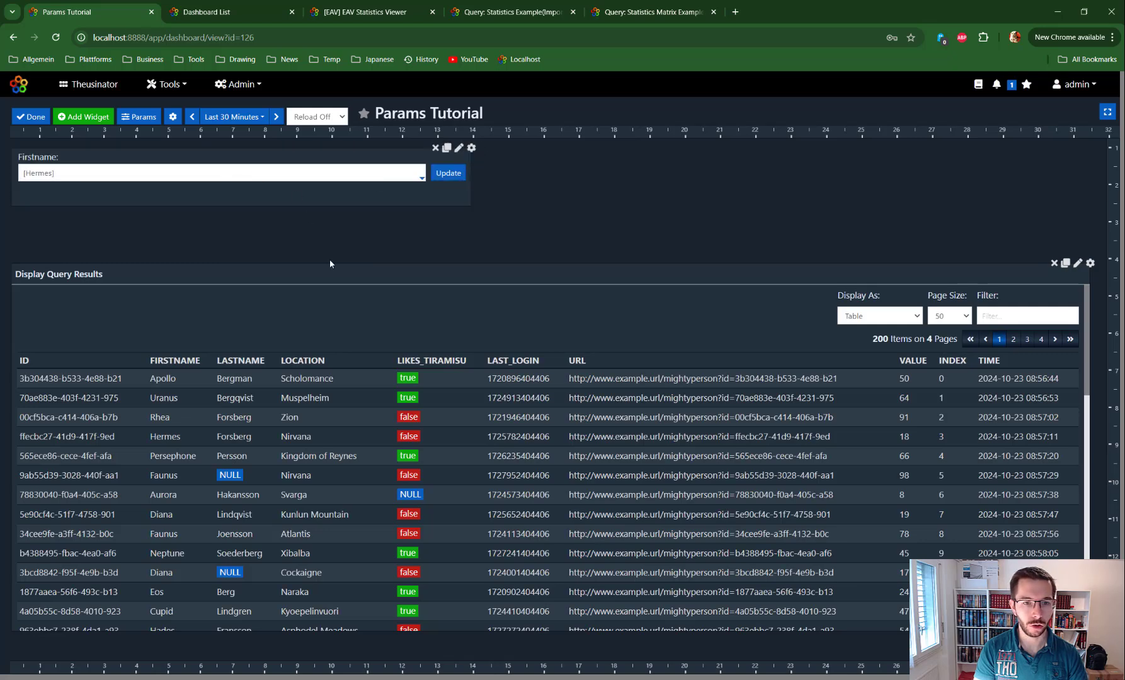
pyautogui.moveTo(322, 251); pyautogui.dragTo(318, 224)
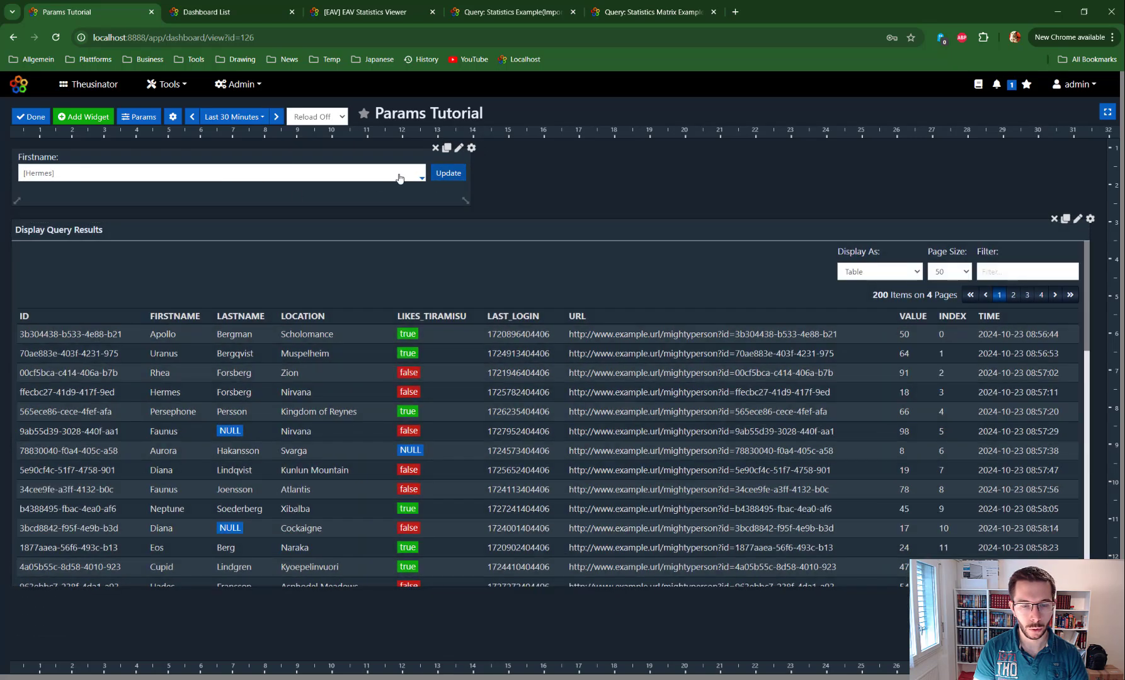
# Choose [Somnus] as the Firstname value and update the dashboard
pyautogui.click(414, 181)
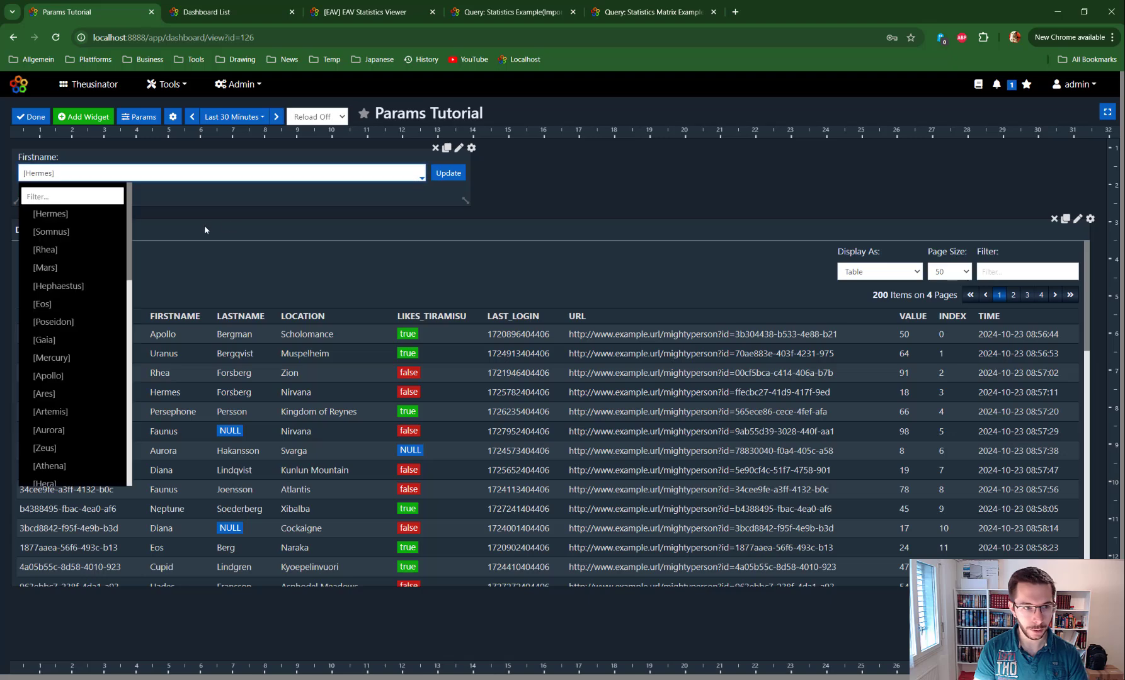
pyautogui.click(60, 233)
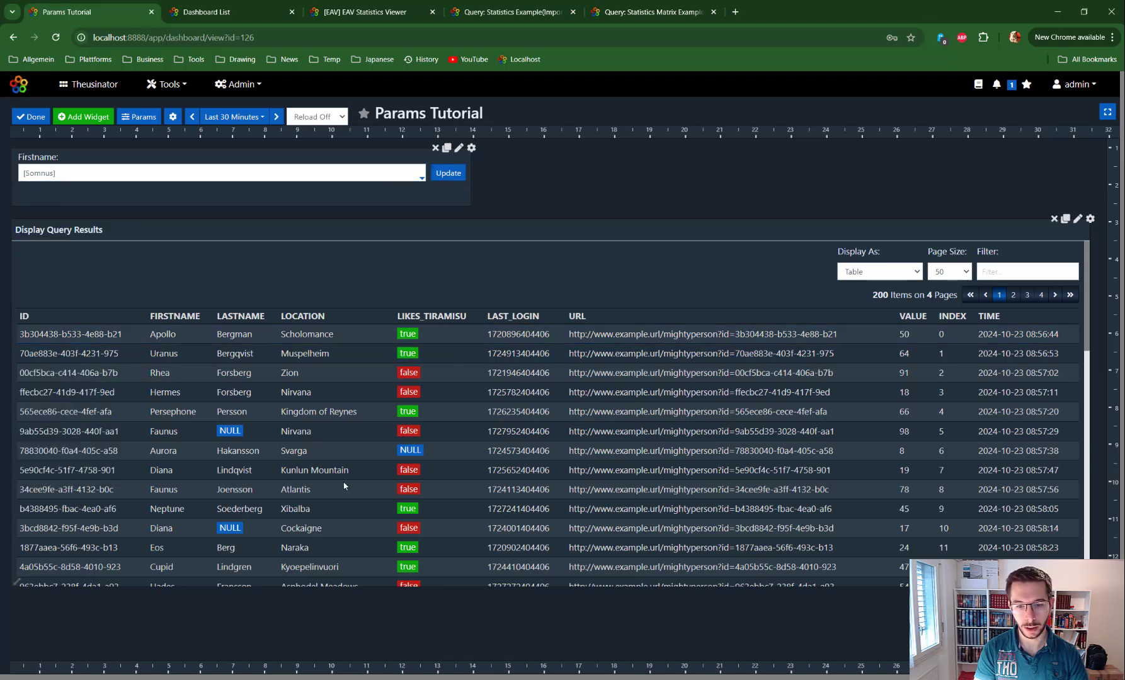
pyautogui.click(455, 172)
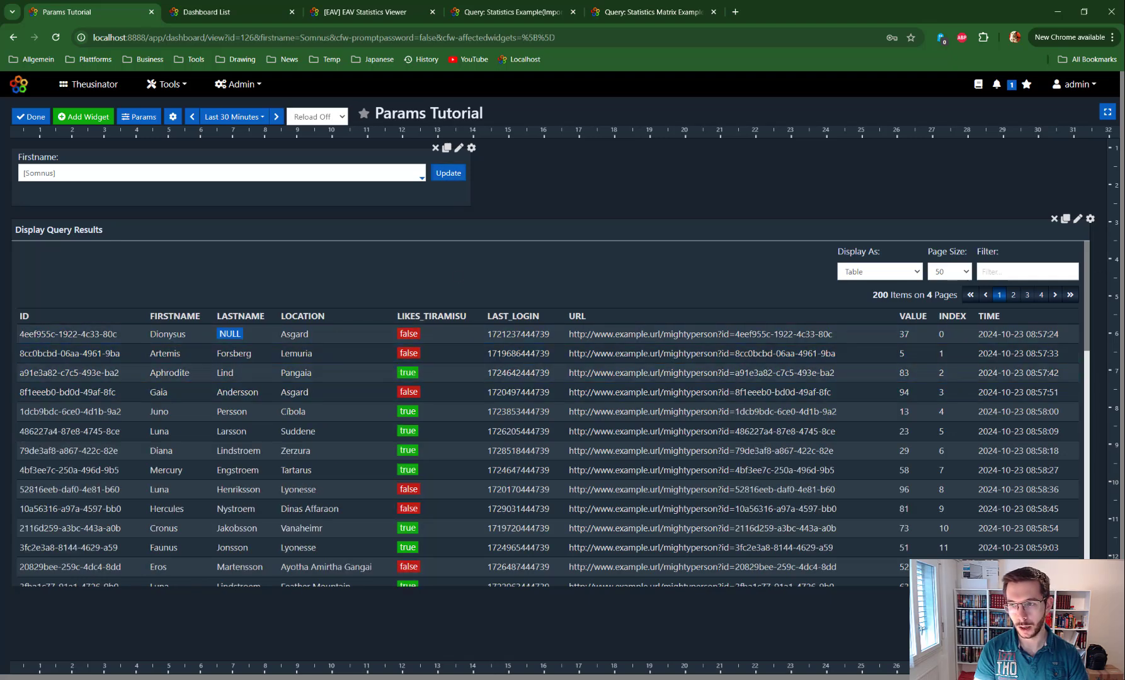
# Add the line | filter FIRSTNAME == $firstname$ to the Display Query Results widget's query, execute it, and save the settings
pyautogui.click(1077, 220)
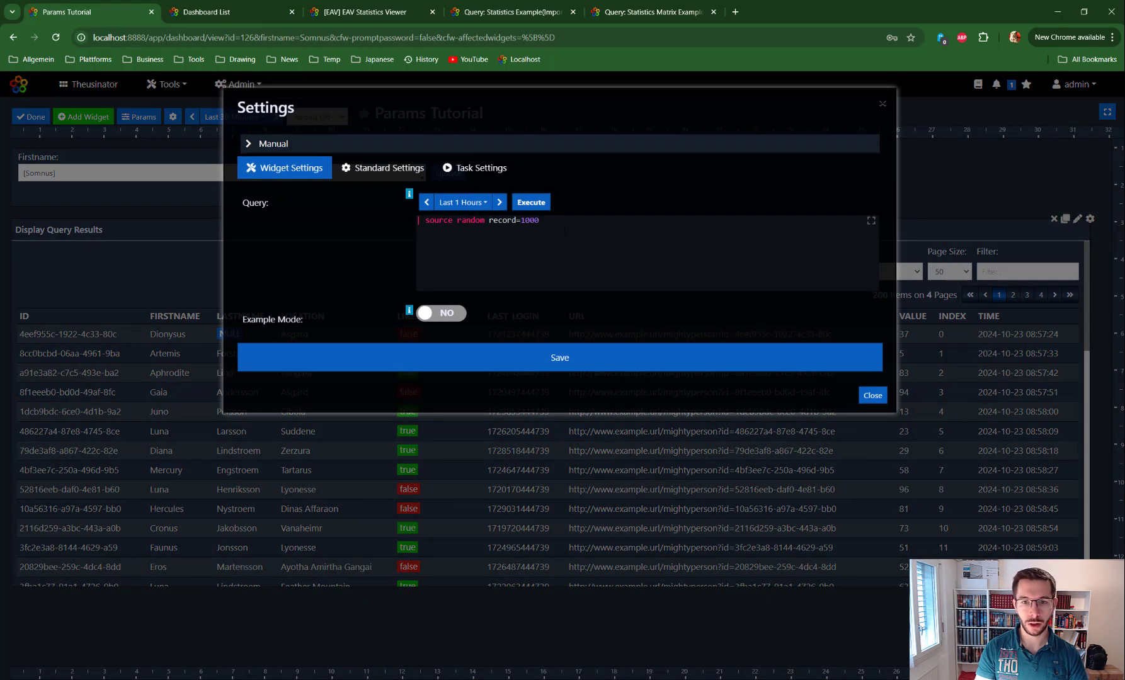
pyautogui.press('Return')
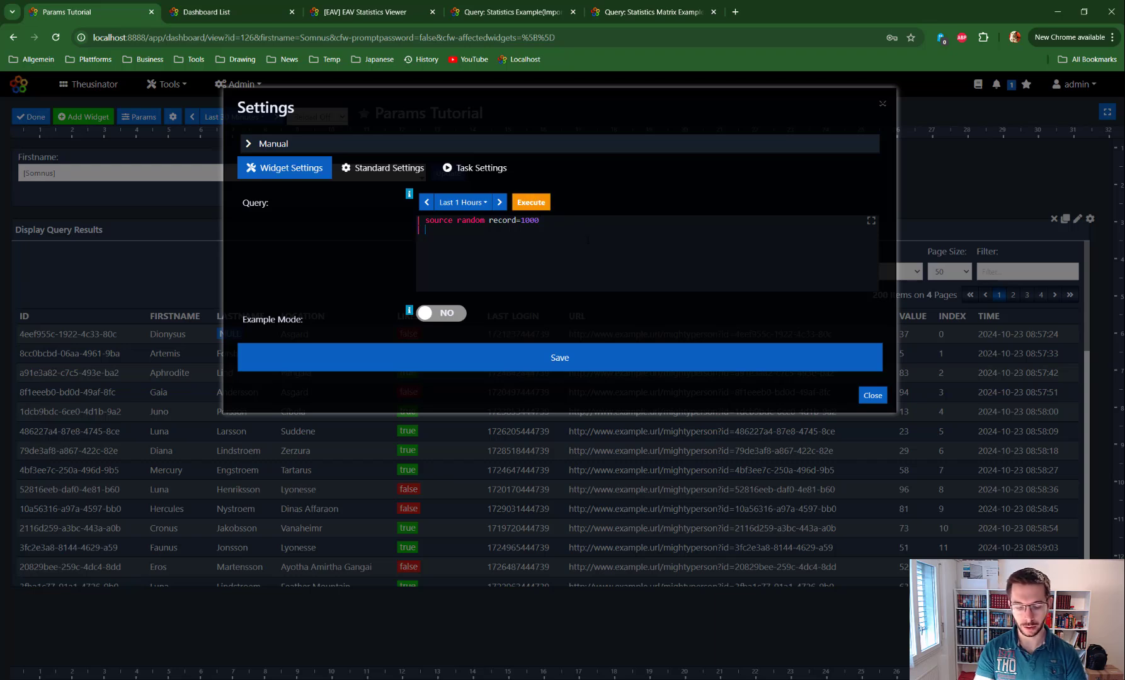
pyautogui.write('filter ')
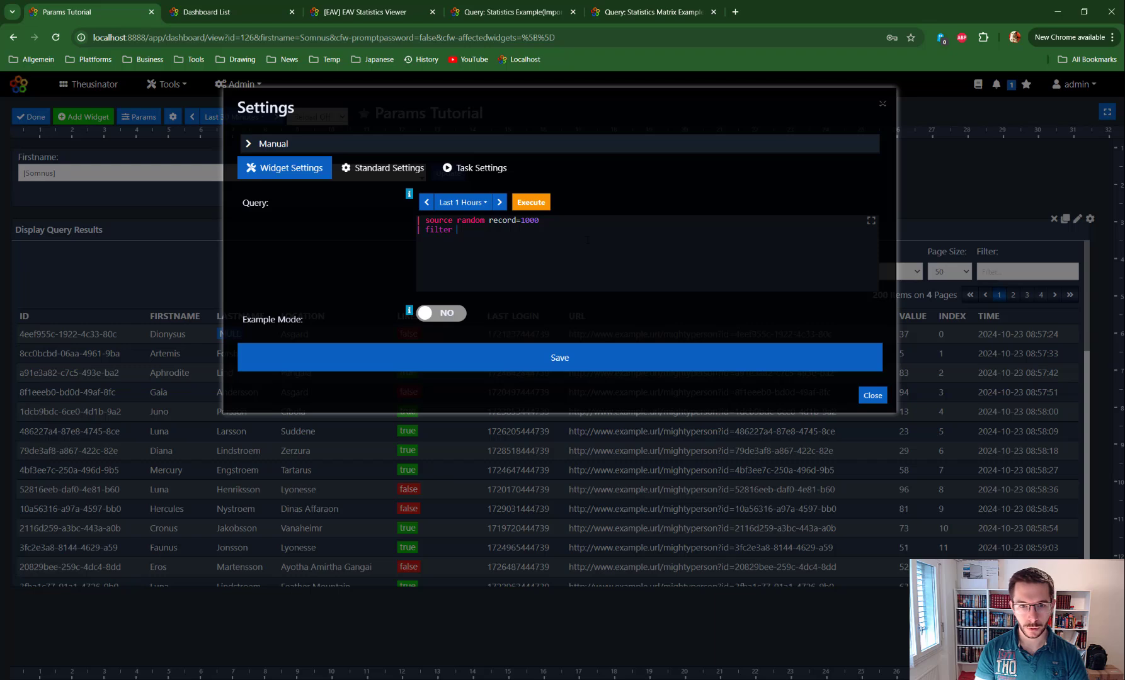
pyautogui.write('FIRSTNAME')
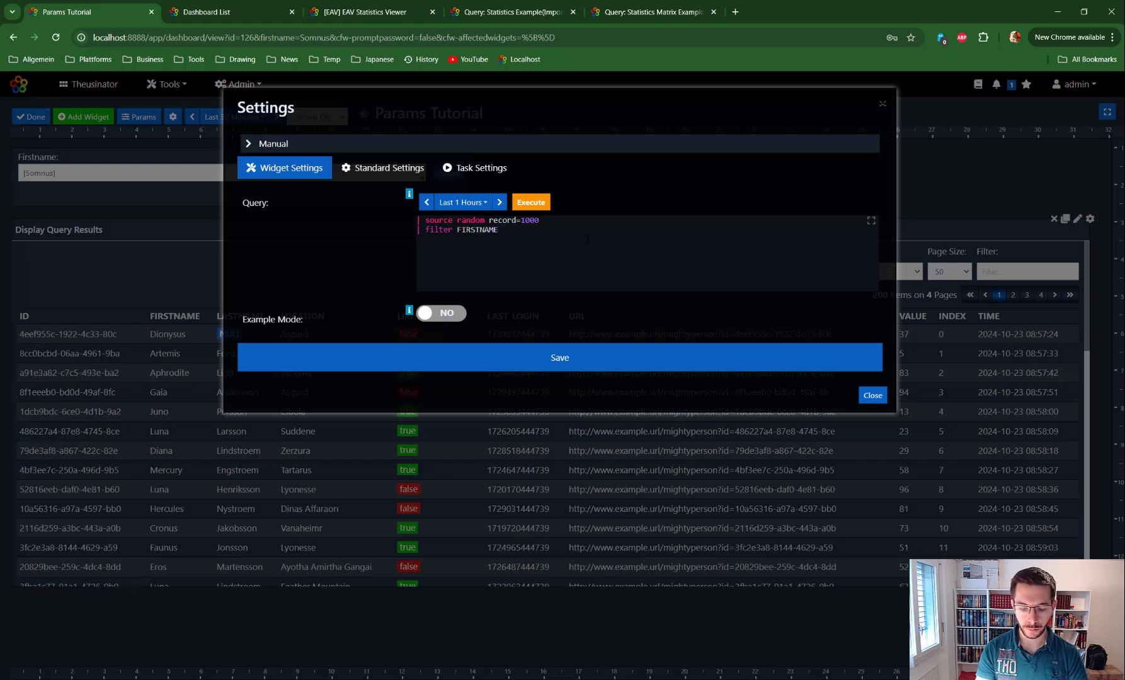
pyautogui.write(' ==')
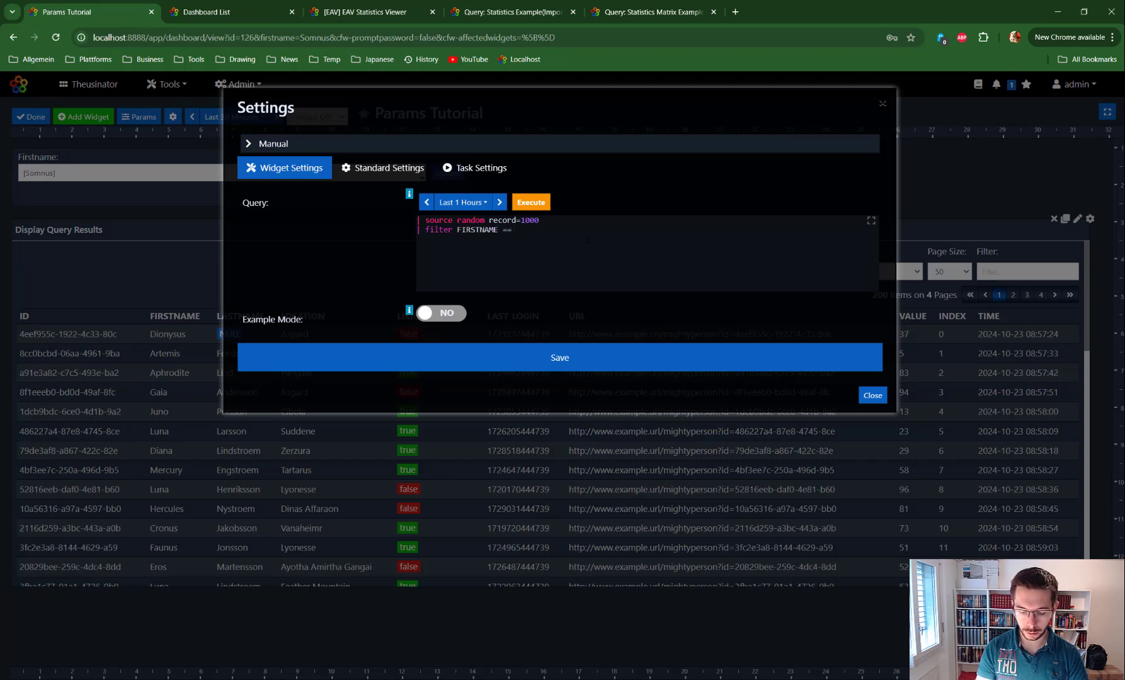
pyautogui.write(' $firstname')
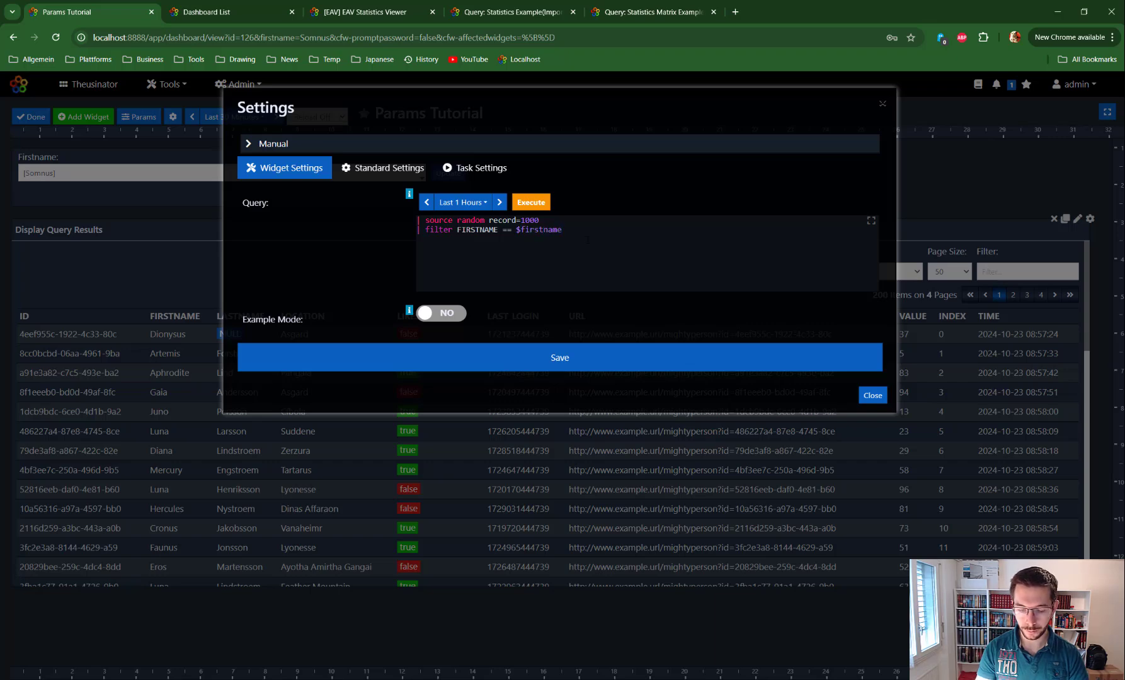
pyautogui.write('$')
pyautogui.click(537, 207)
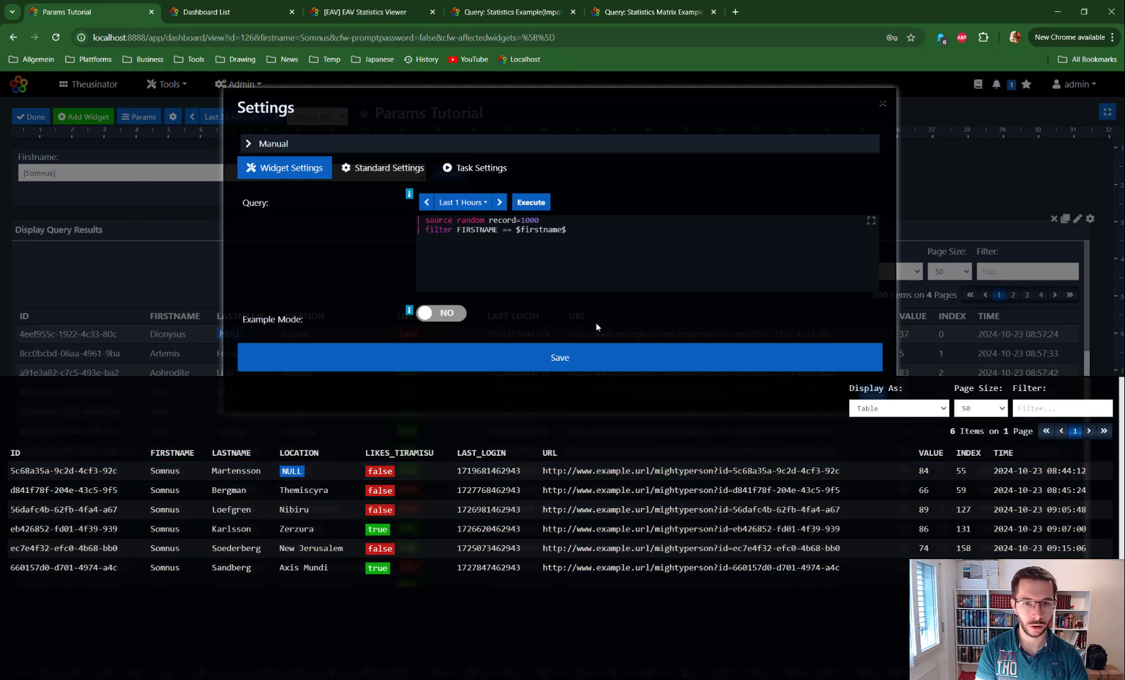
pyautogui.click(610, 356)
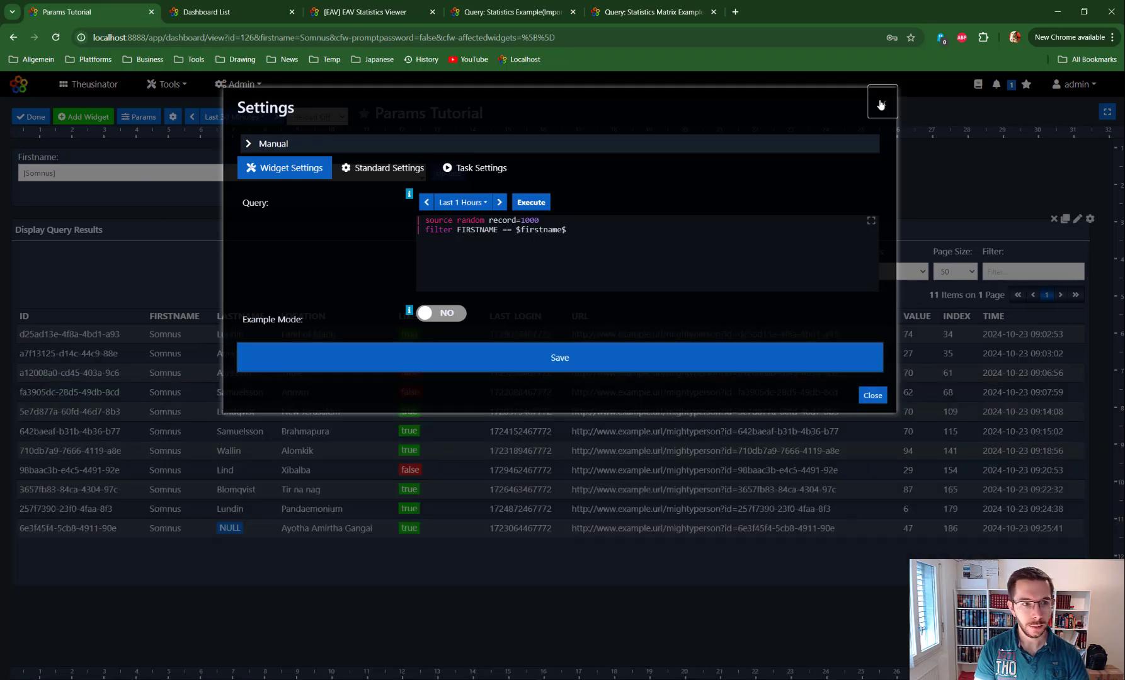
pyautogui.click(882, 103)
# Change the Firstname value to [Hephaestus] and update the dashboard
pyautogui.click(94, 172)
pyautogui.click(72, 286)
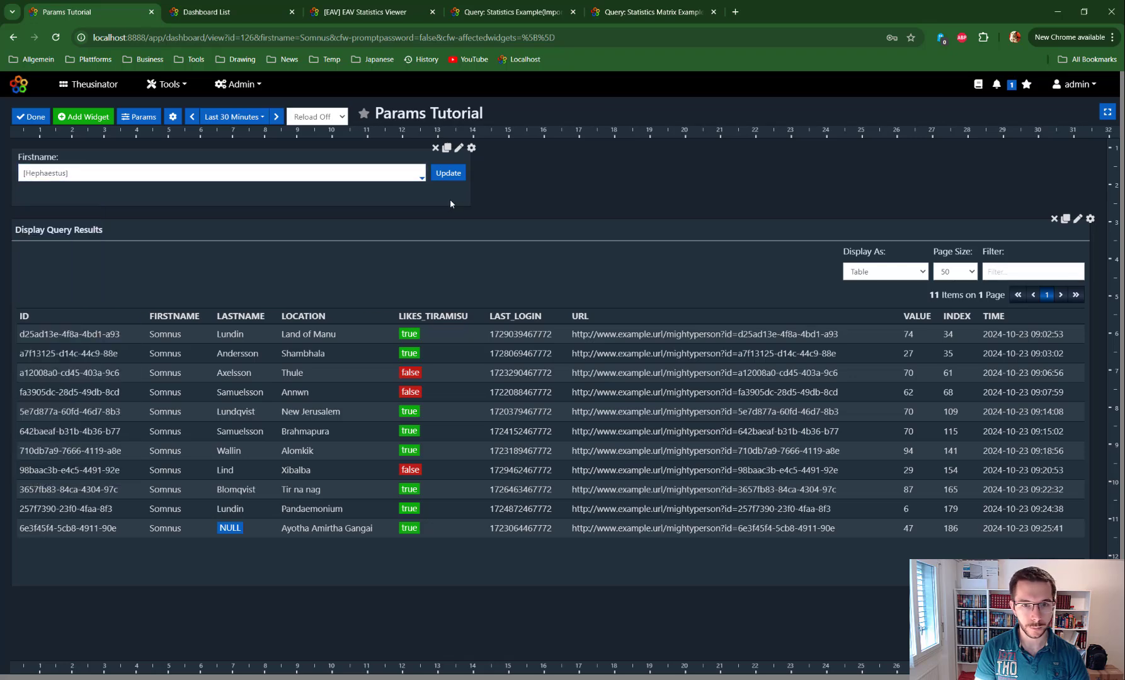
pyautogui.click(449, 173)
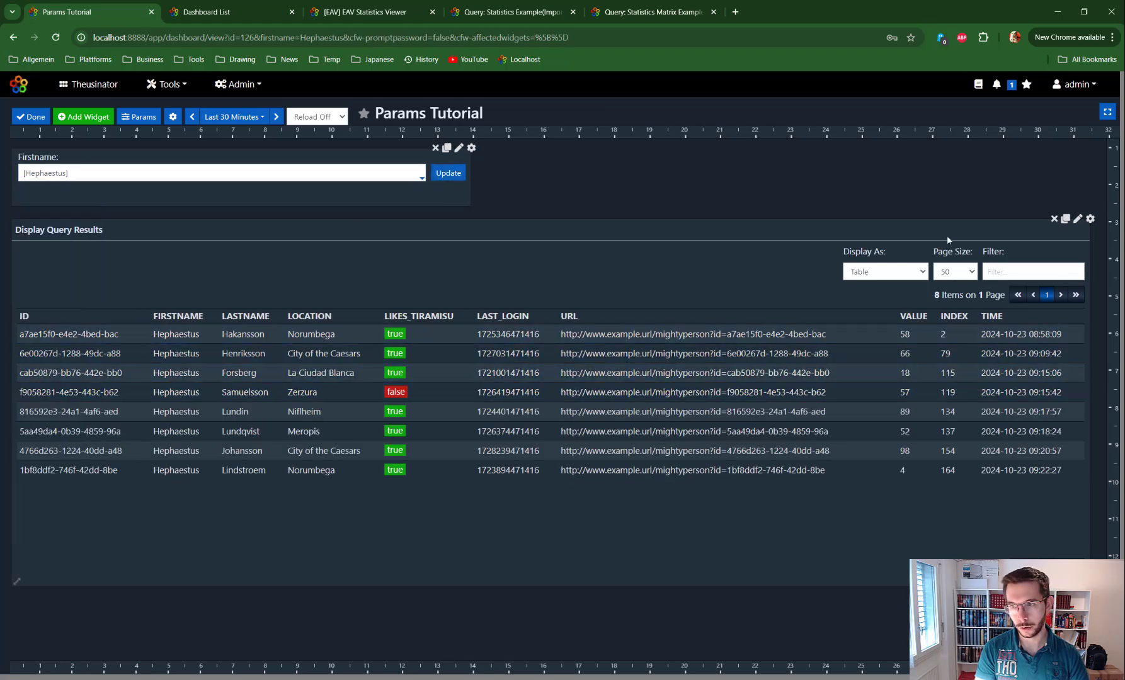
# Add a | paramdefaults command above the source line of the Display Query Results widget's query
pyautogui.click(1078, 219)
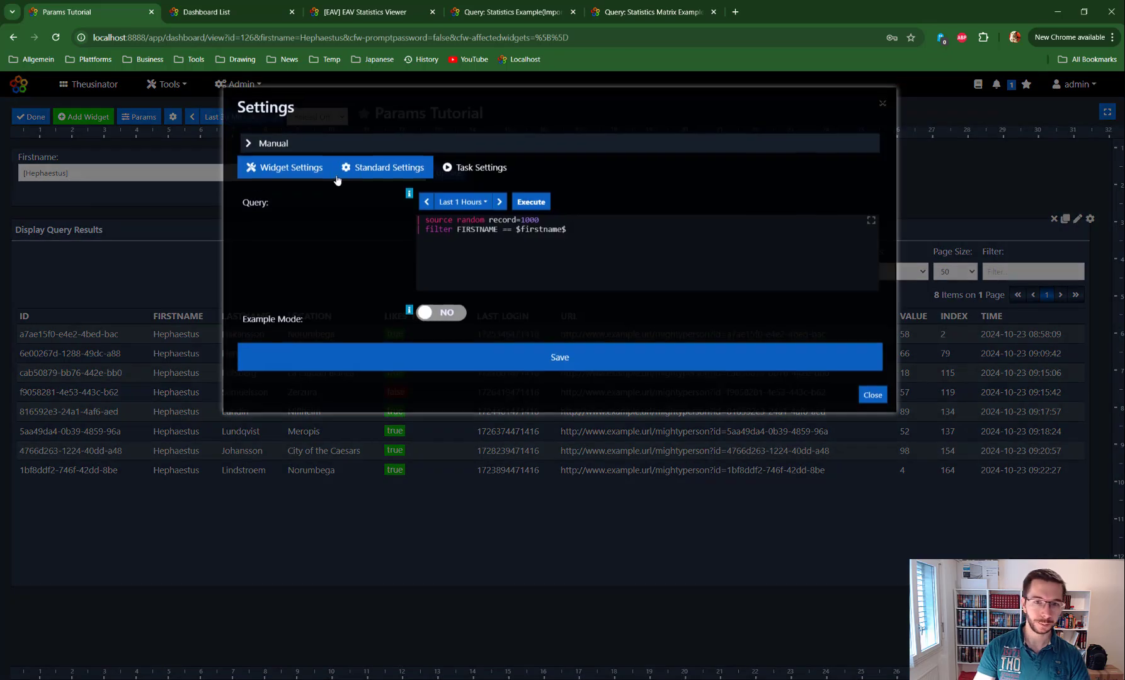
pyautogui.press('Return')
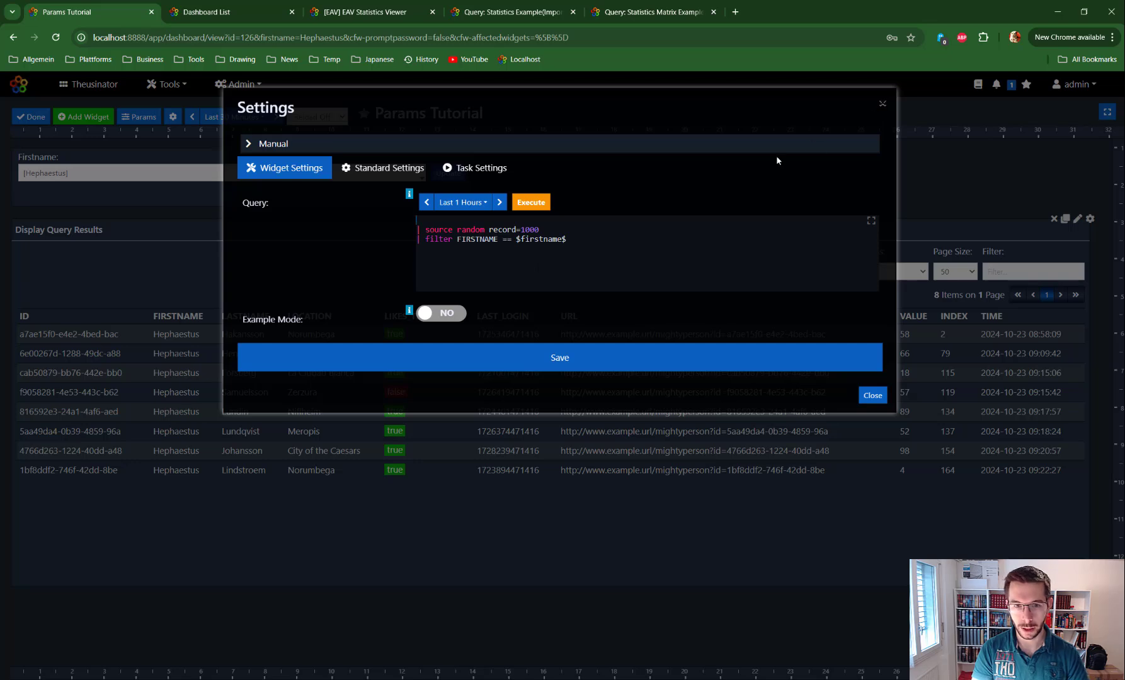
pyautogui.write('| ')
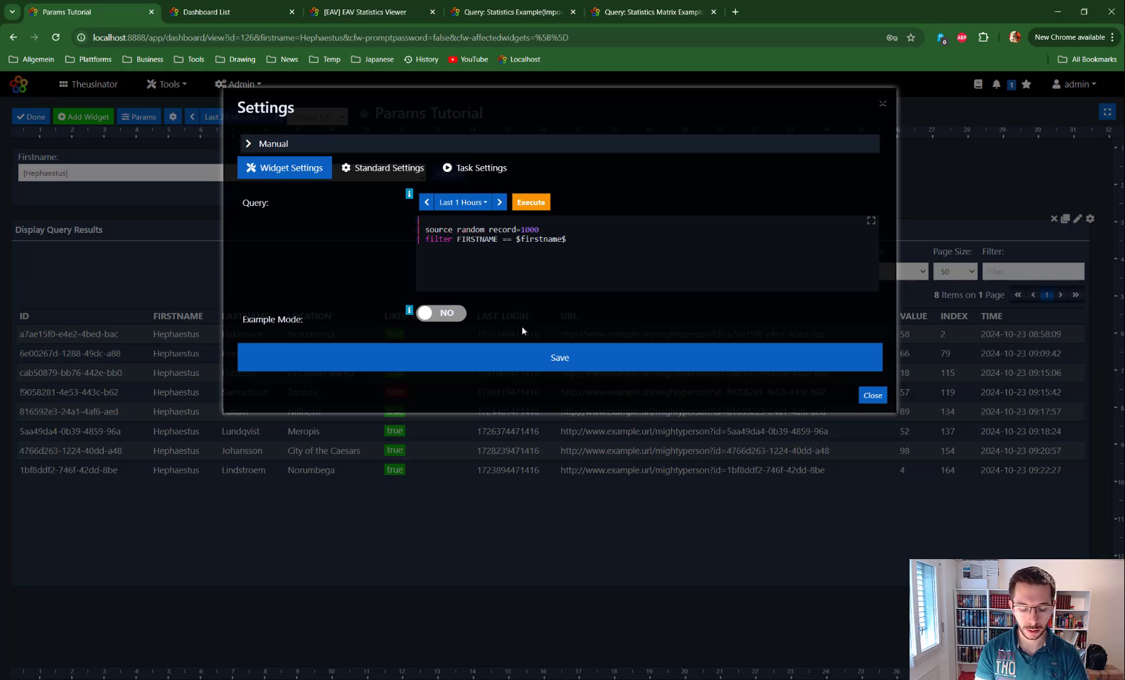
pyautogui.write('paramd')
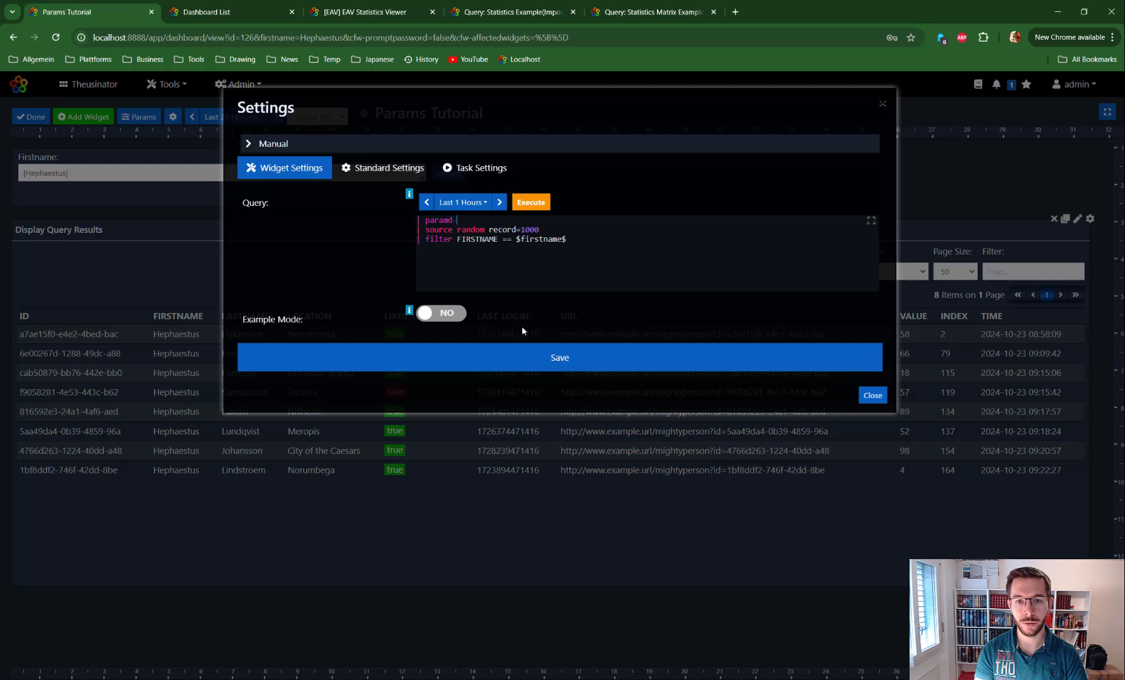
pyautogui.write('efaults')
pyautogui.press('Return')
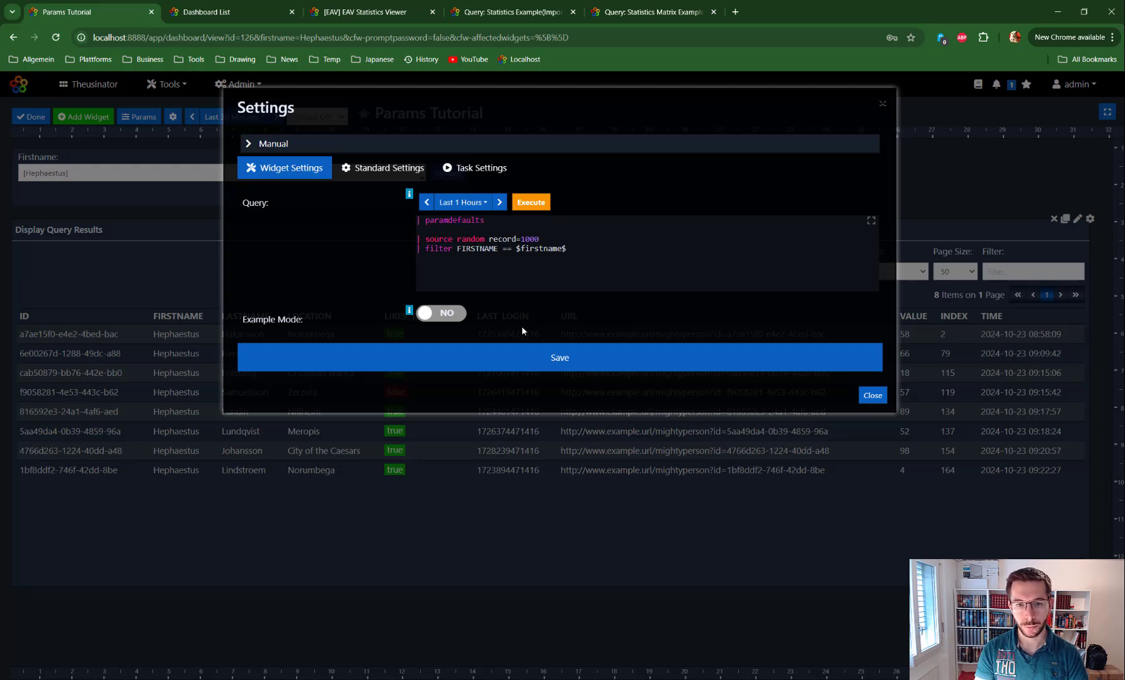
# Give paramdefaults the entry firstname = "[NothingSelected]" and save the widget settings
pyautogui.write('fir')
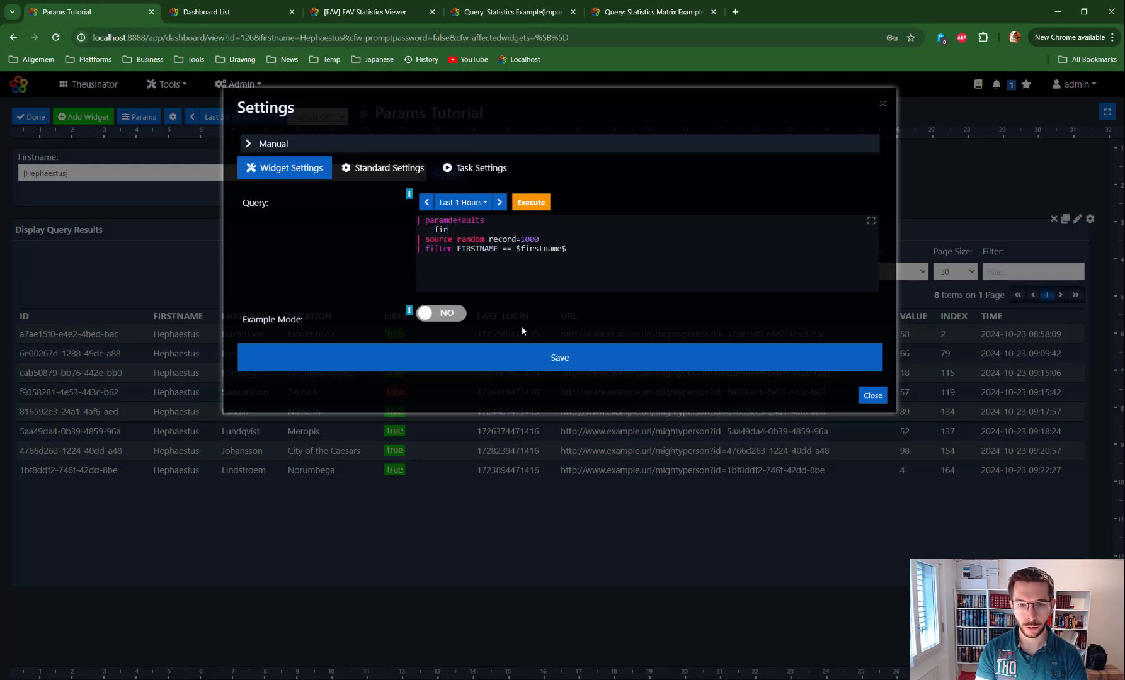
pyautogui.write('stname = ')
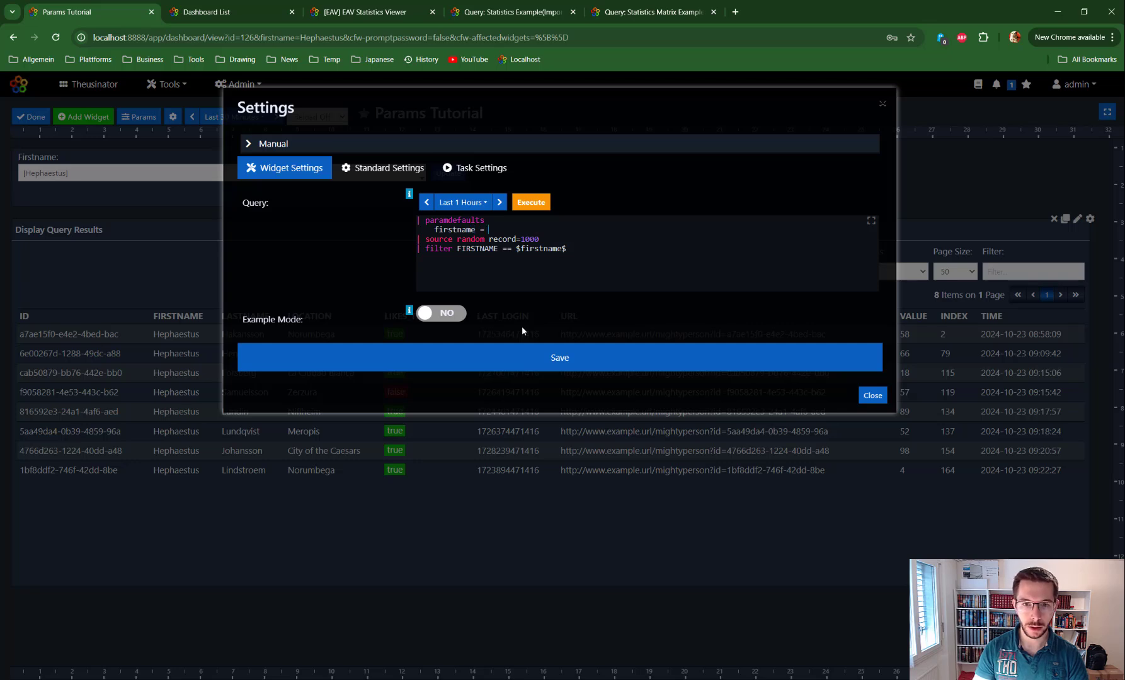
pyautogui.write('""')
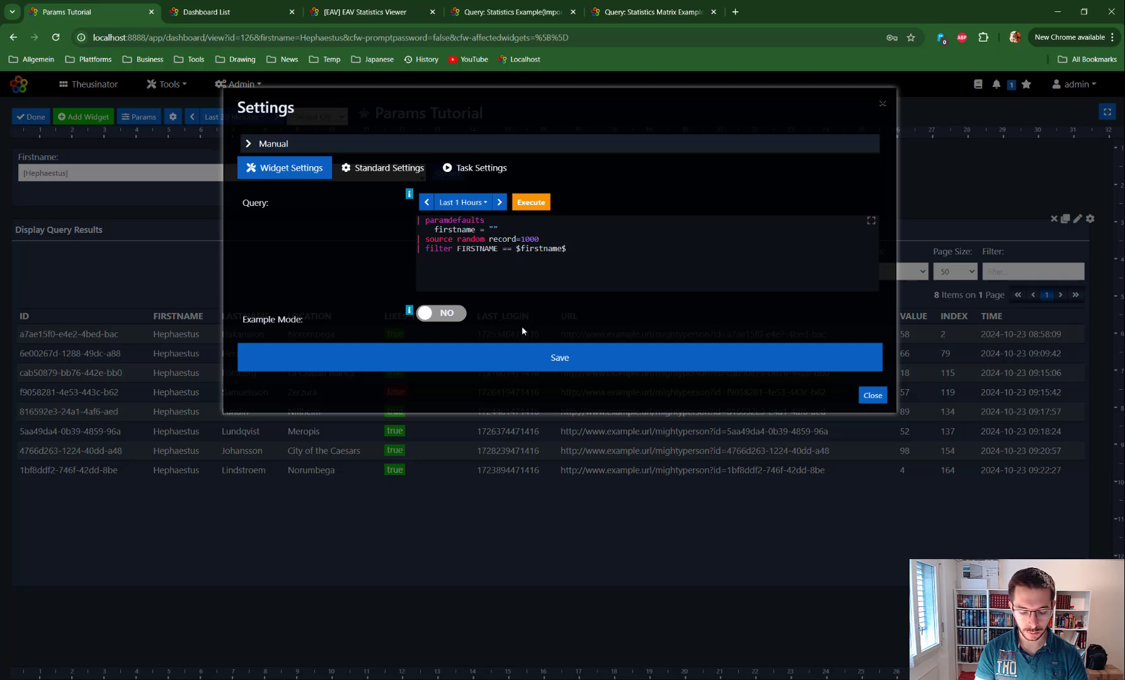
pyautogui.write('[')
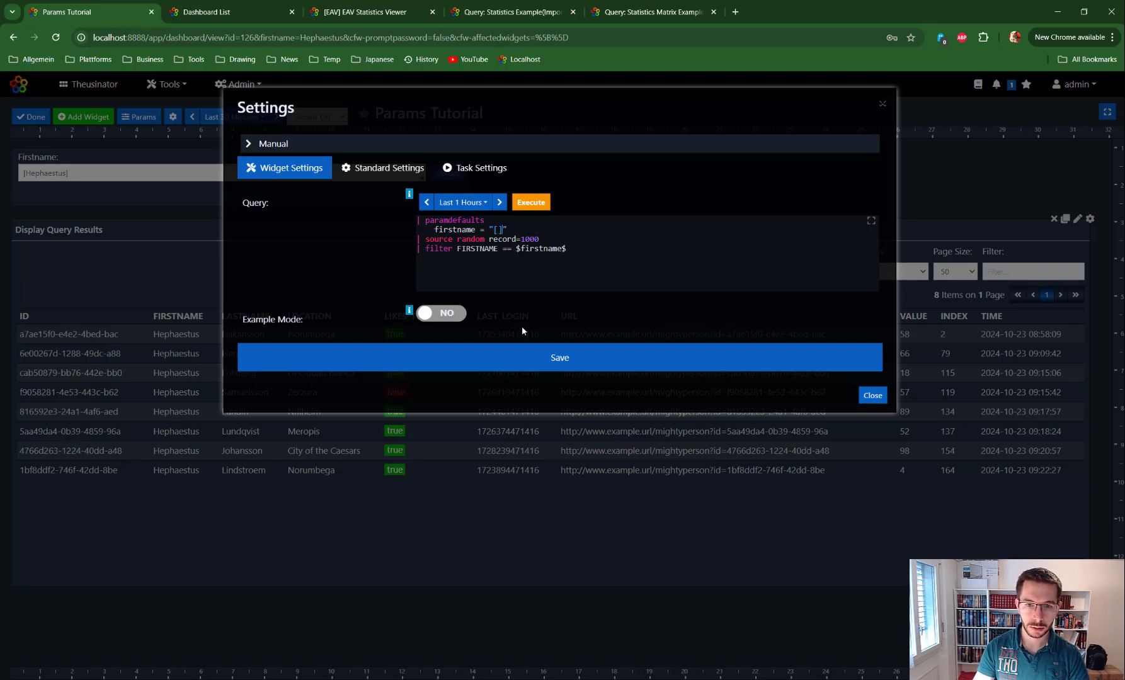
pyautogui.write('Nothing')
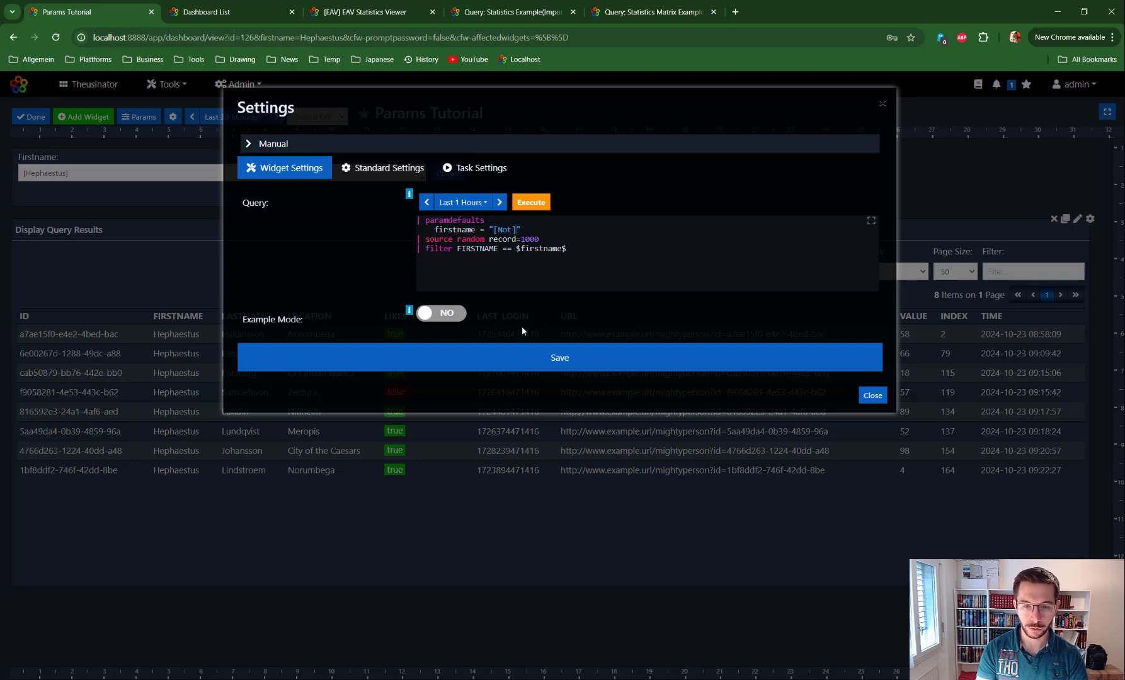
pyautogui.write('Selected')
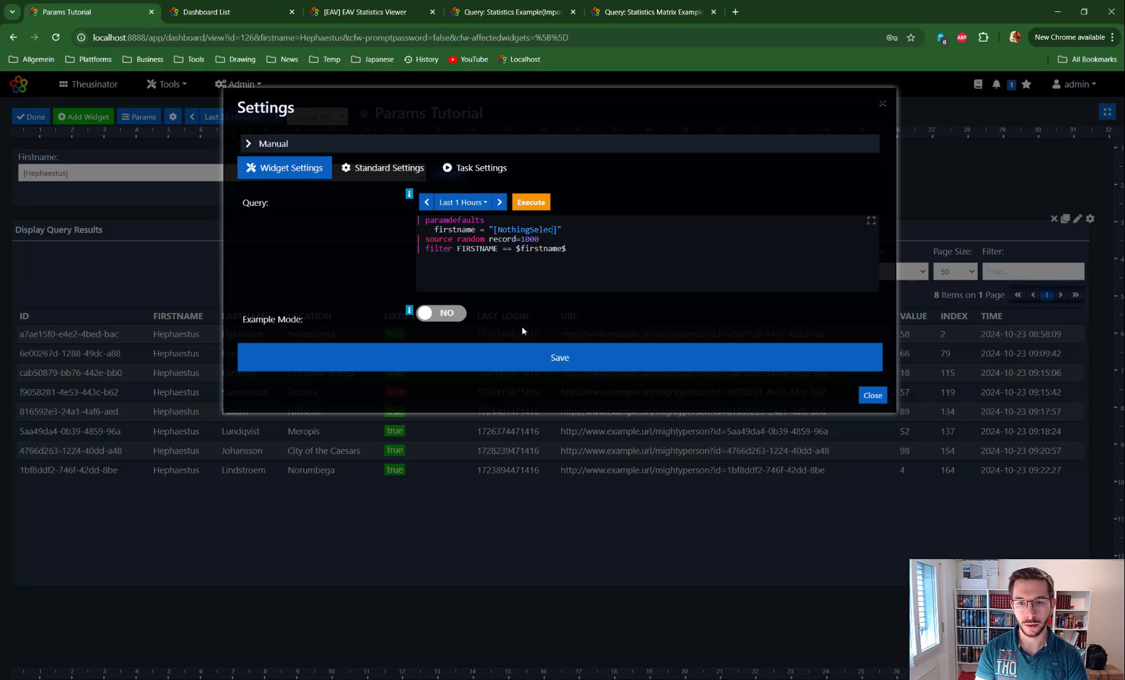
pyautogui.click(529, 358)
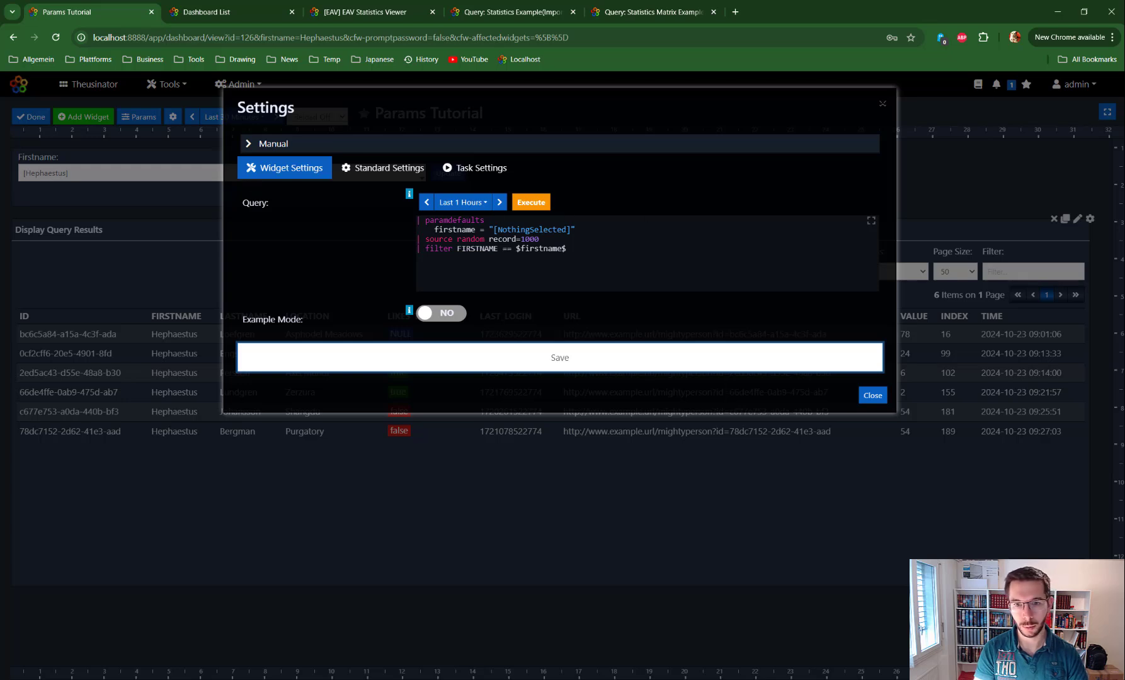
# Replace $firstname$ in the filter line with param(firstname) and execute the query
pyautogui.moveTo(576, 229); pyautogui.dragTo(489, 230)
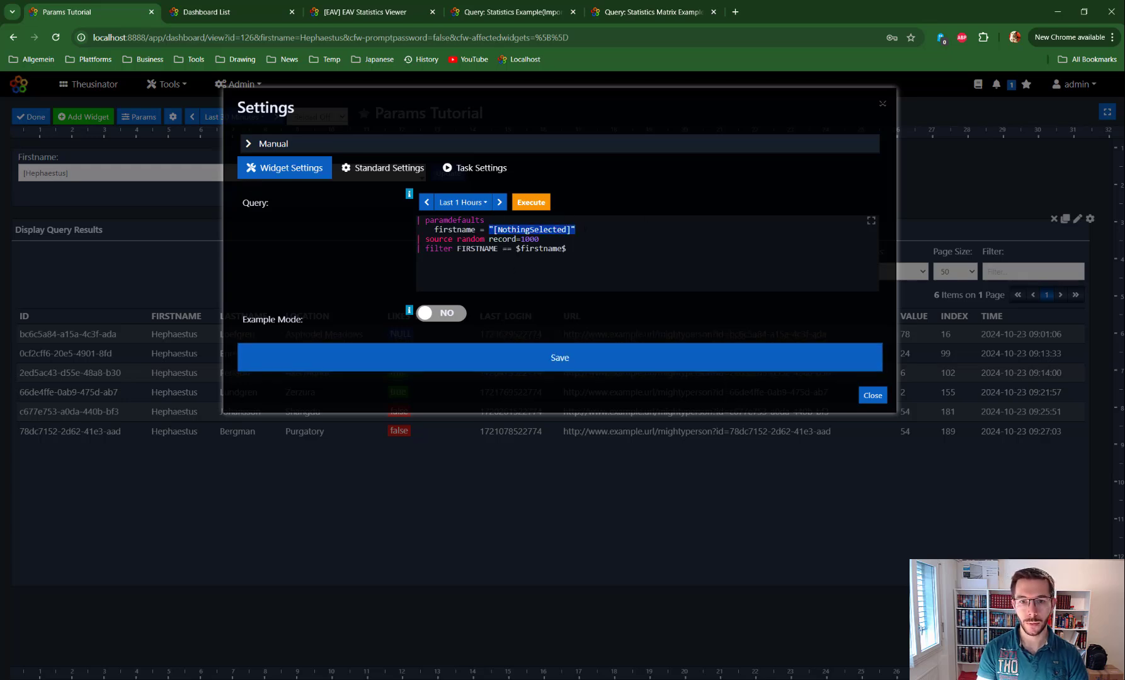
pyautogui.click(517, 248)
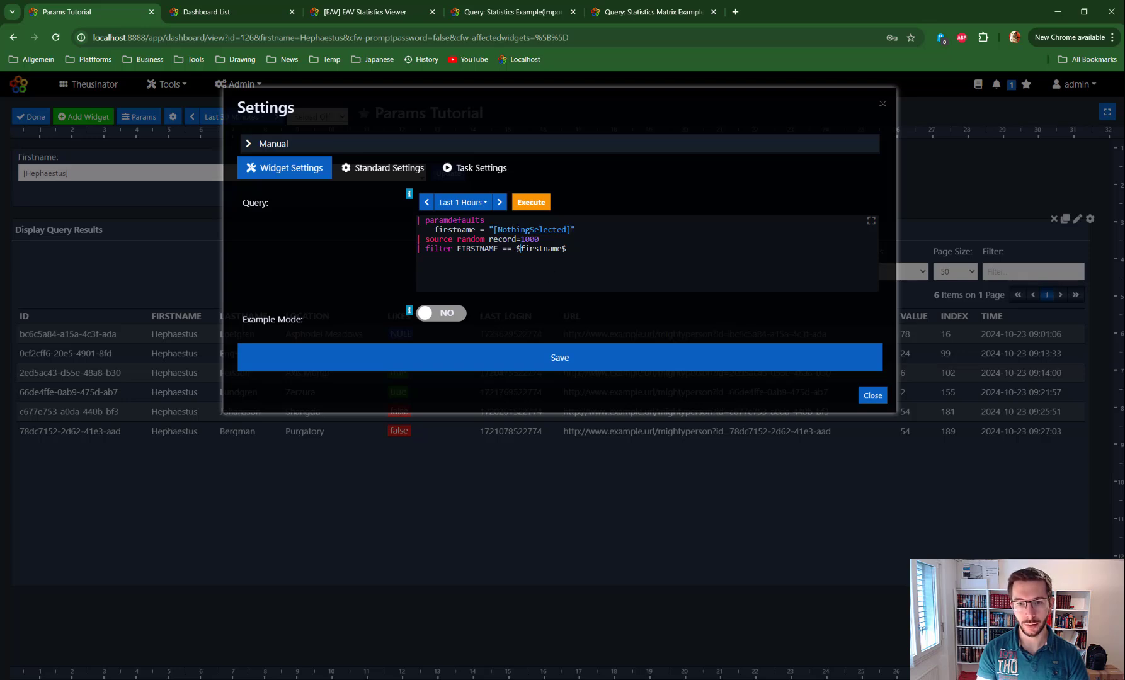
pyautogui.press('BackSpace')
pyautogui.write('am(')
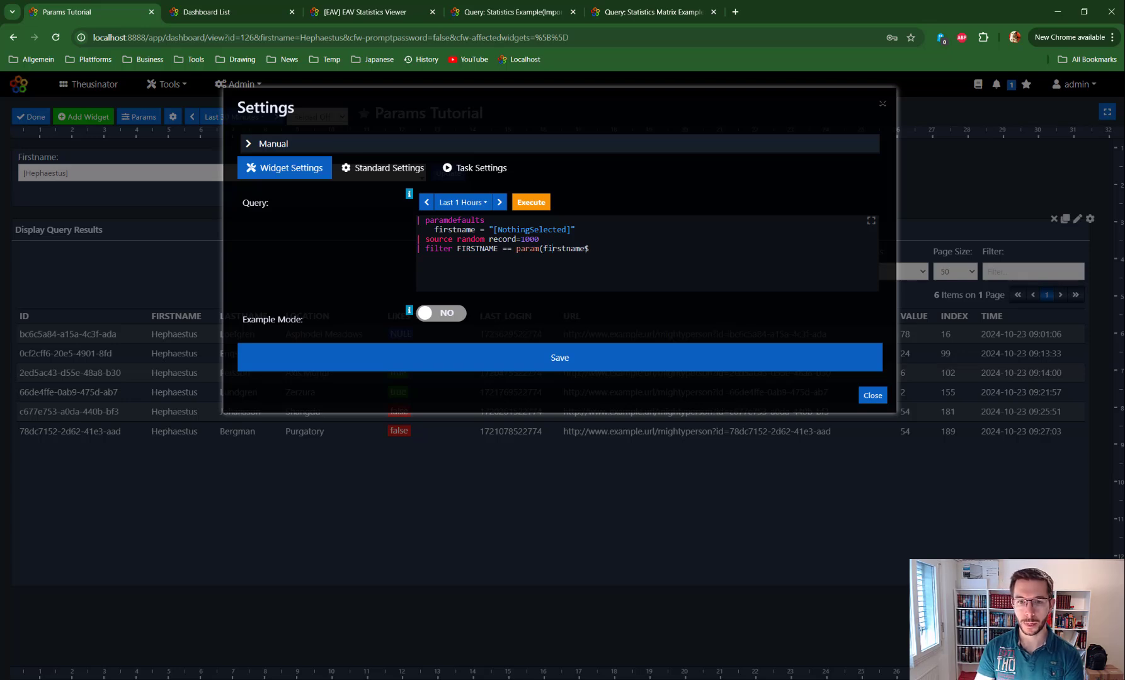
pyautogui.write(')')
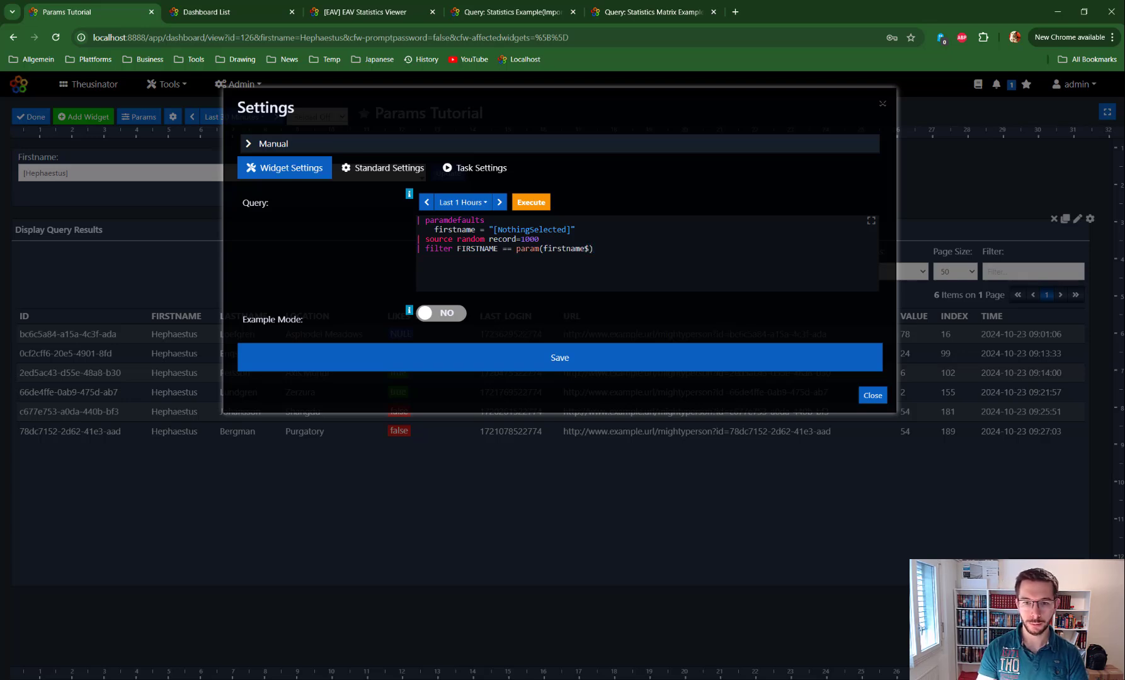
pyautogui.press('Left')
pyautogui.press('BackSpace')
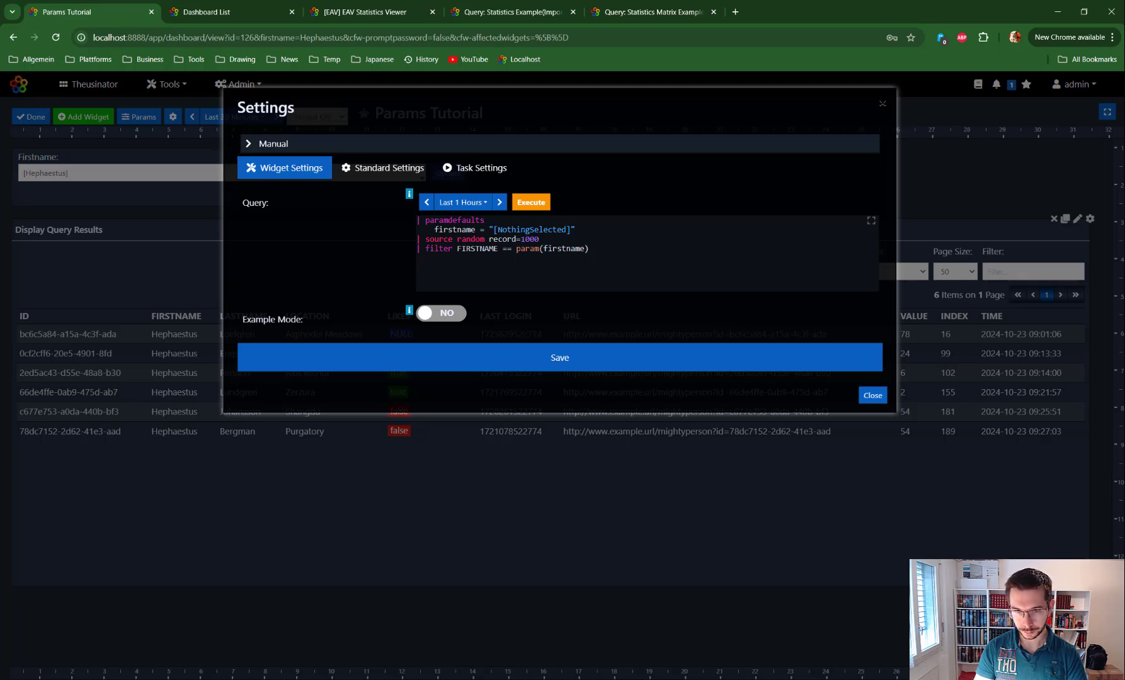
pyautogui.click(531, 202)
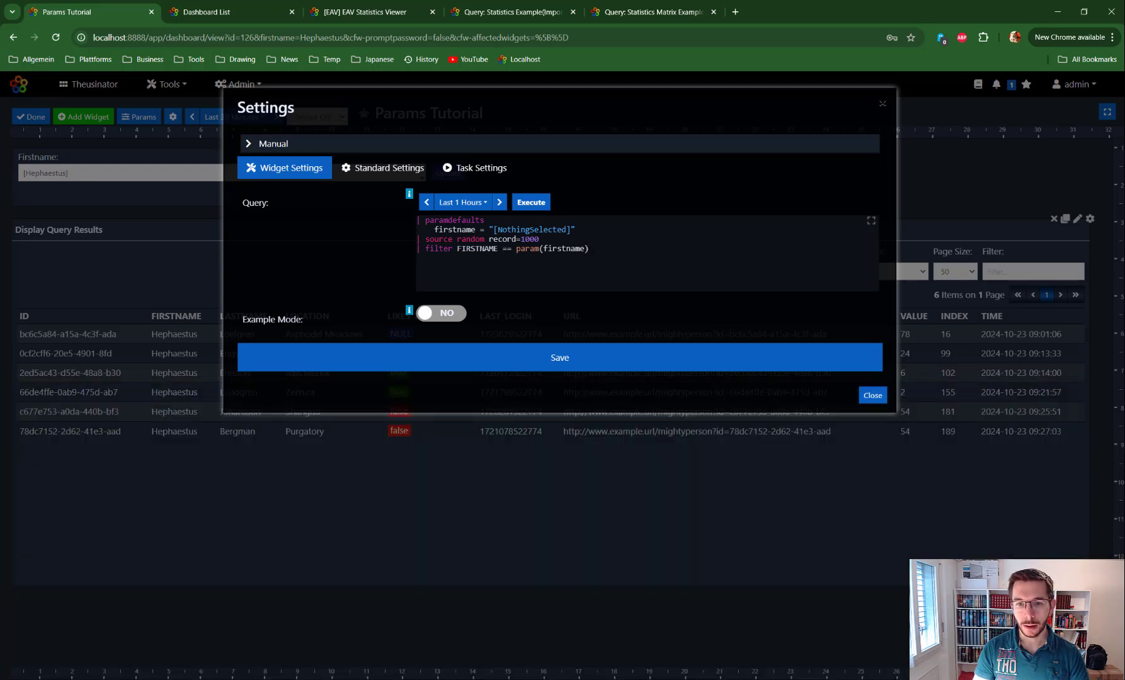
# Add "[NothingSelected]" as the second argument of param(firstname), copying the value from the paramdefaults entry
pyautogui.hotkey('ctrl', 'space')
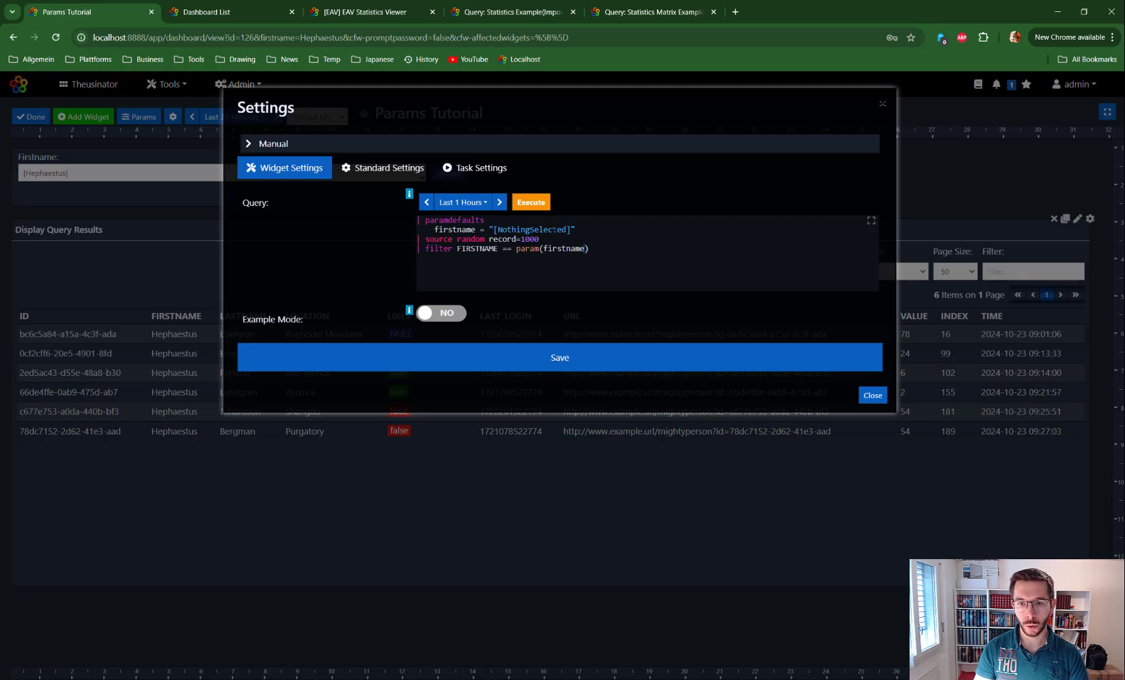
pyautogui.write(', ')
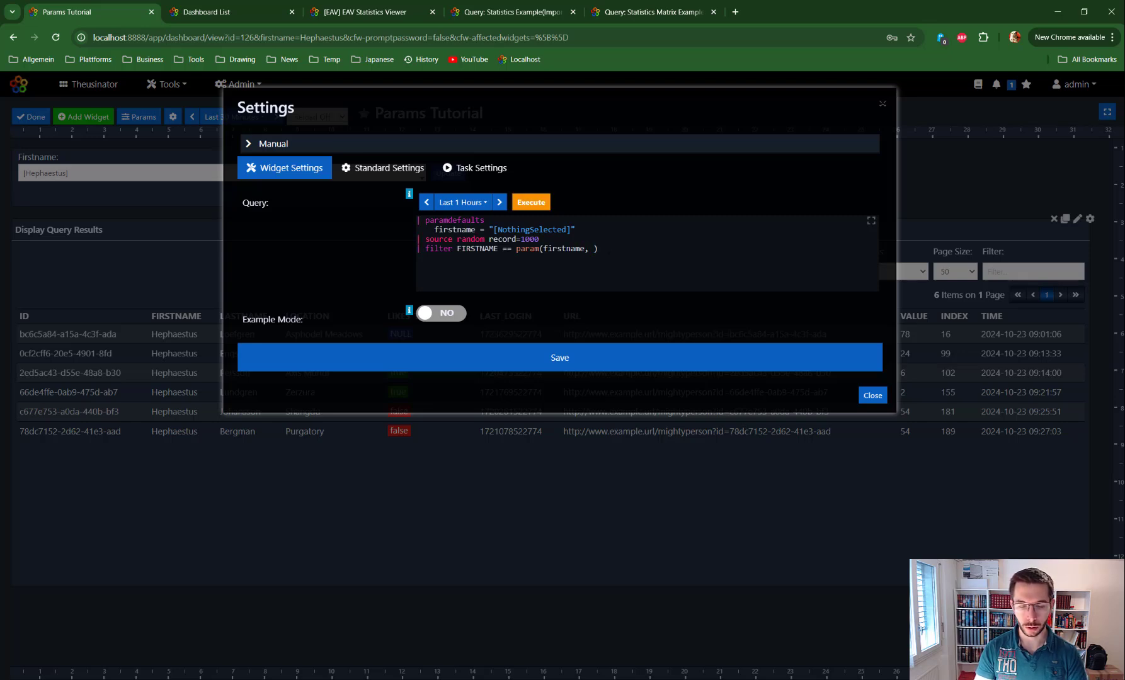
pyautogui.write('""')
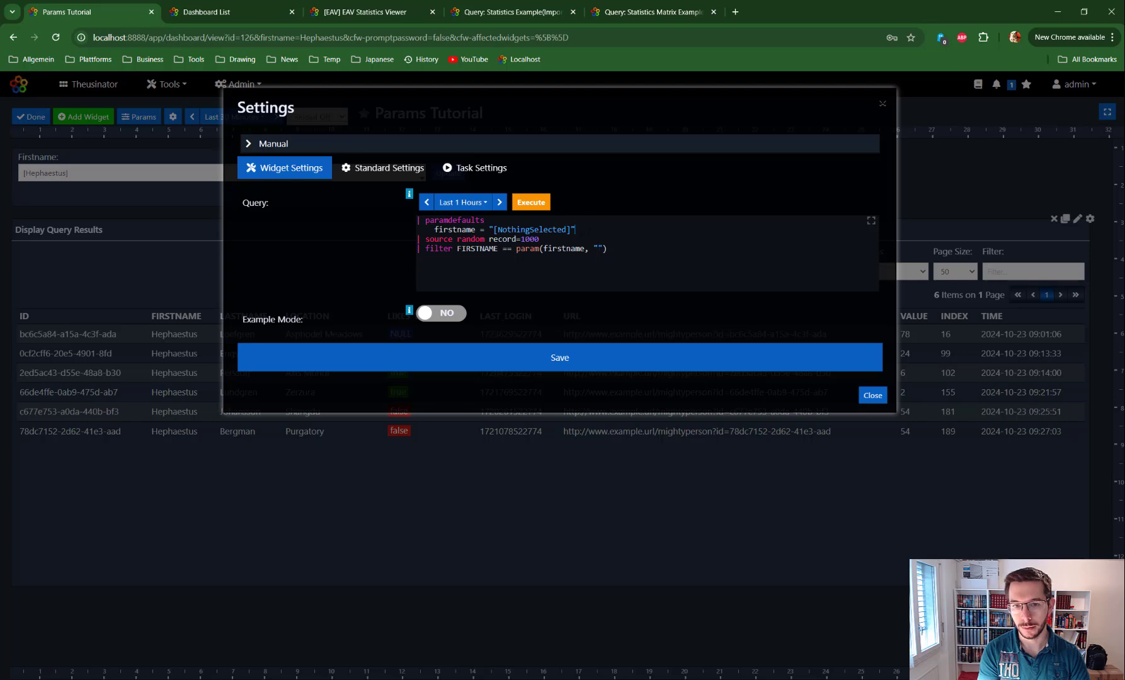
pyautogui.moveTo(576, 230); pyautogui.dragTo(489, 230)
pyautogui.hotkey('ctrl', 'c')
pyautogui.moveTo(603, 249); pyautogui.dragTo(594, 249)
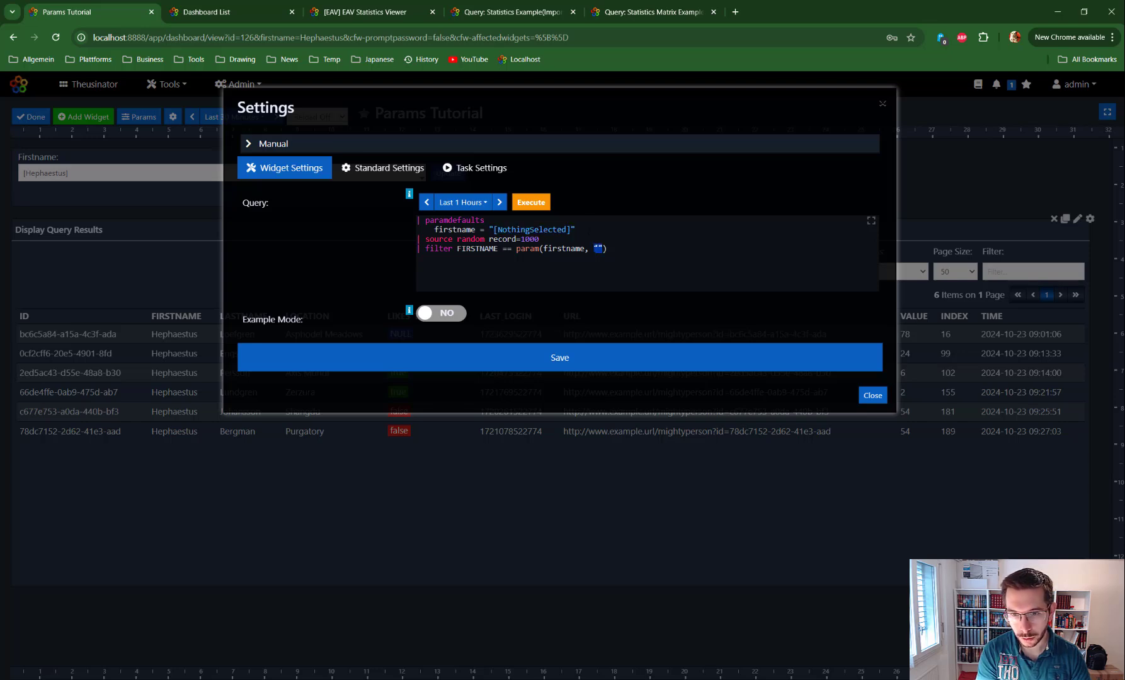
pyautogui.hotkey('ctrl', 'v')
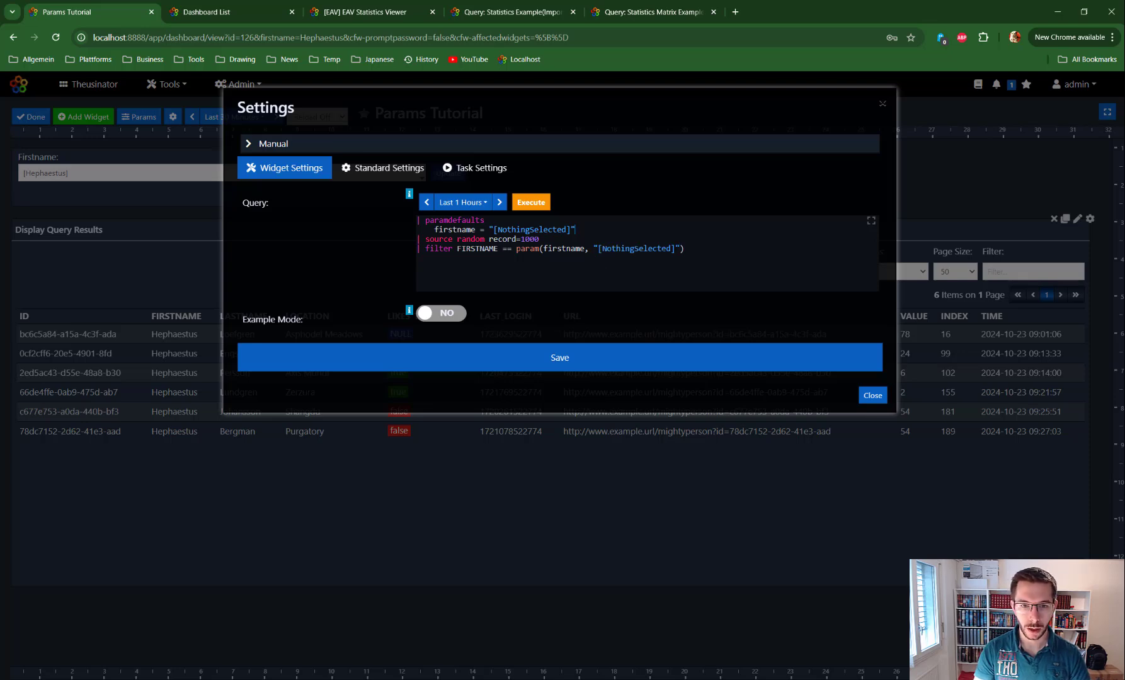
# Remove the paramdefaults command with its firstname entry from the query and execute it
pyautogui.moveTo(575, 230); pyautogui.dragTo(383, 221)
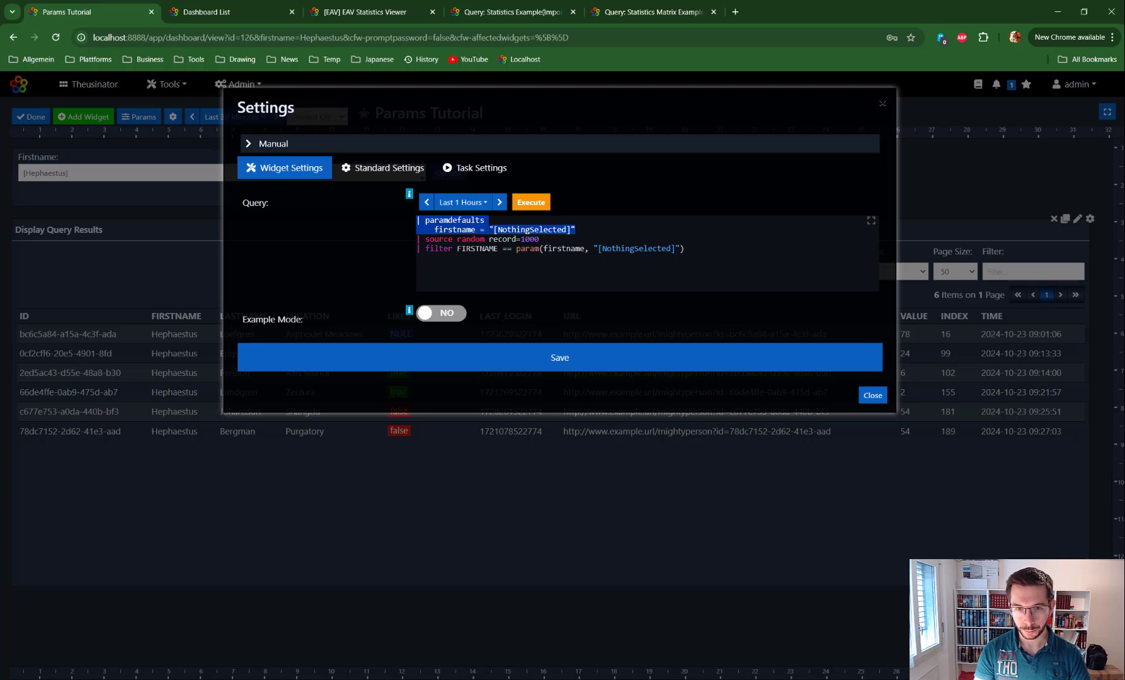
pyautogui.press('BackSpace')
pyautogui.hotkey('ctrl', 'Return')
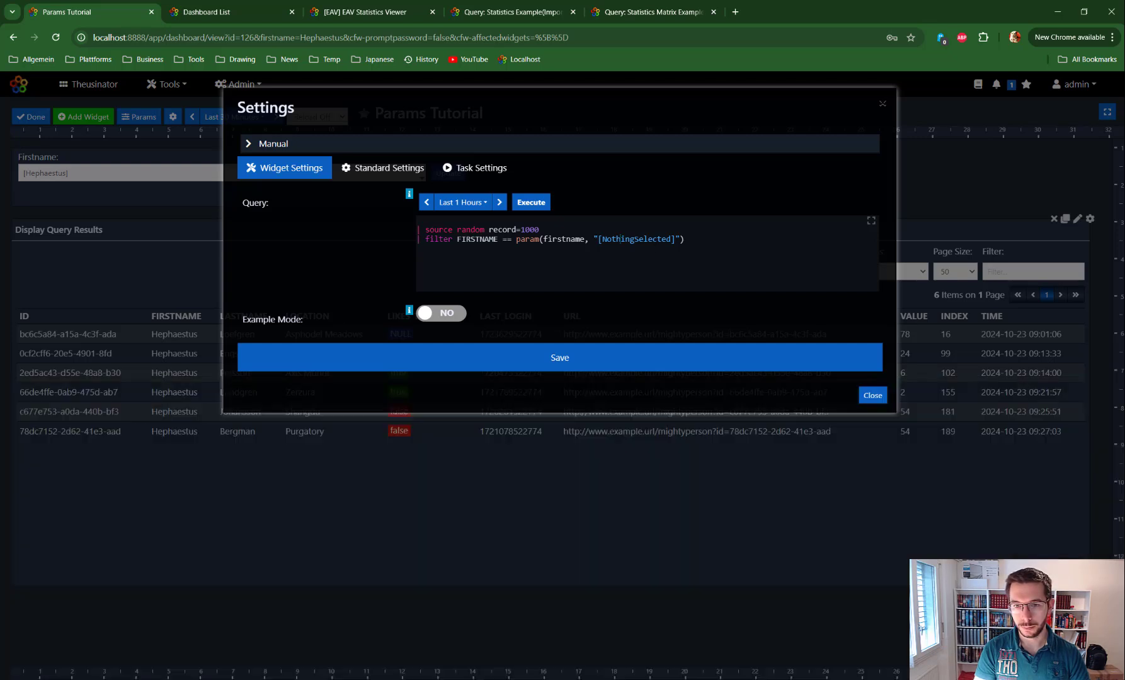
pyautogui.doubleClick(636, 239)
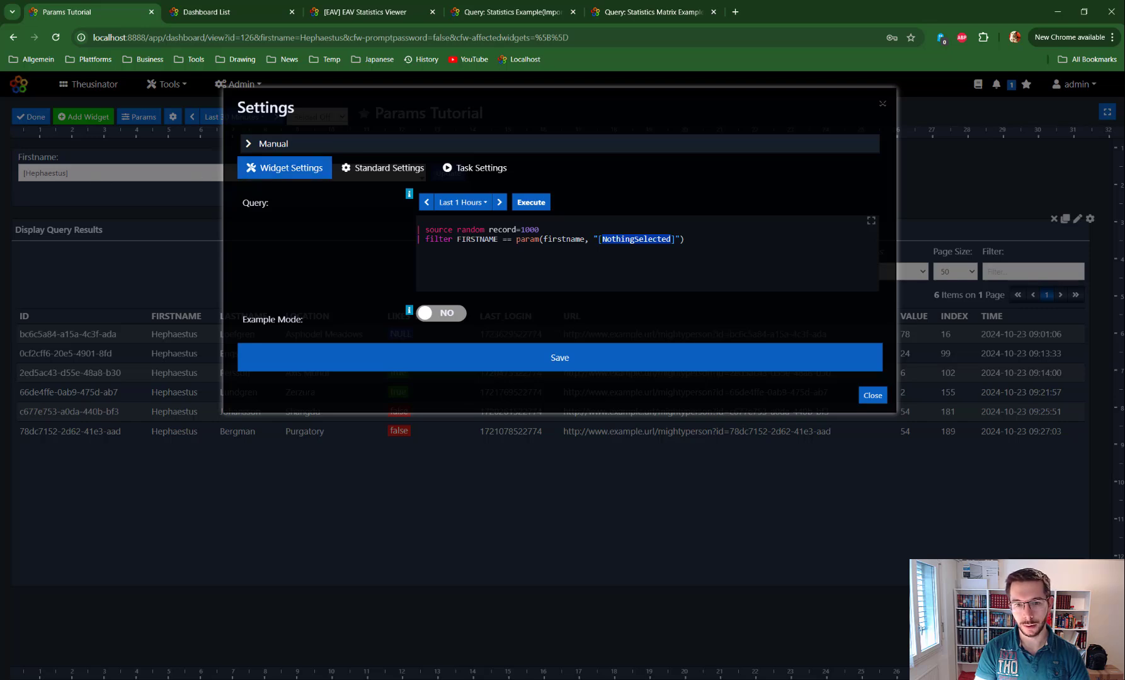
# Insert an if() call before FIRSTNAME in the filter line and copy param(firstname, into its parentheses
pyautogui.click(457, 239)
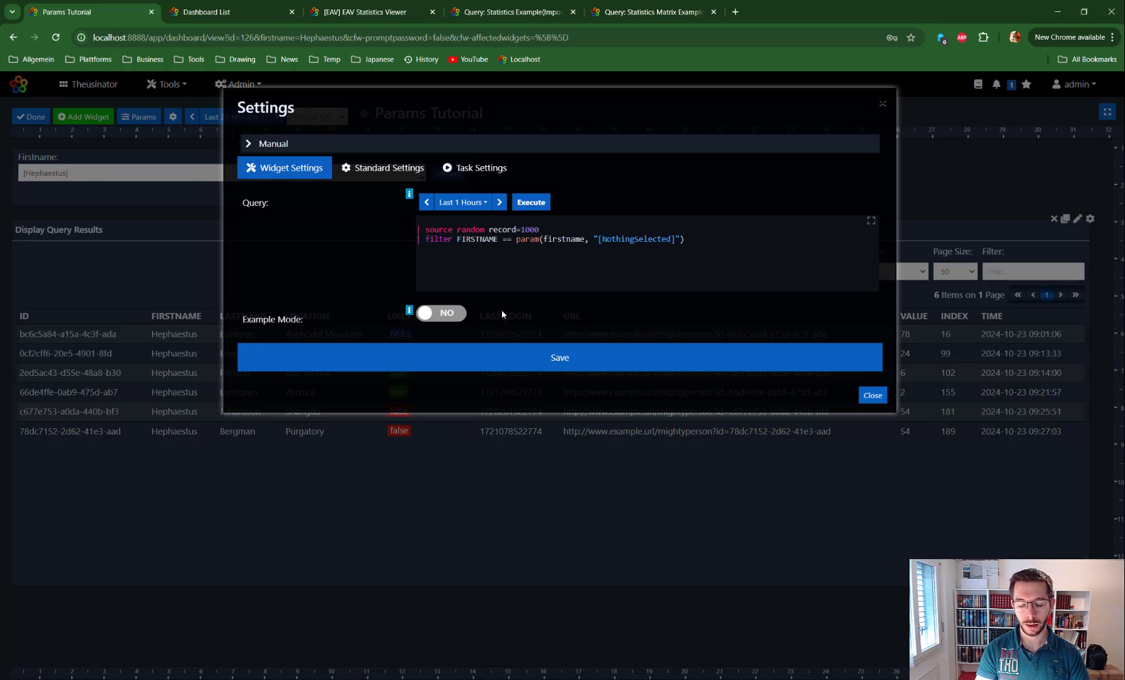
pyautogui.write('if')
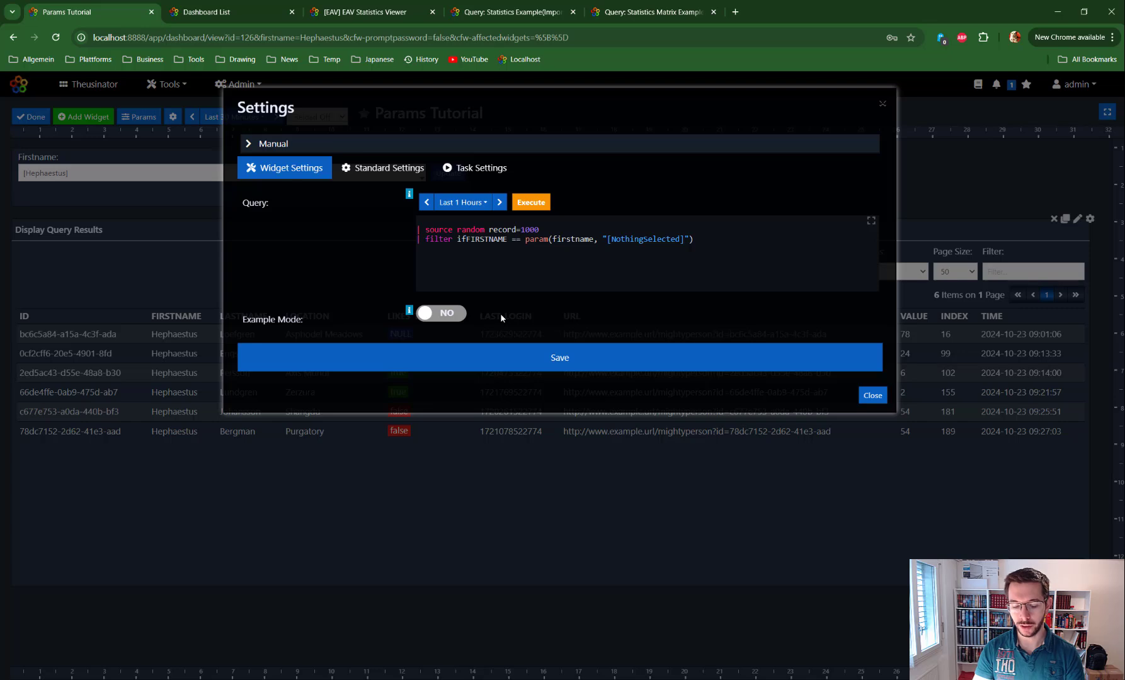
pyautogui.write('(')
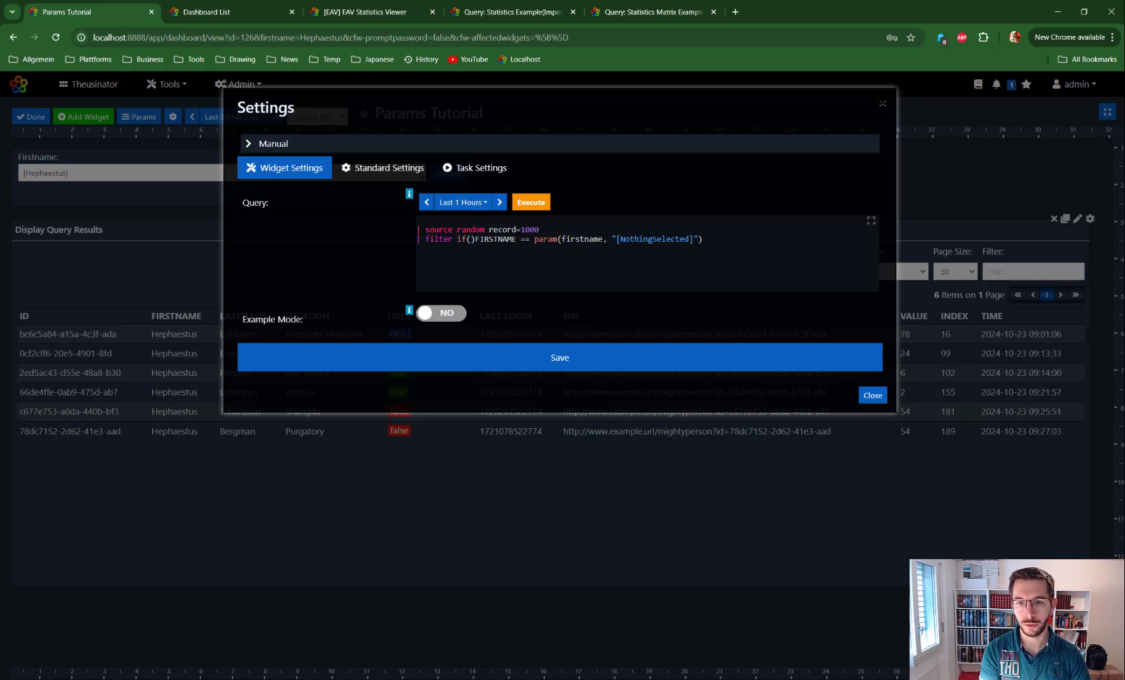
pyautogui.moveTo(608, 240); pyautogui.dragTo(534, 240)
pyautogui.hotkey('ctrl', 'c')
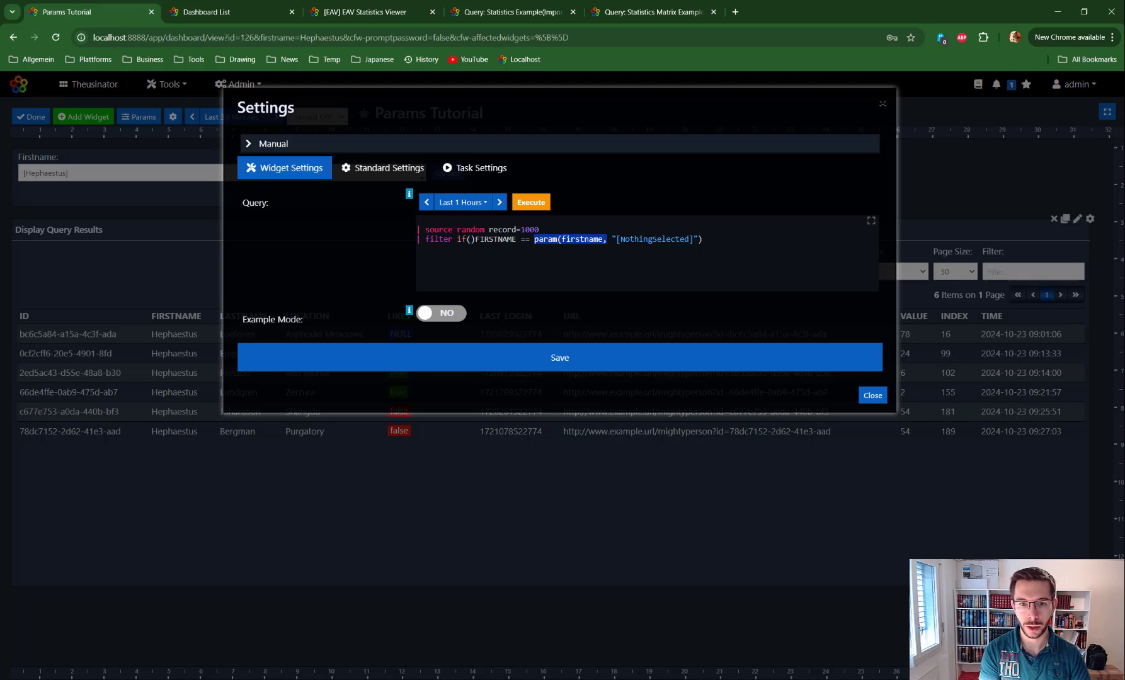
pyautogui.click(471, 239)
pyautogui.hotkey('ctrl', 'v')
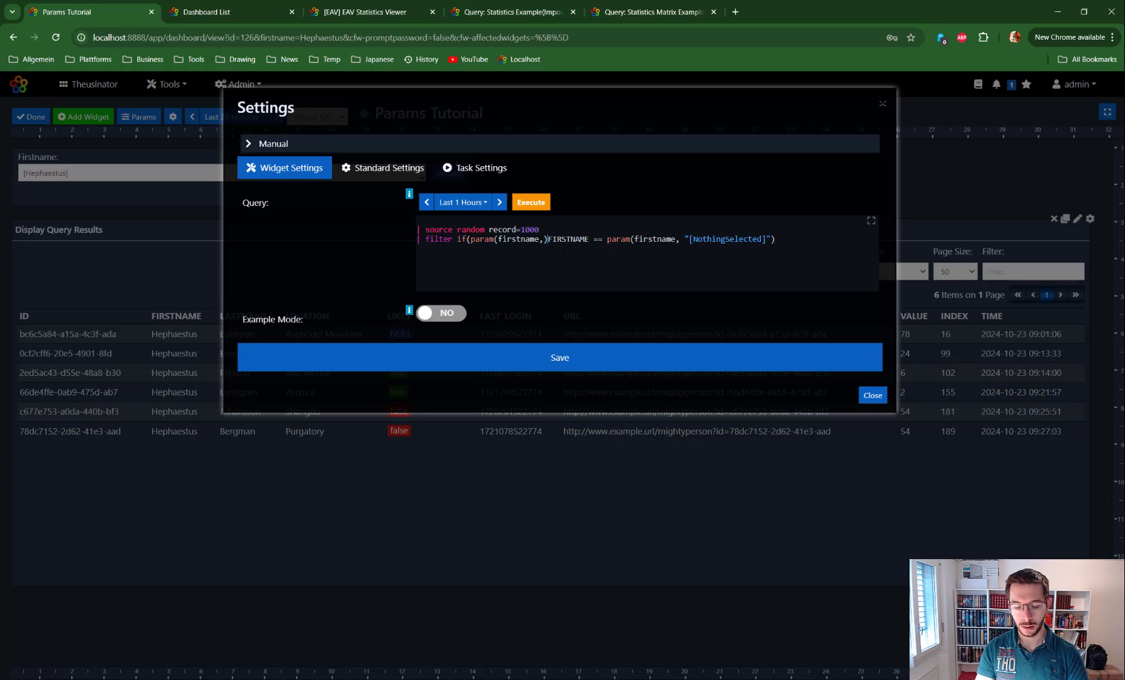
# Complete the if() arguments so they read param(firstname, null) == null, true, with a trailing comma for the third argument
pyautogui.write(') ')
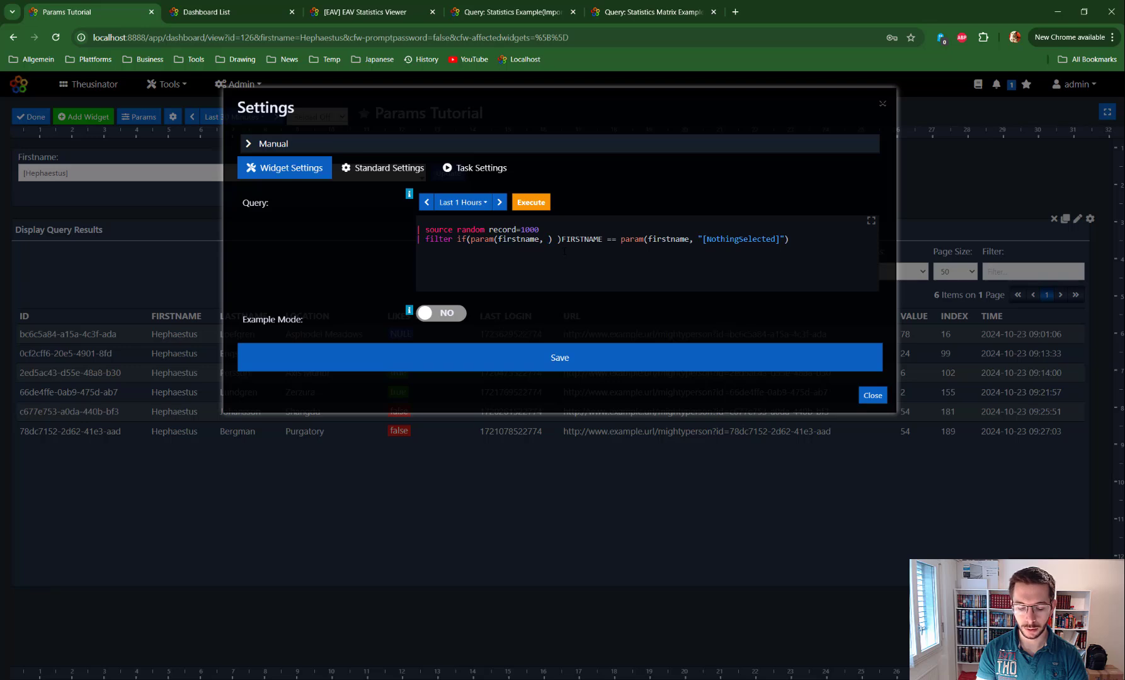
pyautogui.write(' null')
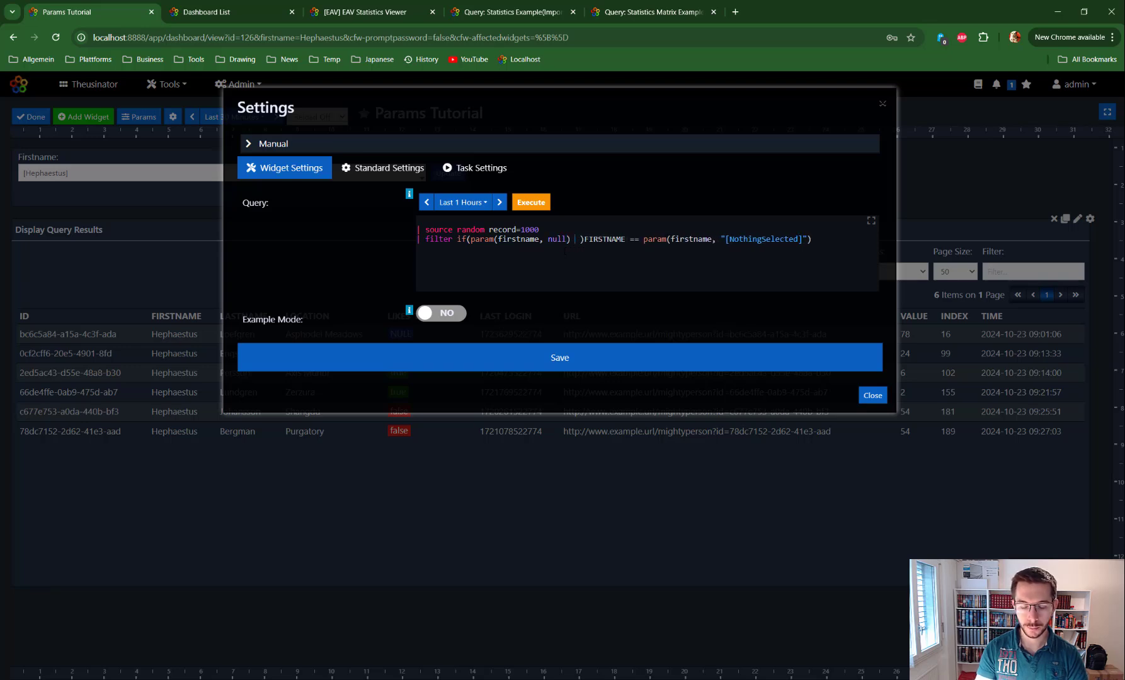
pyautogui.write(' == ')
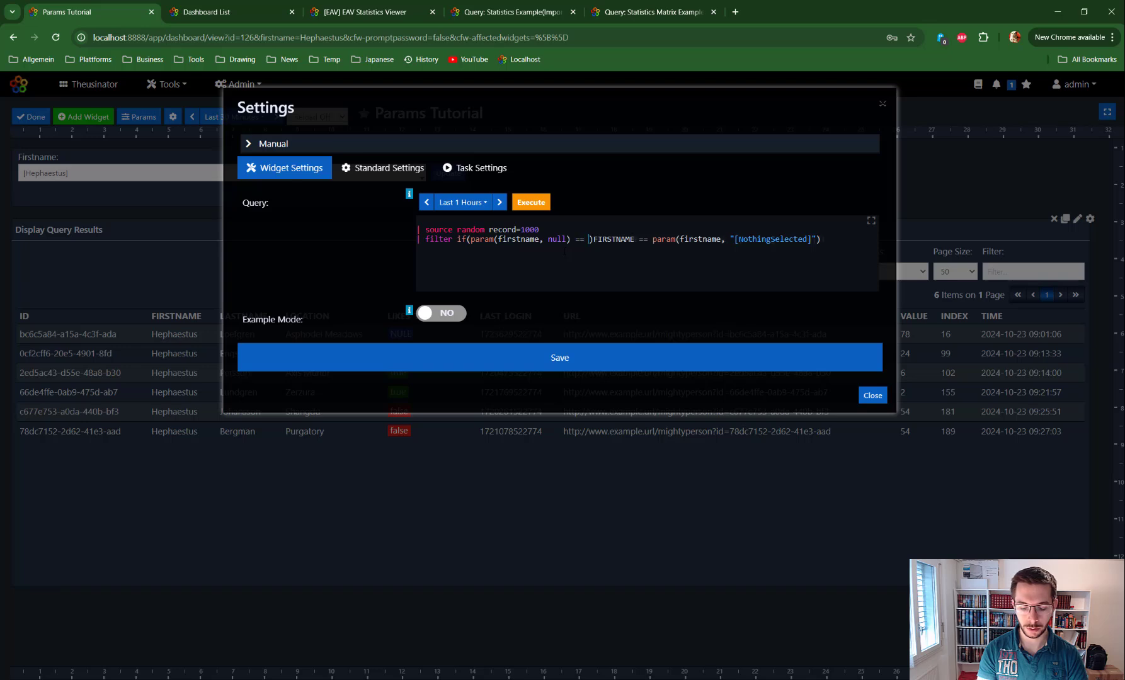
pyautogui.write('null,  ')
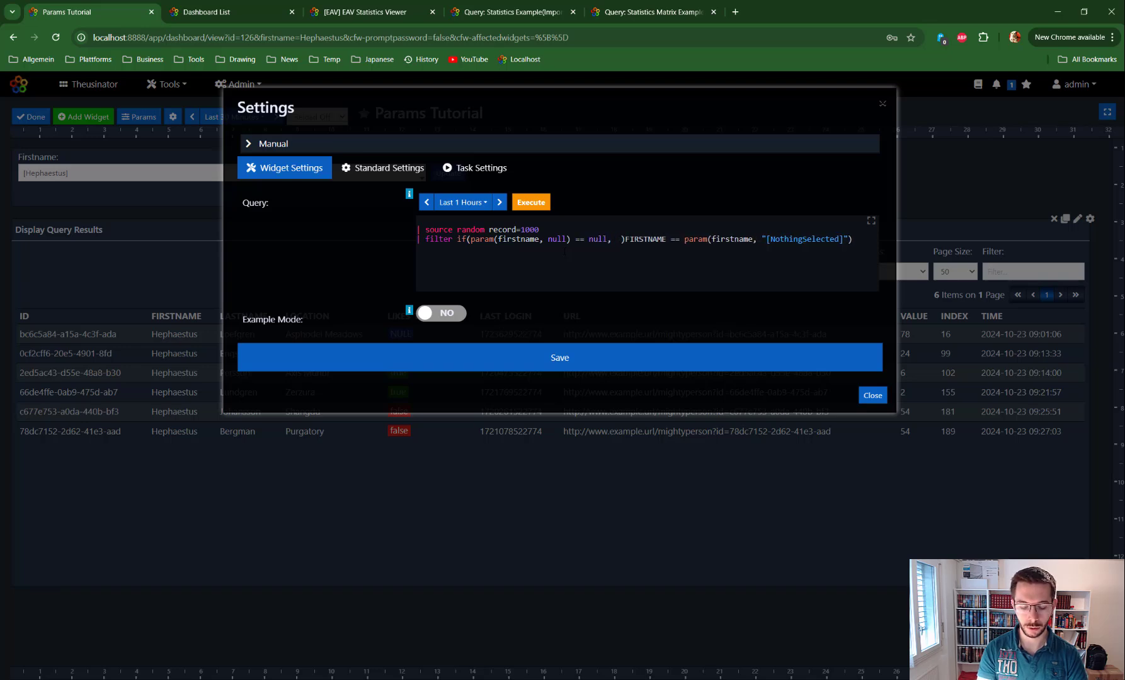
pyautogui.write('true')
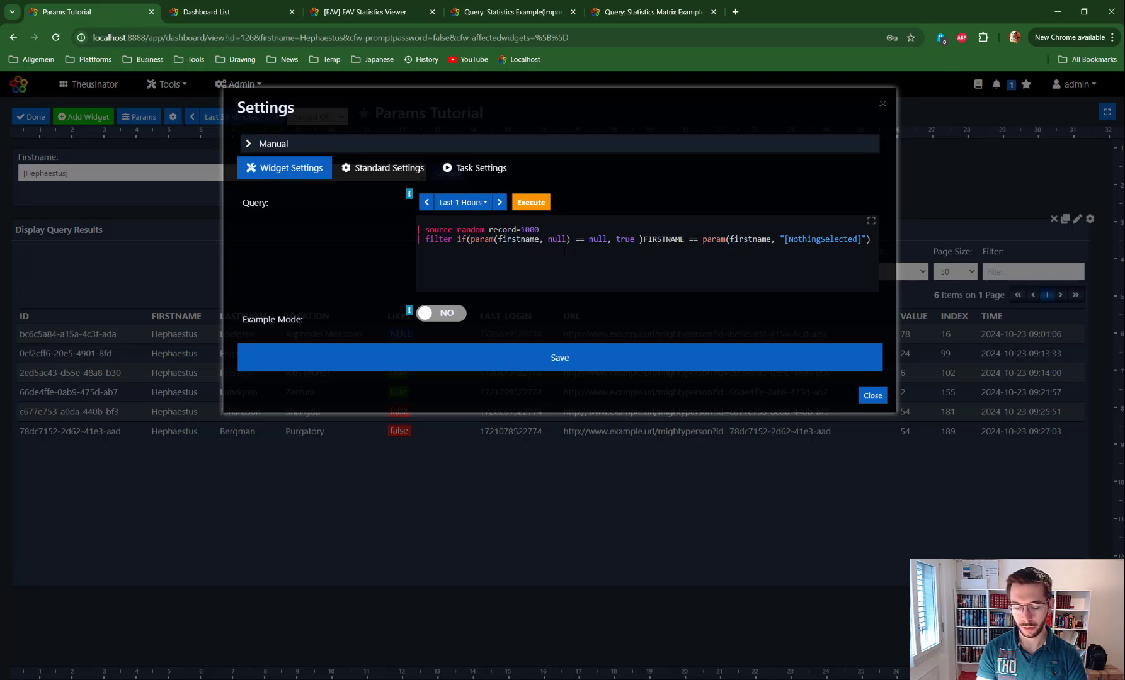
pyautogui.write(',')
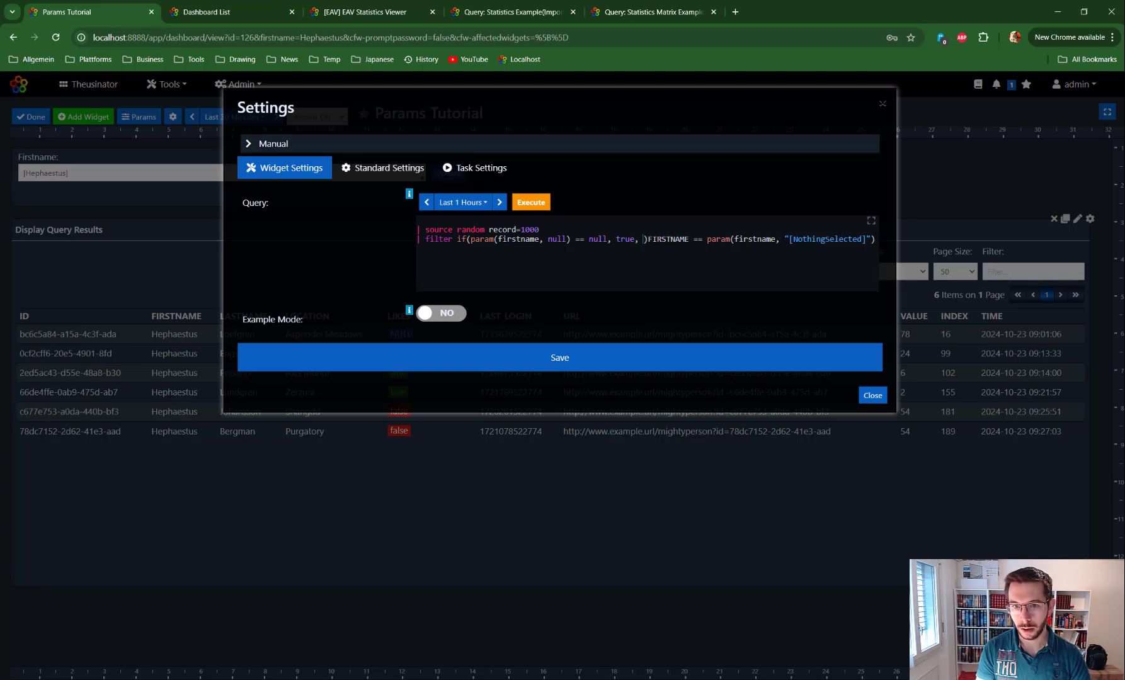
# Put each if() argument on its own line and replace the closing parenthesis before FIRSTNAME with an opening one
pyautogui.press('Return')
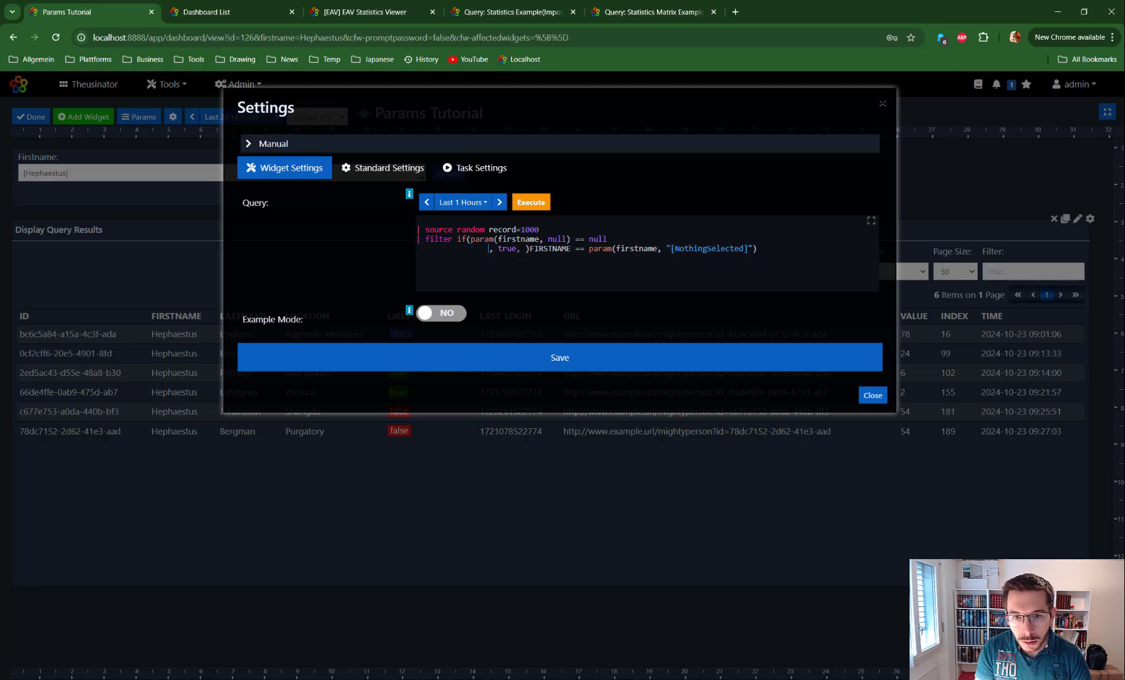
pyautogui.press('Return')
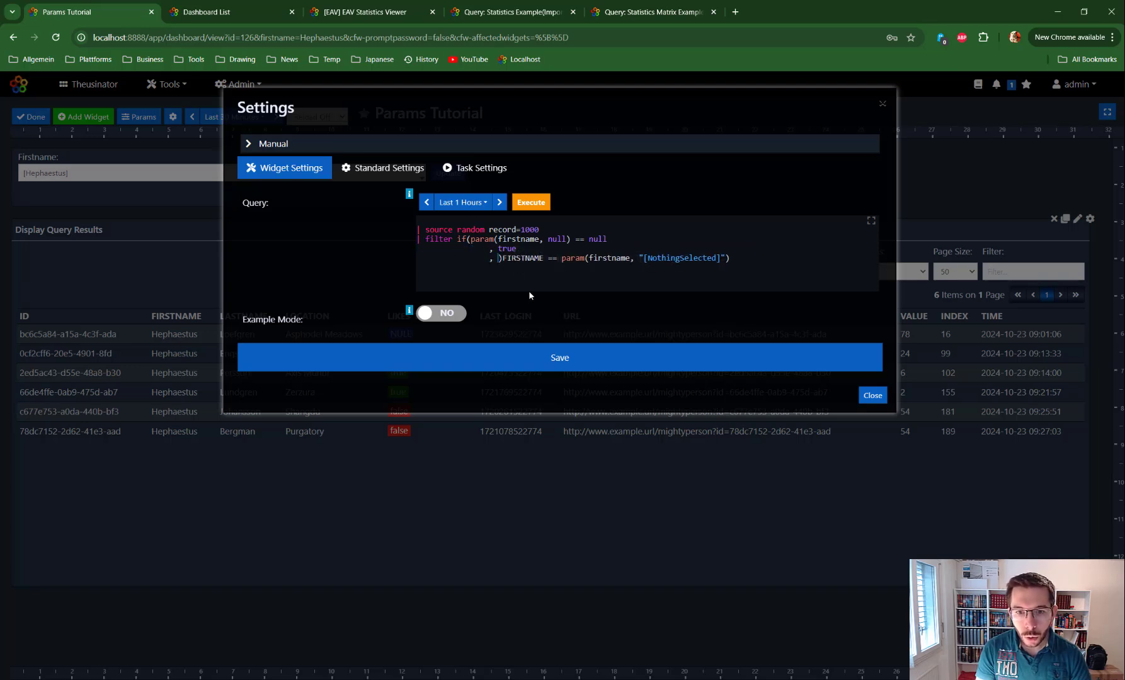
pyautogui.press('Delete')
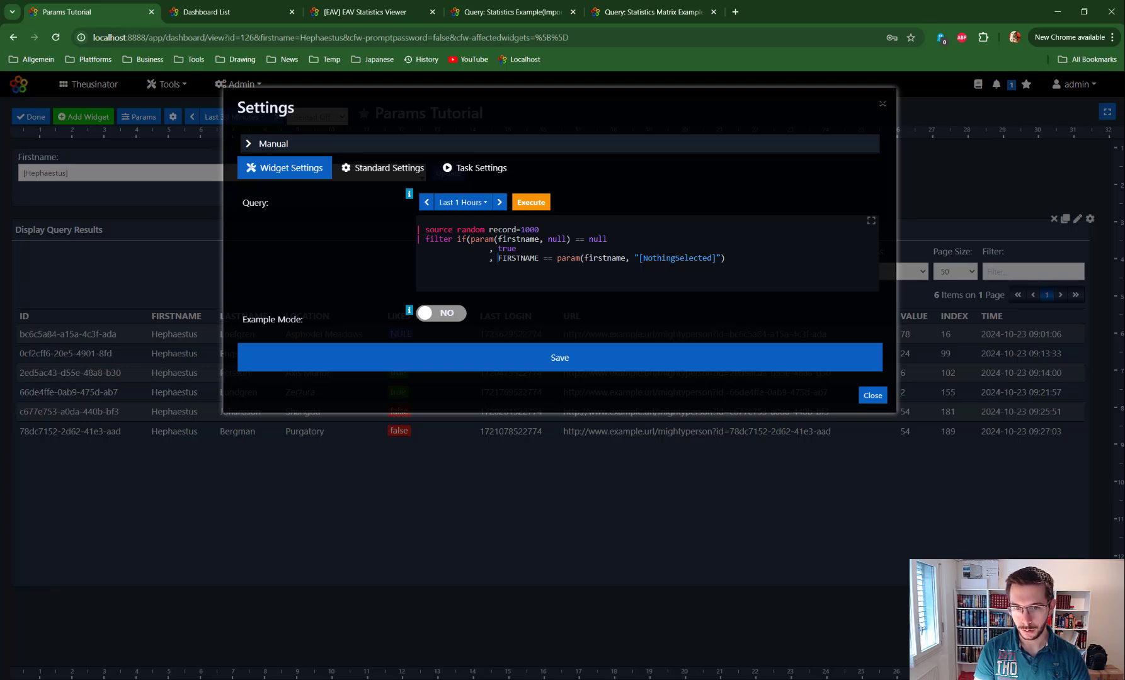
pyautogui.write('(')
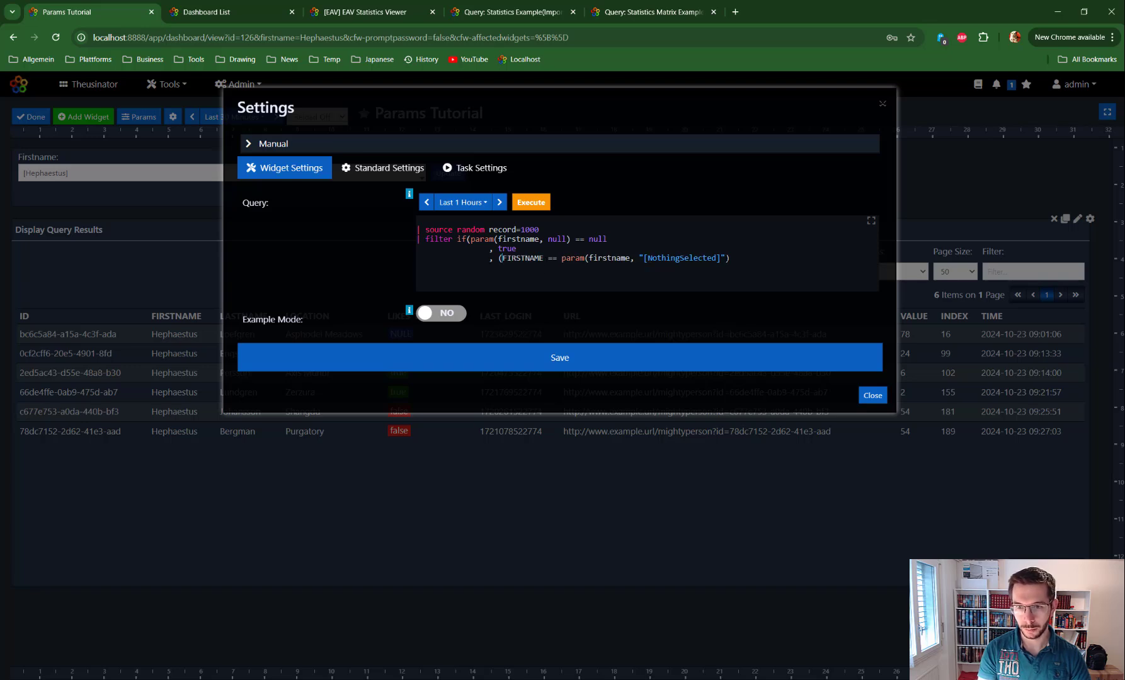
# Remove the "[NothingSelected]" default from param(firstname), close both the comparison's and the if() parentheses, and execute the query
pyautogui.moveTo(726, 259); pyautogui.dragTo(636, 258)
pyautogui.press('BackSpace')
pyautogui.press('BackSpace')
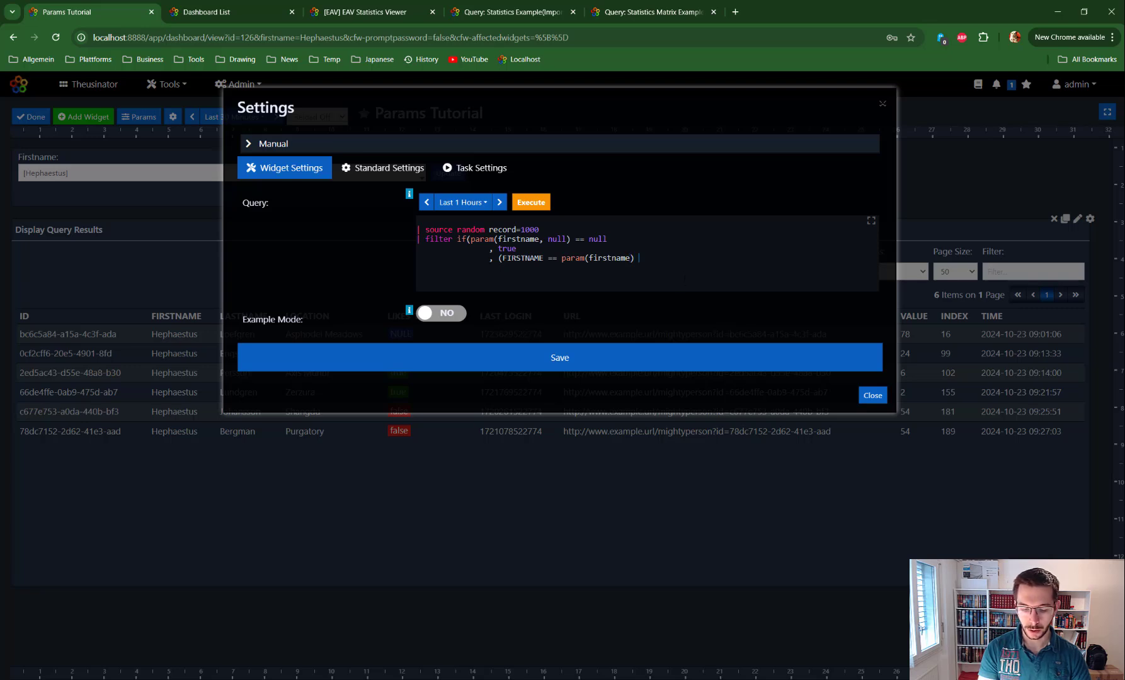
pyautogui.write(')')
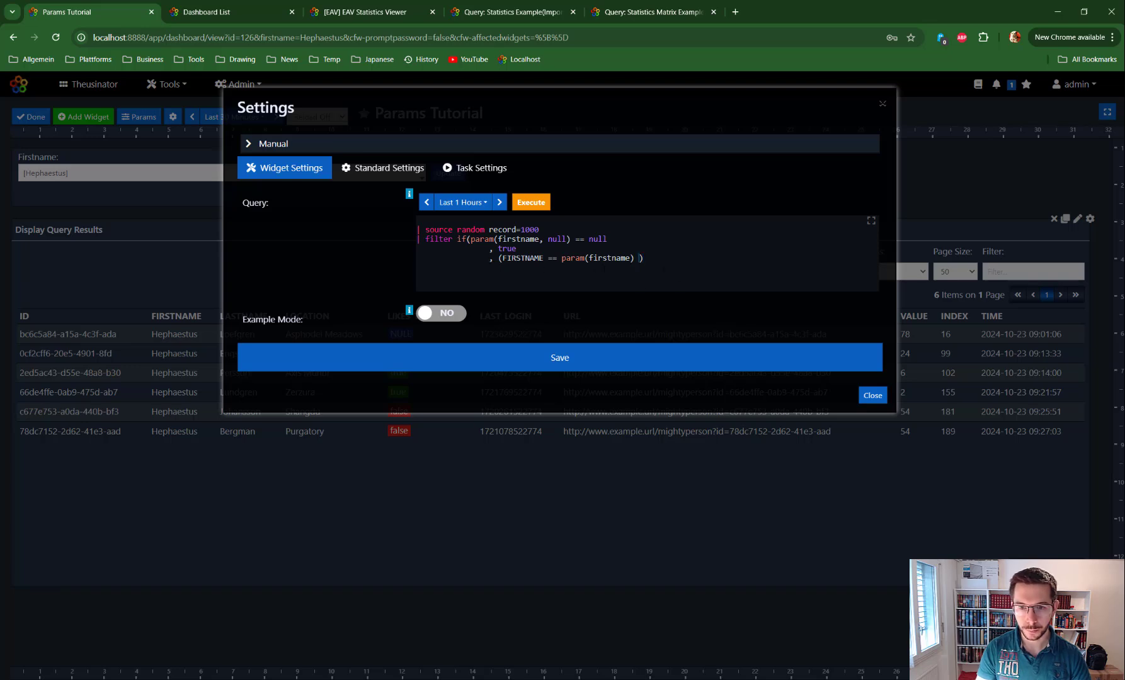
pyautogui.press('Return')
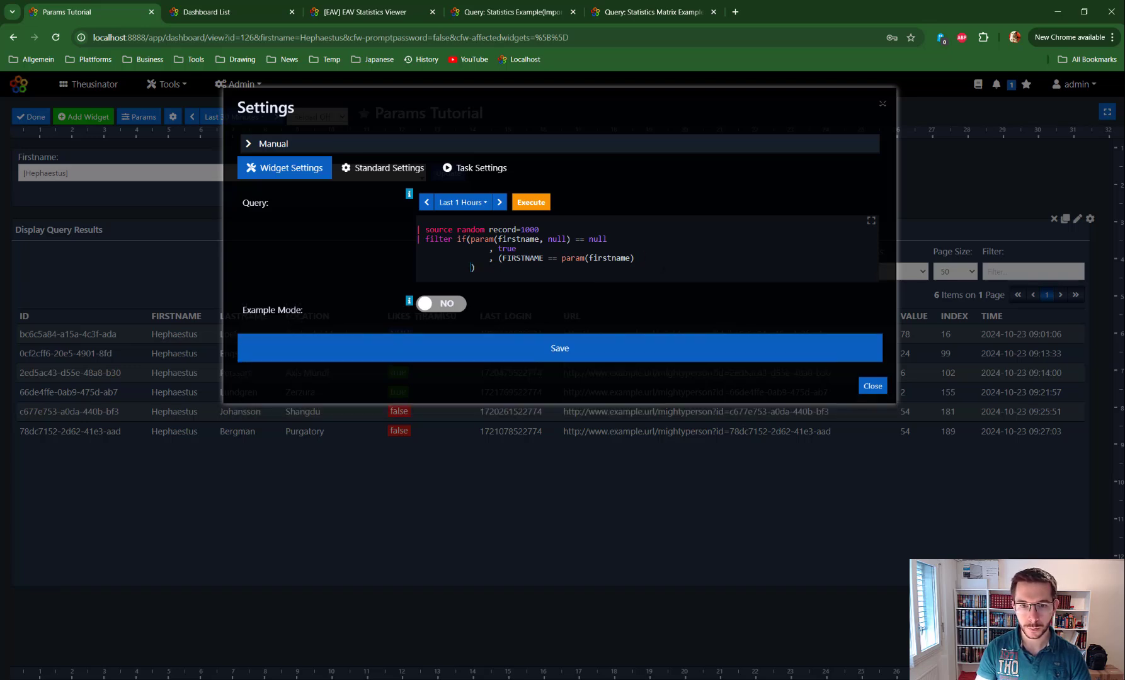
pyautogui.click(531, 202)
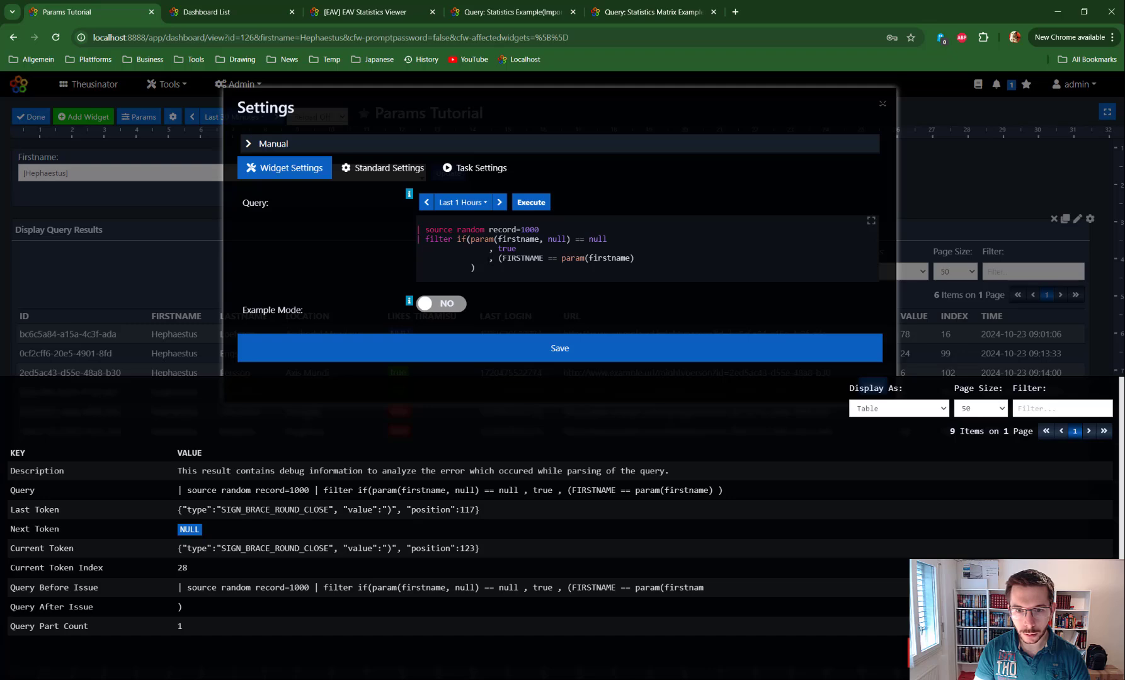
pyautogui.write(')')
pyautogui.hotkey('ctrl', 'Return')
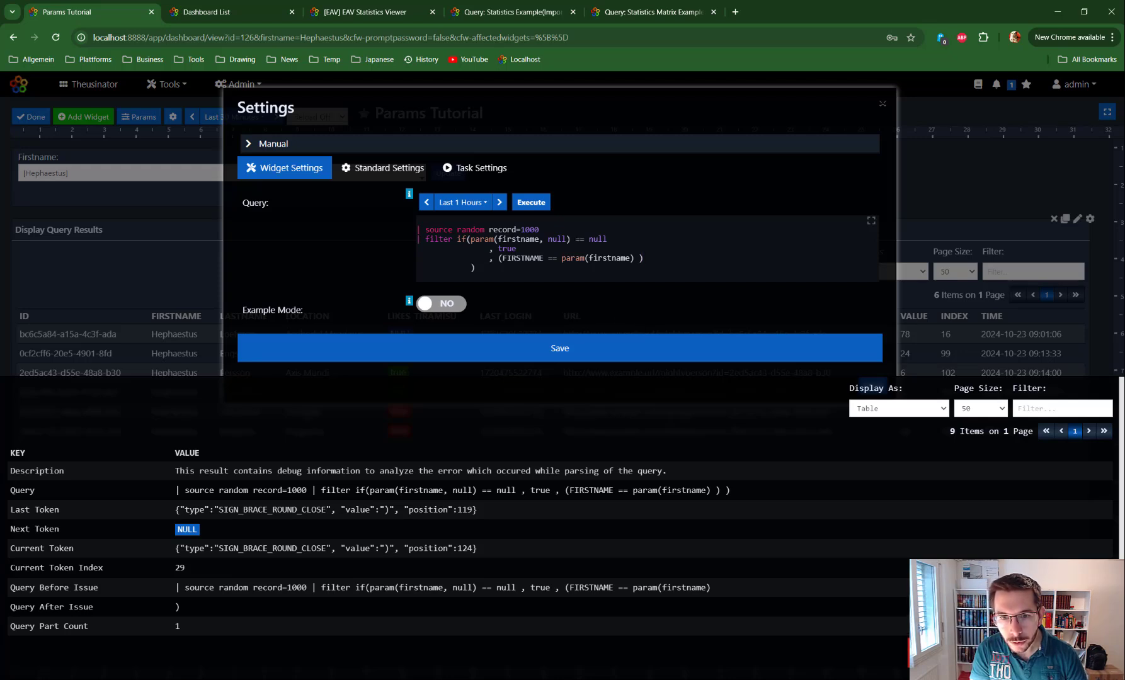
# Add true == in front of the if() call in the filter line and save the widget settings
pyautogui.click(574, 239)
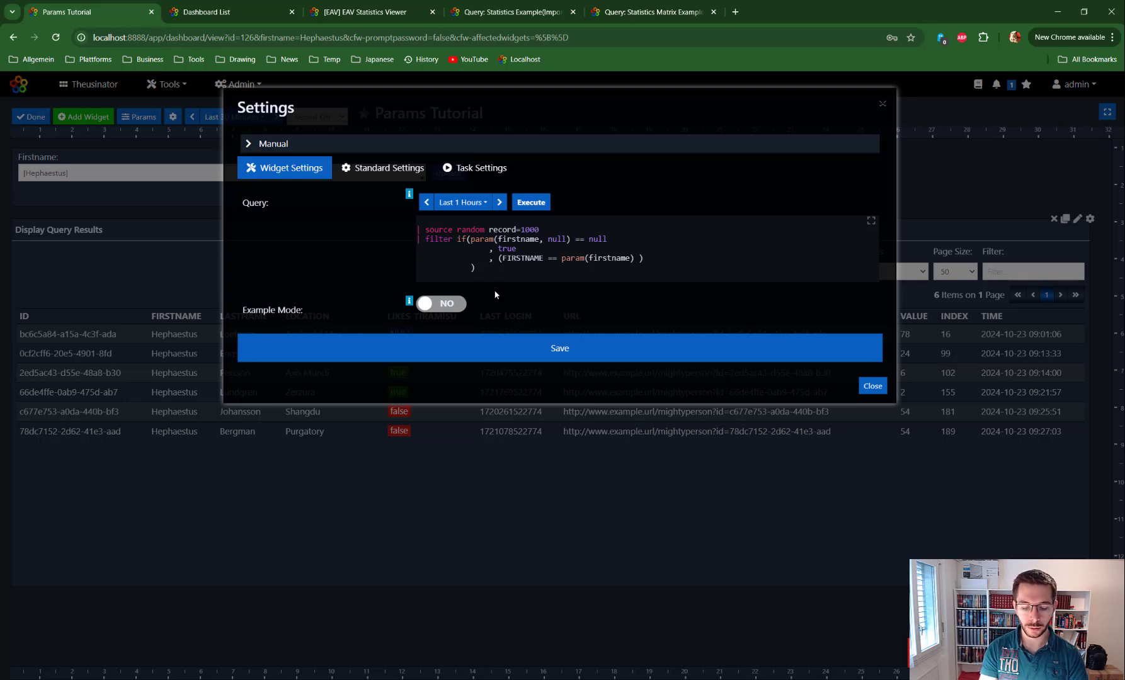
pyautogui.write('true')
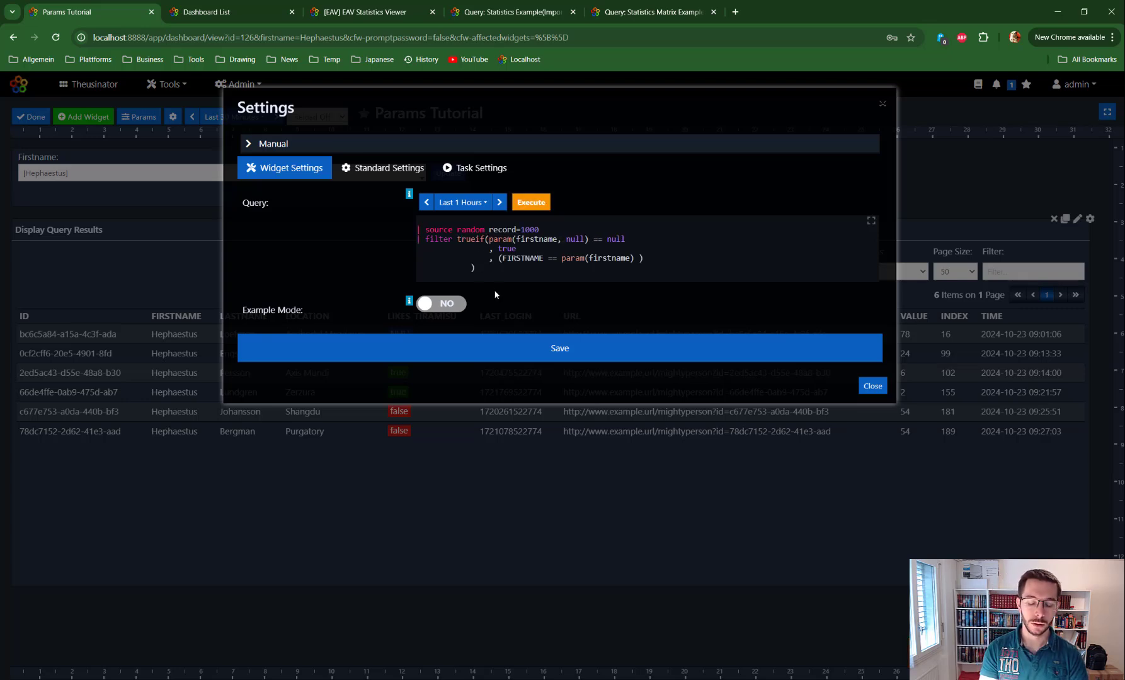
pyautogui.write(' =')
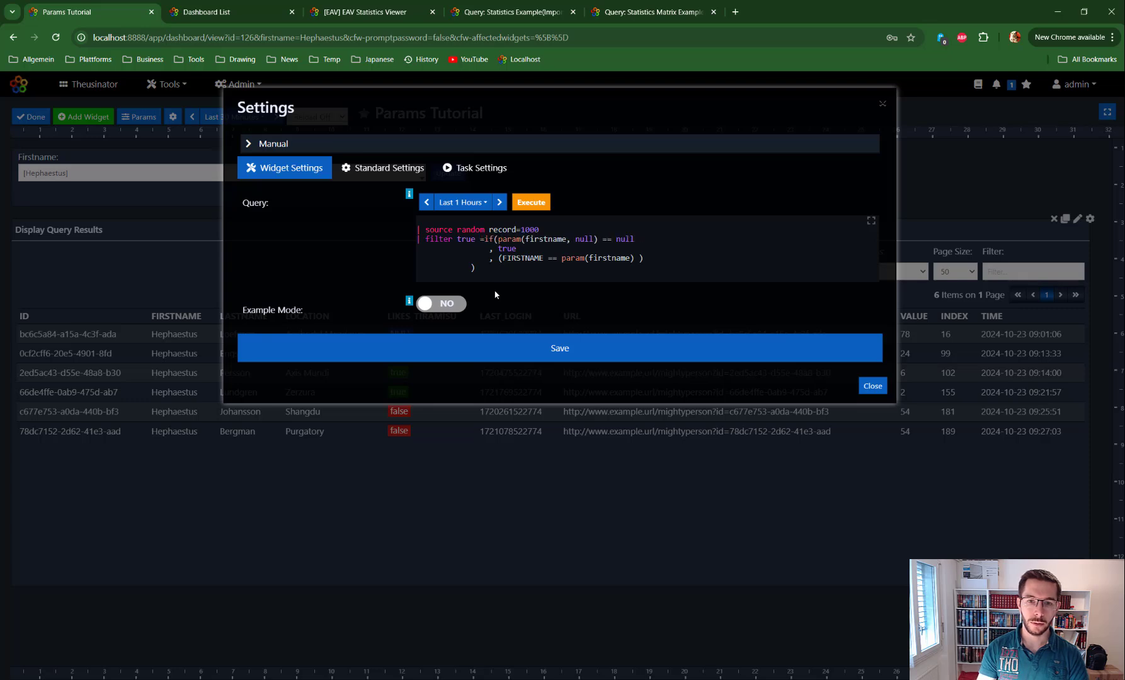
pyautogui.write('=')
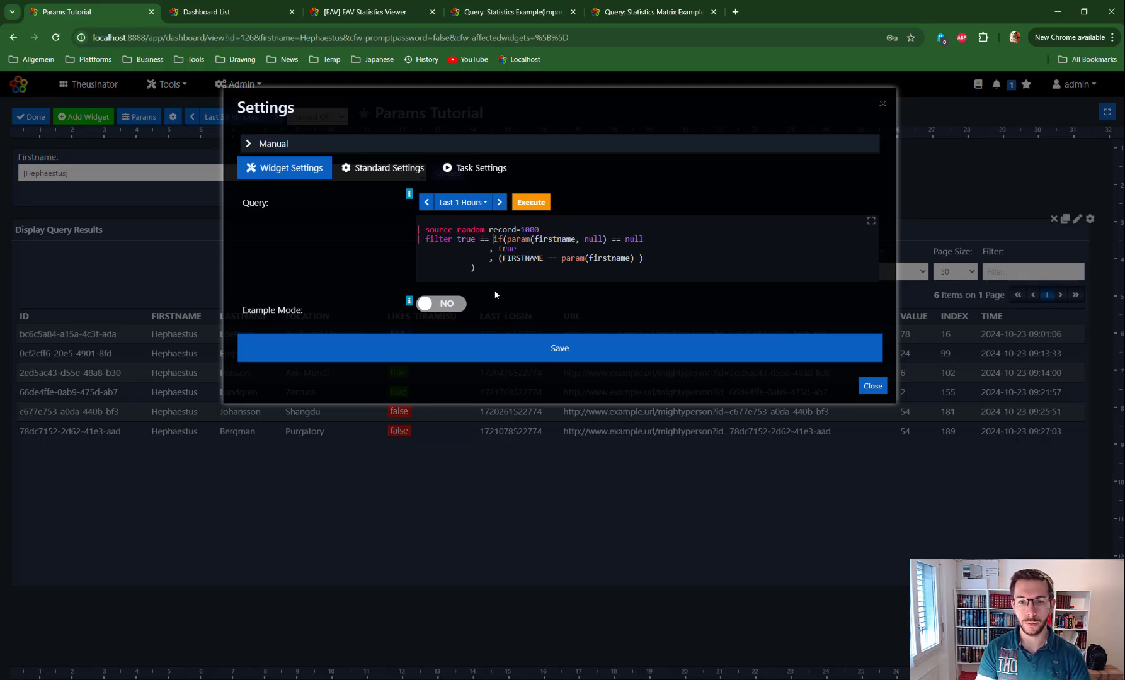
pyautogui.click(566, 351)
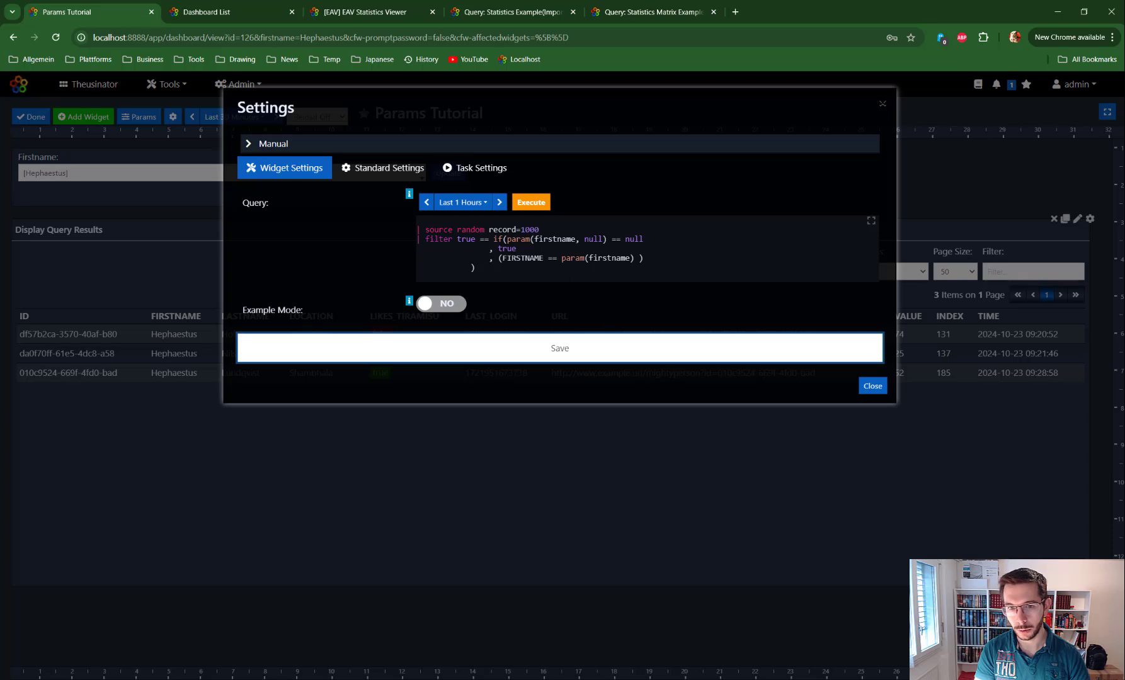
# Execute the query with the if() filter to check its results and close the widget settings
pyautogui.click(535, 206)
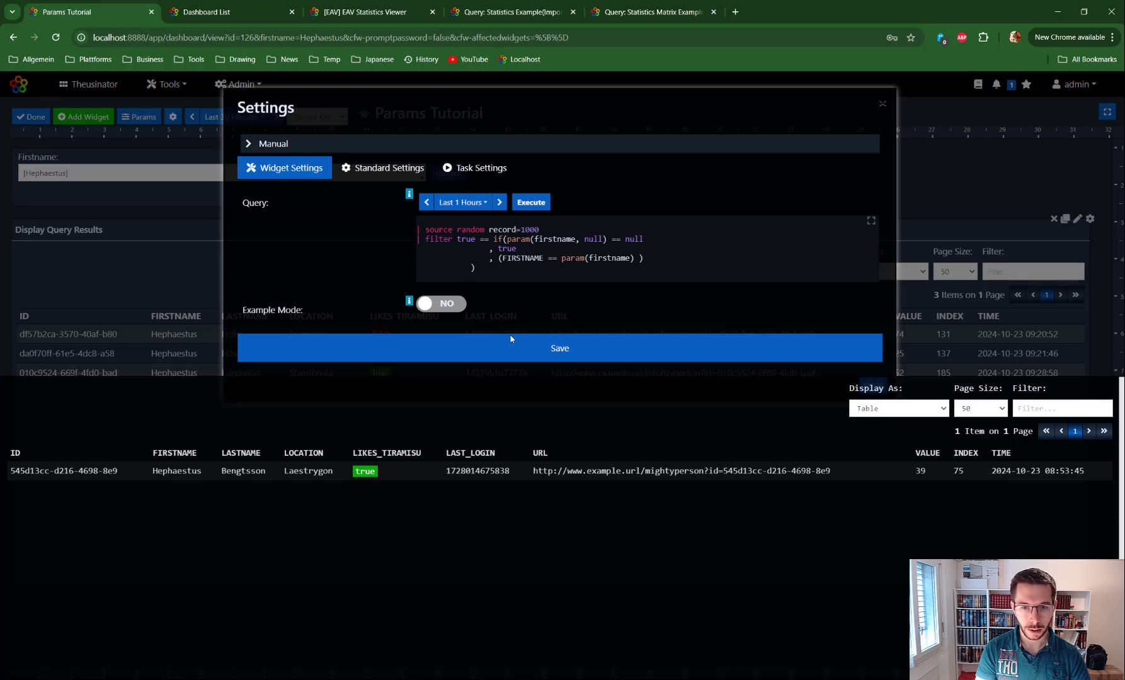
pyautogui.click(533, 202)
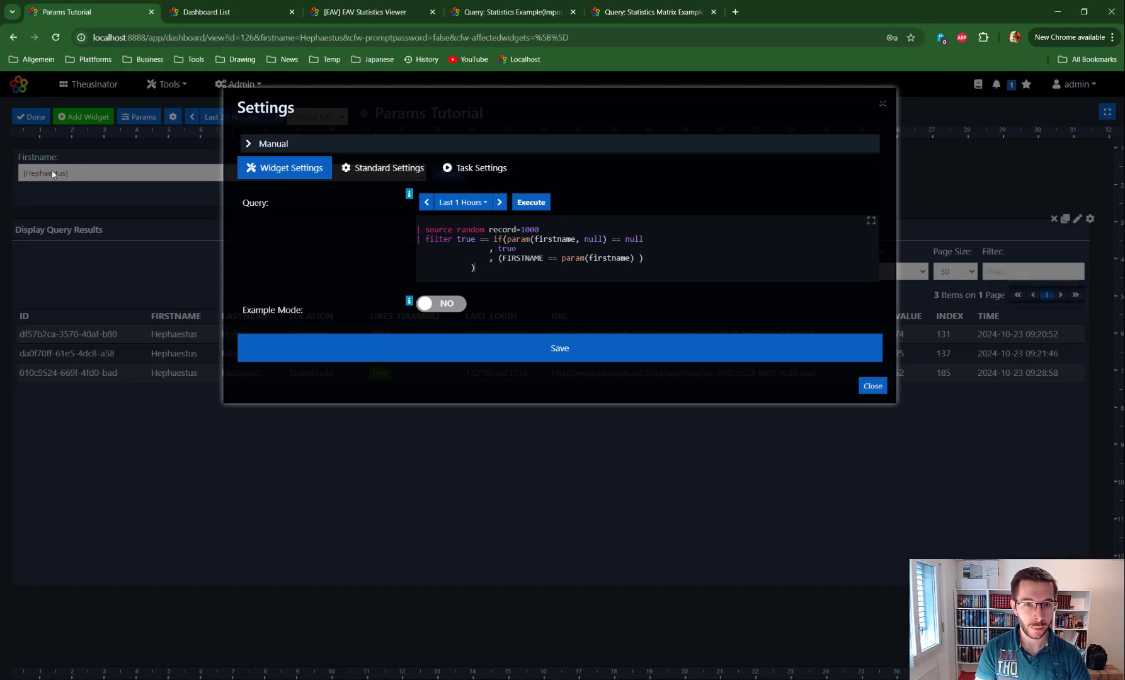
pyautogui.click(879, 105)
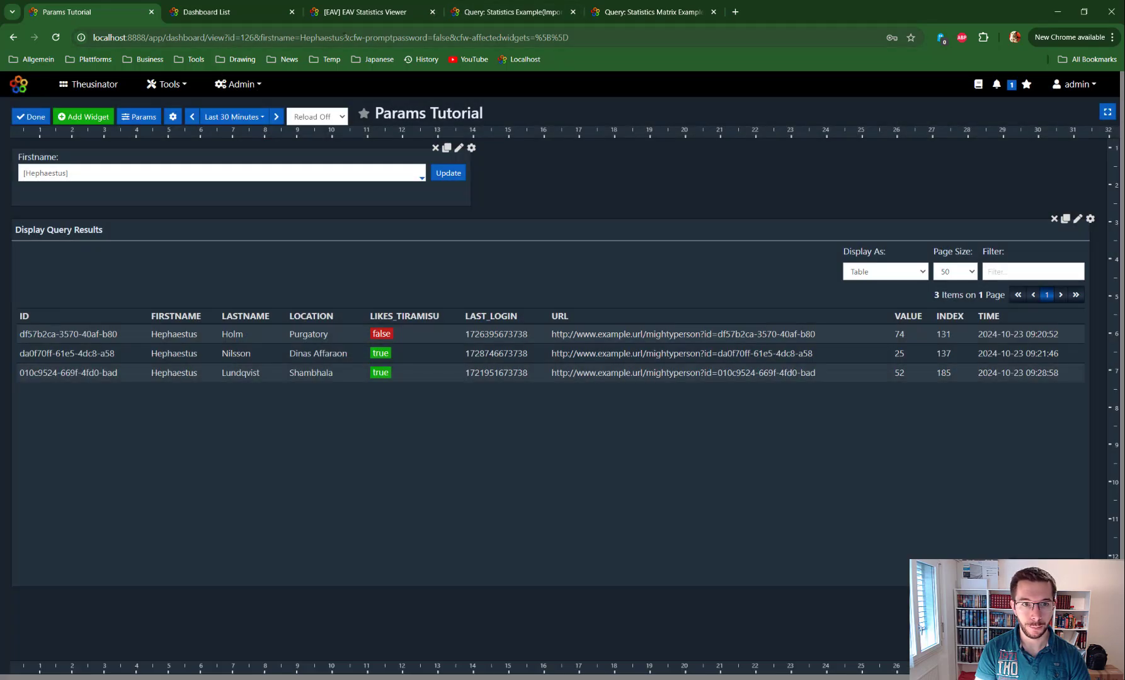
# Highlight the firstname parameter in the dashboard URL to compare it with the Firstname select
pyautogui.moveTo(345, 37); pyautogui.dragTo(254, 37)
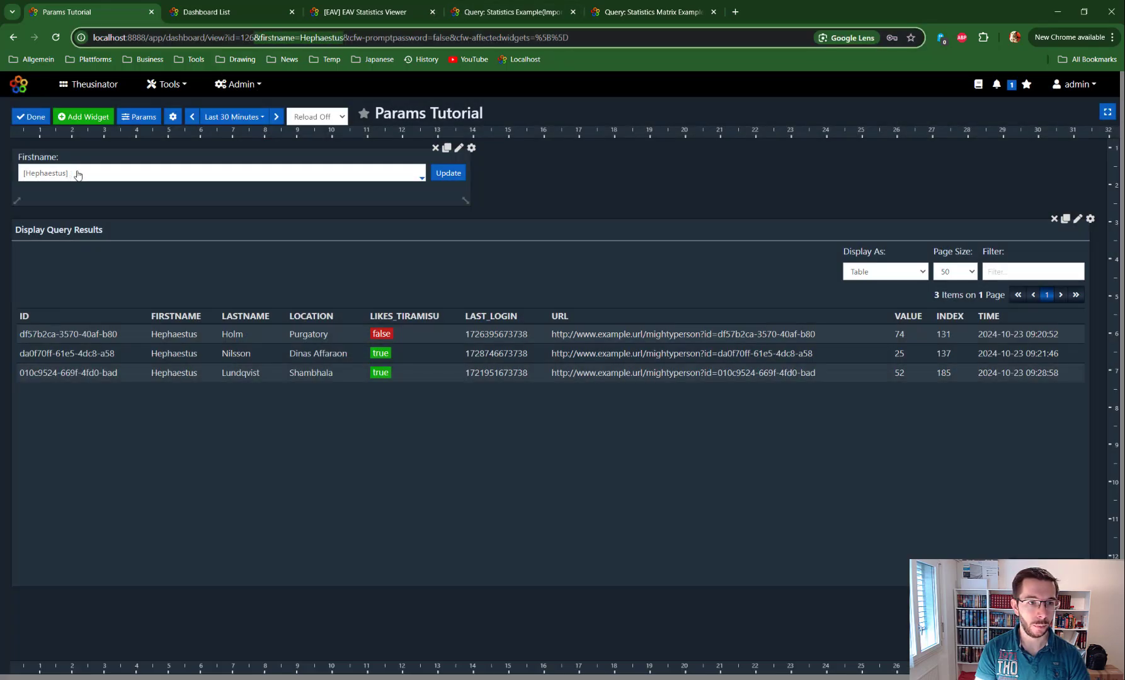
pyautogui.click(265, 37)
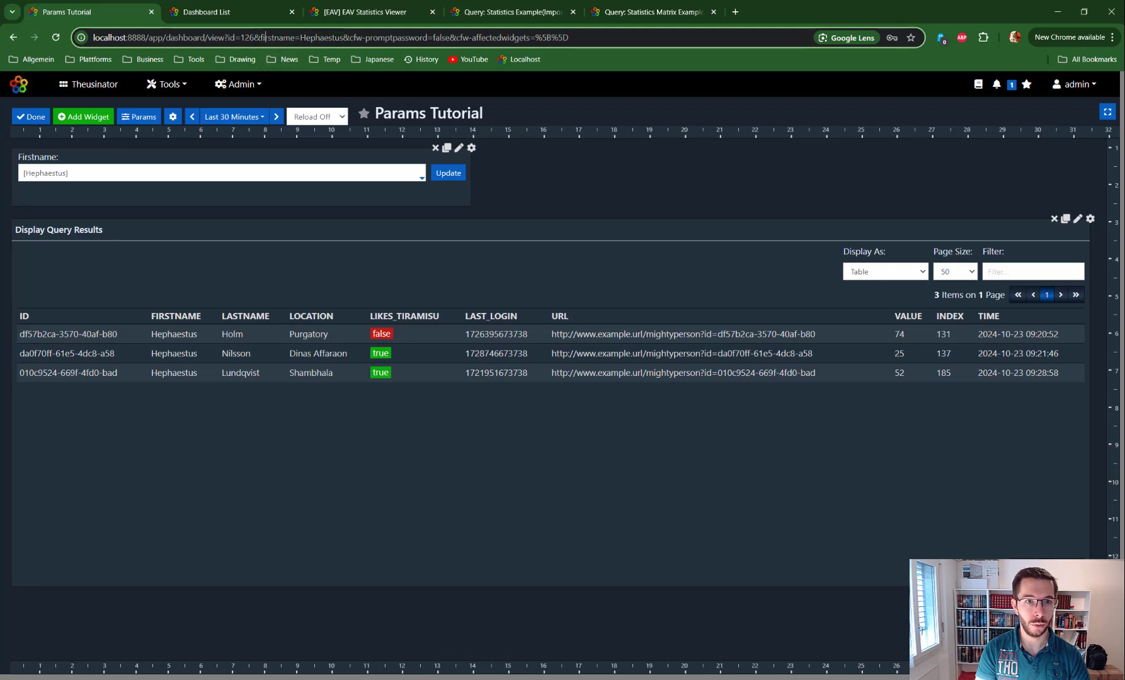
pyautogui.moveTo(254, 37); pyautogui.dragTo(345, 37)
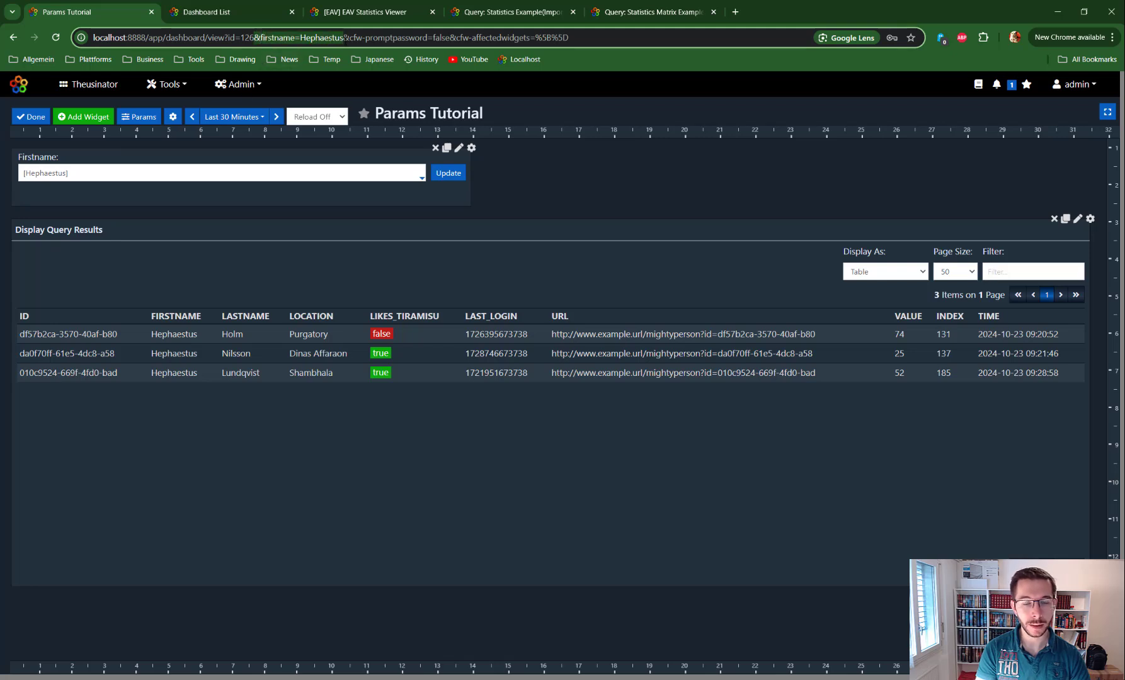
pyautogui.click(344, 38)
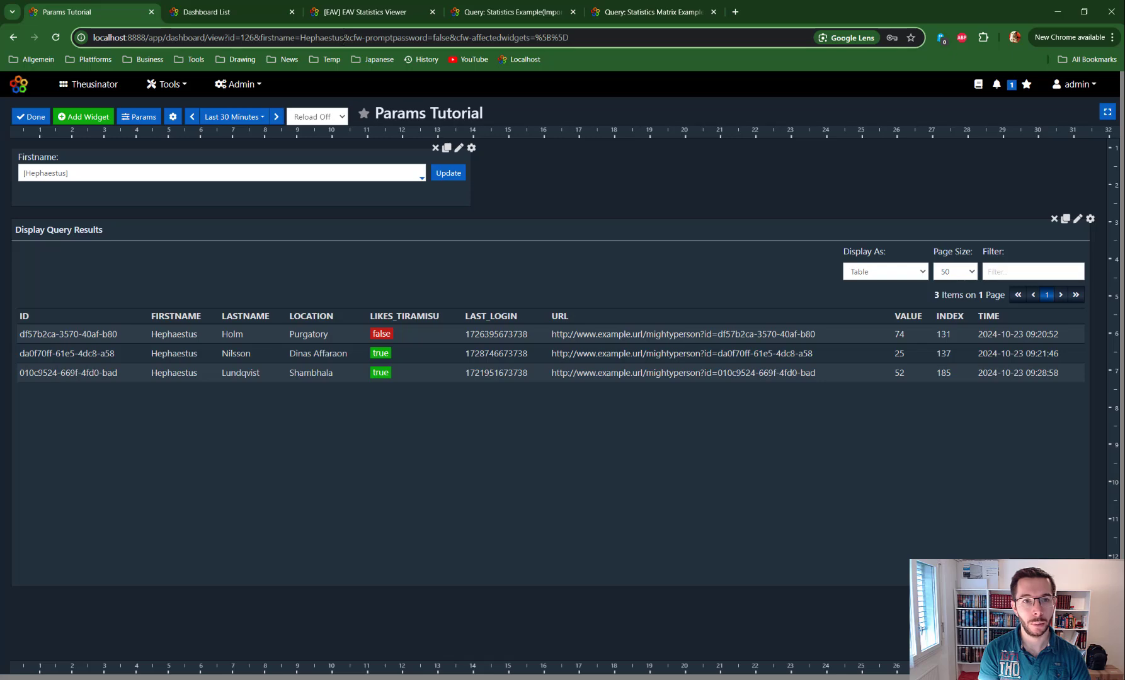
pyautogui.moveTo(344, 37); pyautogui.dragTo(93, 37)
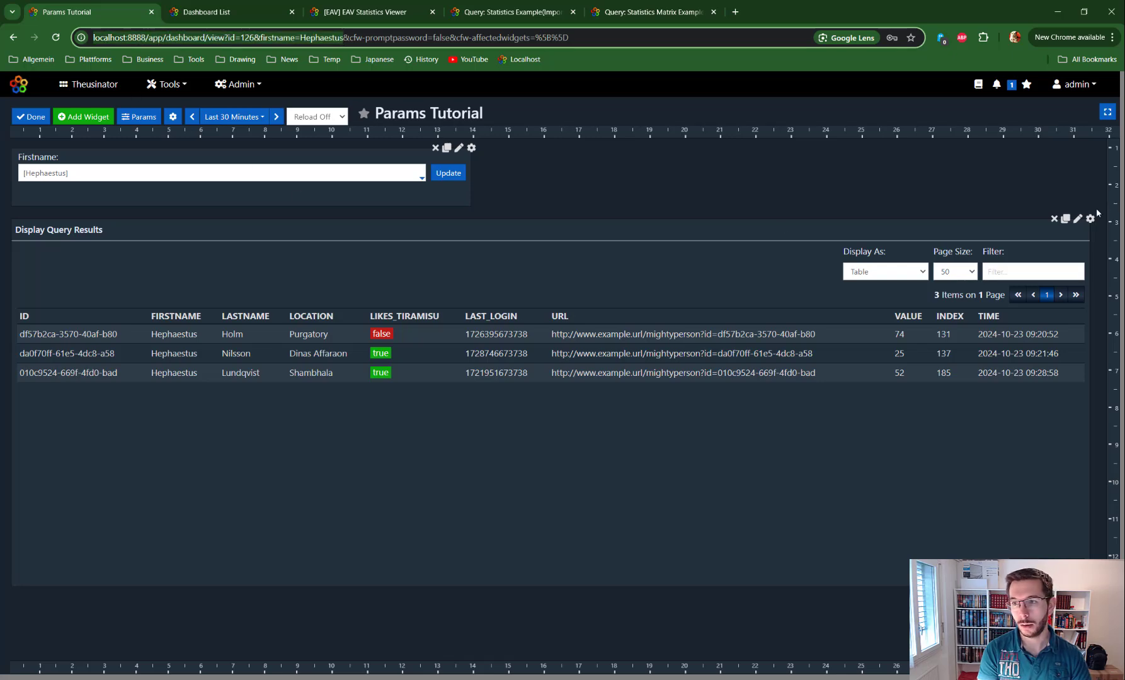
# Reopen the Display Query Results widget's settings and move the dialog clear of the Firstname select
pyautogui.click(1076, 222)
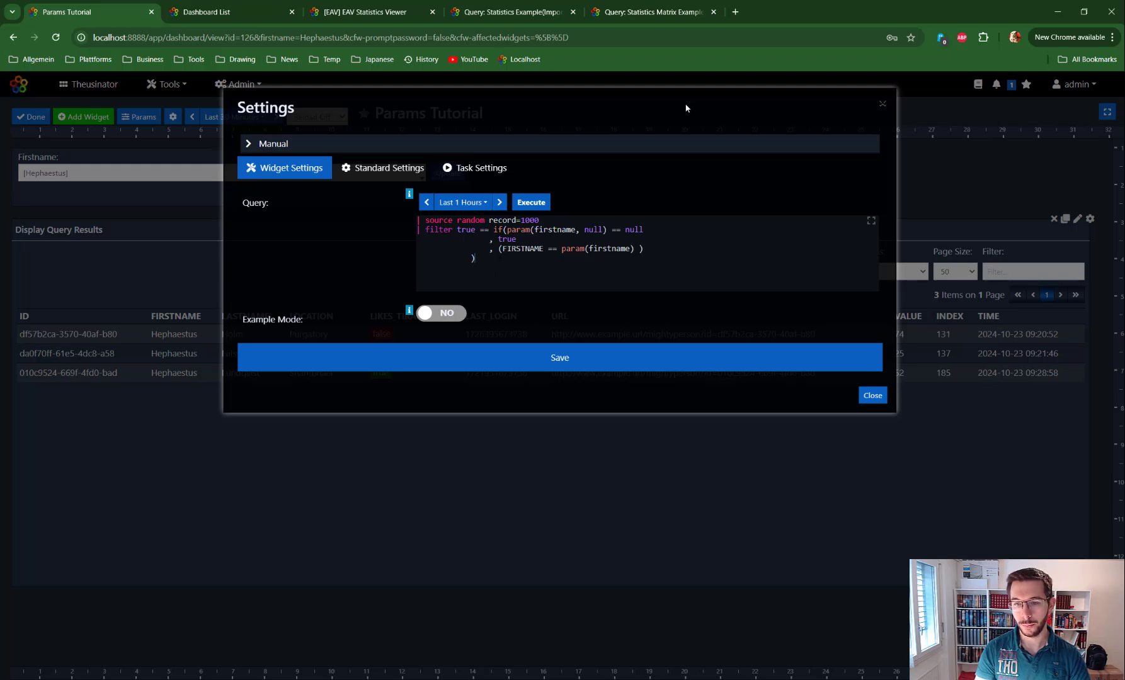
pyautogui.moveTo(686, 107); pyautogui.dragTo(580, 215)
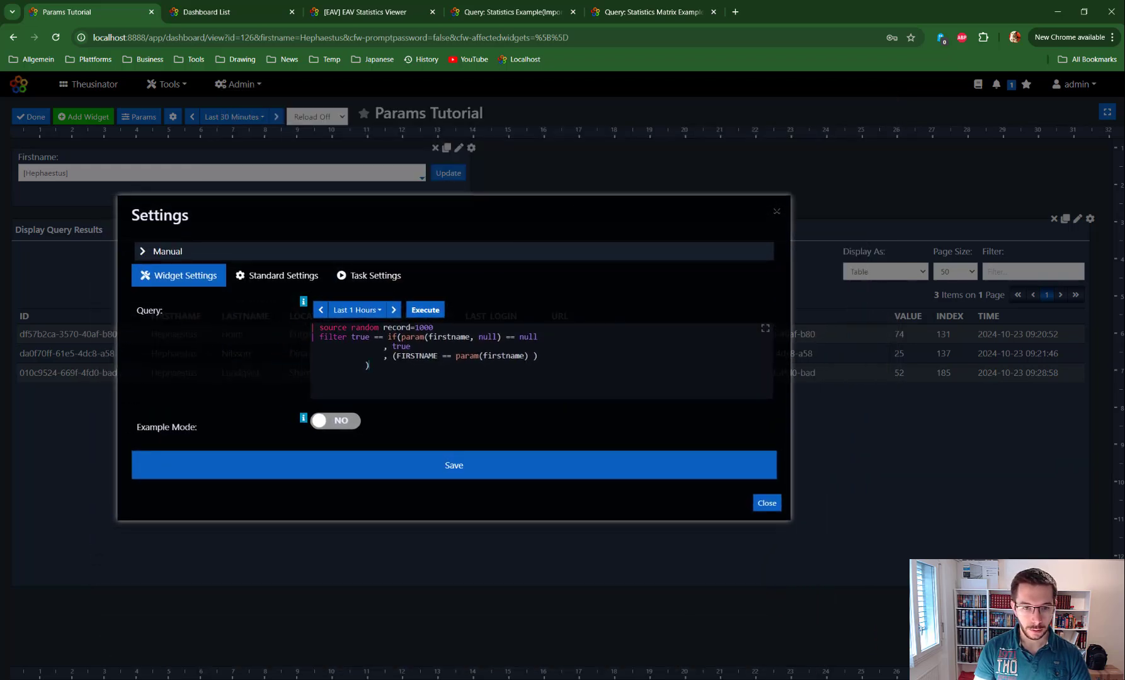
# Add a formatlink command on a new line below the filter in the widget's query
pyautogui.press('Return')
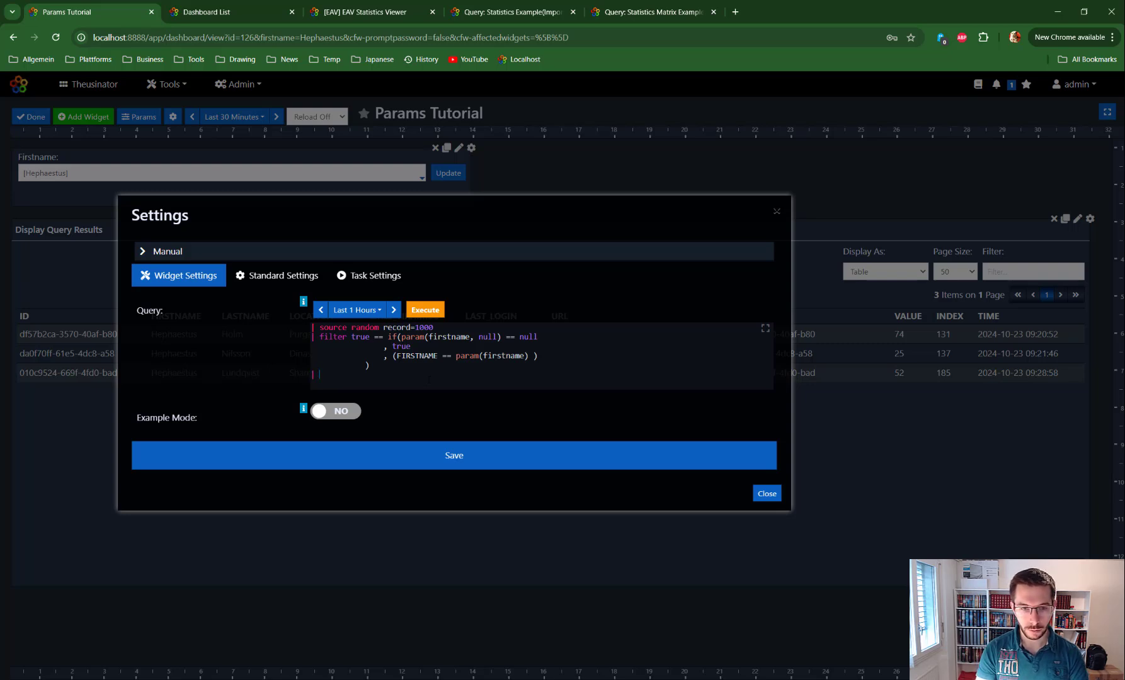
pyautogui.write('Format')
pyautogui.press('BackSpace')
pyautogui.press('BackSpace')
pyautogui.press('BackSpace')
pyautogui.press('BackSpace')
pyautogui.press('BackSpace')
pyautogui.press('BackSpace')
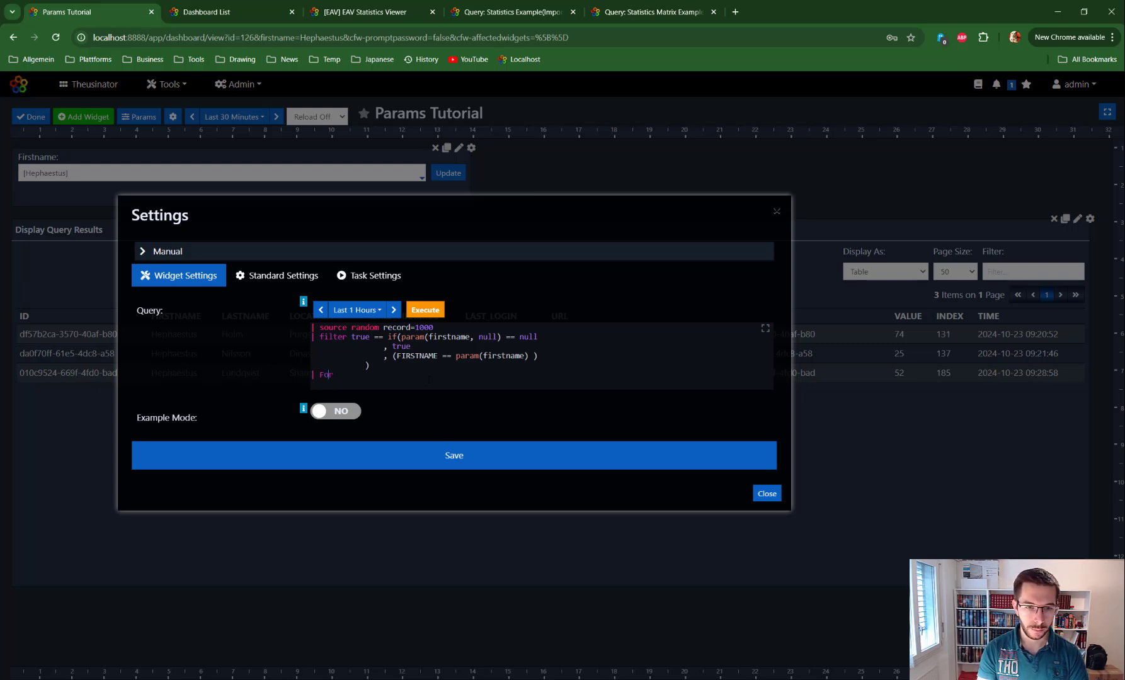
pyautogui.write('format')
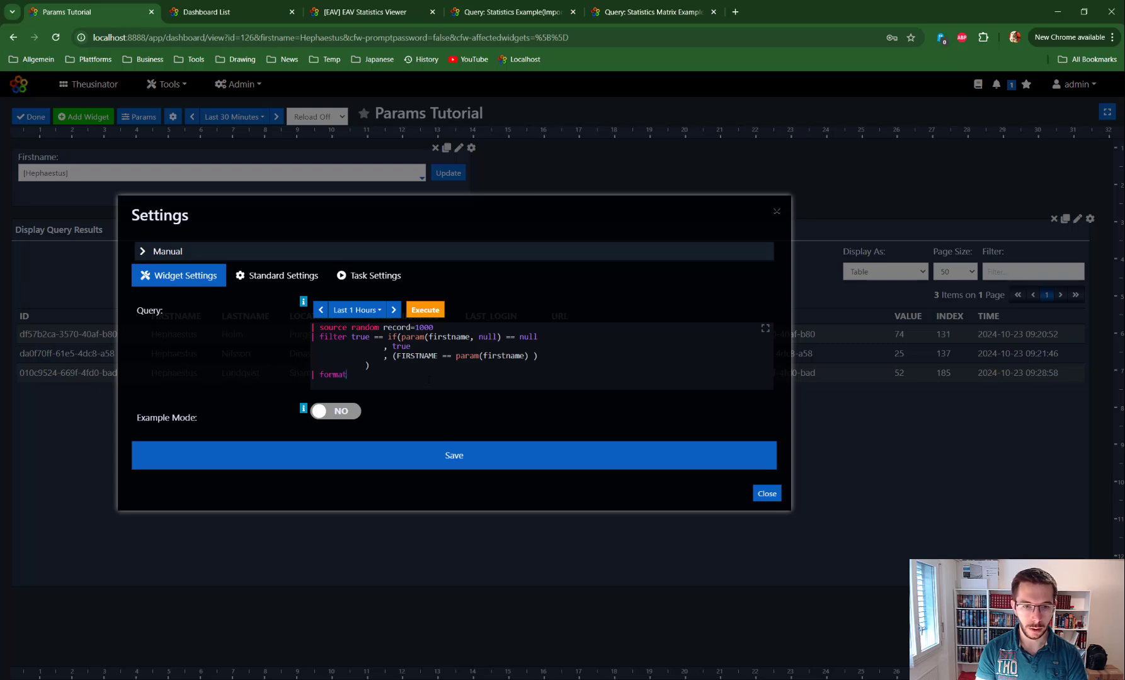
pyautogui.write('link')
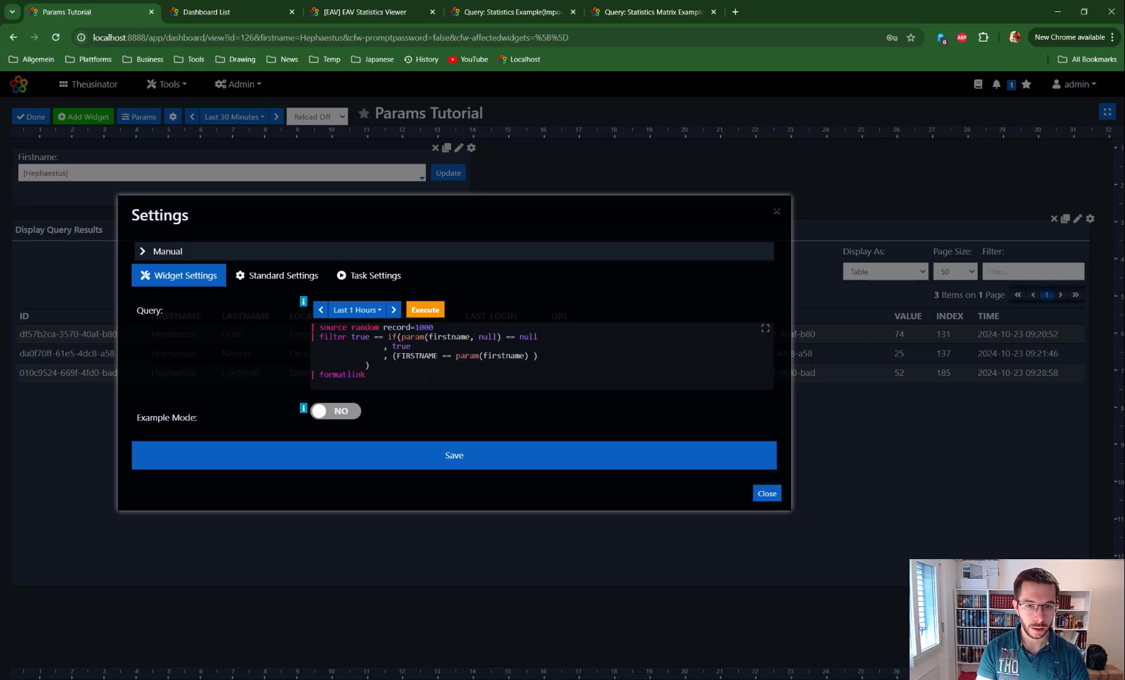
pyautogui.press('Return')
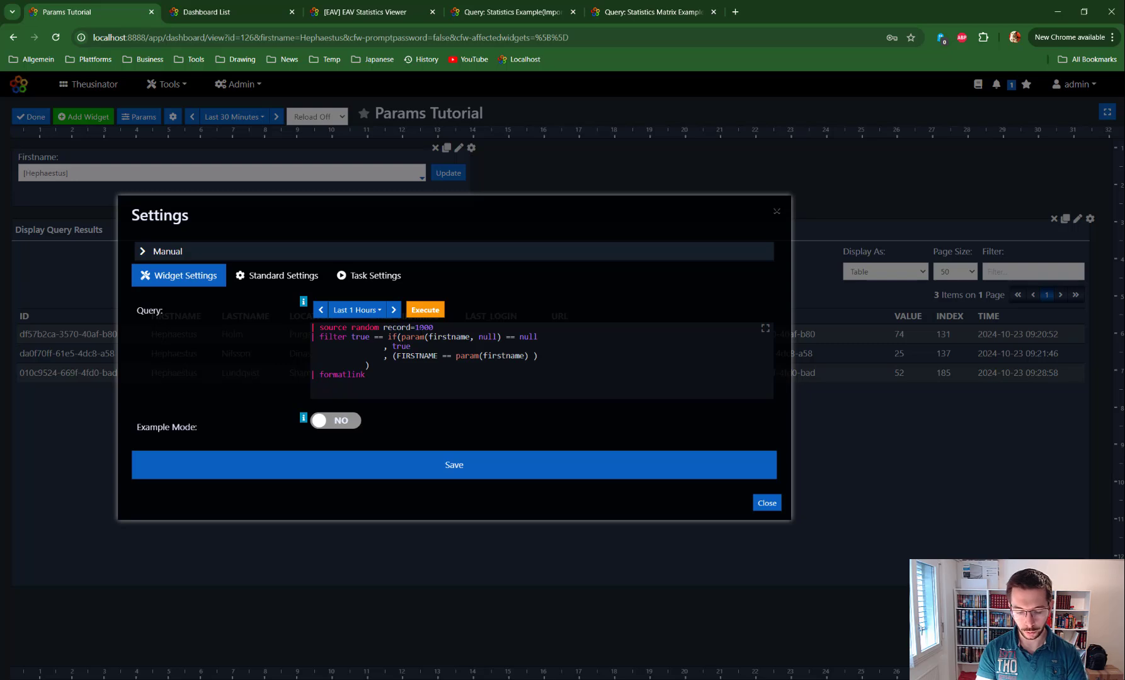
pyautogui.write('FIRSTNA')
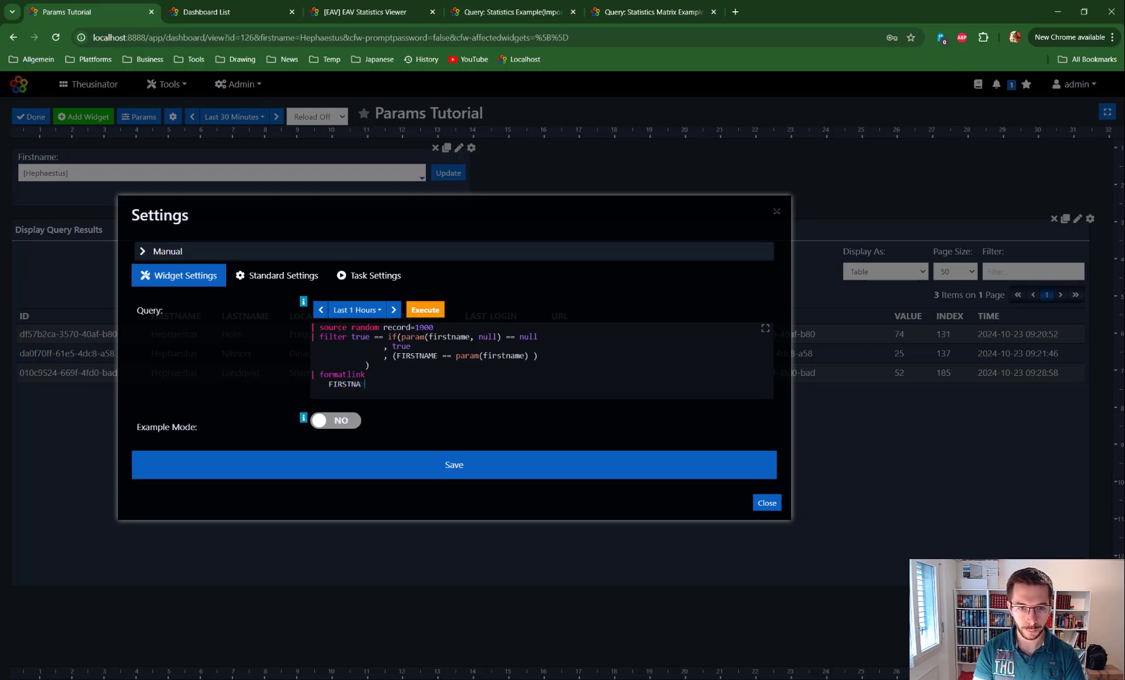
pyautogui.write('ME =')
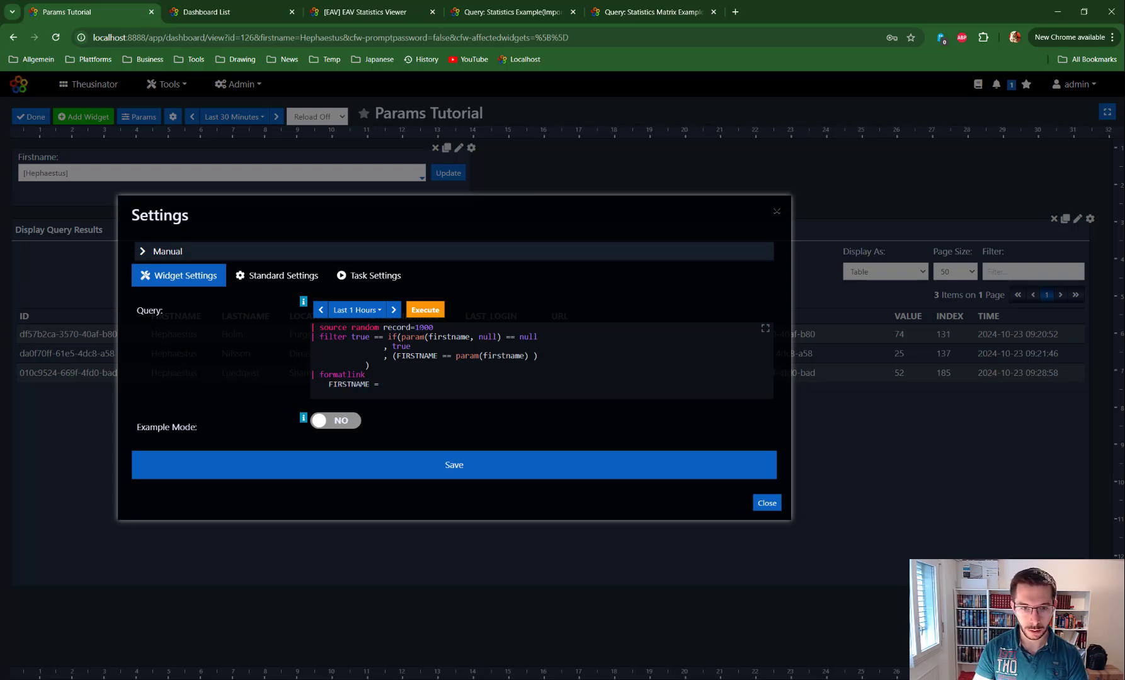
pyautogui.write(' ""')
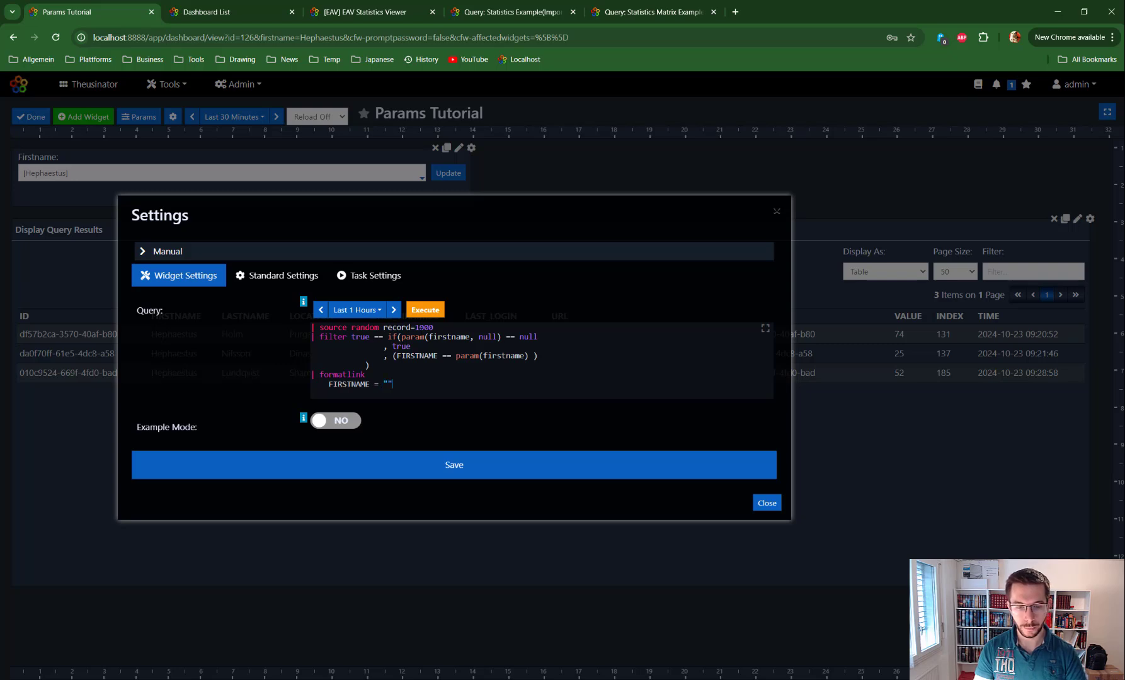
pyautogui.write('http://localhost:8888/app/dashboard/view?id=126&firstname=Hephaestus')
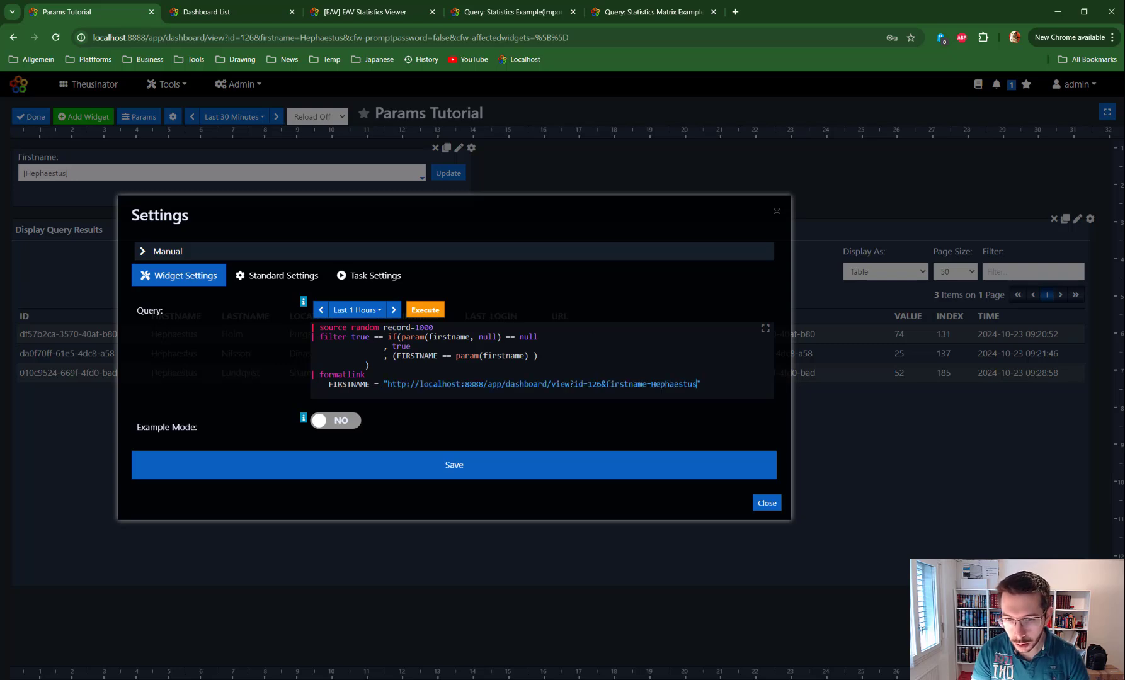
# Replace the fixed first name in the link URL with the row's own value by appending +FIRSTNAME
pyautogui.hotkey('shift', 'Left')
pyautogui.hotkey('shift', 'Left')
pyautogui.hotkey('shift', 'Left')
pyautogui.hotkey('shift', 'Left')
pyautogui.hotkey('shift', 'Left')
pyautogui.hotkey('shift', 'Left')
pyautogui.hotkey('shift', 'Left')
pyautogui.hotkey('shift', 'Left')
pyautogui.hotkey('shift', 'Left')
pyautogui.hotkey('shift', 'Left')
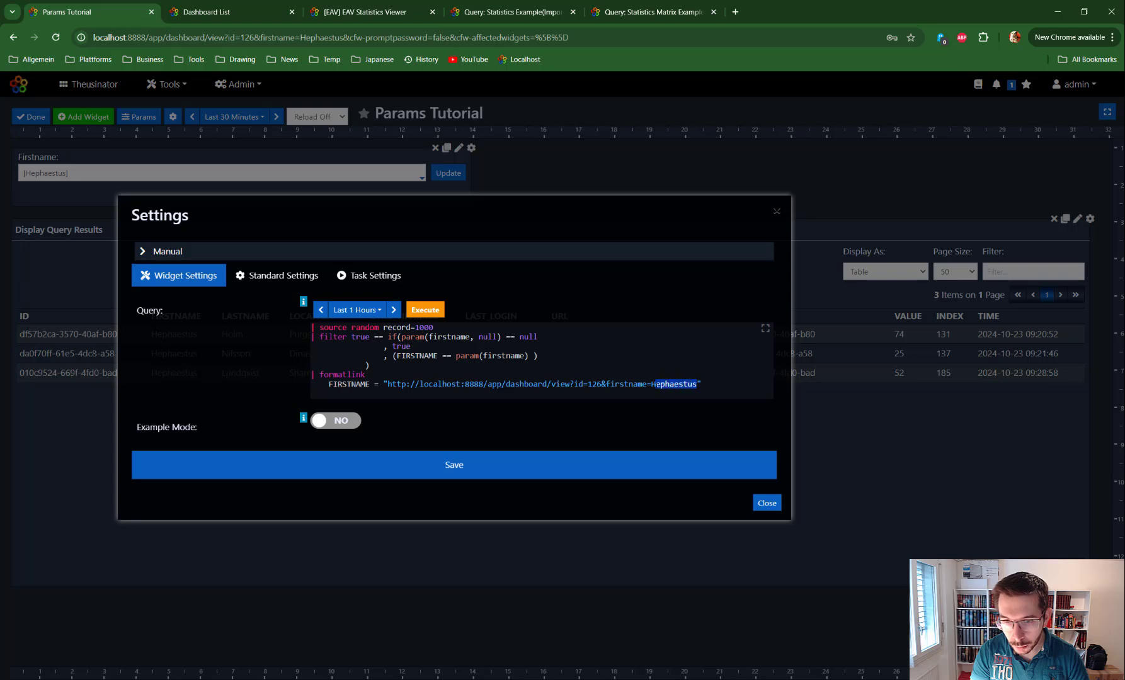
pyautogui.press('BackSpace')
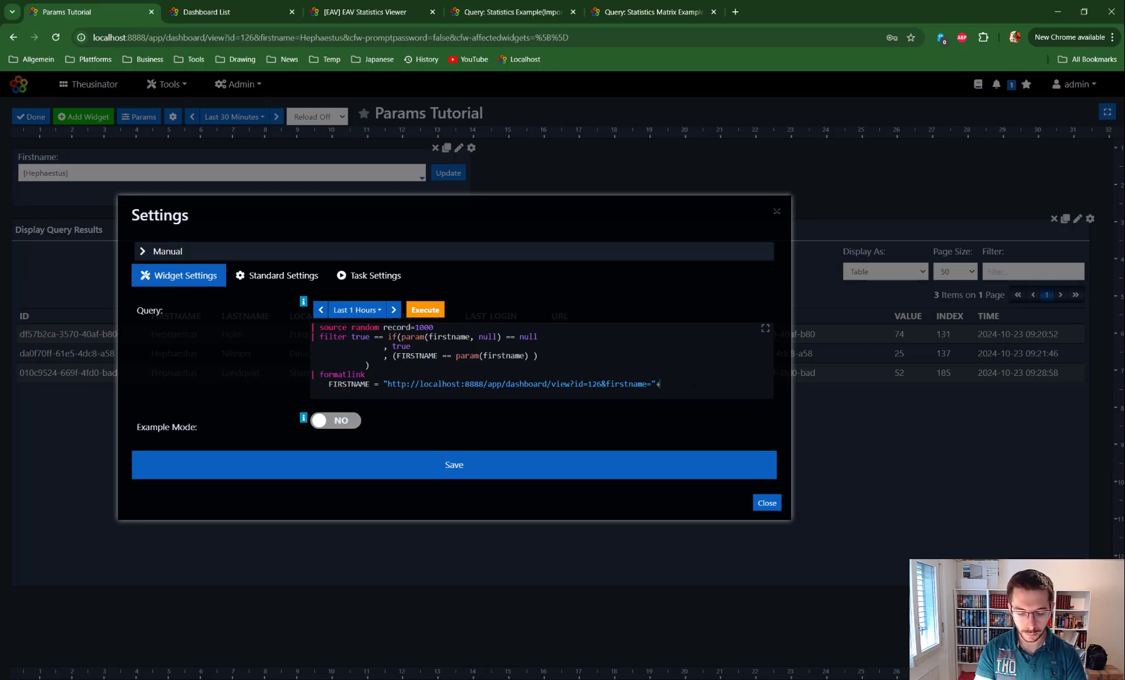
pyautogui.write('+FIRSTNAME')
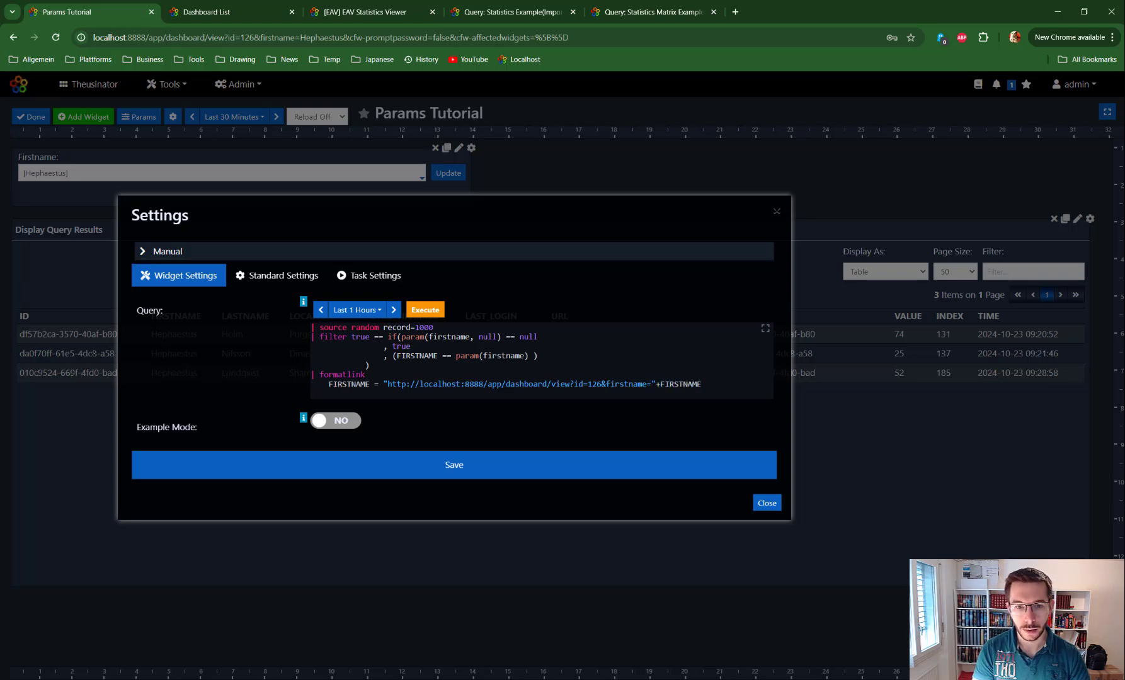
# Execute the query with the formatlink command to check its output, and close the widget settings without saving
pyautogui.hotkey('ctrl', 'Return')
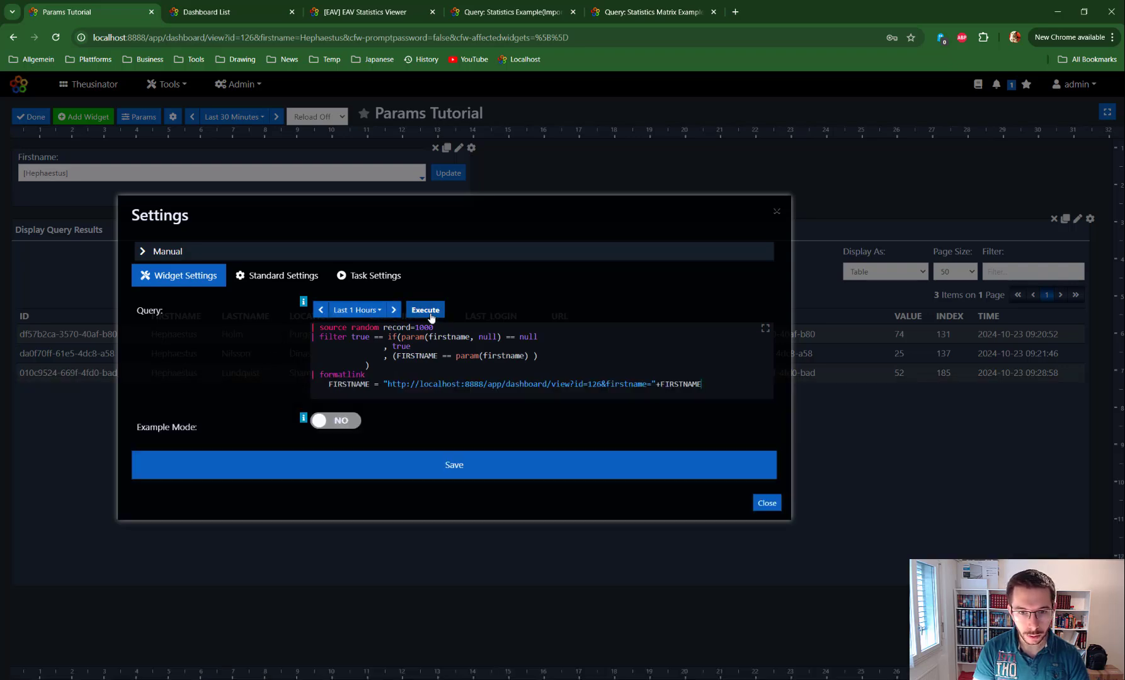
pyautogui.click(427, 315)
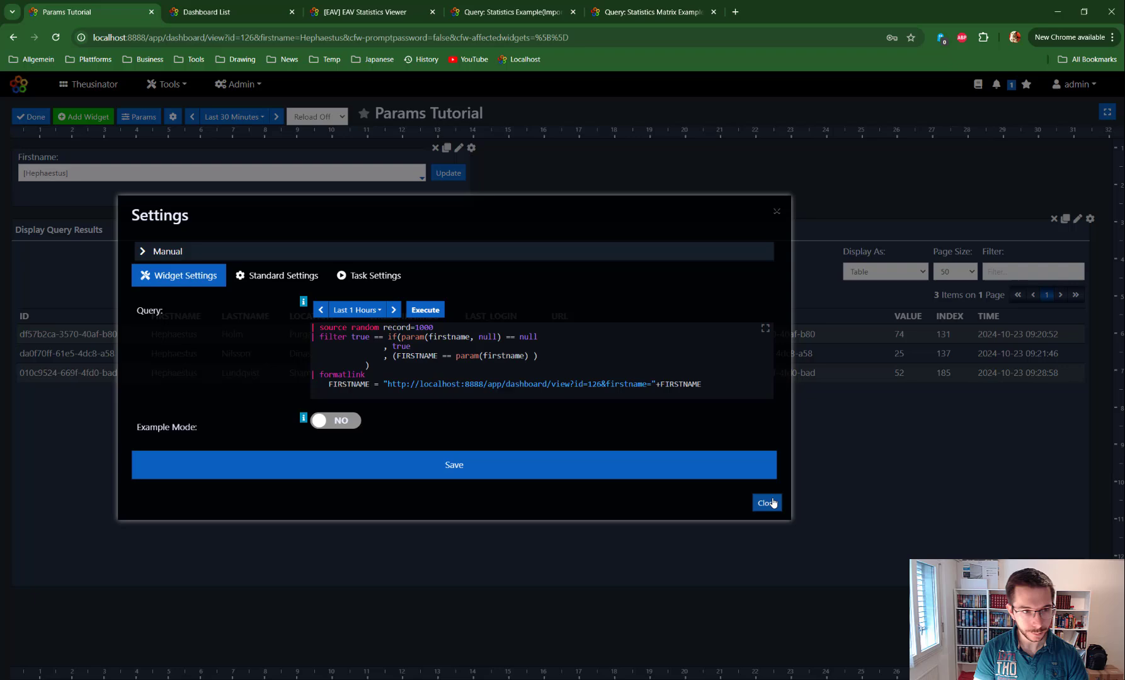
pyautogui.click(767, 503)
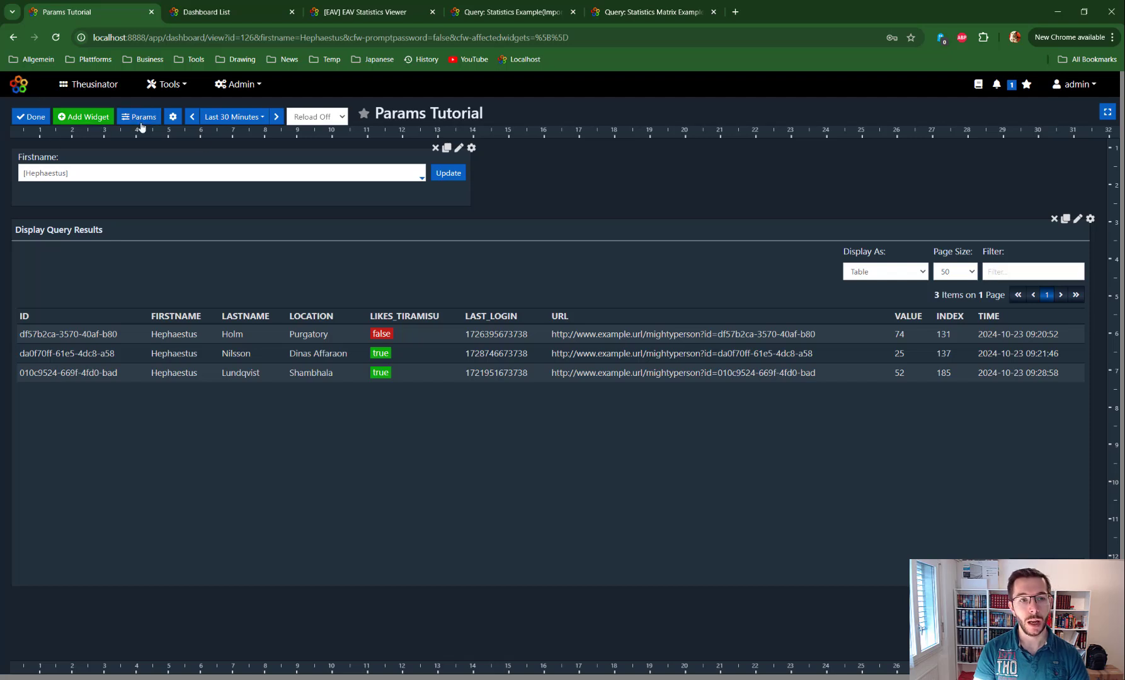
# Insert source empty FIRSTNAME = "" above source random in the firstname parameter's query and save the dashboard parameters
pyautogui.click(144, 175)
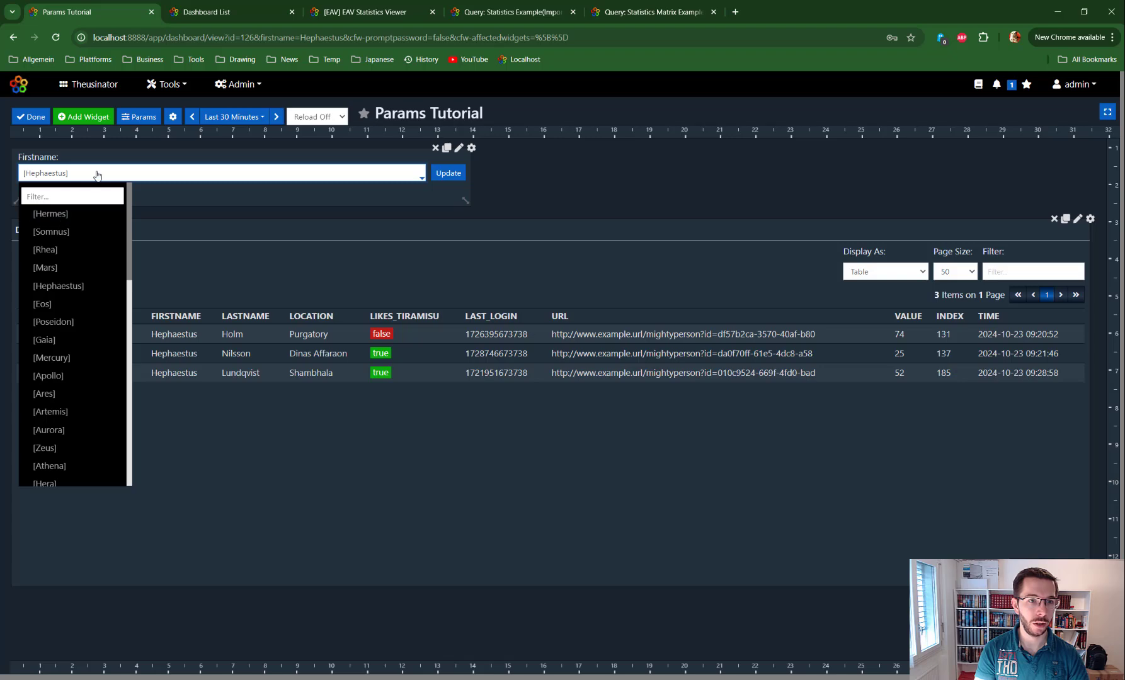
pyautogui.click(189, 147)
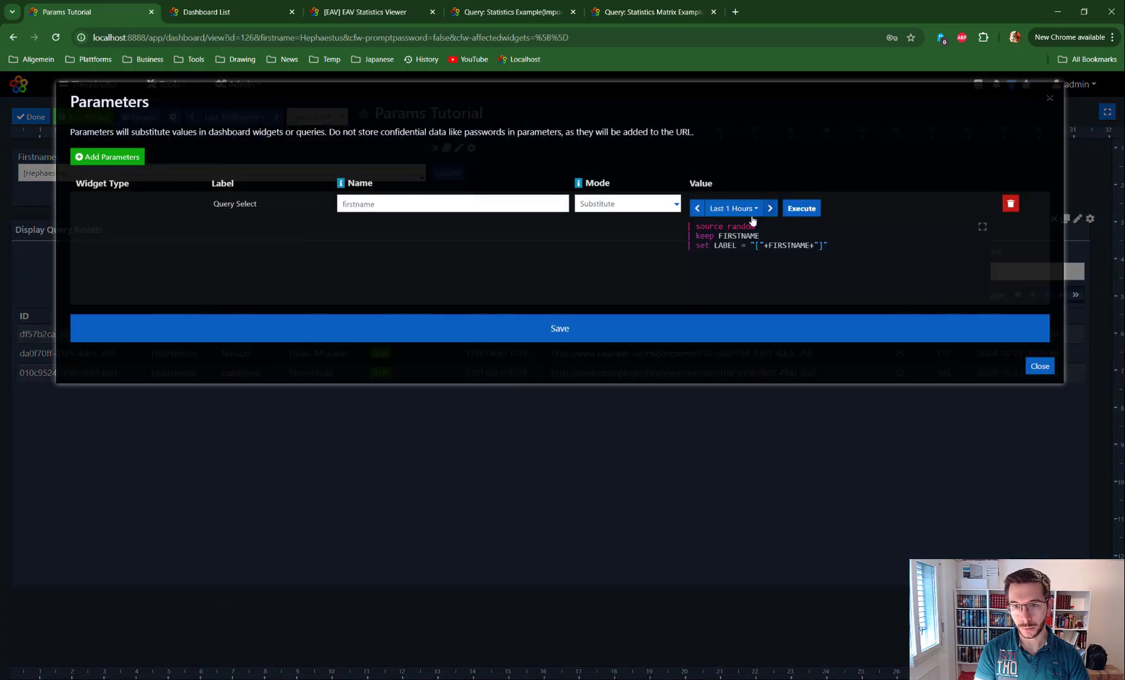
pyautogui.click(690, 230)
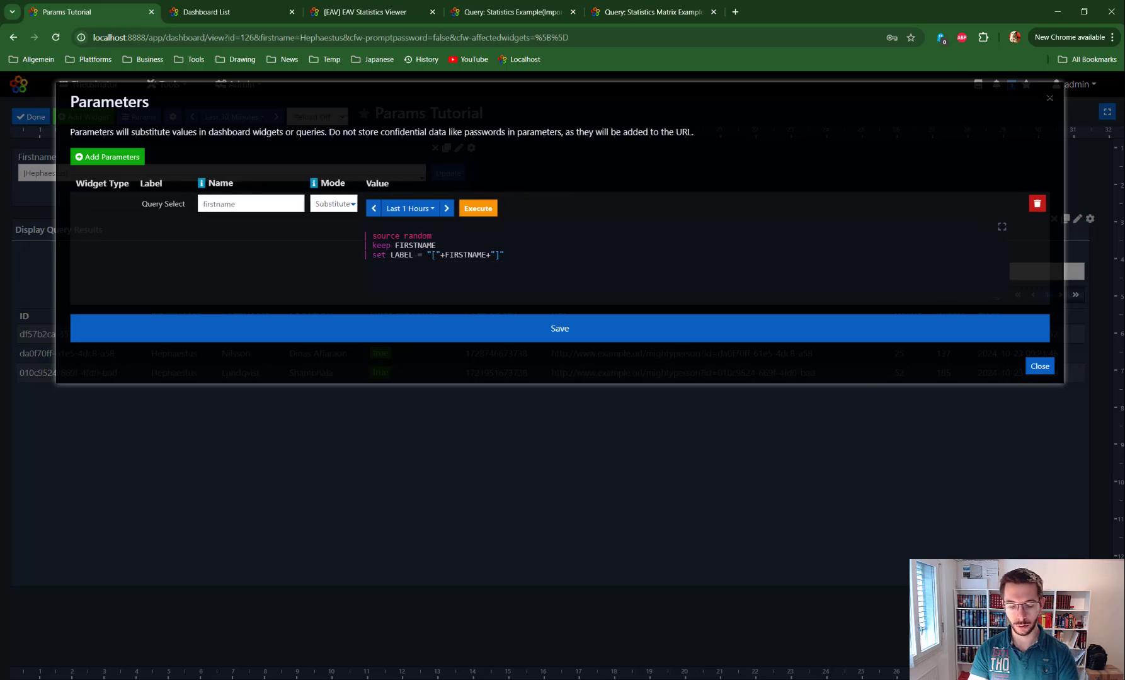
pyautogui.write('source ')
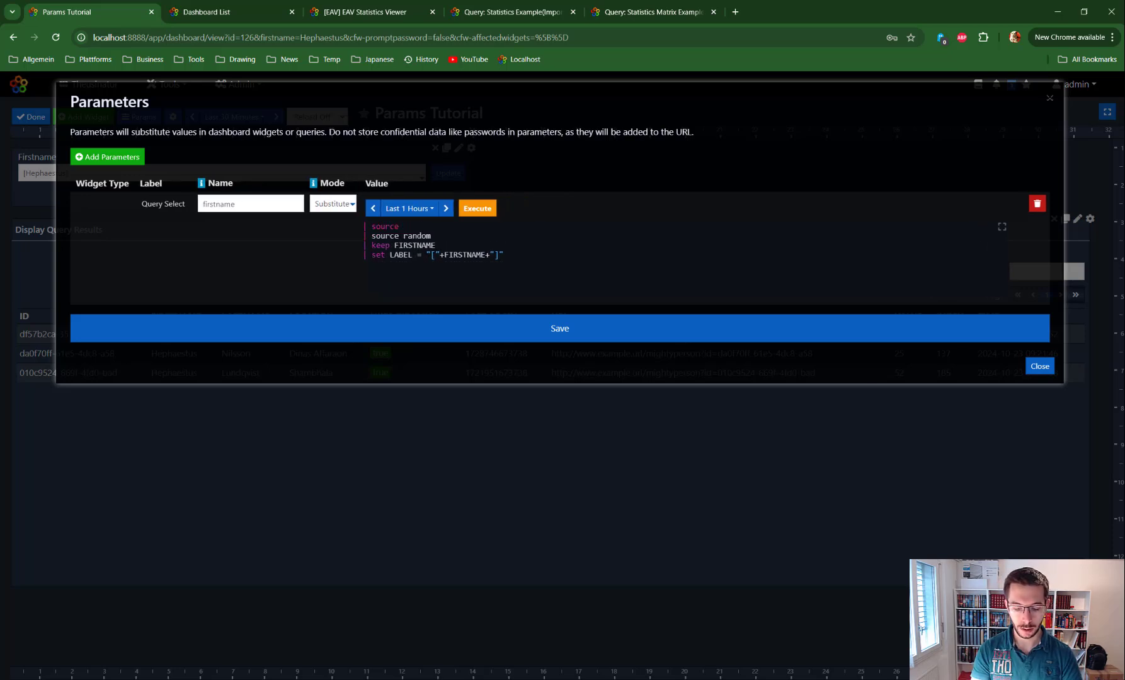
pyautogui.write('em')
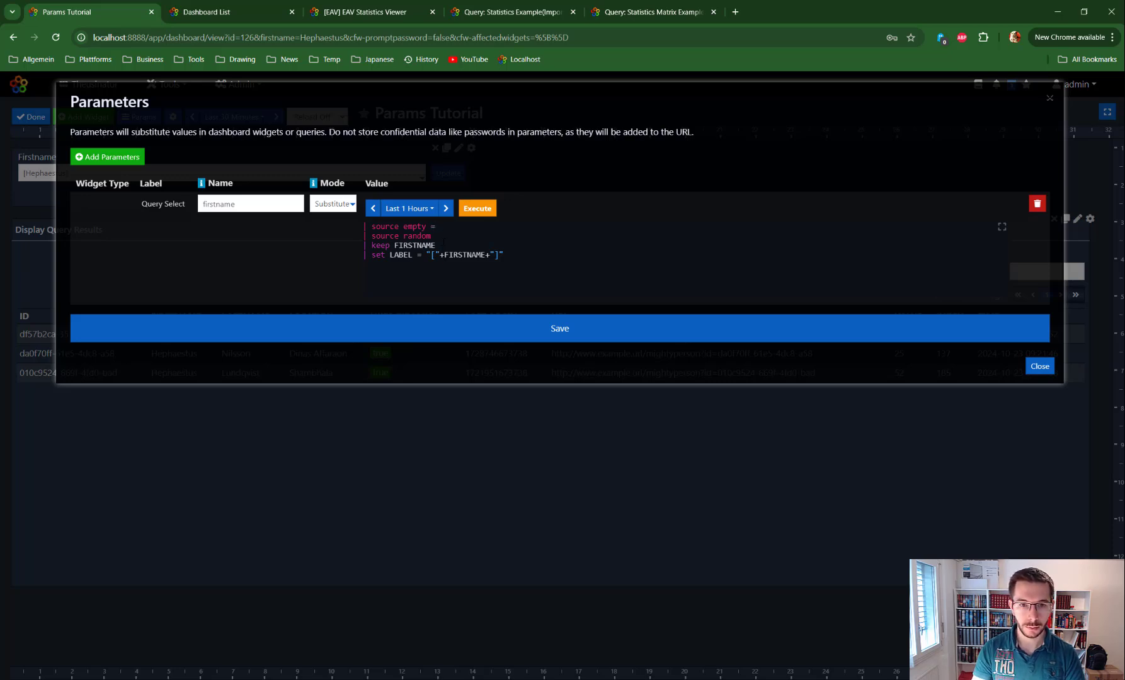
pyautogui.write('pty FIRSTNAME')
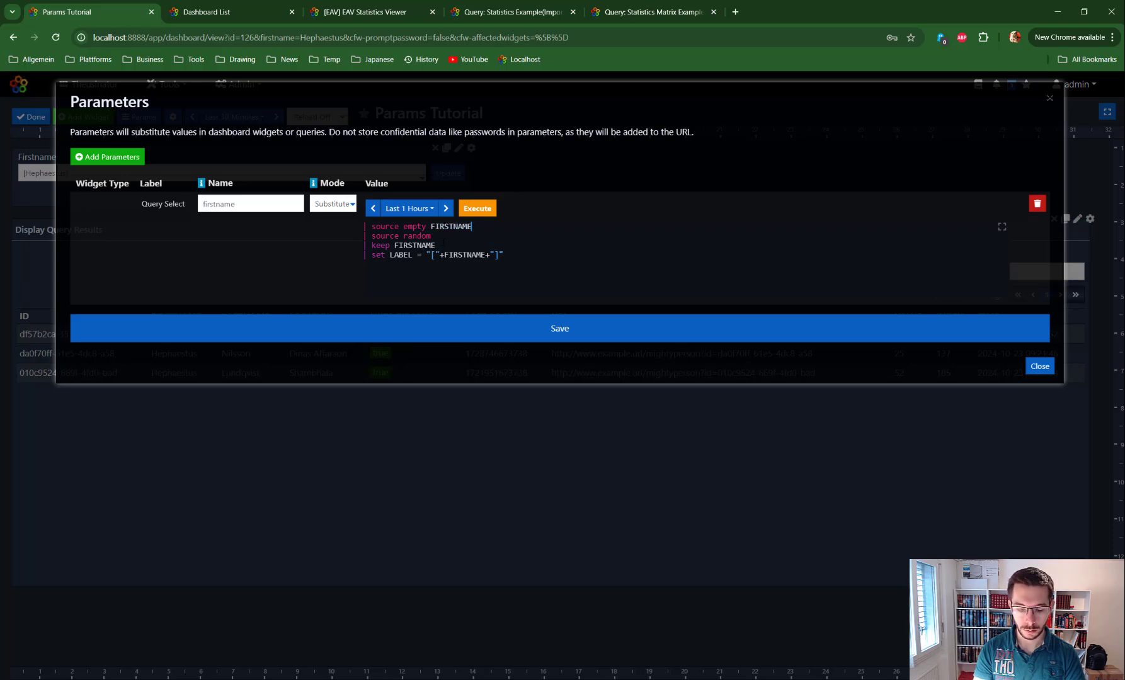
pyautogui.write(' = ""')
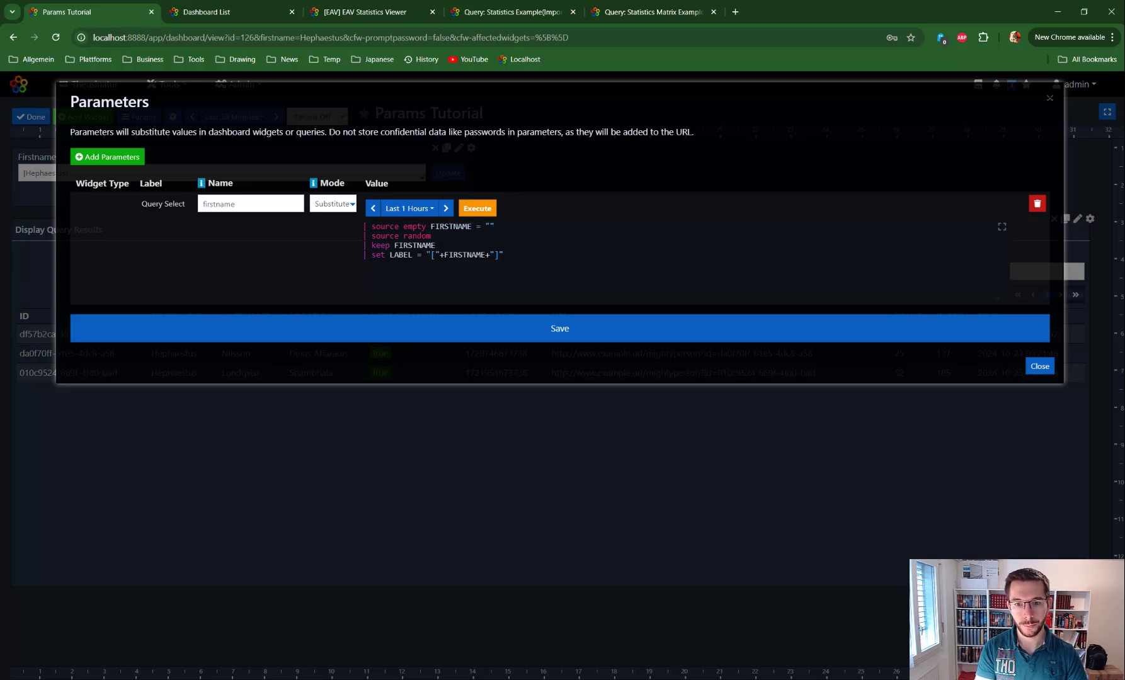
pyautogui.click(532, 328)
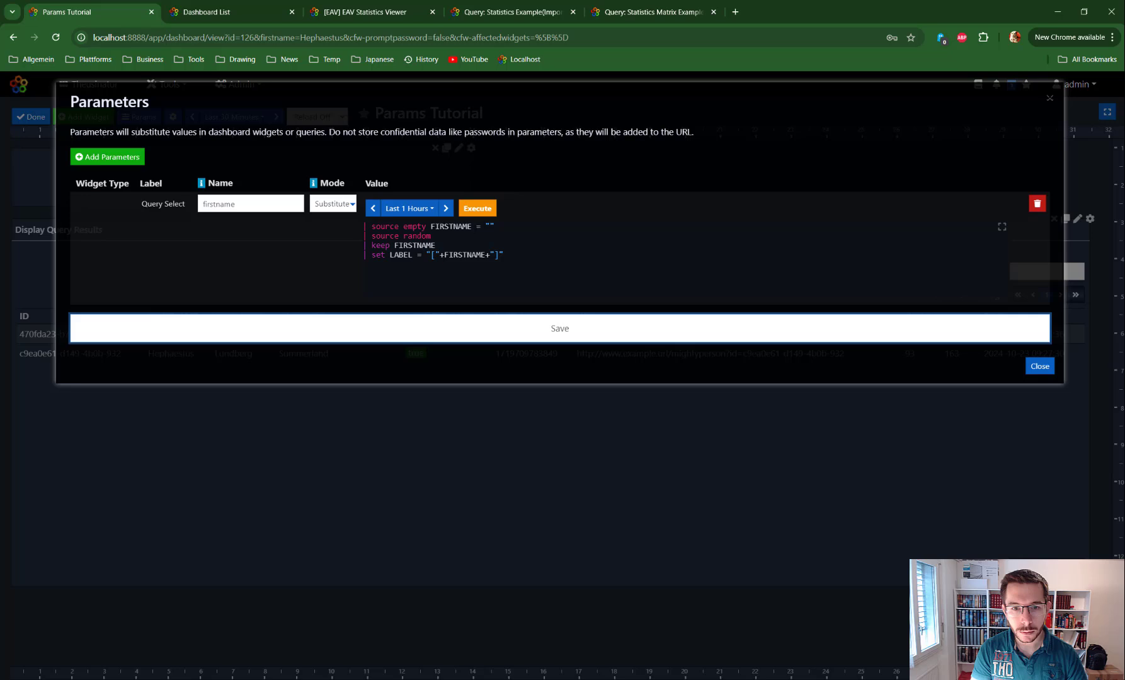
# Correct the source empty line to read source empty | set FIRSTNAME = "" and execute the parameter query
pyautogui.click(431, 227)
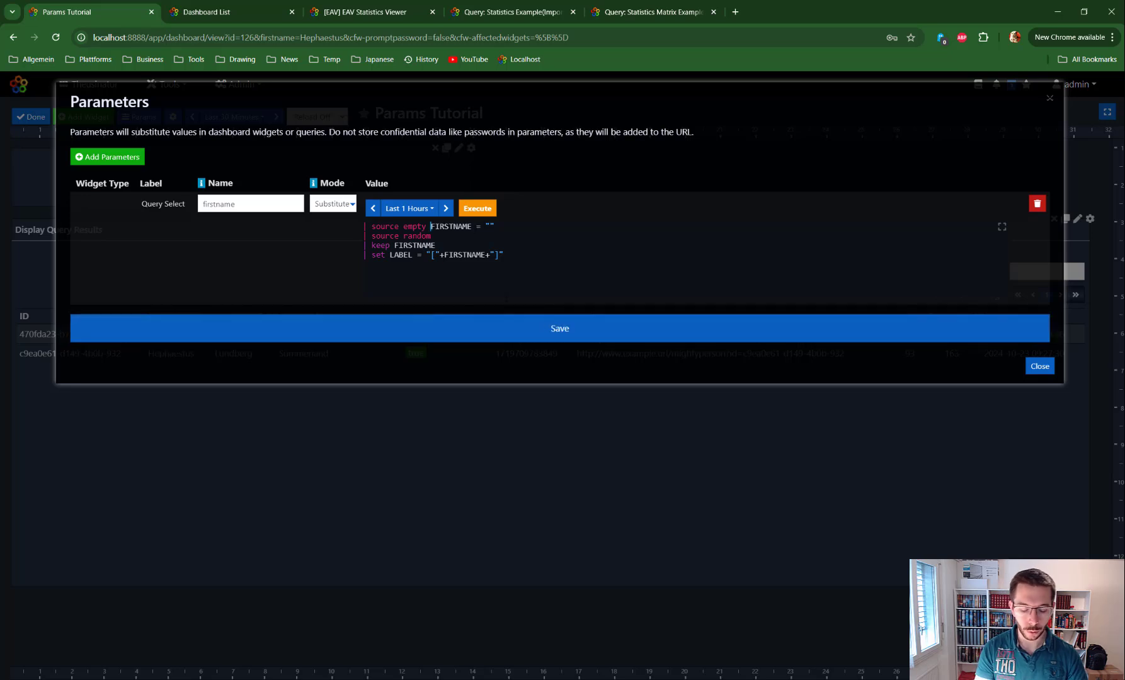
pyautogui.write('| set')
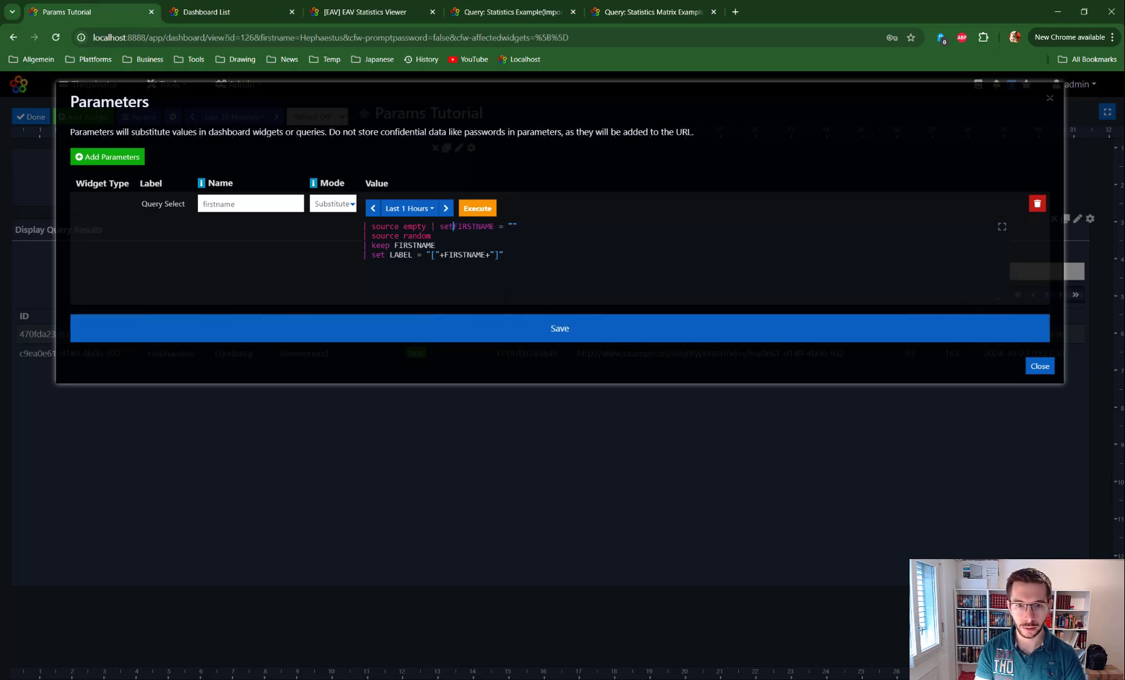
pyautogui.click(485, 208)
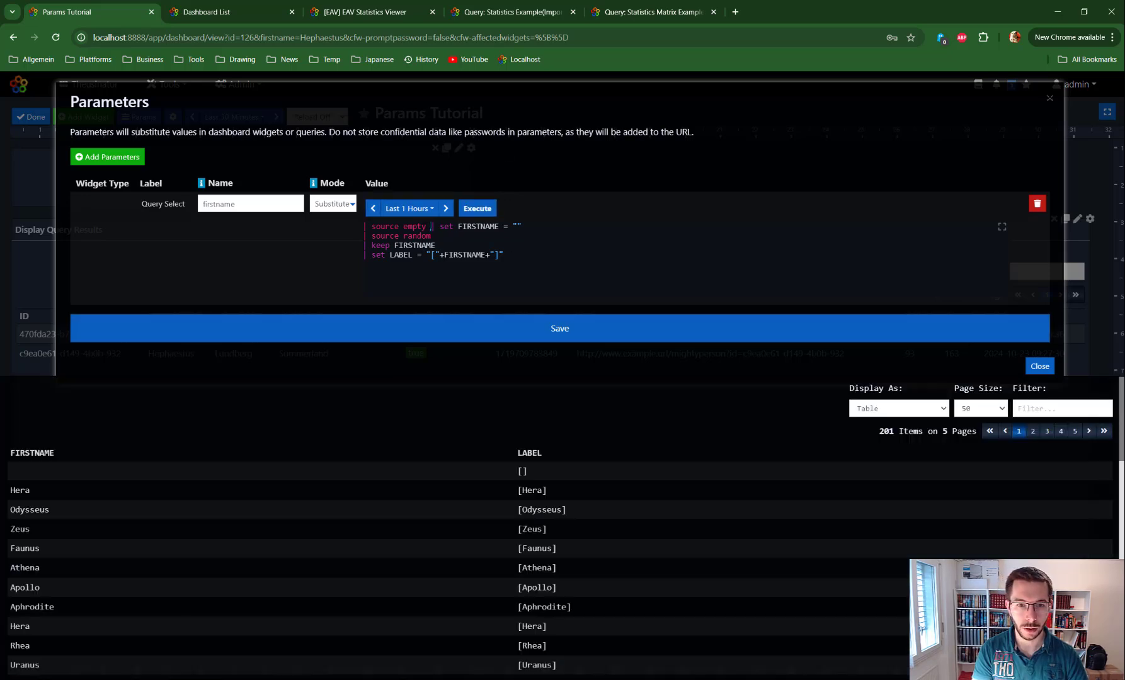
# Highlight the source empty command, execute the query again and examine the first row's FIRSTNAME and LABEL values
pyautogui.moveTo(432, 226); pyautogui.dragTo(364, 227)
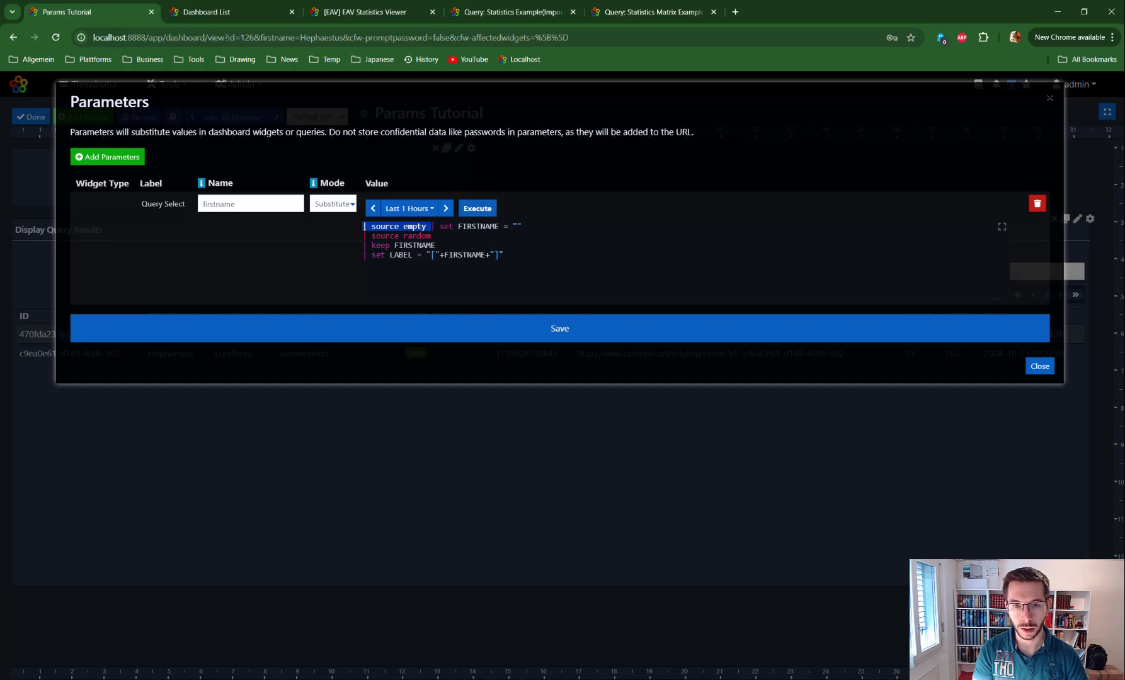
pyautogui.click(485, 211)
pyautogui.click(99, 477)
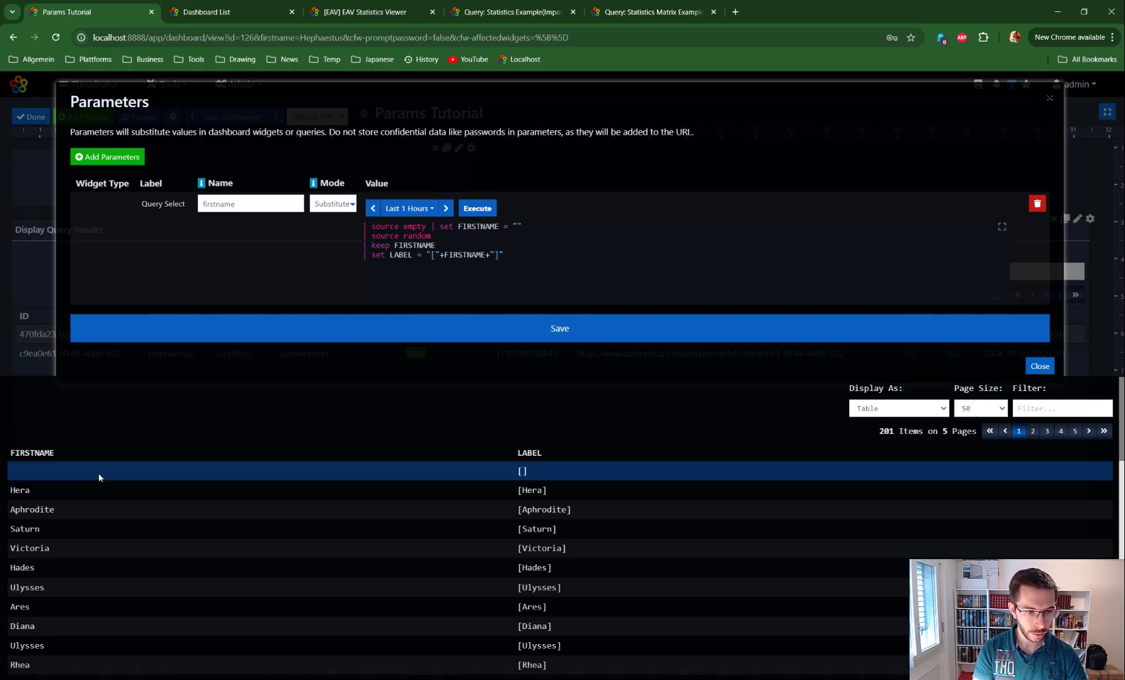
pyautogui.doubleClick(510, 469)
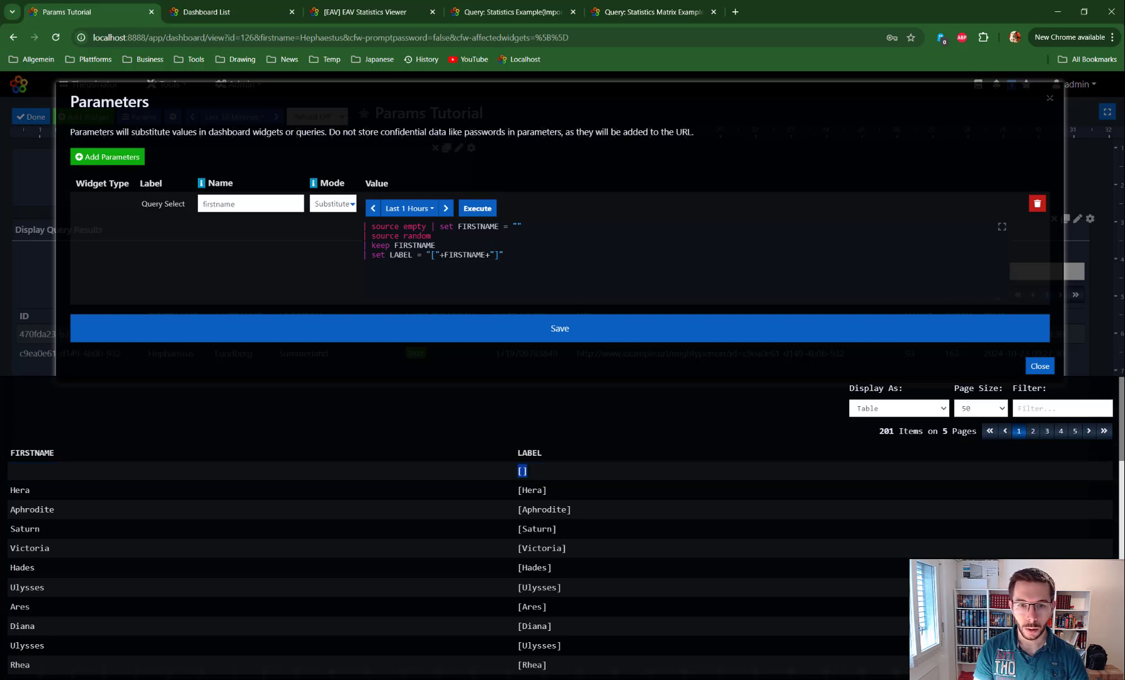
# Remove the set LABEL line from the firstname parameter's query, execute it to check the result and save the parameters
pyautogui.click(439, 256)
pyautogui.press('BackSpace')
pyautogui.press('BackSpace')
pyautogui.press('BackSpace')
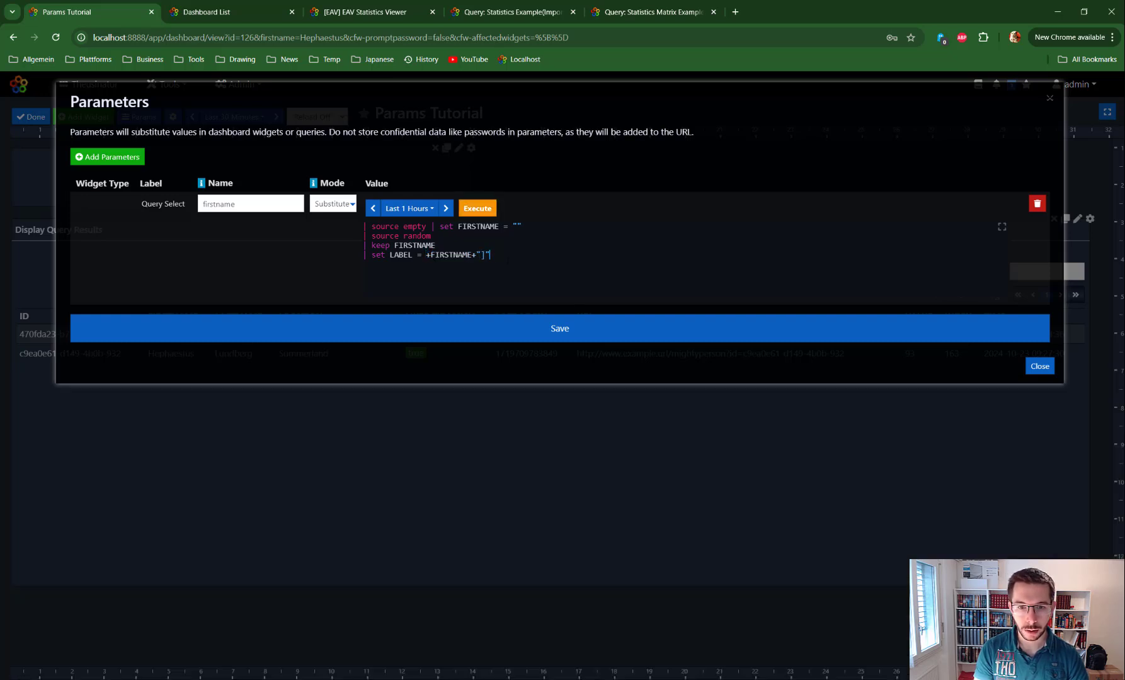
pyautogui.moveTo(472, 256); pyautogui.dragTo(334, 264)
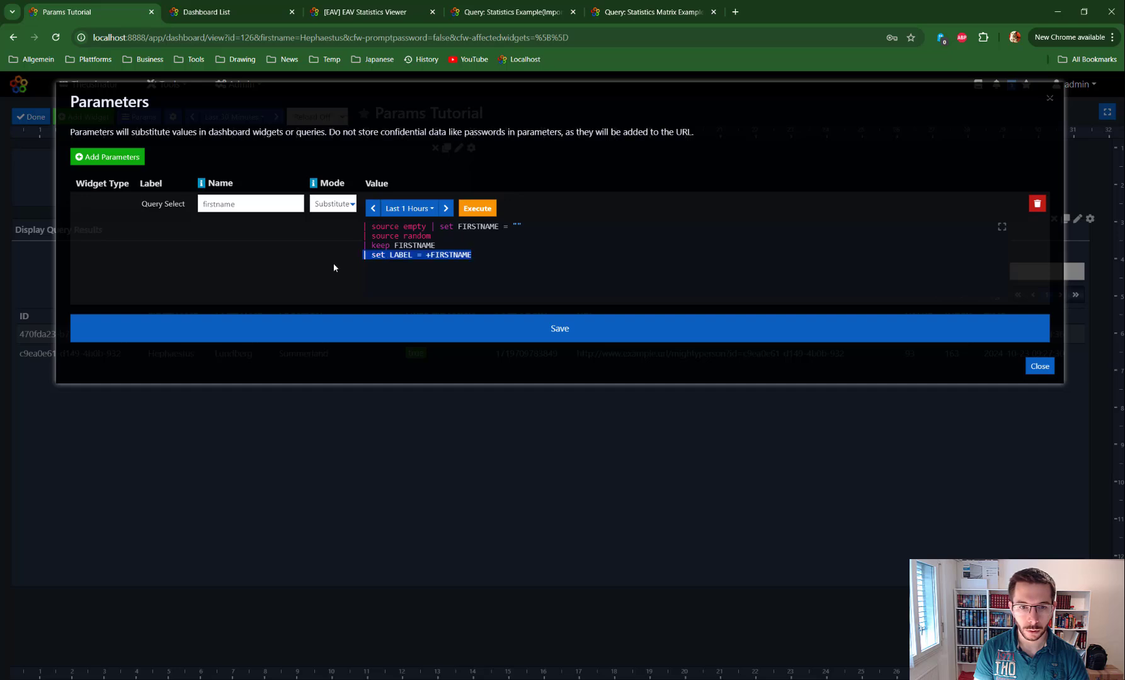
pyautogui.press('BackSpace')
pyautogui.press('BackSpace')
pyautogui.click(477, 213)
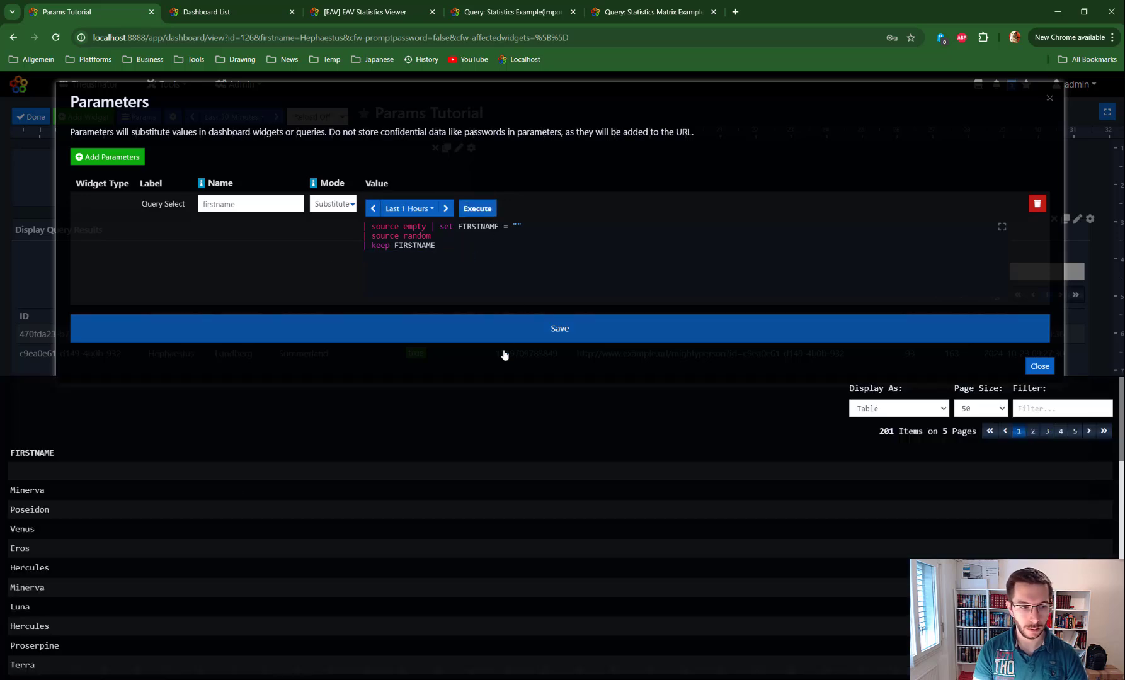
pyautogui.click(557, 328)
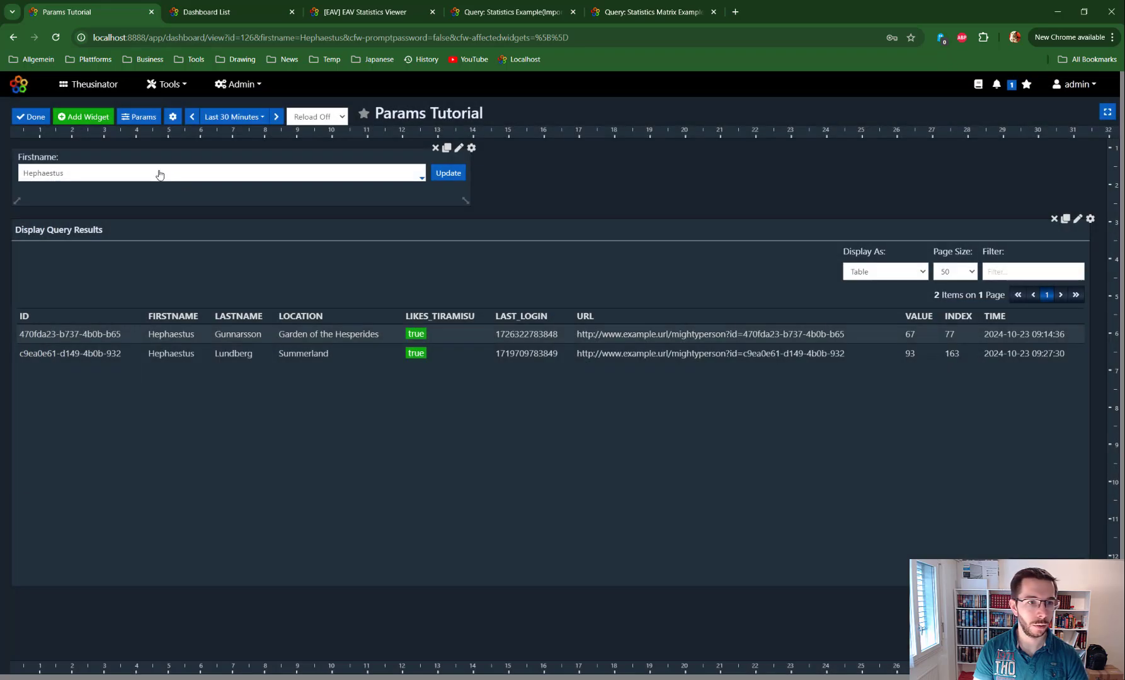
# Choose the empty entry in the Firstname select and update the dashboard
pyautogui.click(160, 175)
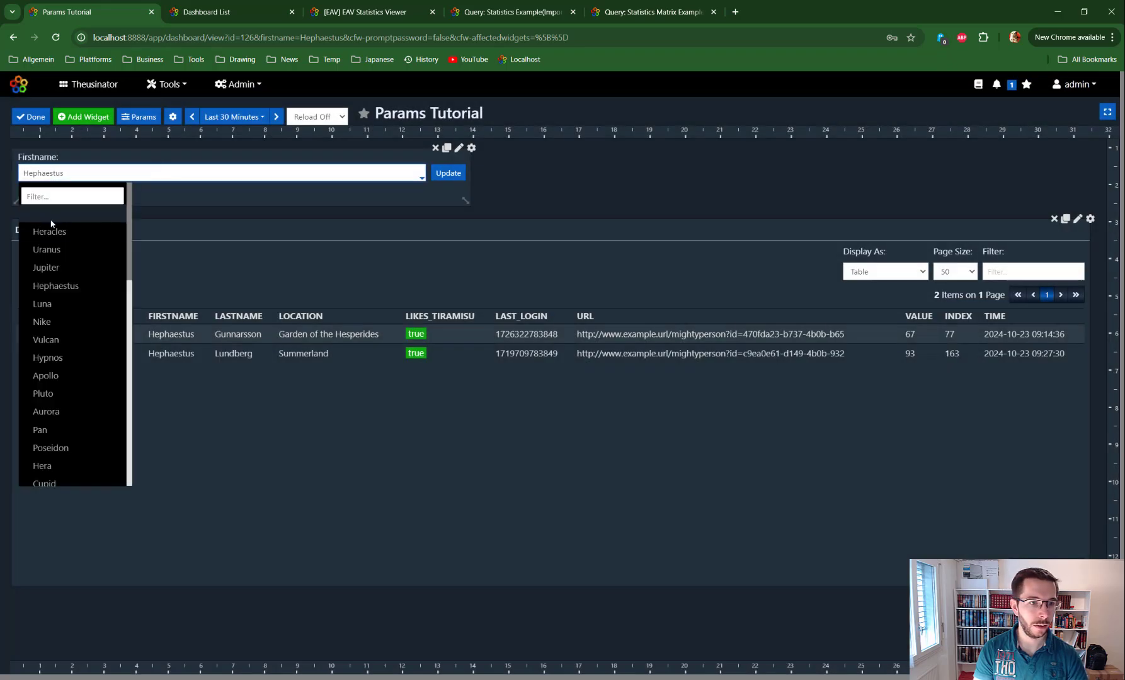
pyautogui.click(50, 217)
pyautogui.click(449, 173)
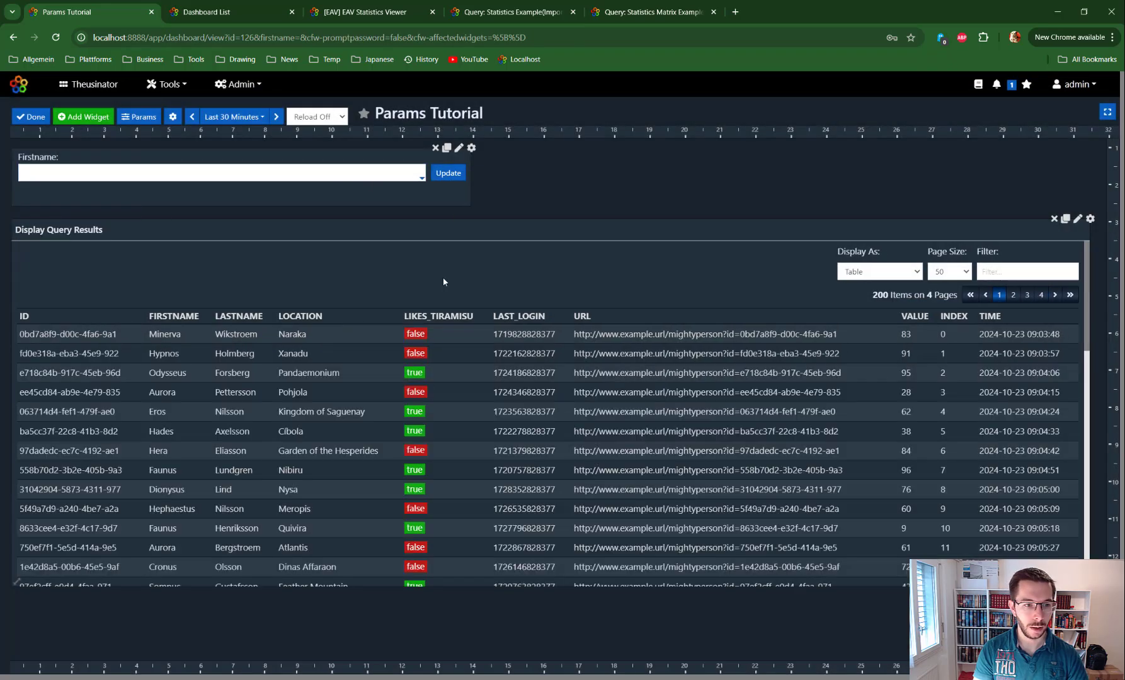
# Examine the Display Query Results widget's filter: the firstname parameter with its null default, the true branch and the FIRSTNAME comparison
pyautogui.click(1077, 218)
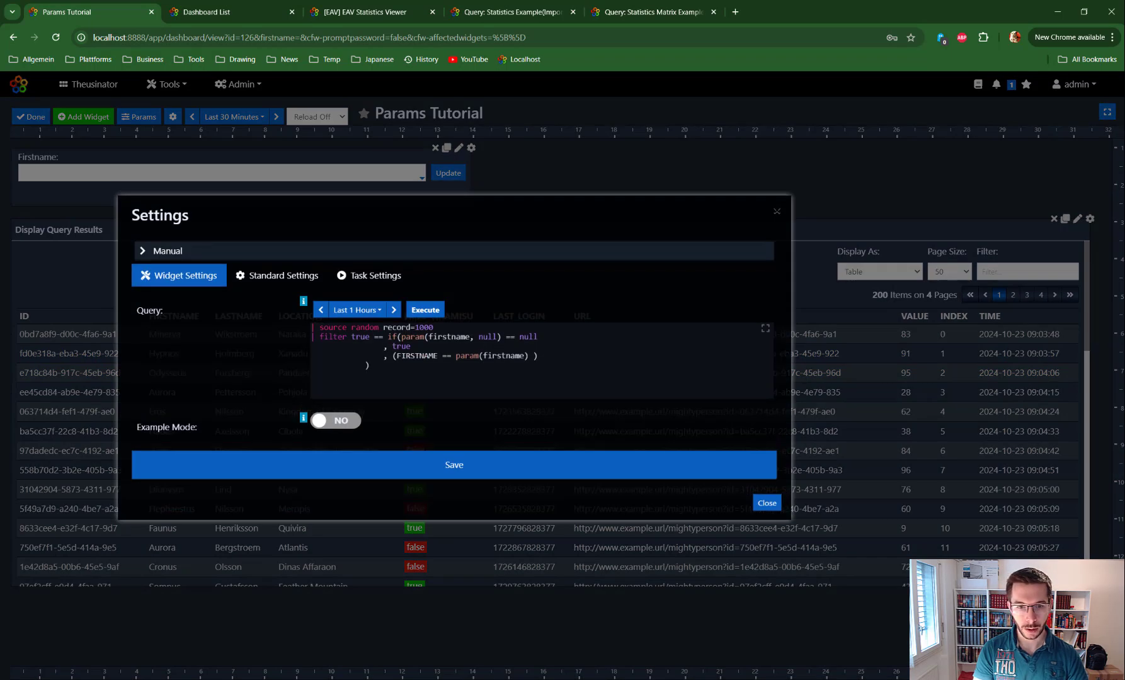
pyautogui.doubleClick(449, 337)
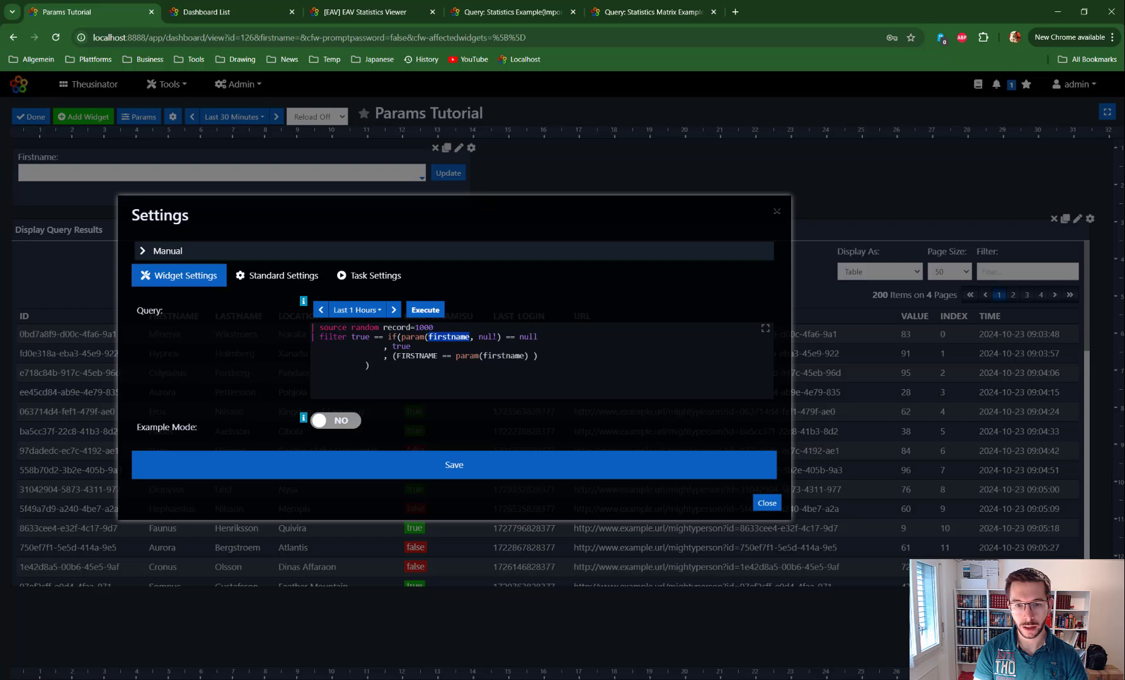
pyautogui.doubleClick(487, 337)
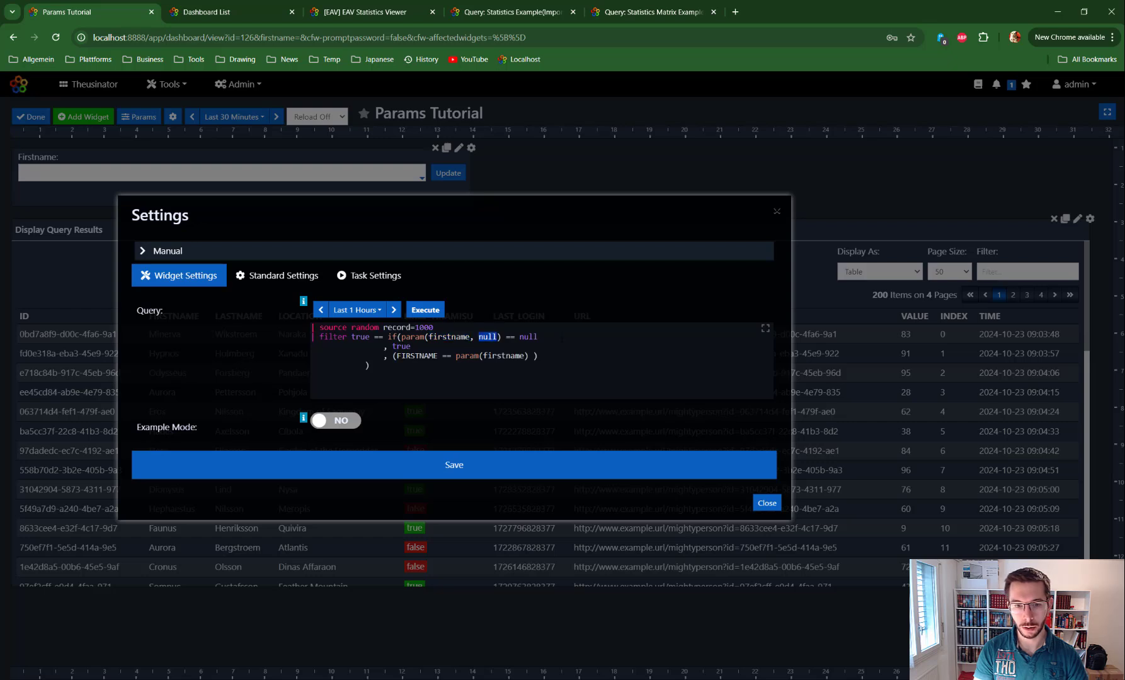
pyautogui.moveTo(538, 337); pyautogui.dragTo(384, 347)
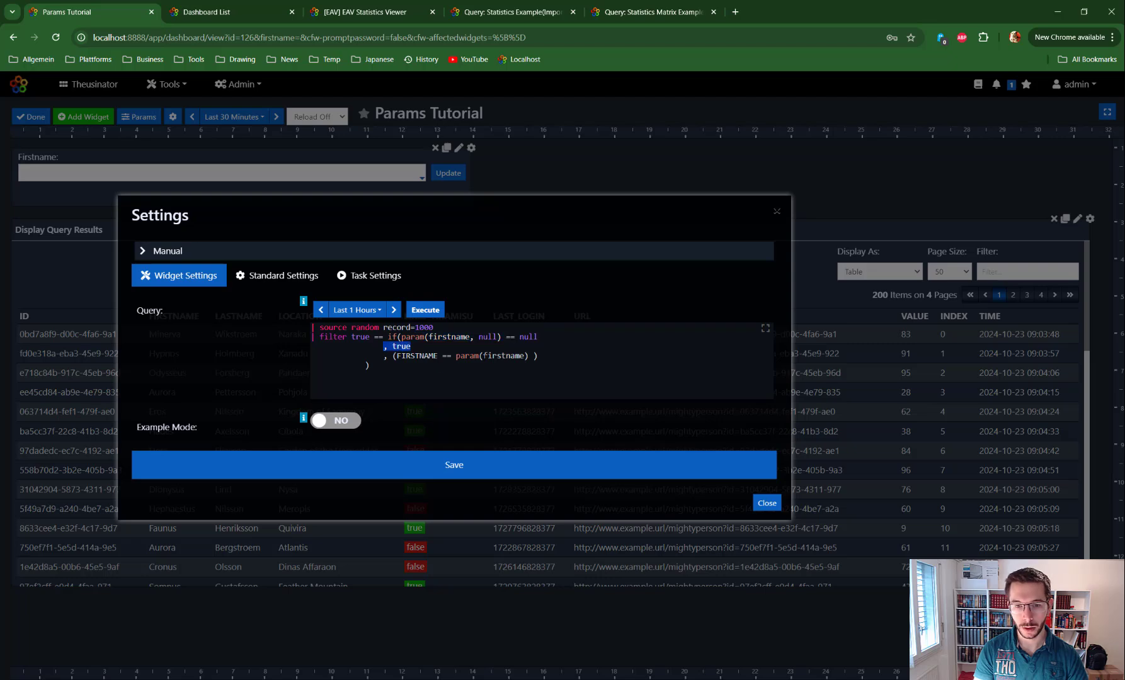
pyautogui.moveTo(537, 356); pyautogui.dragTo(392, 356)
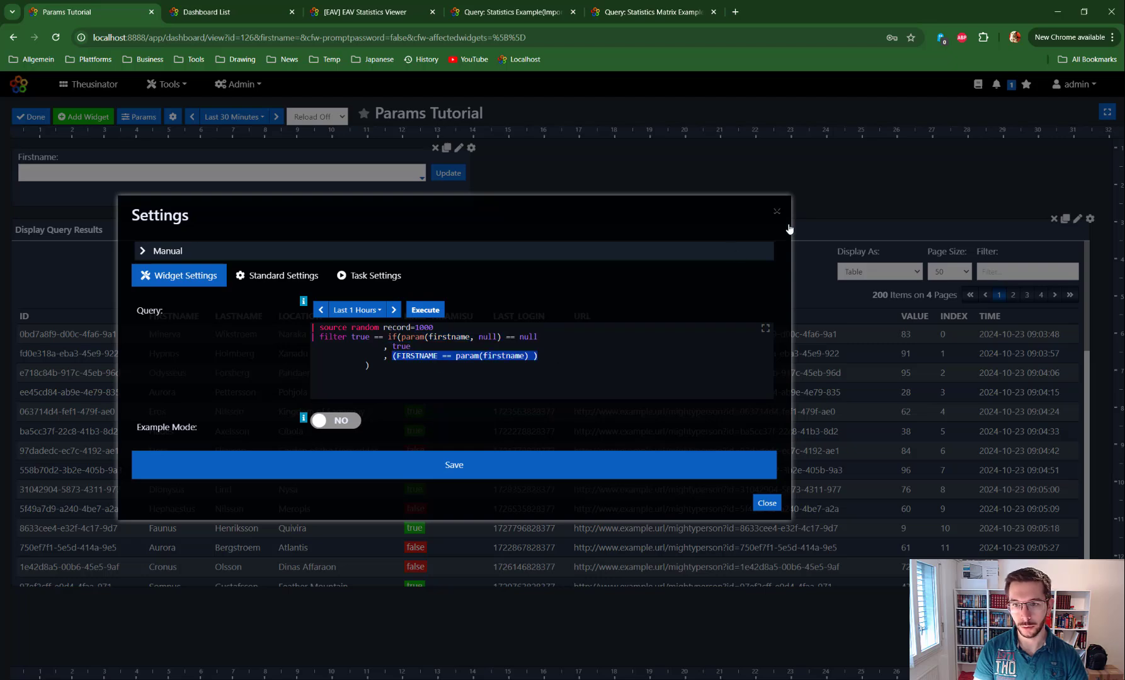
pyautogui.click(777, 214)
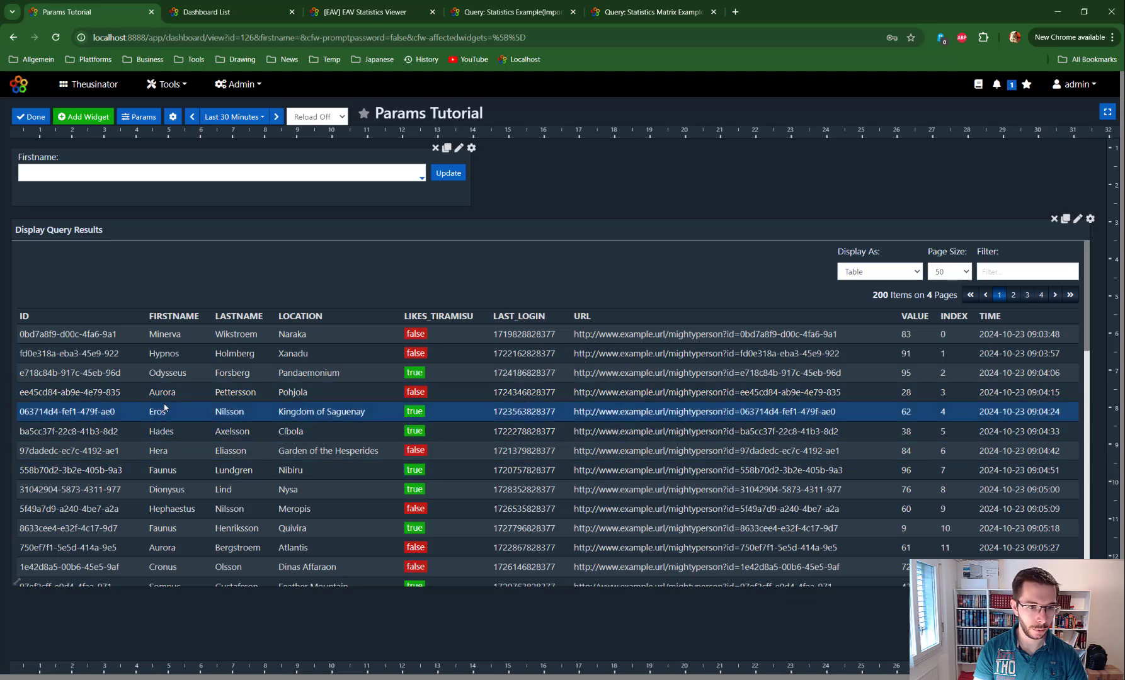
# Copy the dashboard URL up to firstname= and add a formatlink command to the end of the Display Query Results query
pyautogui.click(1078, 218)
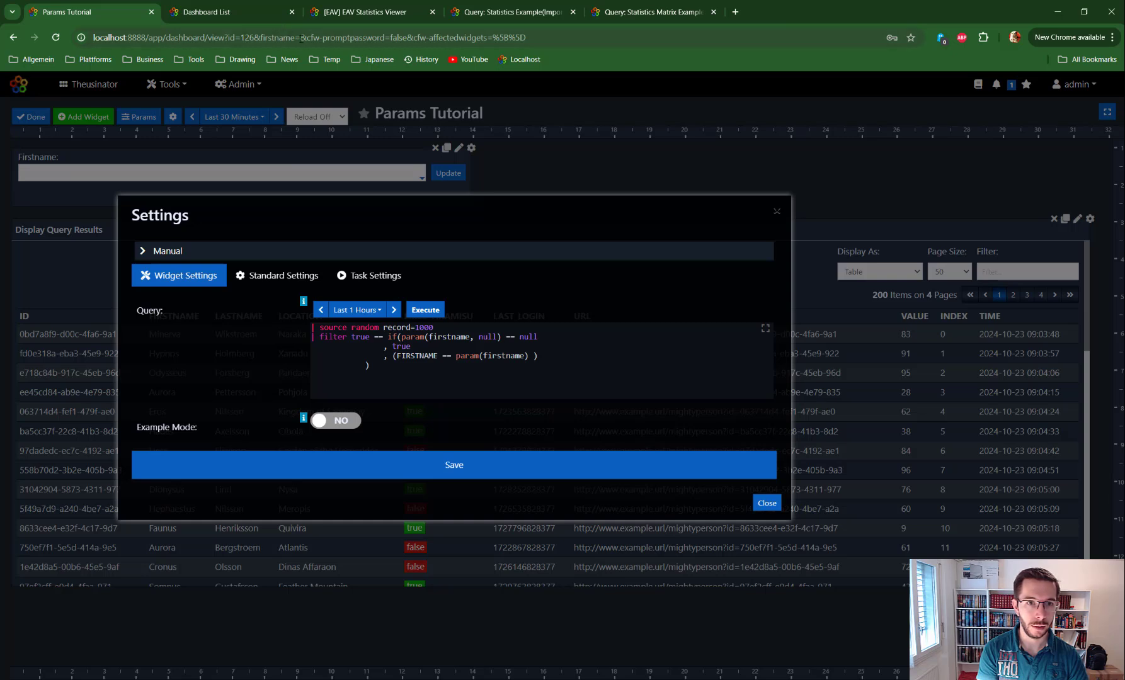
pyautogui.moveTo(301, 38); pyautogui.dragTo(64, 45)
pyautogui.hotkey('ctrl', 'c')
pyautogui.click(413, 391)
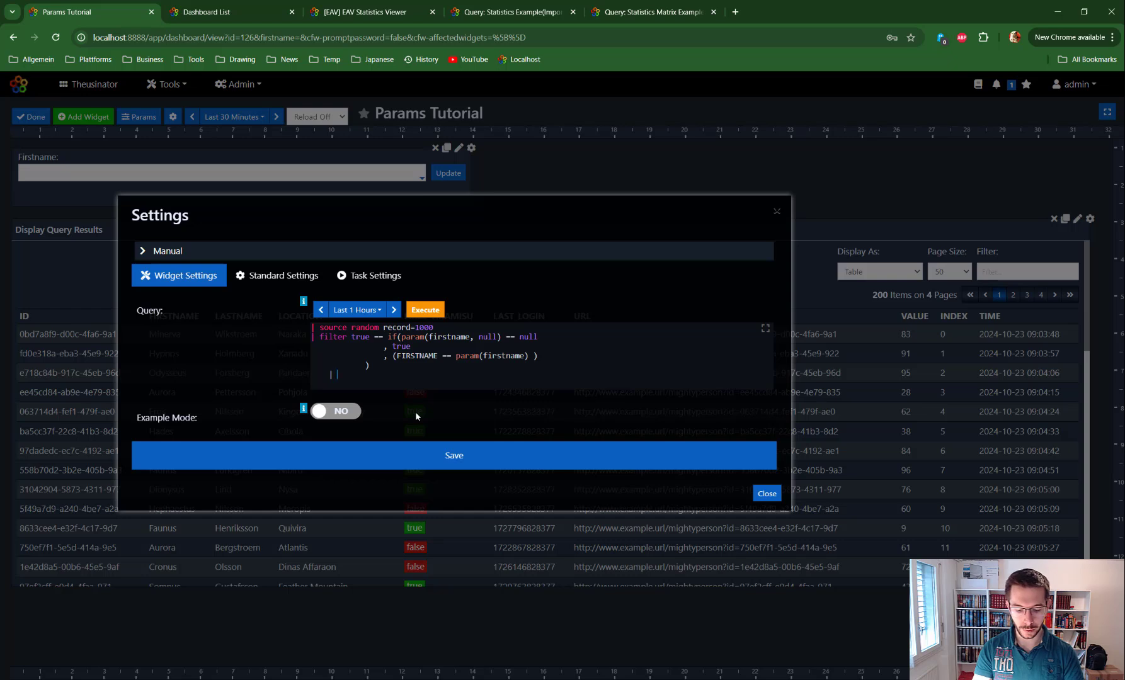
pyautogui.write('format 1')
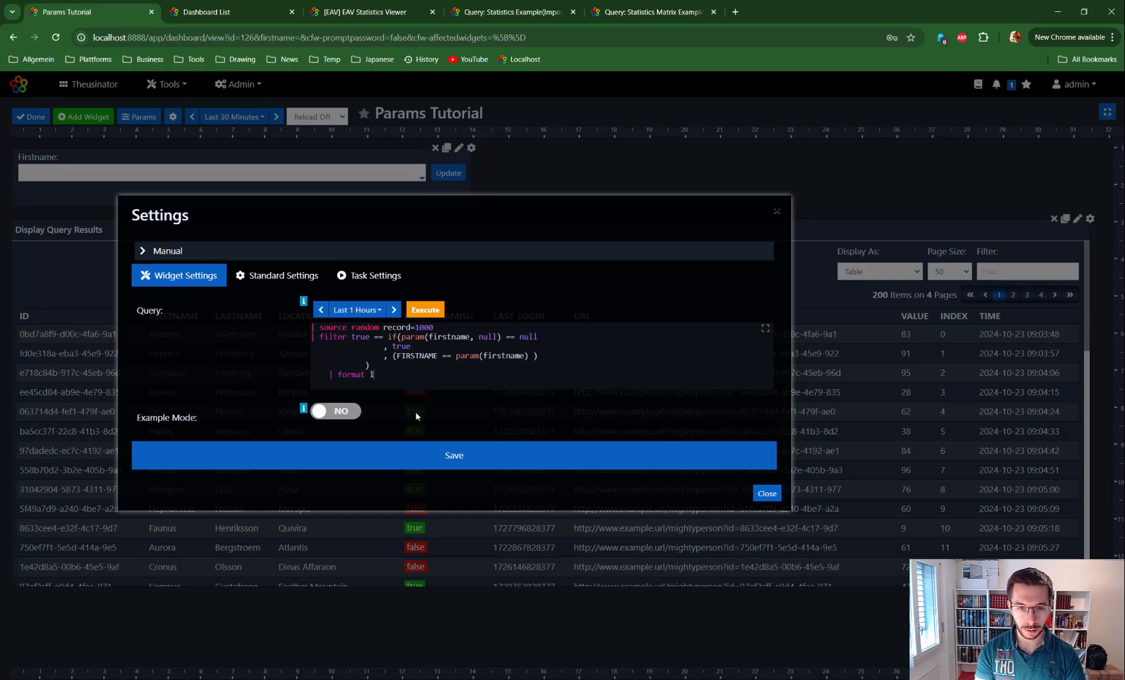
pyautogui.press('BackSpace')
pyautogui.write('link')
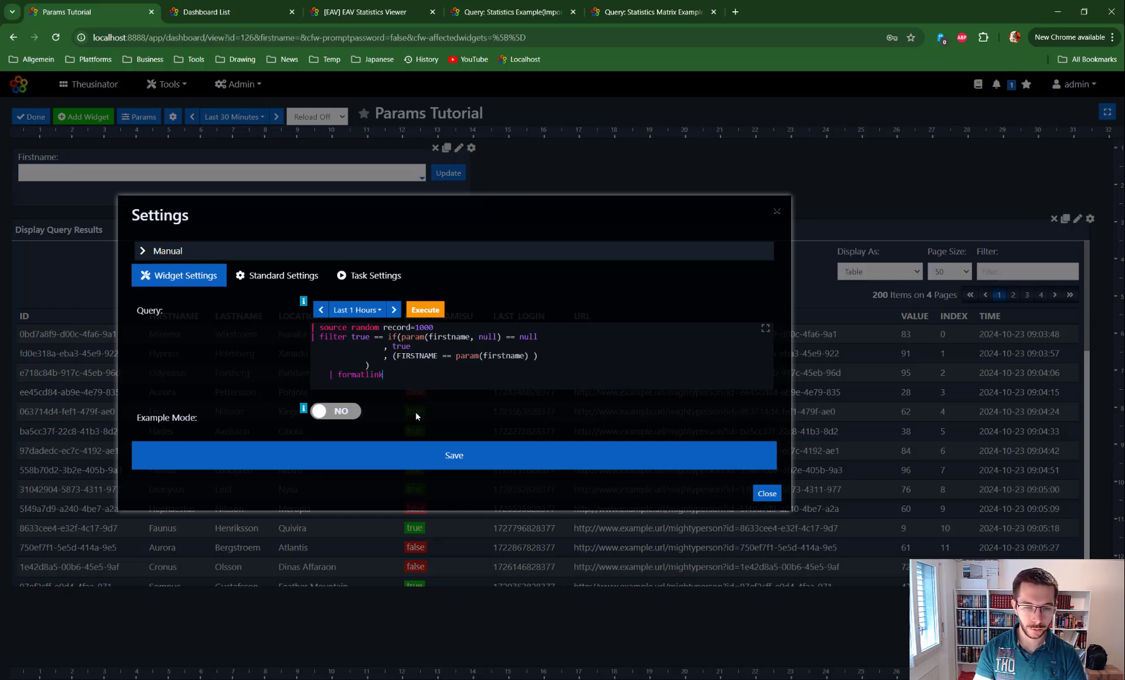
pyautogui.press('Return')
pyautogui.hotkey('shift', 'Tab')
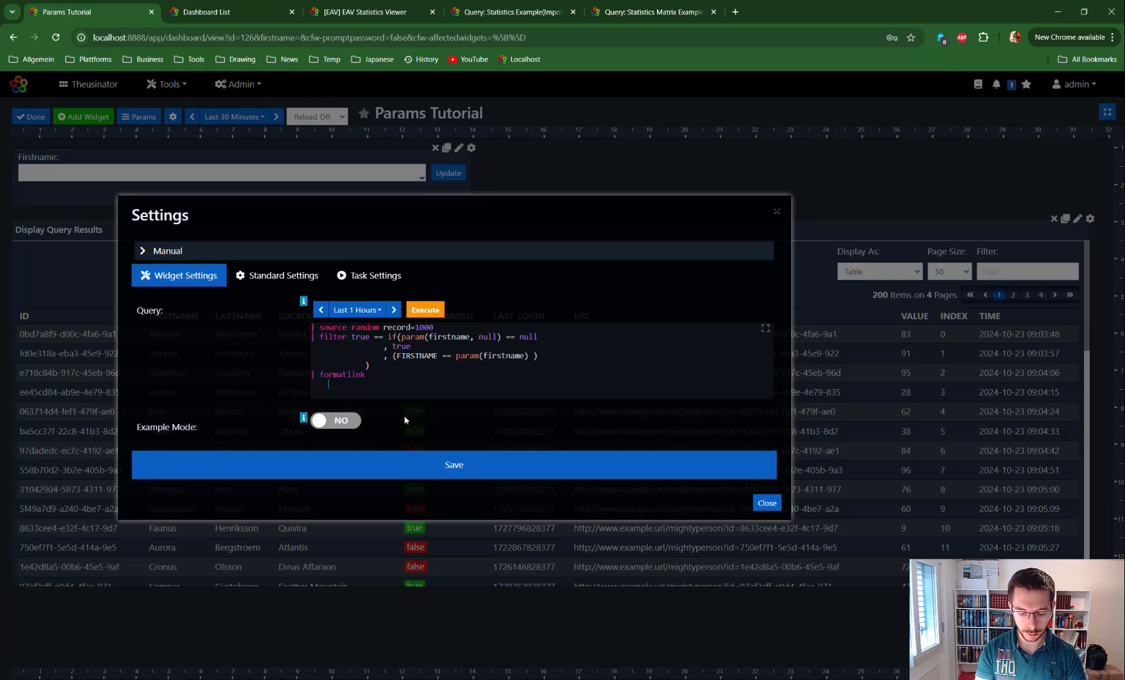
pyautogui.write('FIRSTNAME')
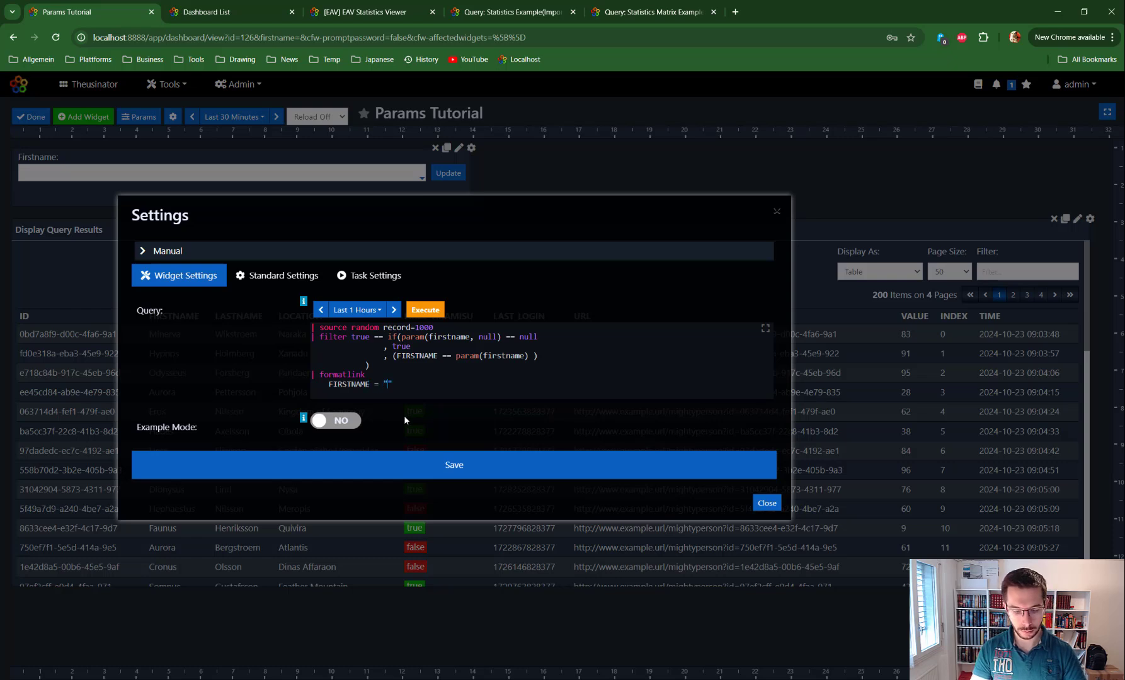
pyautogui.write(' = "')
pyautogui.hotkey('ctrl', 'v')
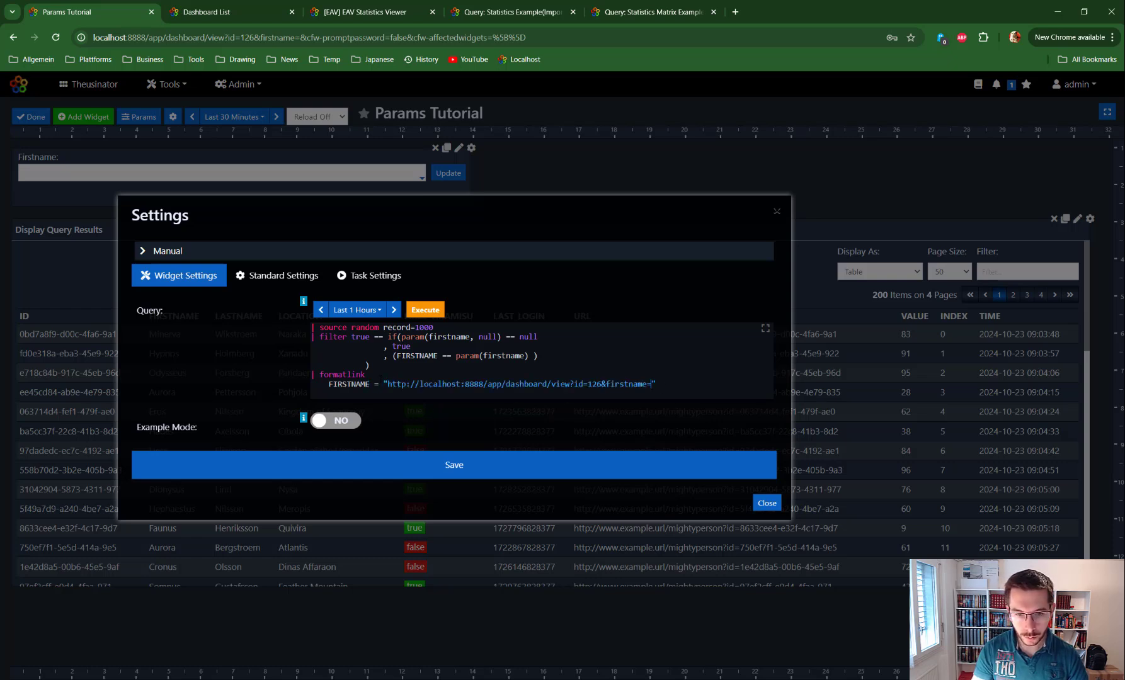
pyautogui.write('+FIRSTNAME')
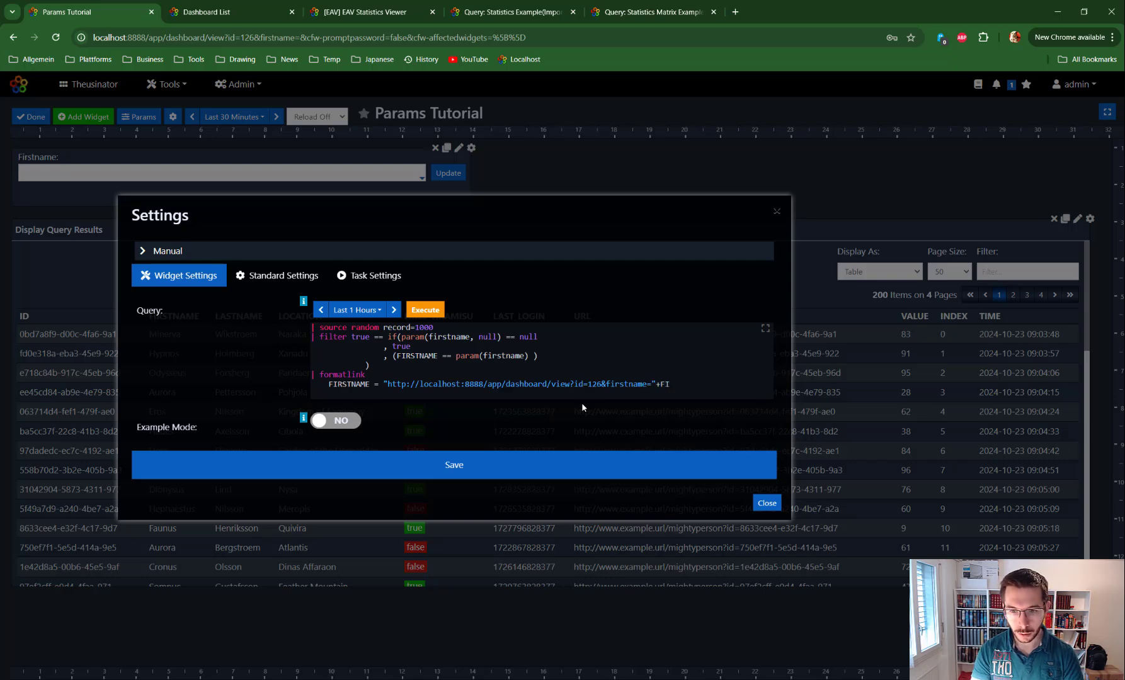
pyautogui.click(425, 310)
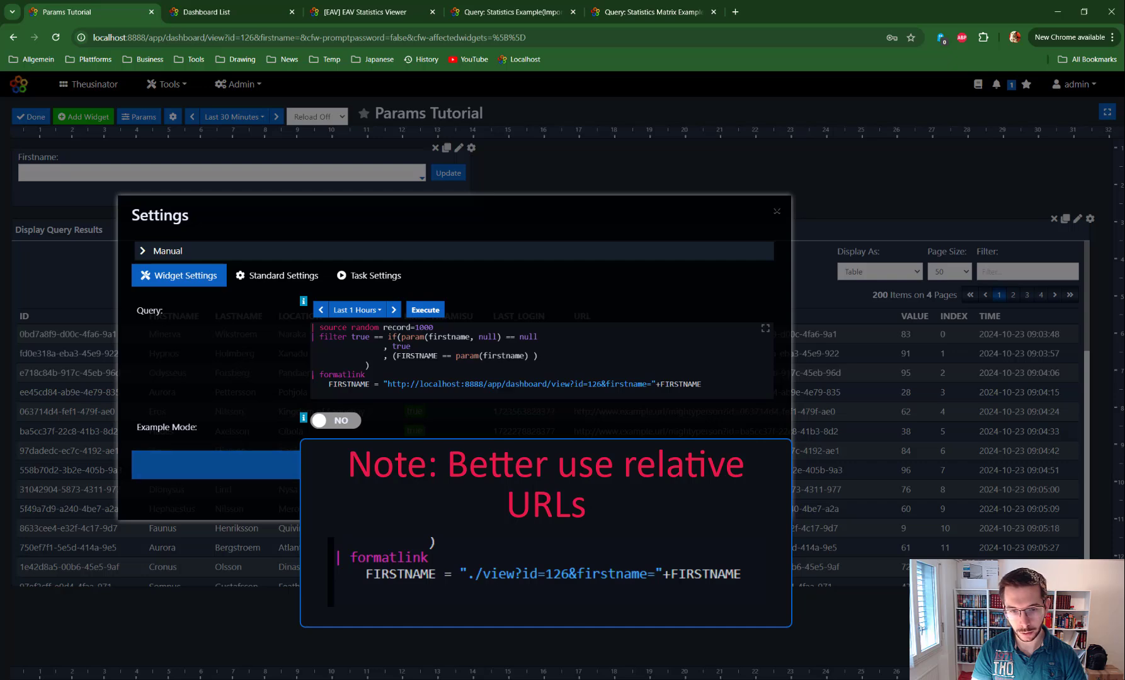
pyautogui.click(171, 465)
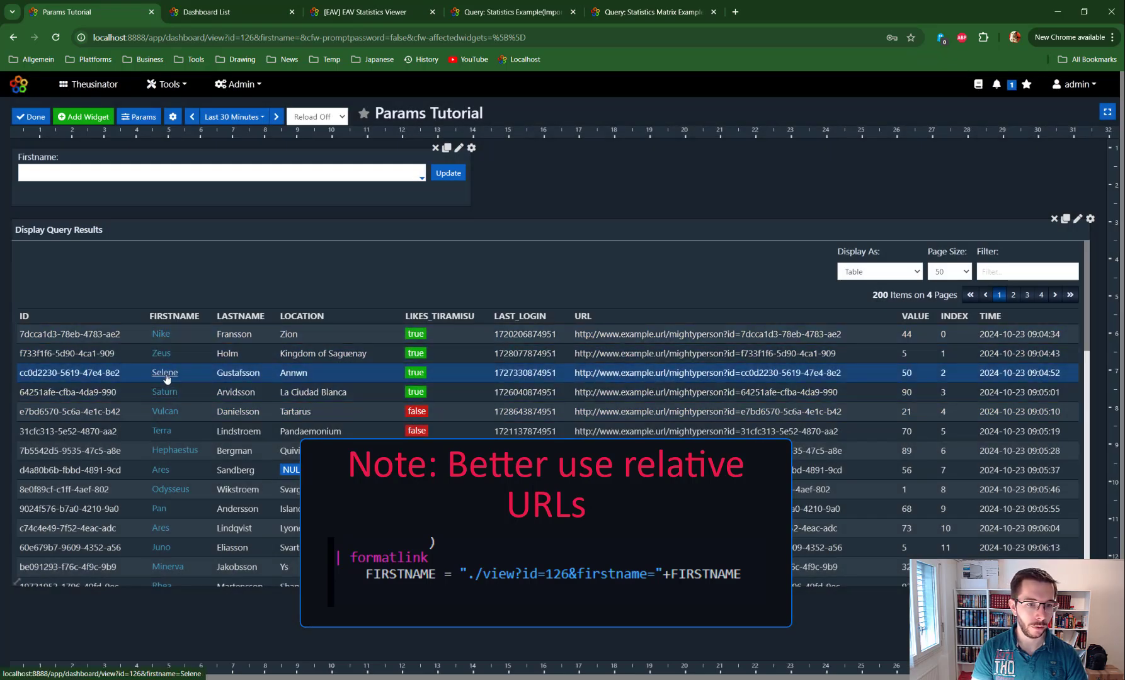
# Follow the FIRSTNAME link in the third result row and inspect the firstname parameter in the opened dashboard's URL
pyautogui.click(169, 376)
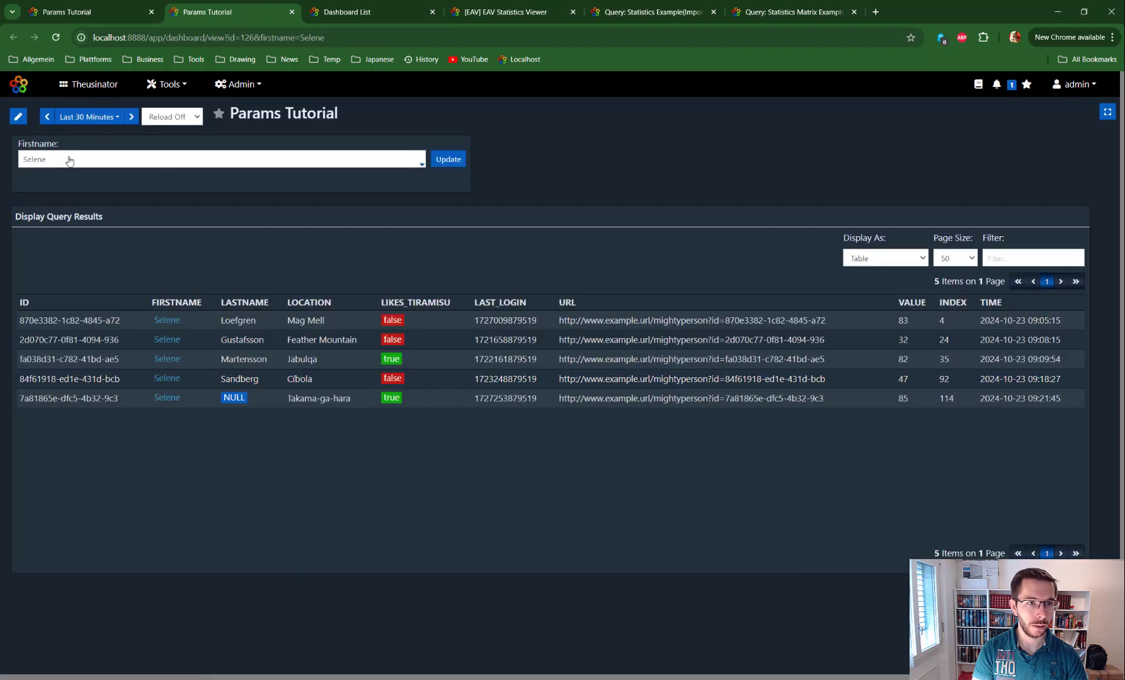
pyautogui.click(278, 38)
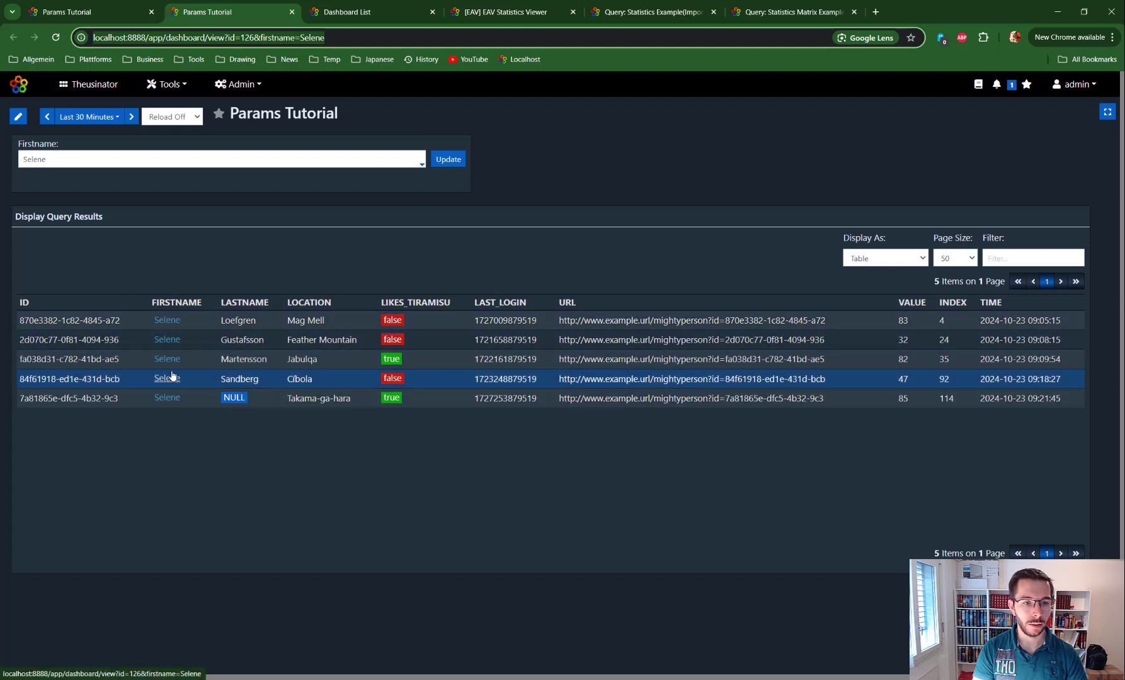
# Update the dashboard with the empty Firstname entry and follow the FIRSTNAME link in the row with index 7
pyautogui.click(55, 163)
pyautogui.click(52, 197)
pyautogui.click(449, 159)
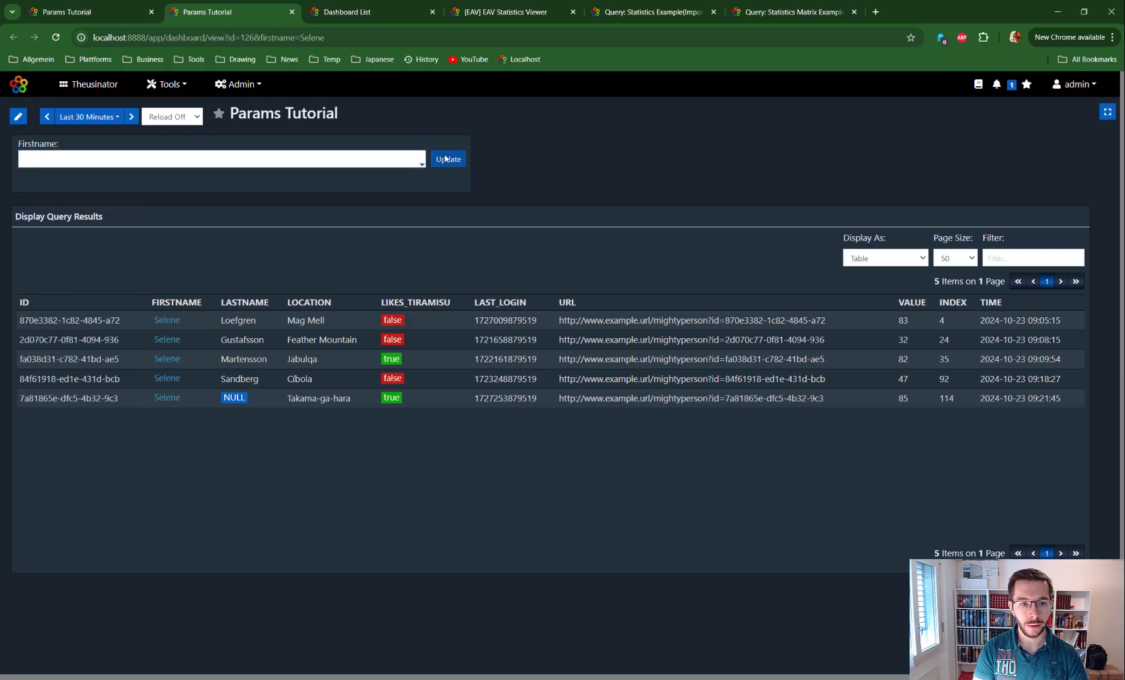
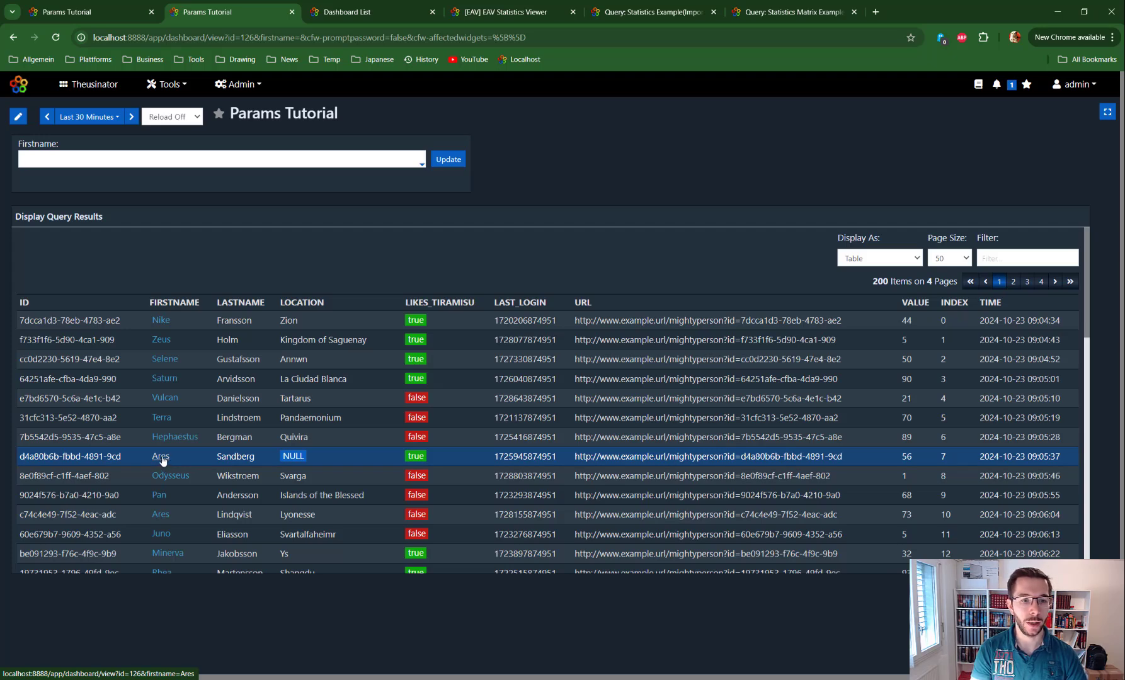
pyautogui.click(161, 457)
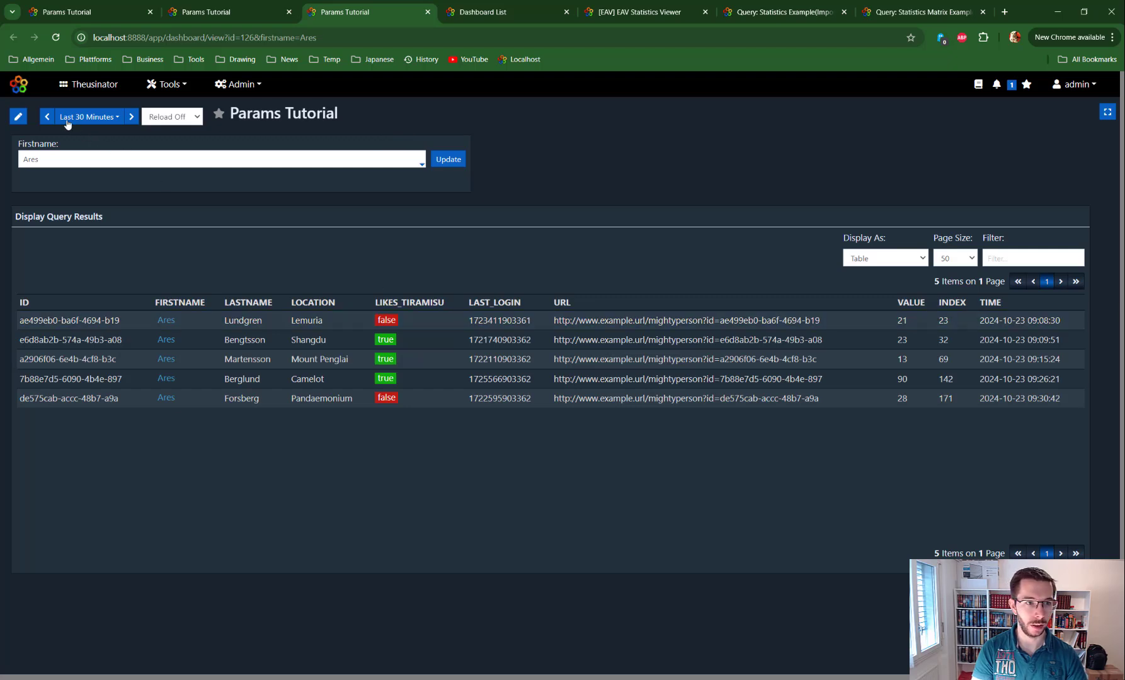
# Switch the dashboard to edit mode and add a Query Select parameter named lastname
pyautogui.click(24, 118)
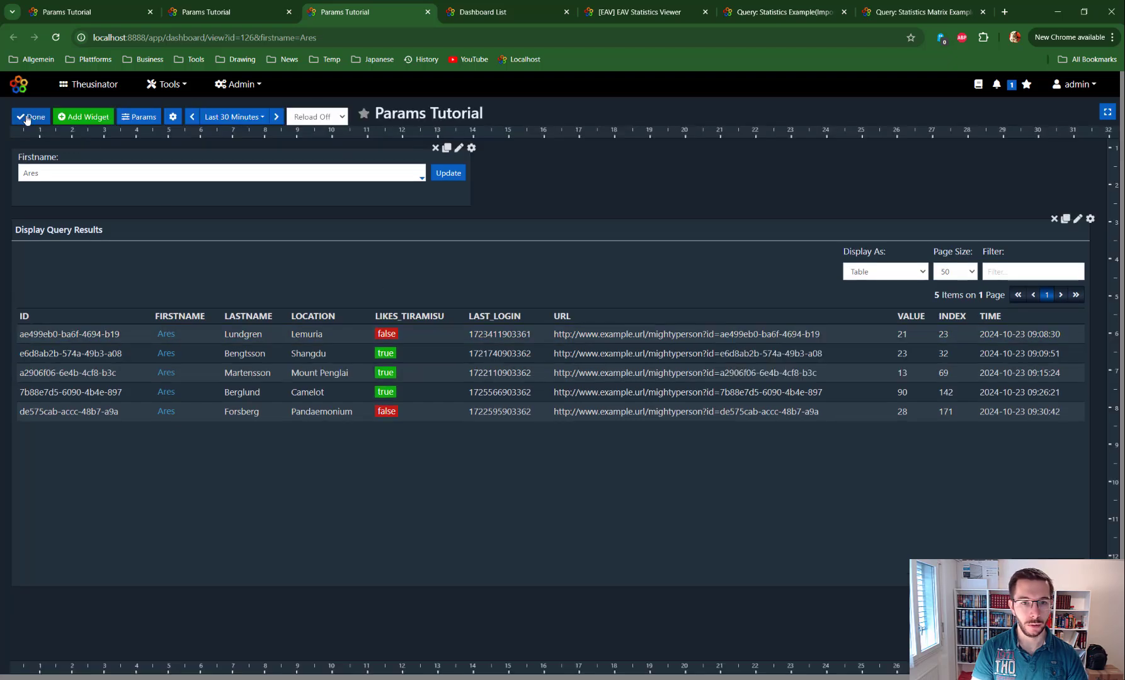
pyautogui.click(132, 117)
pyautogui.click(118, 161)
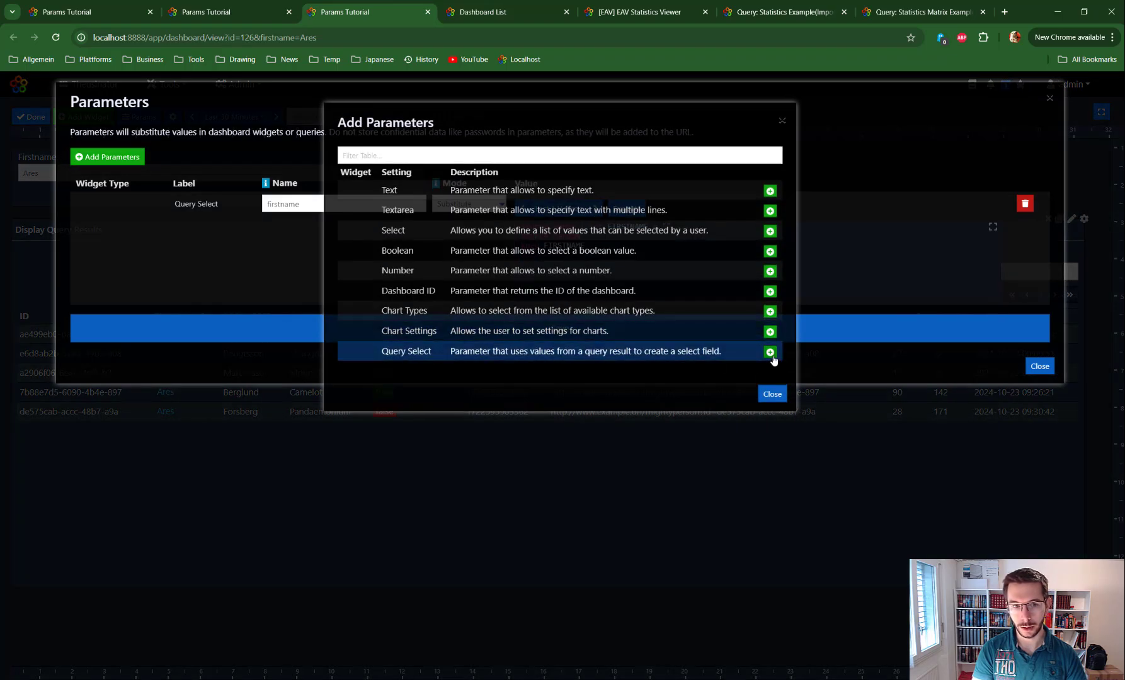
pyautogui.click(770, 352)
pyautogui.click(773, 394)
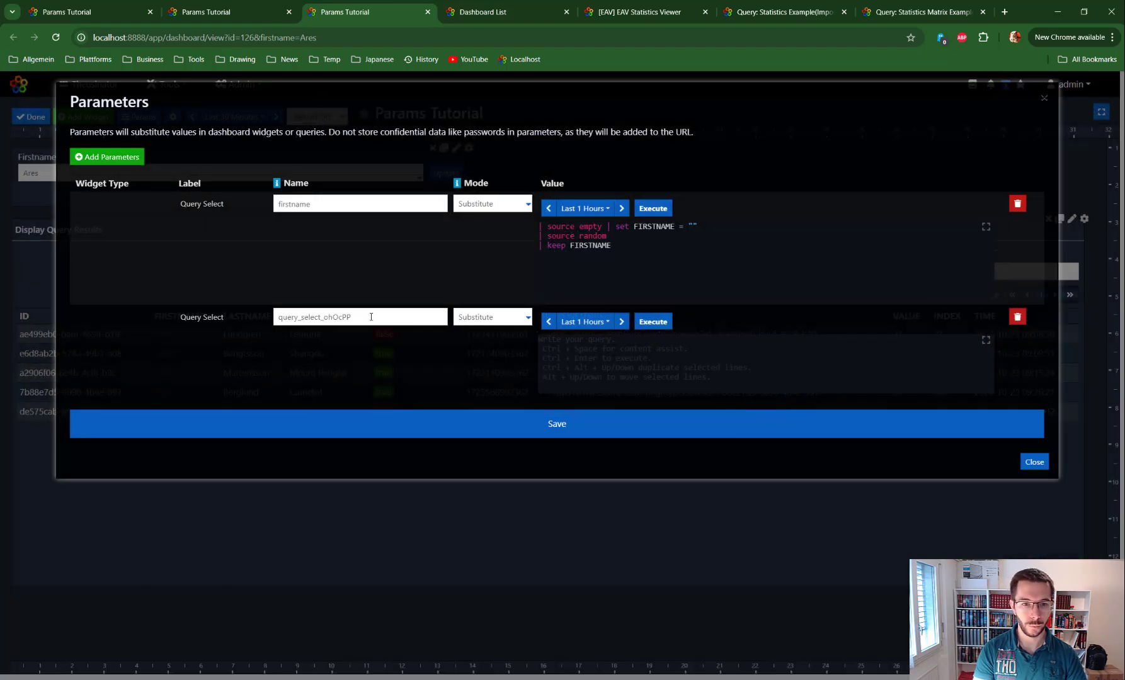
pyautogui.doubleClick(371, 316)
pyautogui.write('lastname')
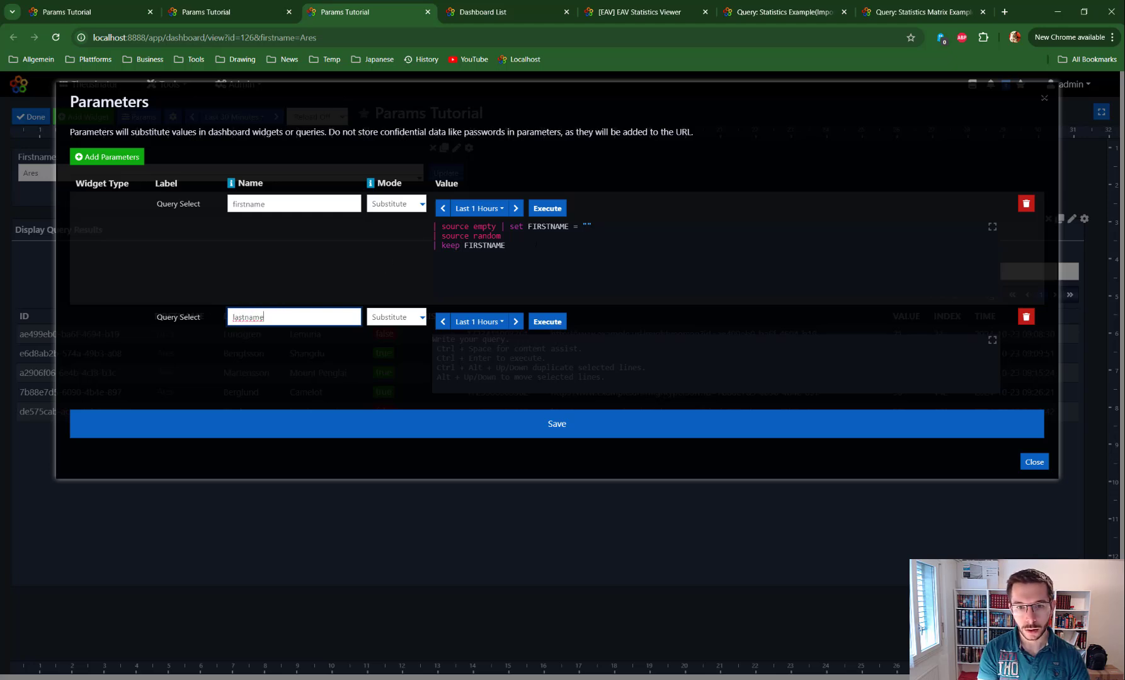
# Copy the firstname parameter's whole query into the lastname parameter
pyautogui.moveTo(508, 247); pyautogui.dragTo(385, 224)
pyautogui.hotkey('ctrl', 'c')
pyautogui.click(435, 377)
pyautogui.hotkey('ctrl', 'v')
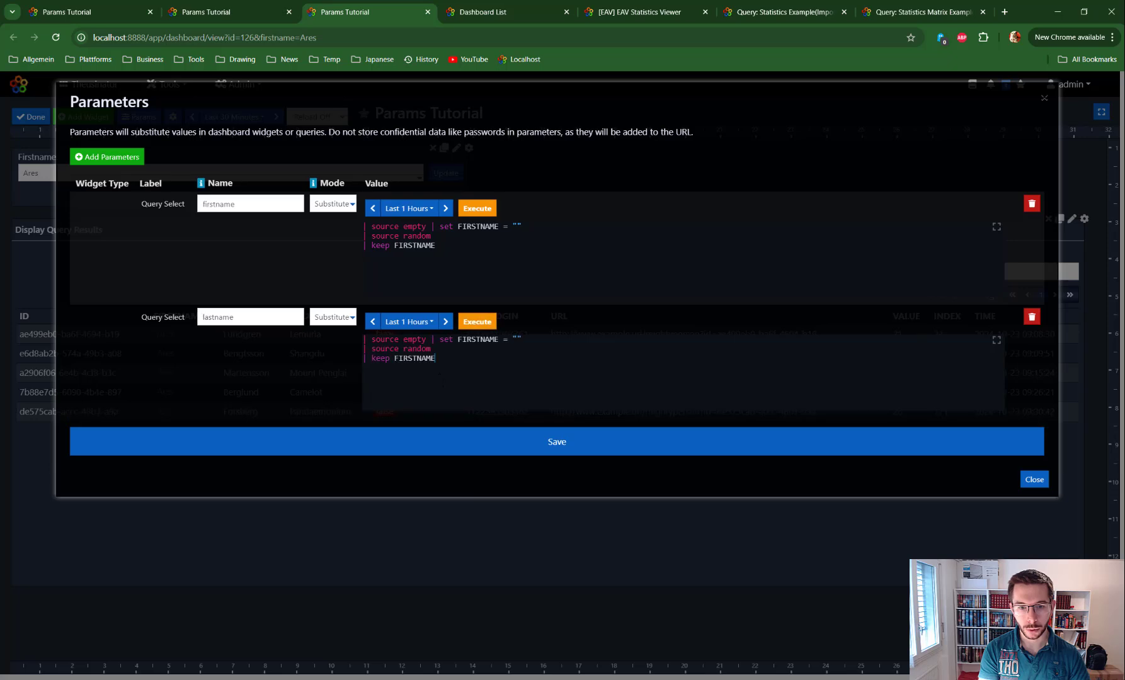
# Replace FIRSTNAME with LASTNAME in the set and keep commands of the lastname parameter's query and save the parameters
pyautogui.doubleClick(480, 340)
pyautogui.write('LASAST')
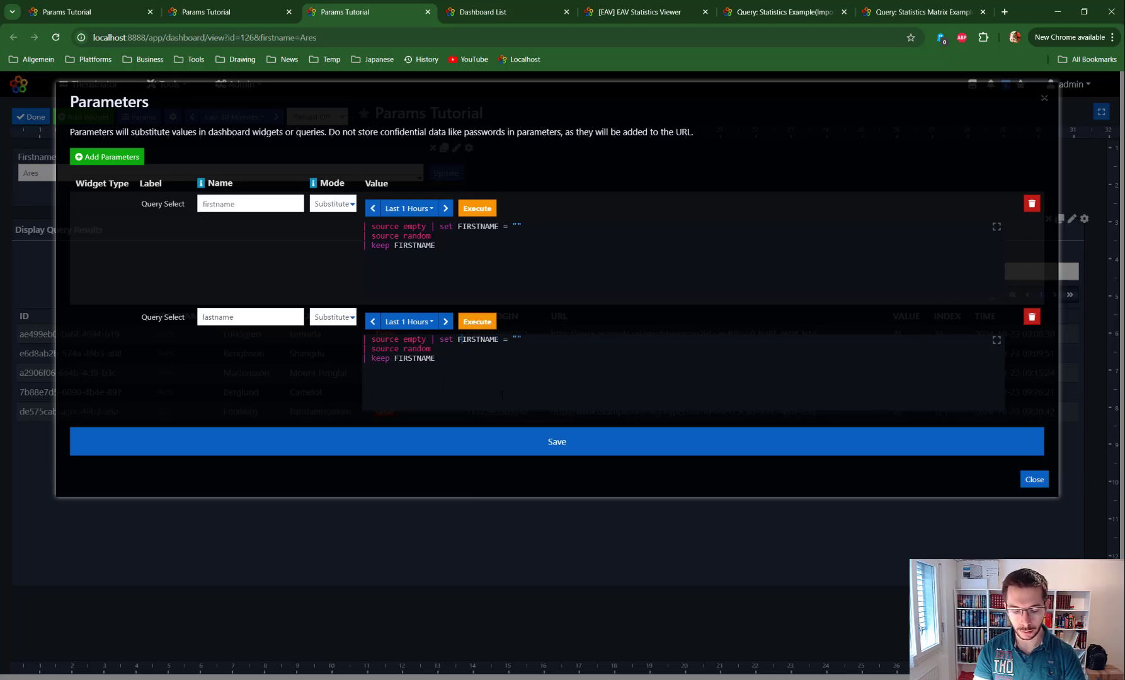
pyautogui.press('BackSpace')
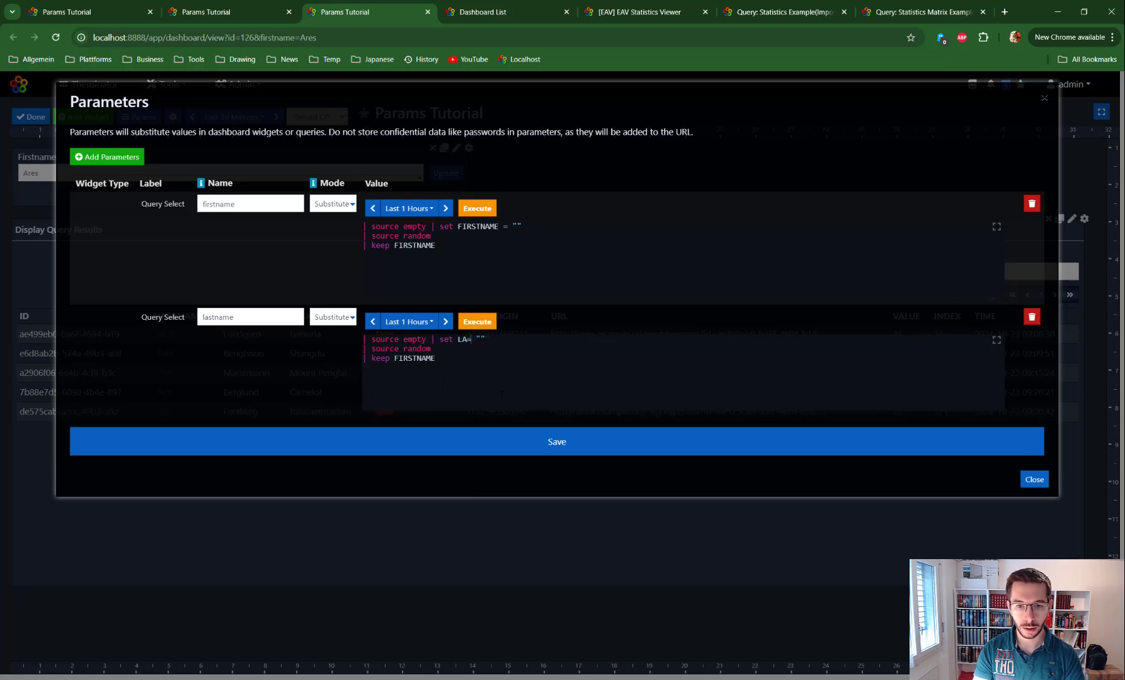
pyautogui.write('TNAME')
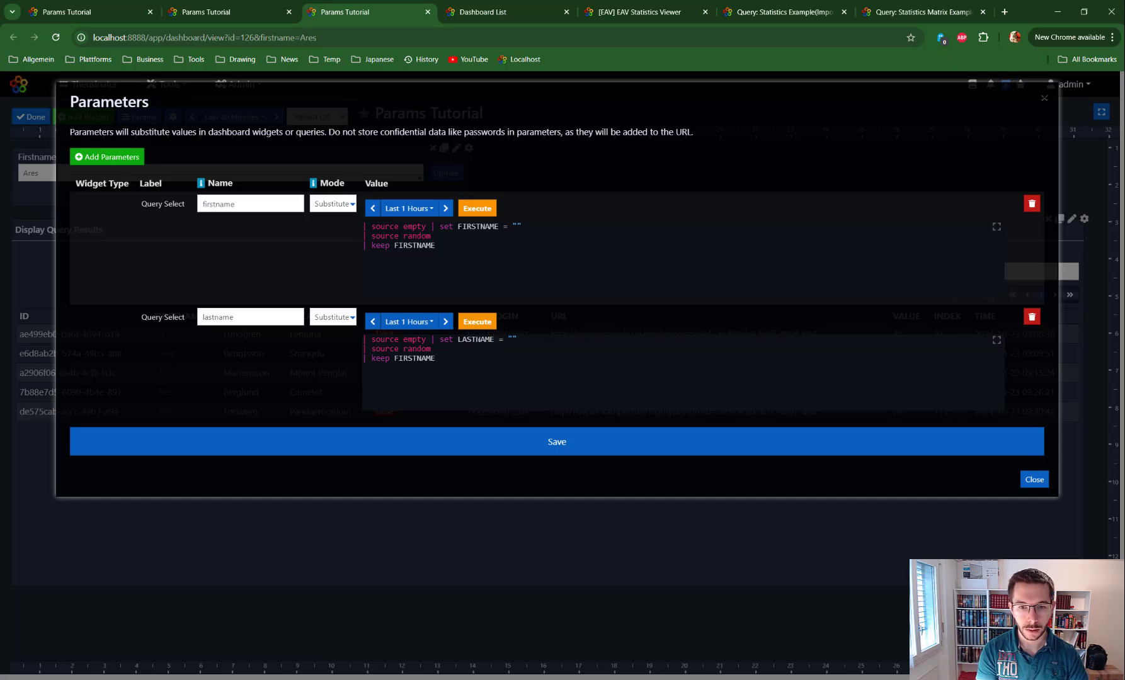
pyautogui.doubleClick(479, 340)
pyautogui.doubleClick(413, 358)
pyautogui.hotkey('ctrl', 'v')
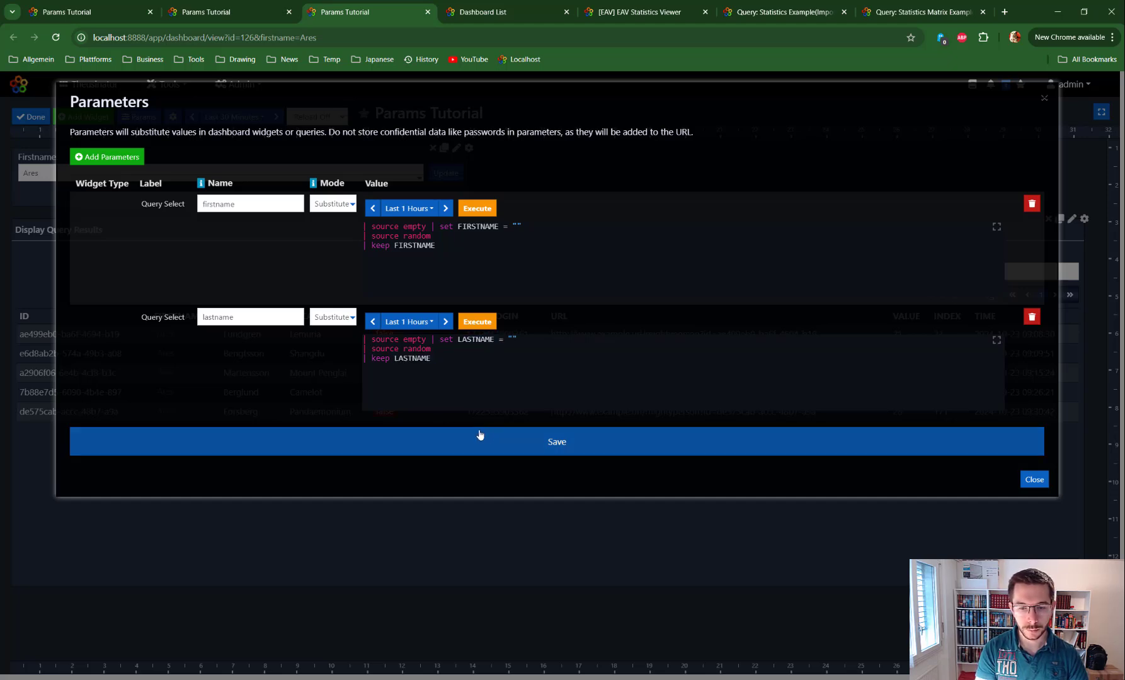
pyautogui.click(521, 441)
pyautogui.click(1023, 483)
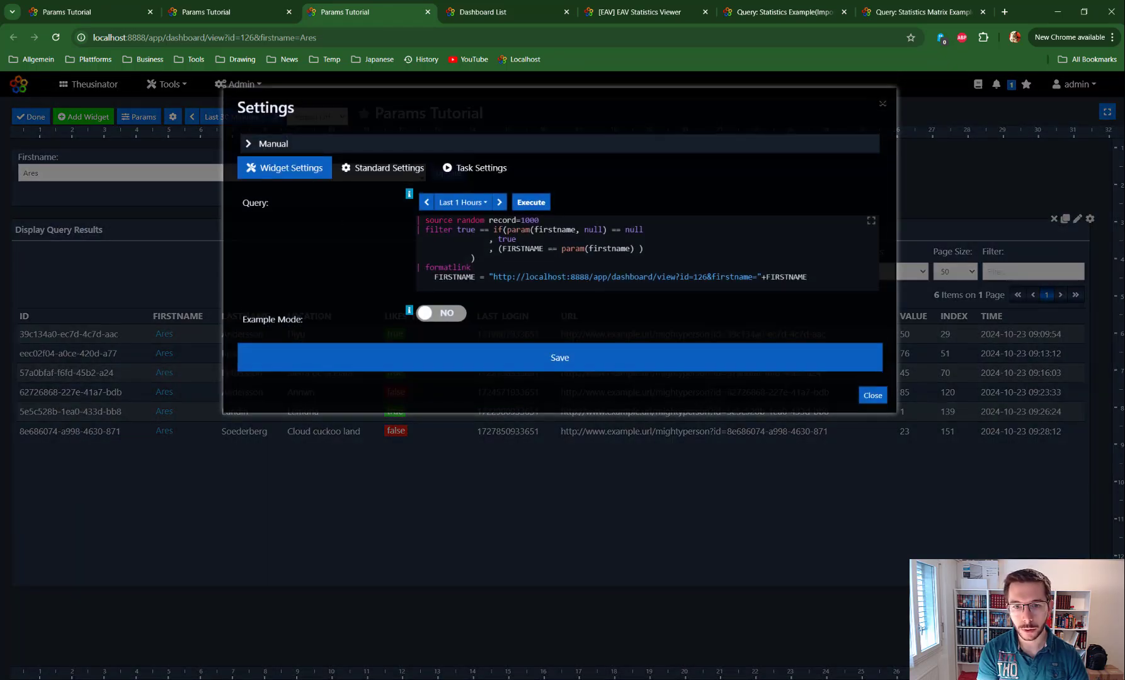
# Change the Display Query Results filter to test param(lastname, null) and compare LASTNAME == param(lastname)
pyautogui.doubleClick(521, 248)
pyautogui.hotkey('ctrl', 'v')
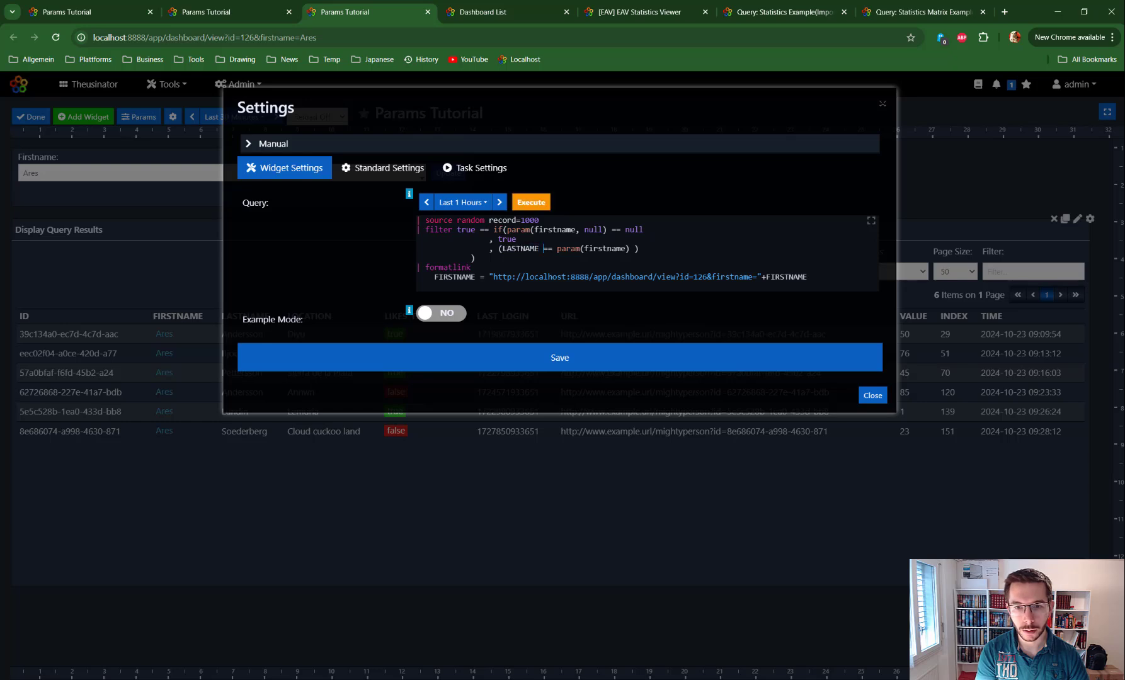
pyautogui.doubleClick(556, 230)
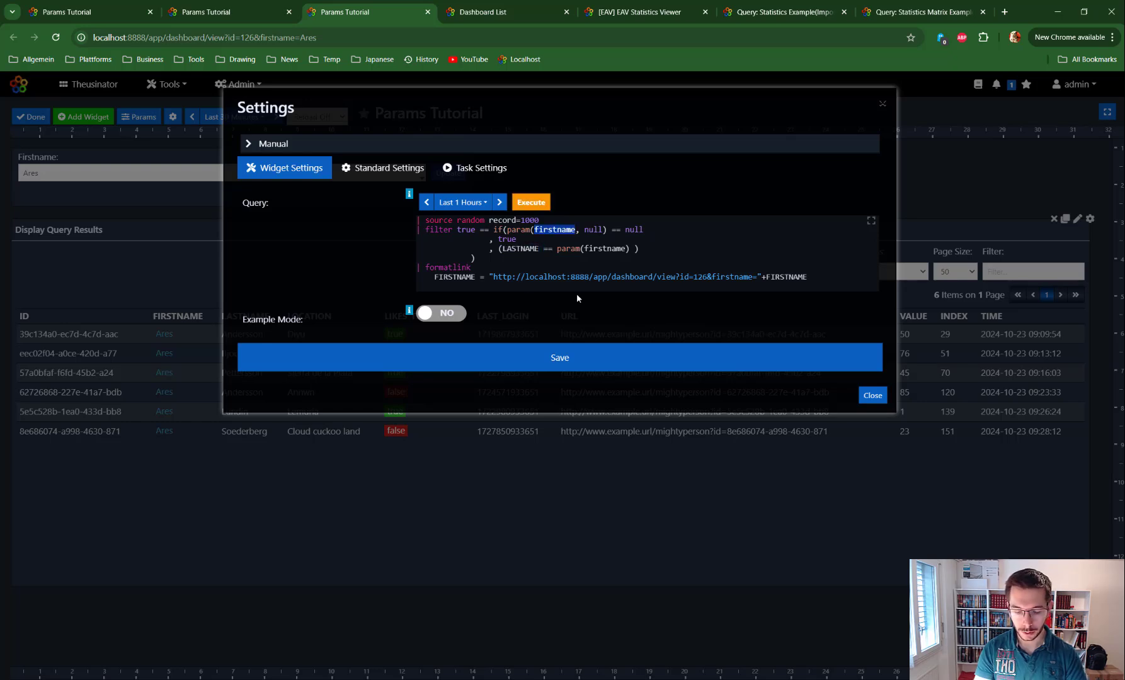
pyautogui.write('lastname')
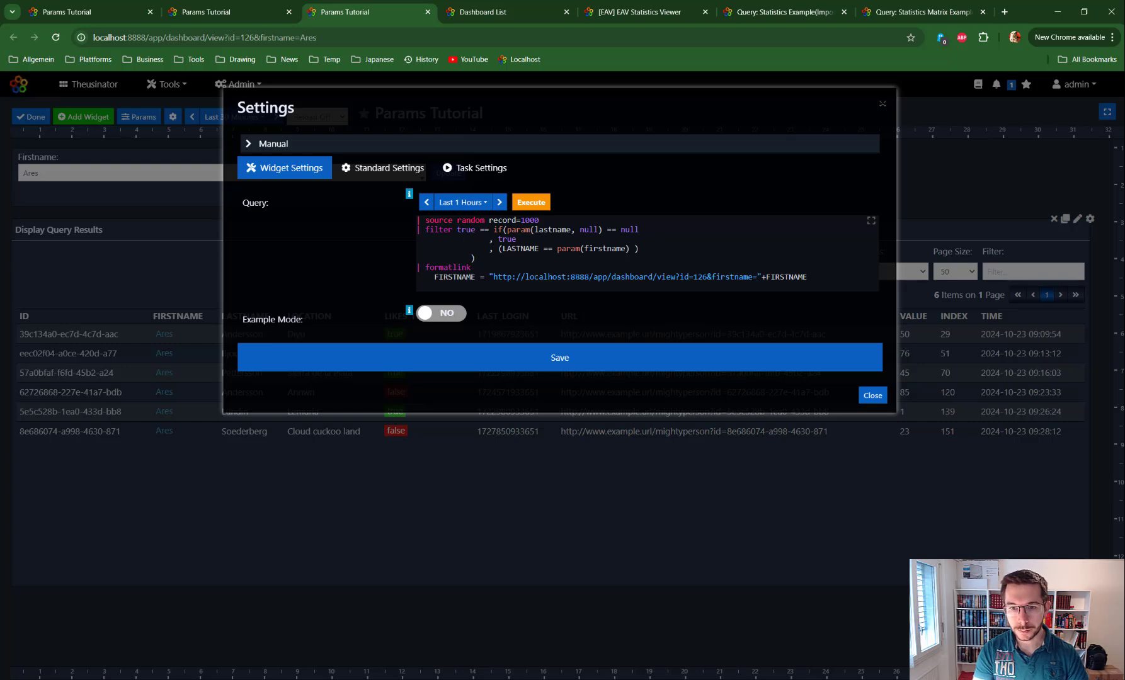
pyautogui.doubleClick(603, 248)
pyautogui.write('lastname')
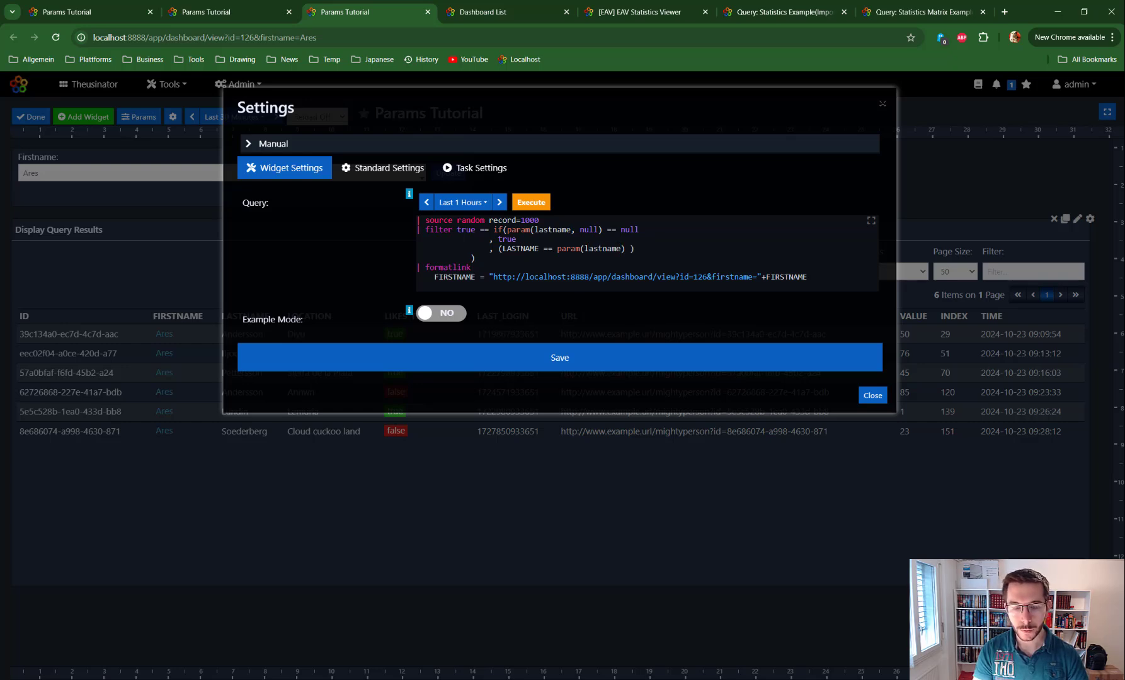
# Discard the unsaved query edit in the Display Query Results settings and look over the dashboard's parameter list
pyautogui.click(873, 396)
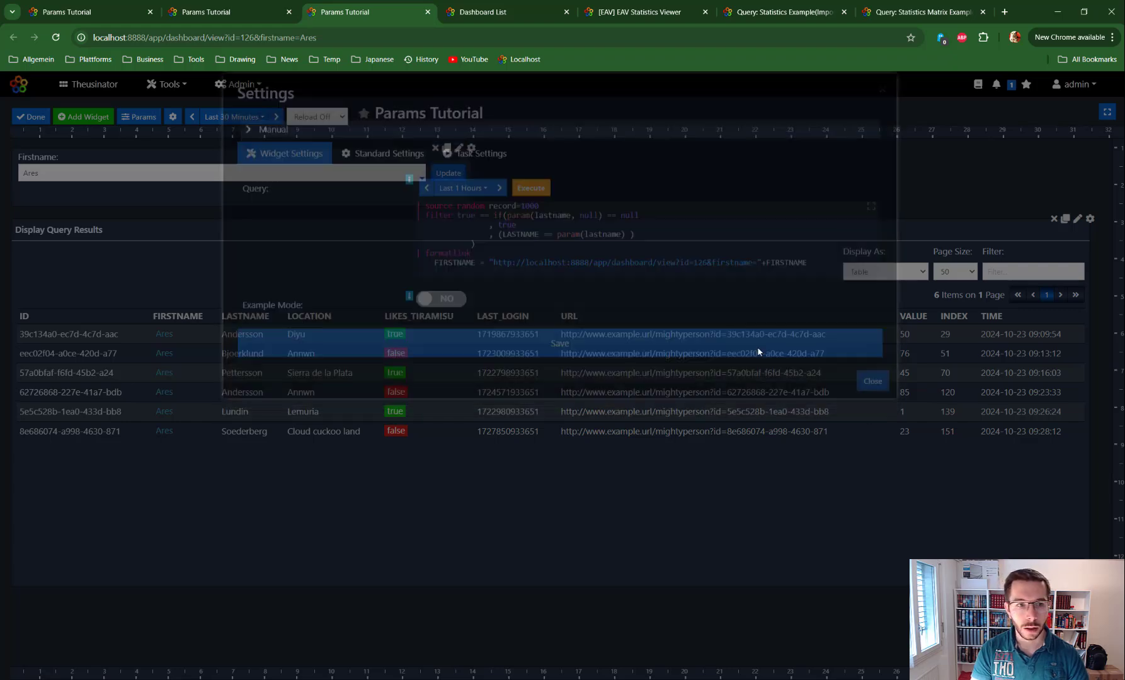
pyautogui.click(139, 117)
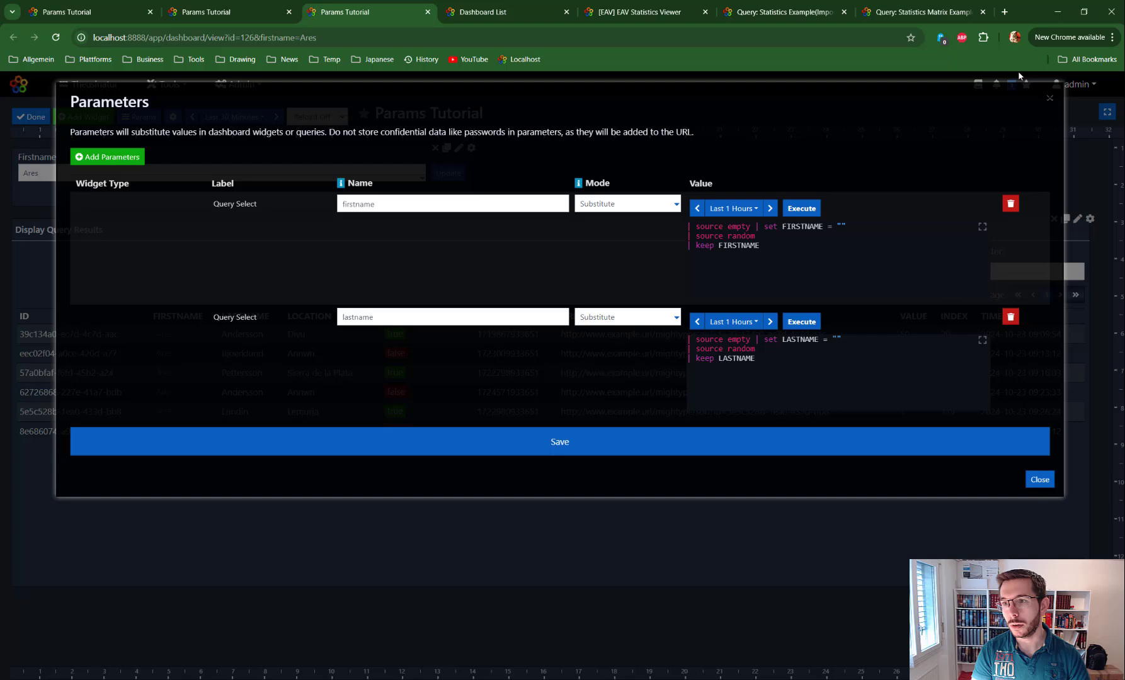
pyautogui.click(1050, 97)
# Add the lastname parameter alongside firstname in the parameter widget's settings and save the widget
pyautogui.click(460, 148)
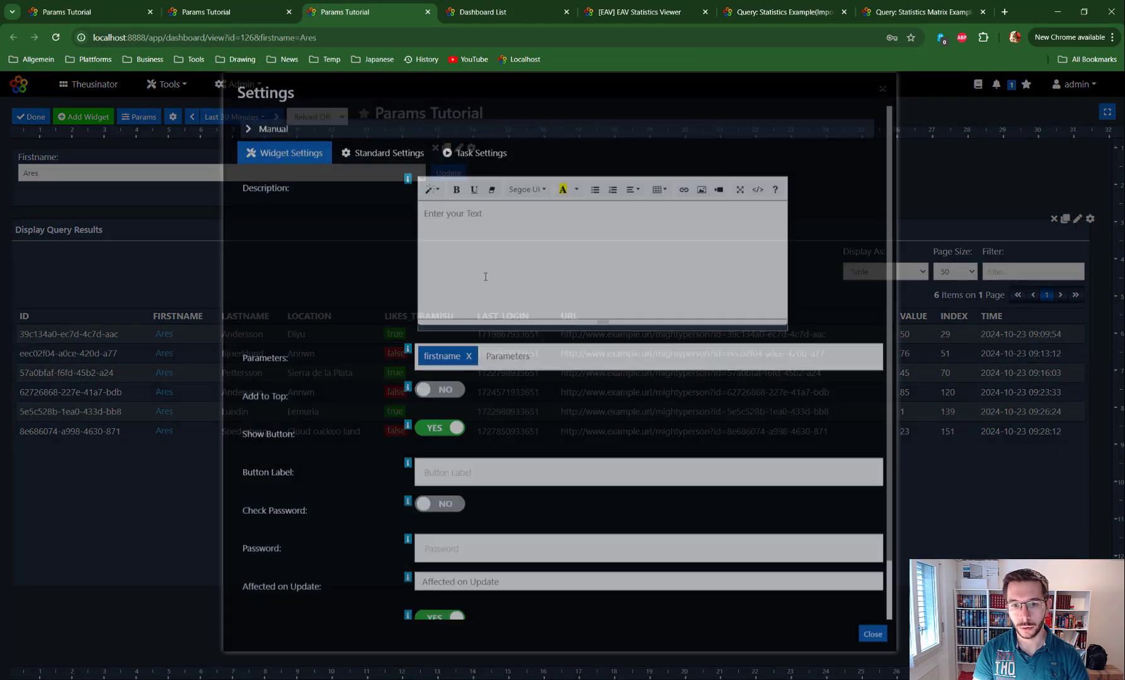
pyautogui.click(526, 375)
pyautogui.write('lastname')
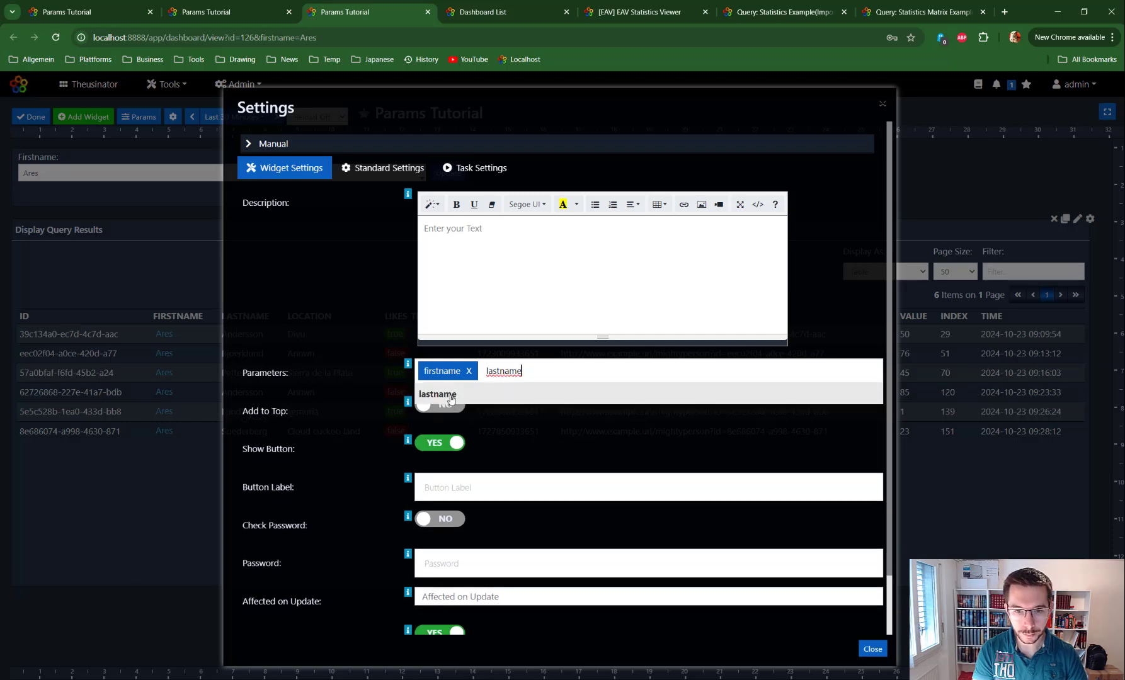
pyautogui.click(451, 399)
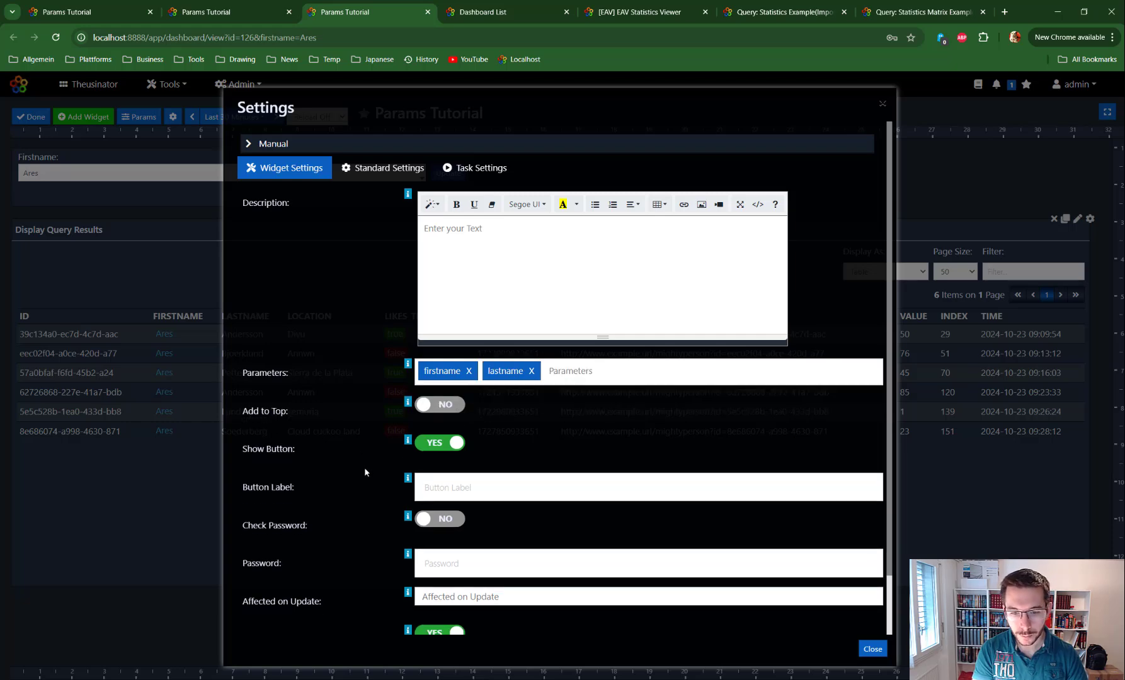
pyautogui.scroll(-2, 364, 466)
pyautogui.click(573, 615)
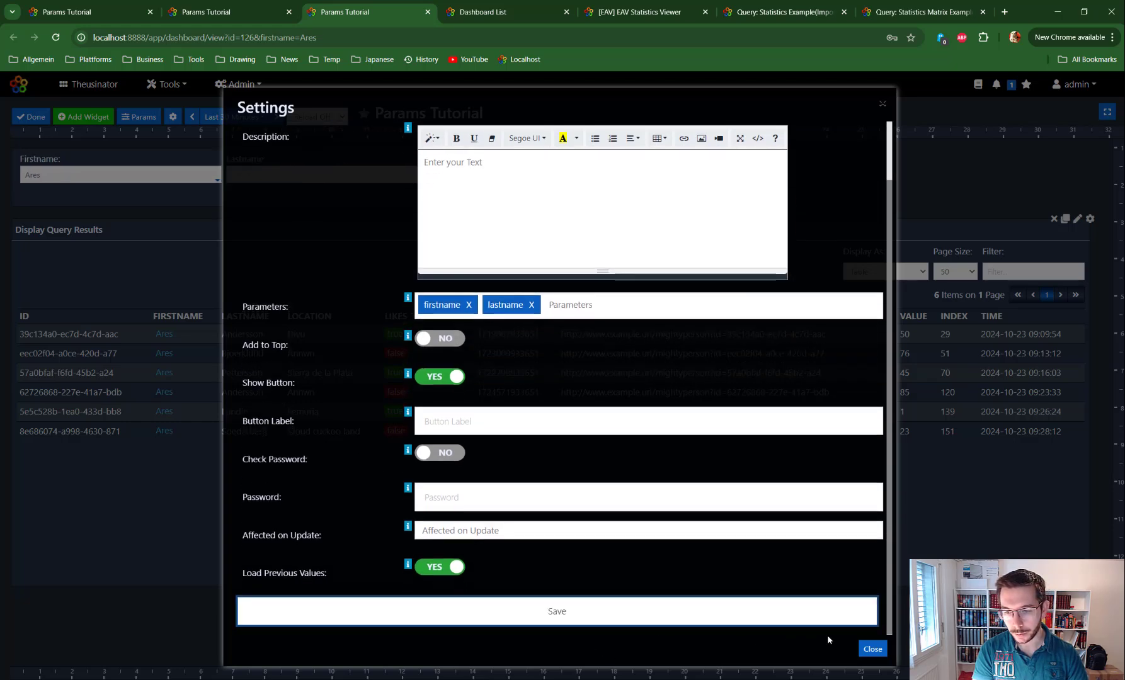
pyautogui.click(872, 648)
# Append an AND to the Display Query Results filter, followed by a copy of the firstname if-condition
pyautogui.click(1077, 219)
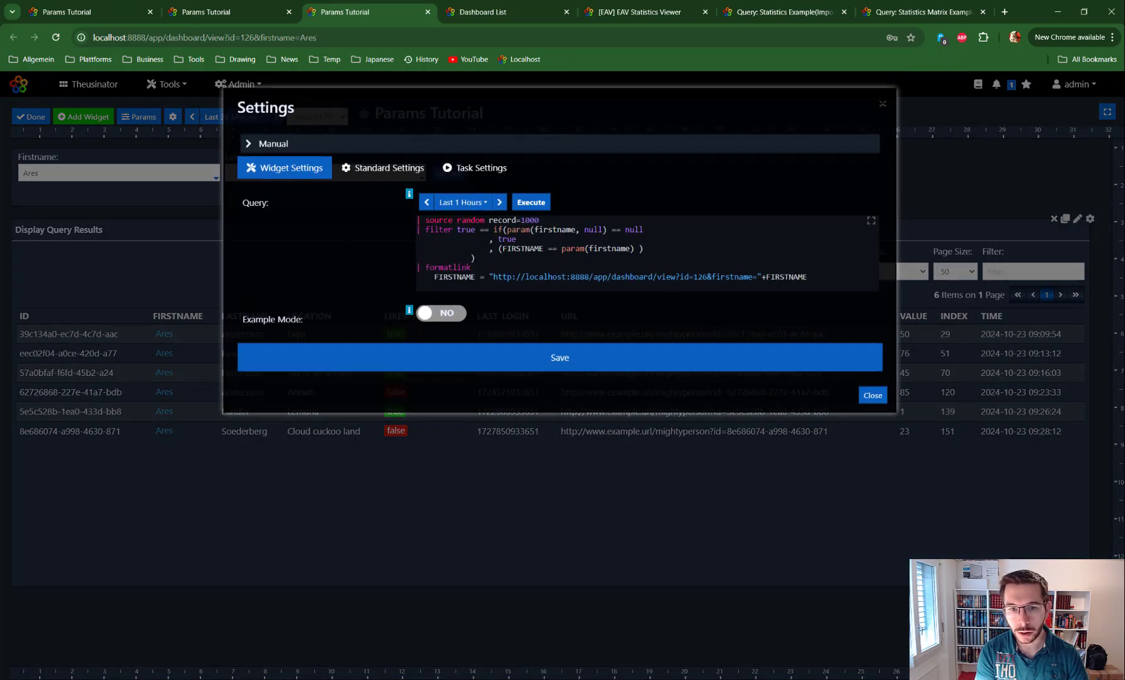
pyautogui.moveTo(476, 259); pyautogui.dragTo(425, 229)
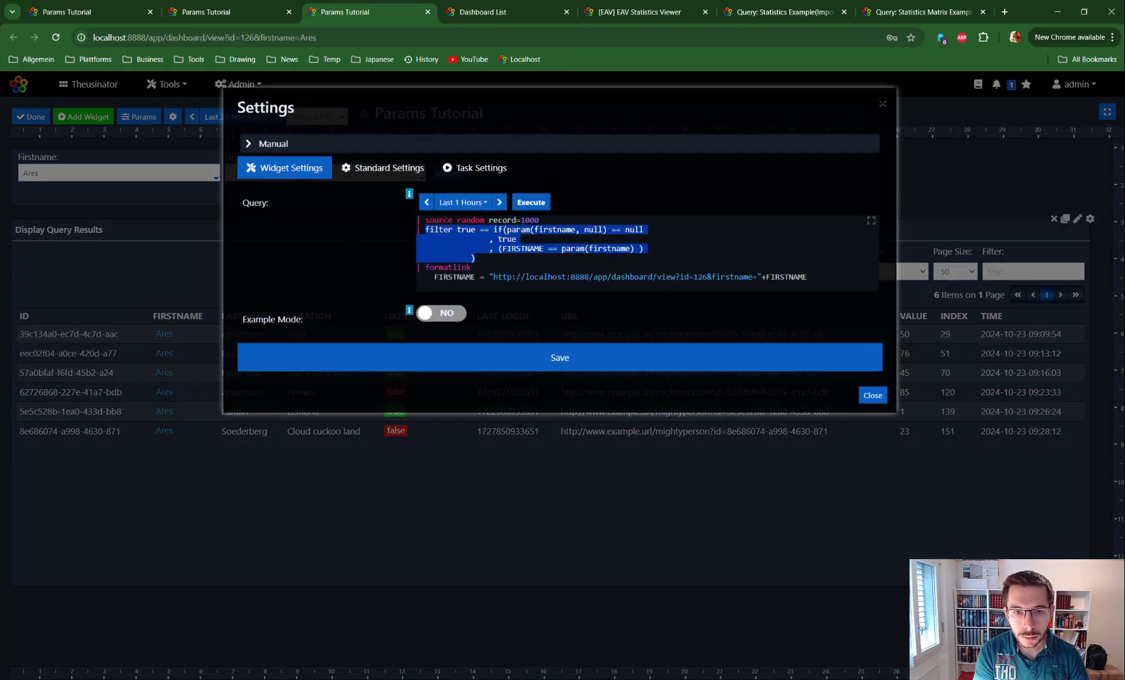
pyautogui.click(477, 258)
pyautogui.moveTo(476, 258); pyautogui.dragTo(457, 230)
pyautogui.hotkey('ctrl', 'c')
pyautogui.press('Right')
pyautogui.press('Return')
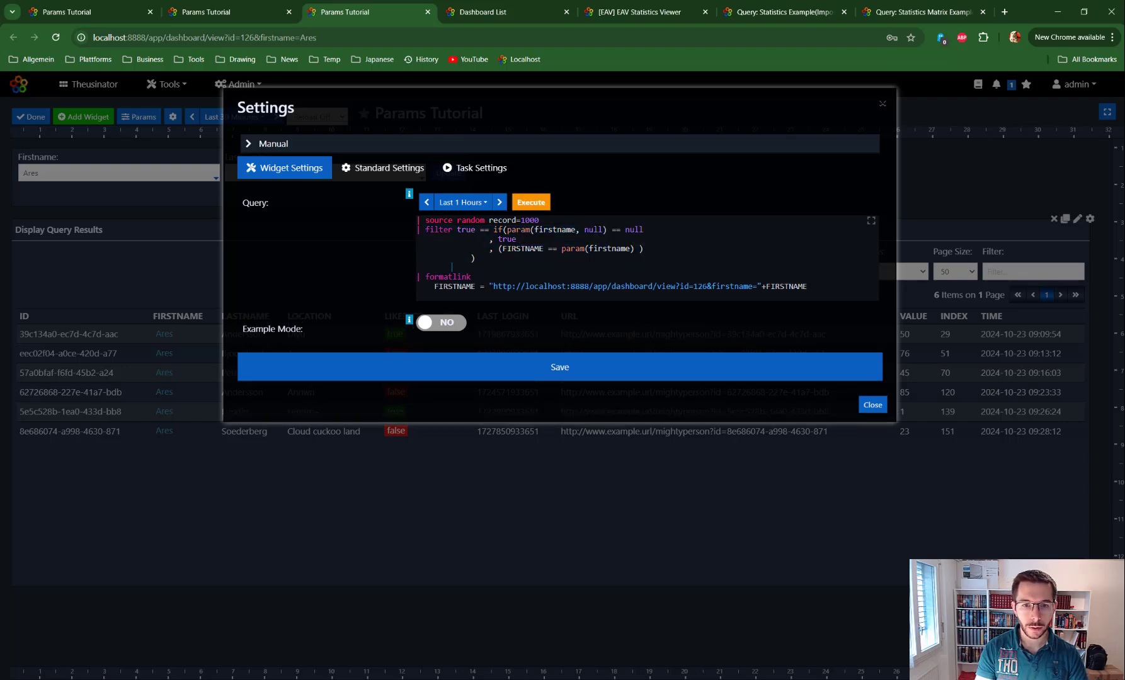
pyautogui.write('AND')
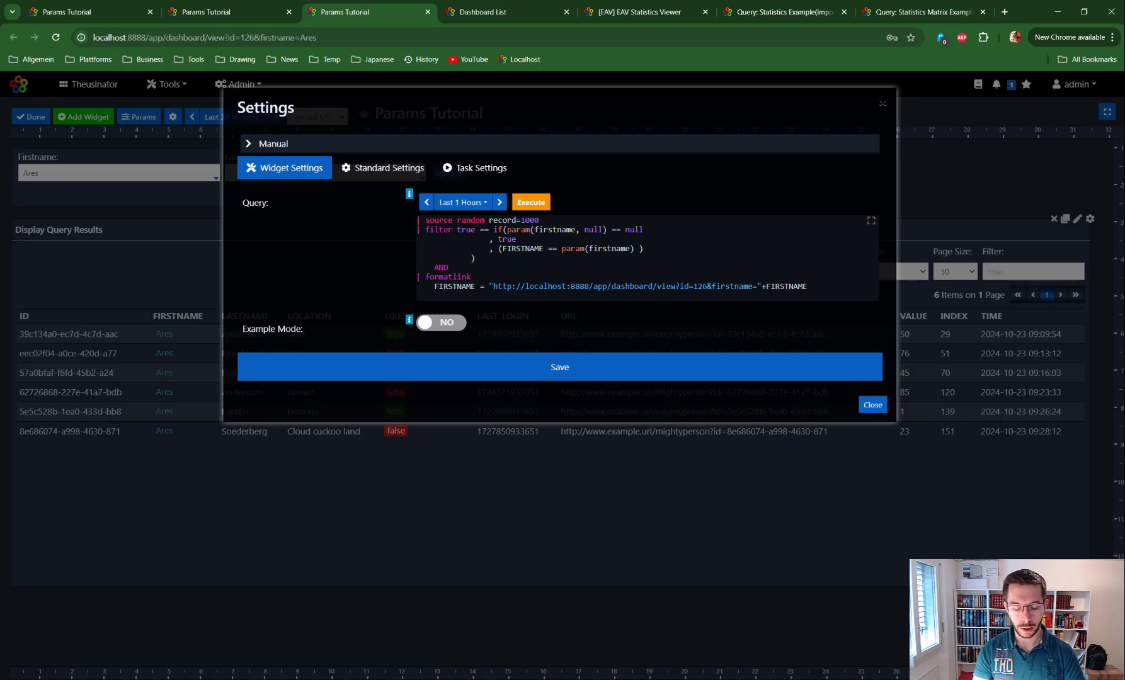
pyautogui.hotkey('ctrl', 'v')
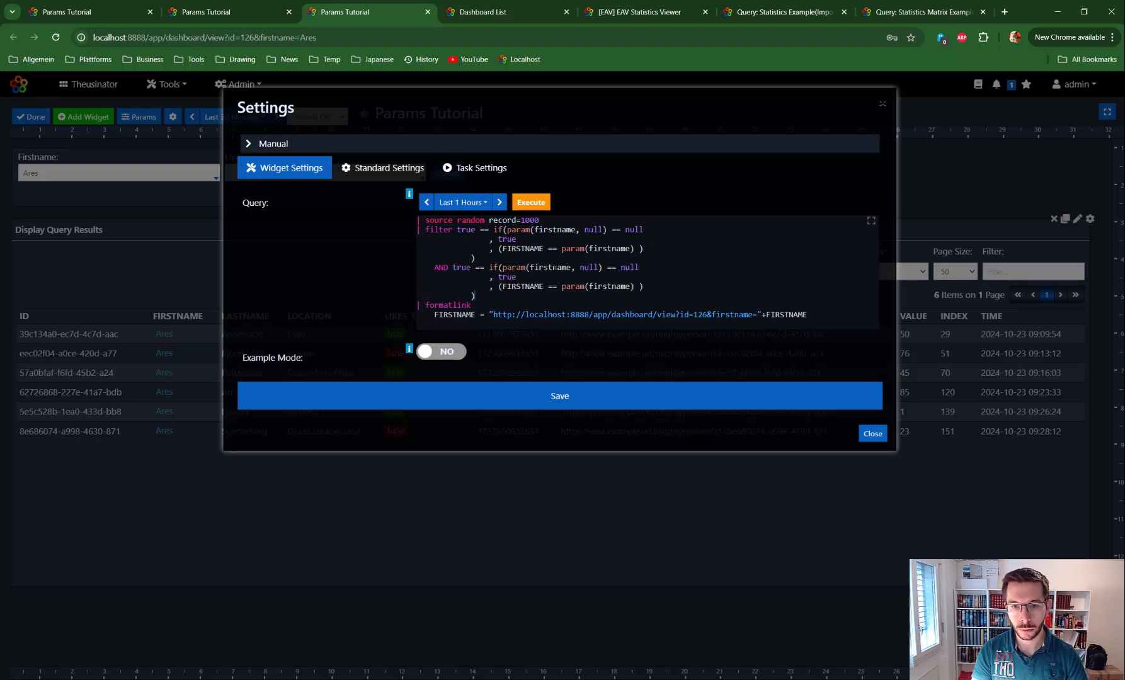
# Change the copied condition to test param(lastname, null) and compare LASTNAME == param(lastname)
pyautogui.doubleClick(557, 267)
pyautogui.write('lastname')
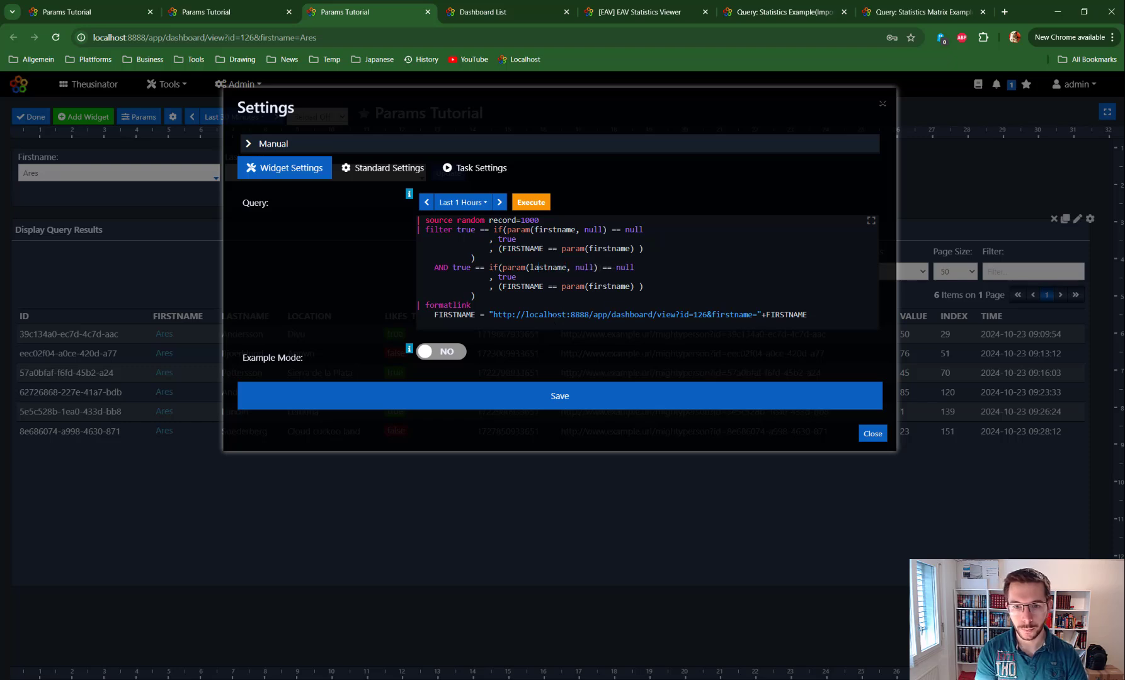
pyautogui.doubleClick(610, 286)
pyautogui.write('lastname')
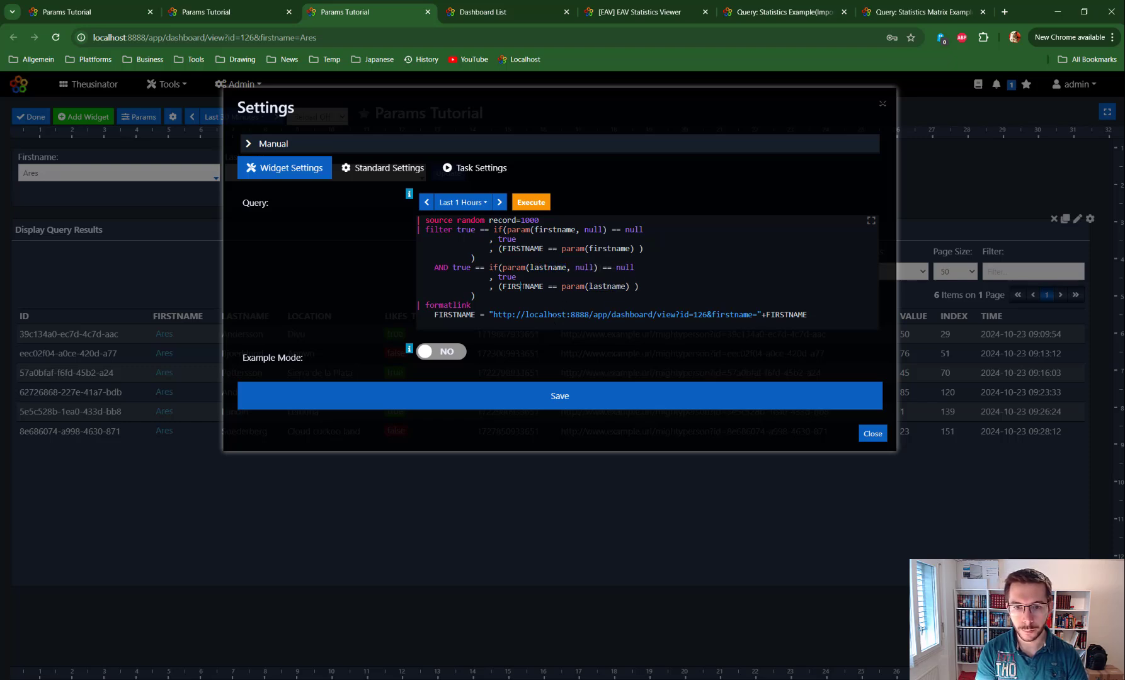
pyautogui.doubleClick(521, 286)
pyautogui.write('LASTNAME')
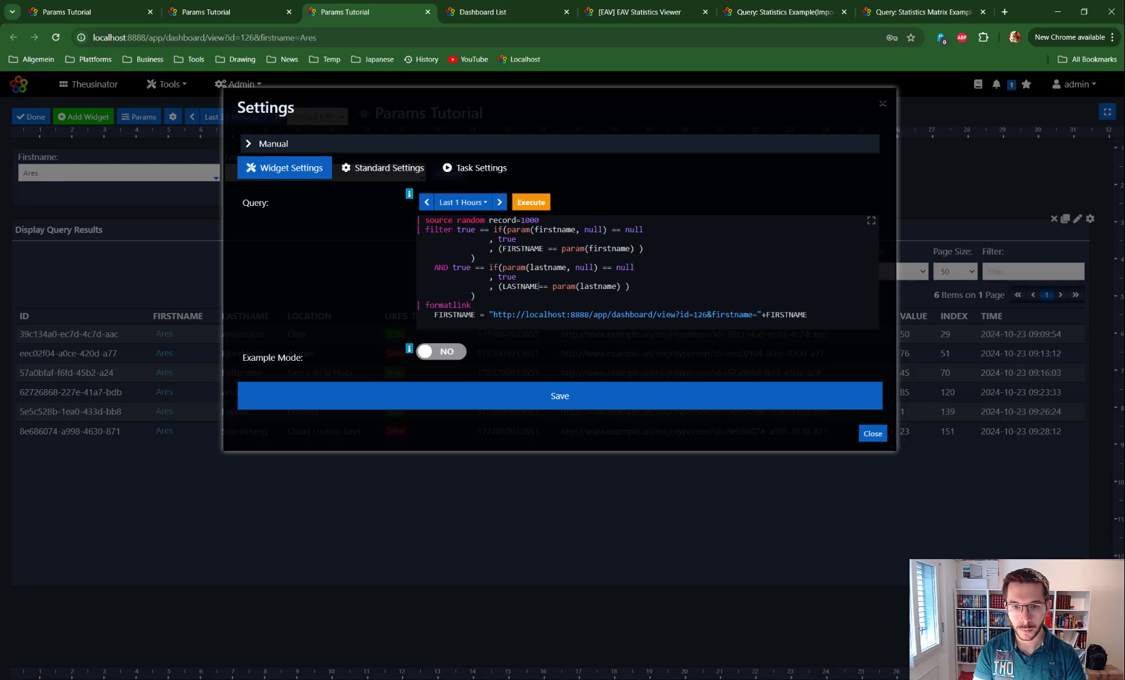
# Duplicate the FIRSTNAME line of the formatlink command as a LASTNAME line with the URL parameter &lastname=
pyautogui.click(666, 314)
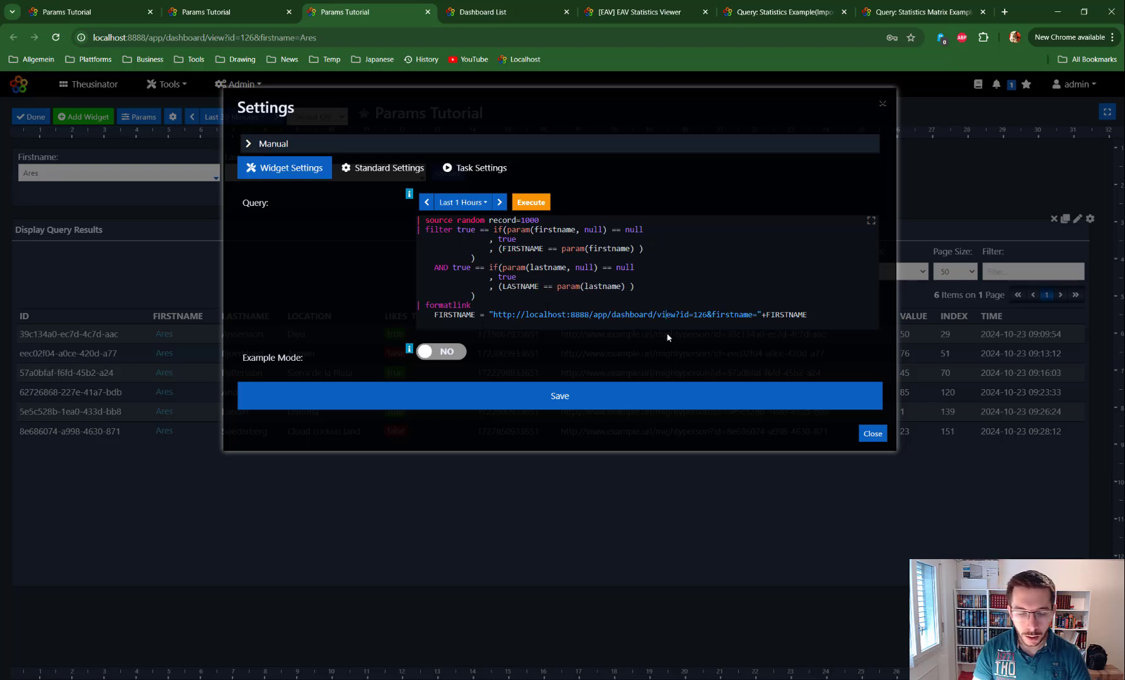
pyautogui.hotkey('ctrl', 'shift', 'd')
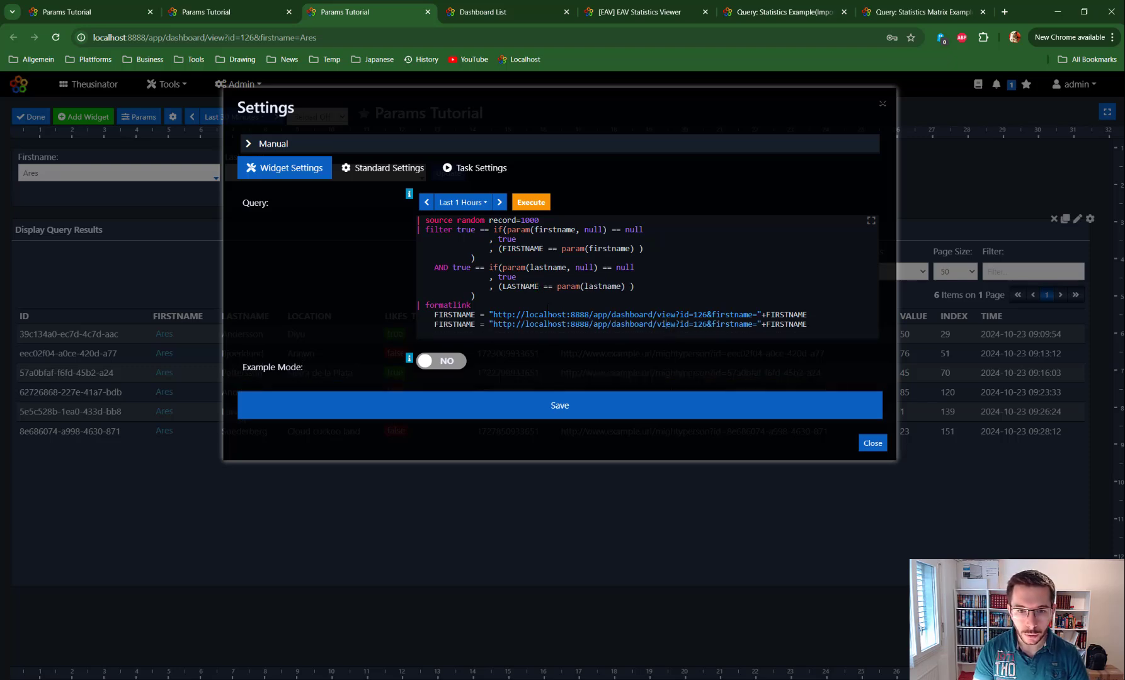
pyautogui.doubleClick(458, 324)
pyautogui.write('LASTNAME')
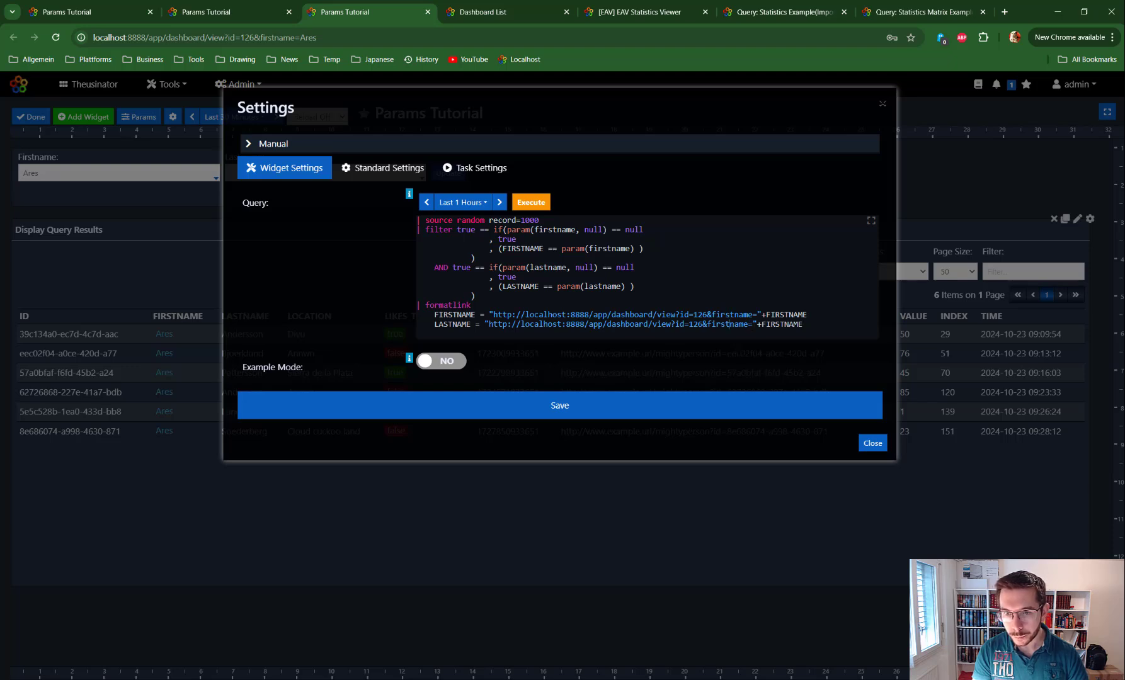
pyautogui.press('BackSpace')
pyautogui.press('BackSpace')
pyautogui.press('BackSpace')
pyautogui.press('BackSpace')
pyautogui.press('BackSpace')
pyautogui.write('lastn')
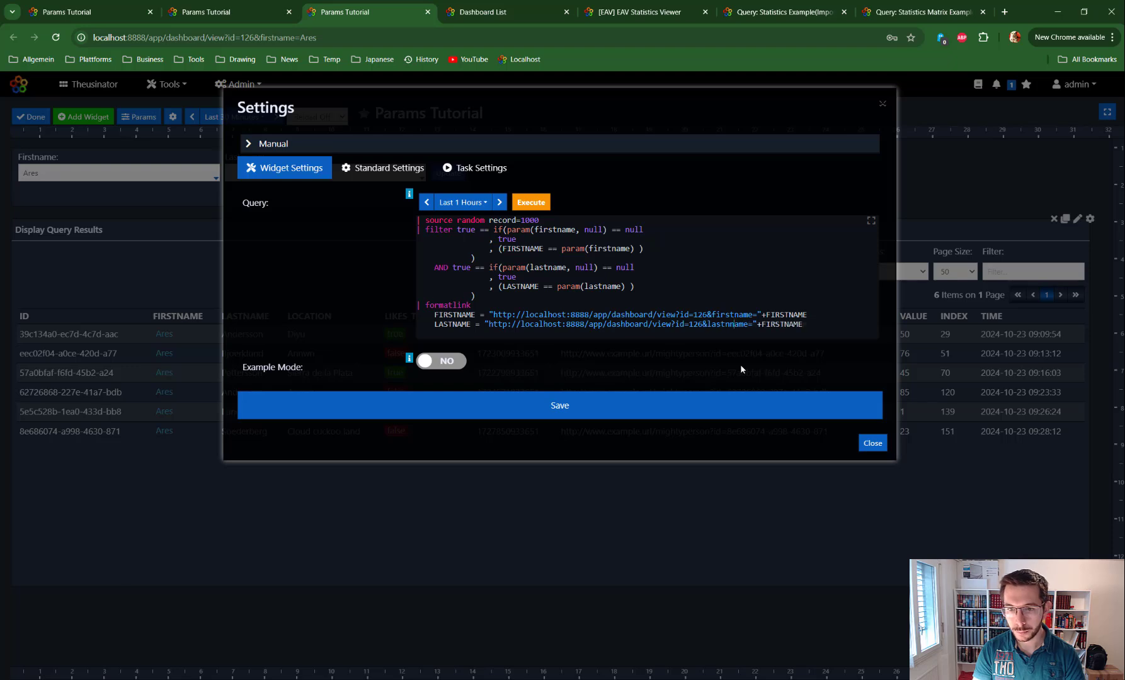
pyautogui.press('BackSpace')
pyautogui.press('BackSpace')
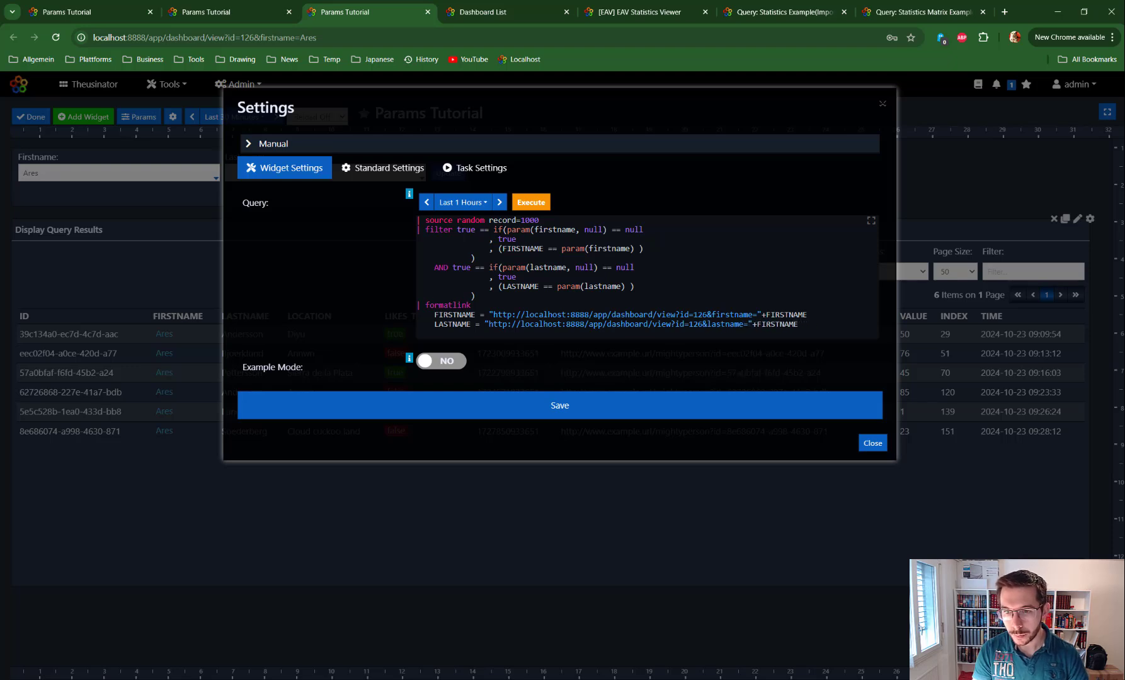
# Replace the field appended to the end of the LASTNAME link with LASTNAME
pyautogui.click(780, 325)
pyautogui.press('BackSpace')
pyautogui.press('BackSpace')
pyautogui.press('BackSpace')
pyautogui.press('BackSpace')
pyautogui.press('BackSpace')
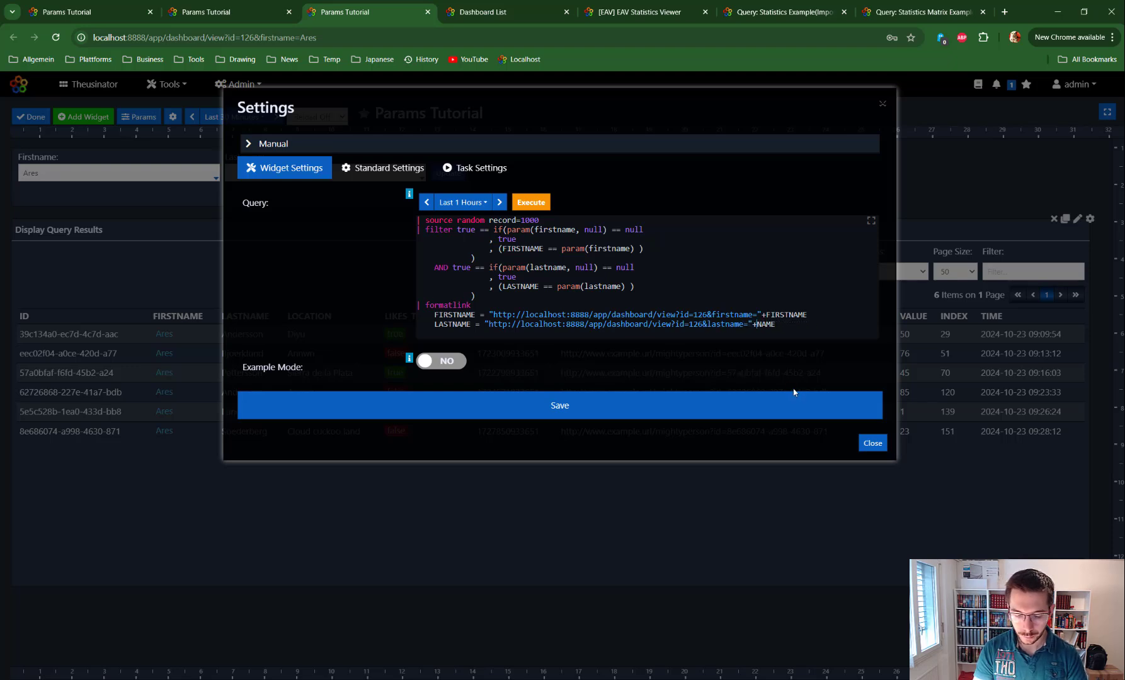
pyautogui.write('LASTN')
pyautogui.press('BackSpace')
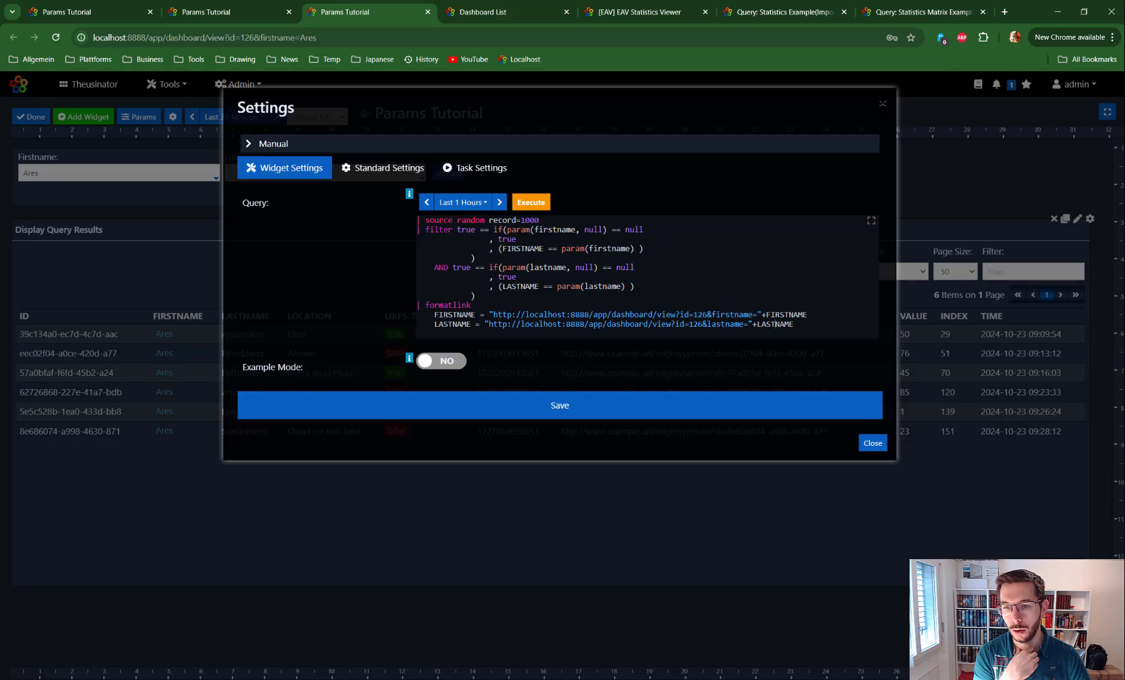
# Review the firstname and lastname URL parameters in both link definitions and save the Display Query Results settings
pyautogui.moveTo(793, 323); pyautogui.dragTo(707, 324)
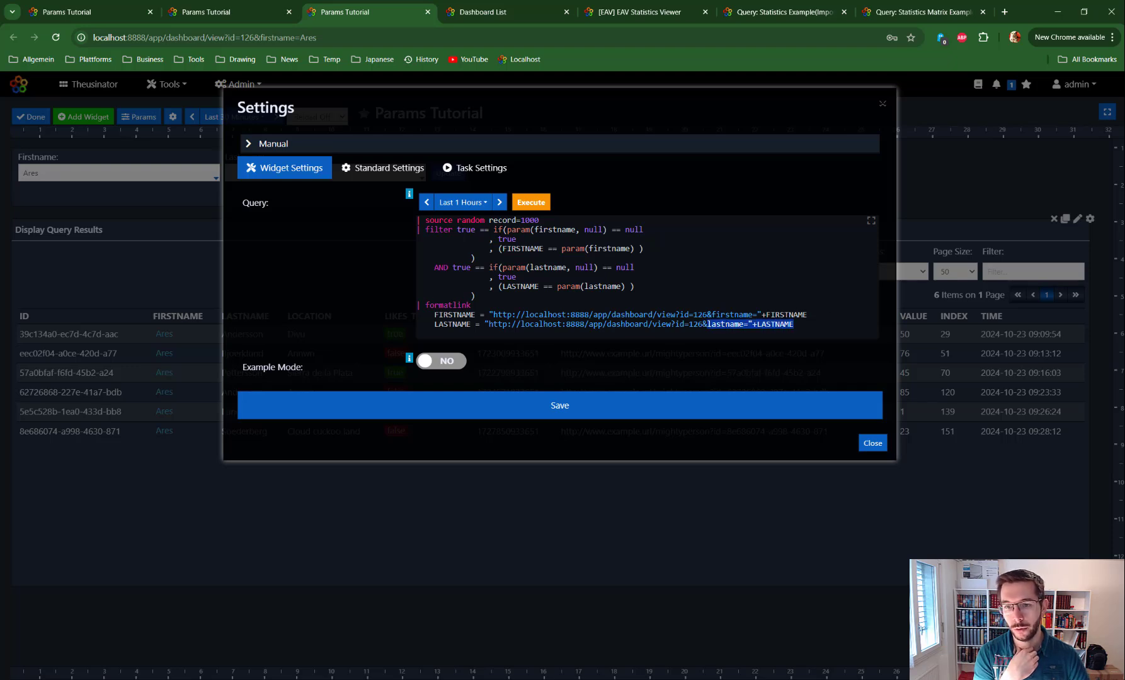
pyautogui.click(706, 325)
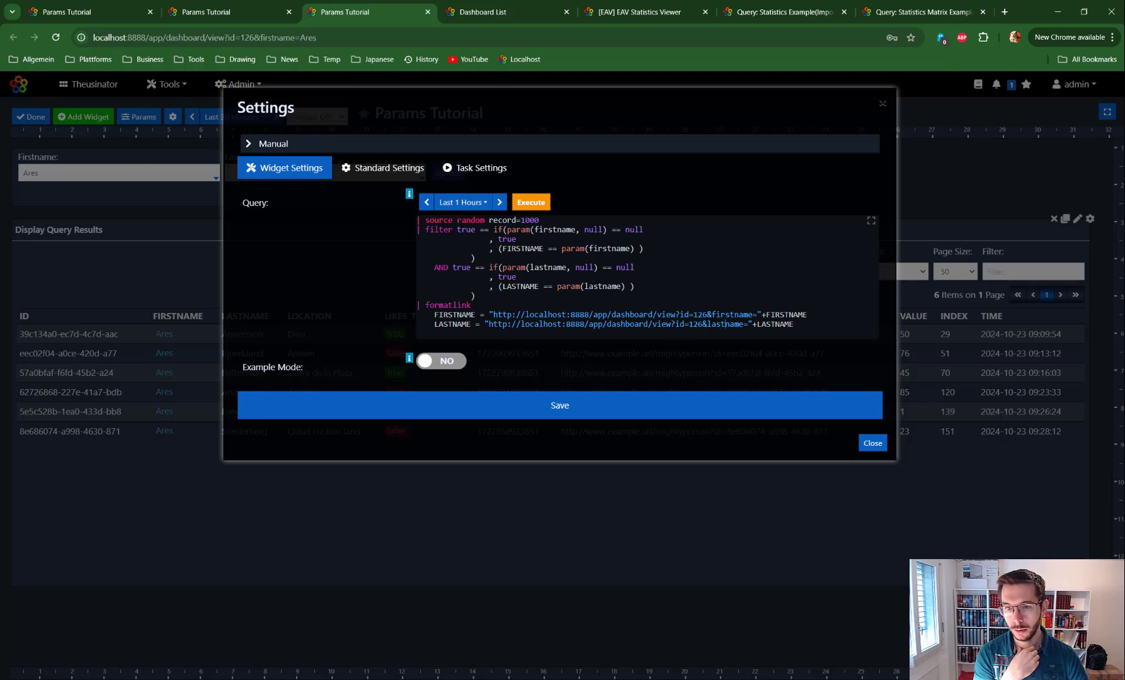
pyautogui.moveTo(807, 315); pyautogui.dragTo(703, 314)
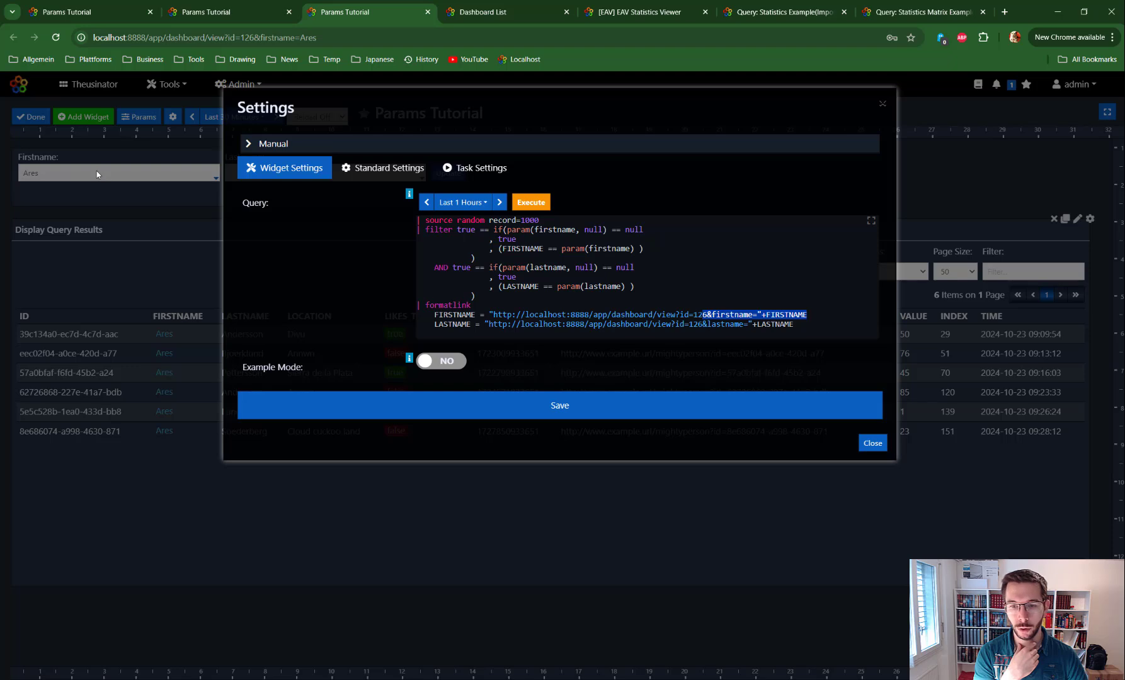
pyautogui.moveTo(793, 323); pyautogui.dragTo(706, 324)
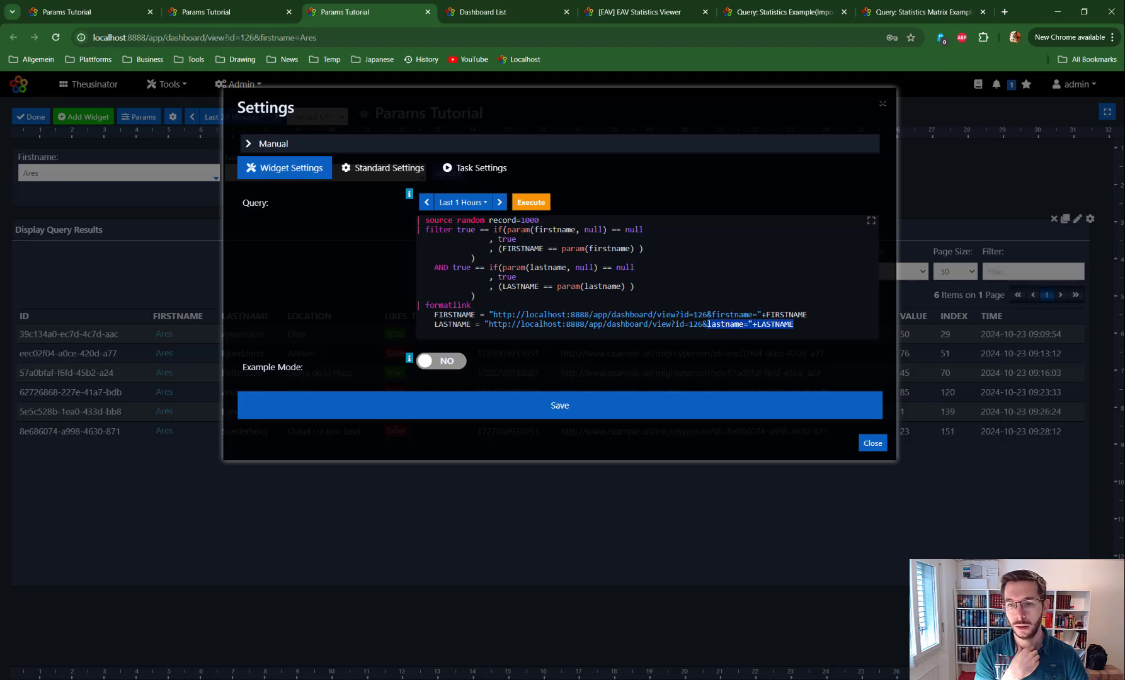
pyautogui.moveTo(813, 314); pyautogui.dragTo(707, 314)
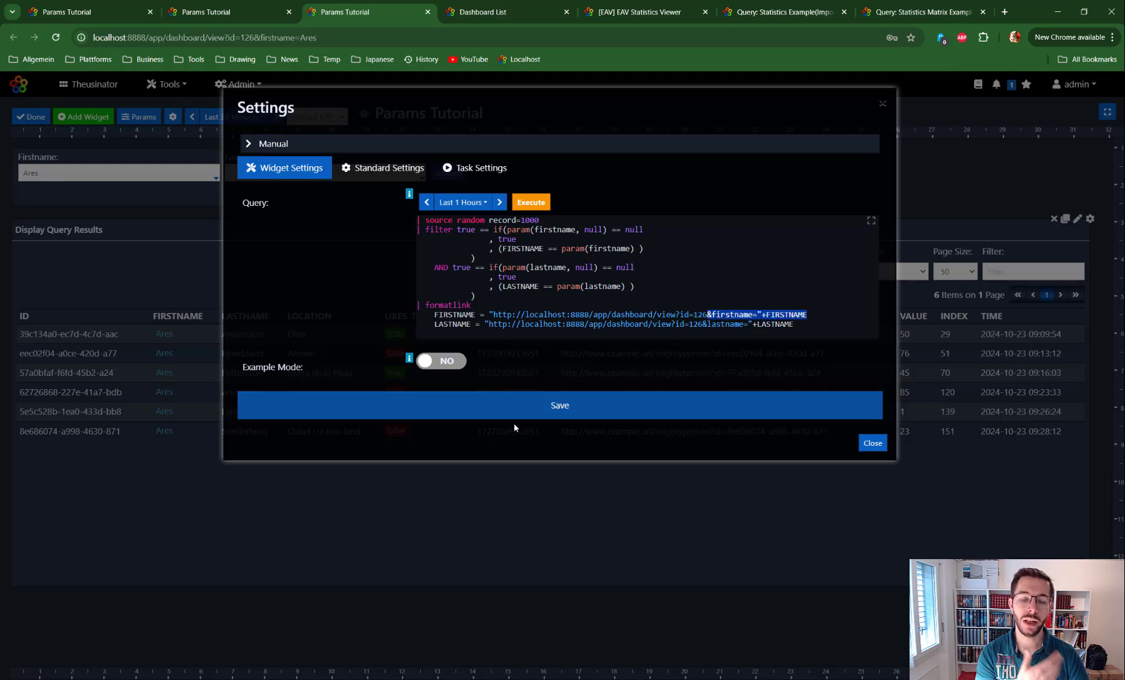
pyautogui.click(579, 407)
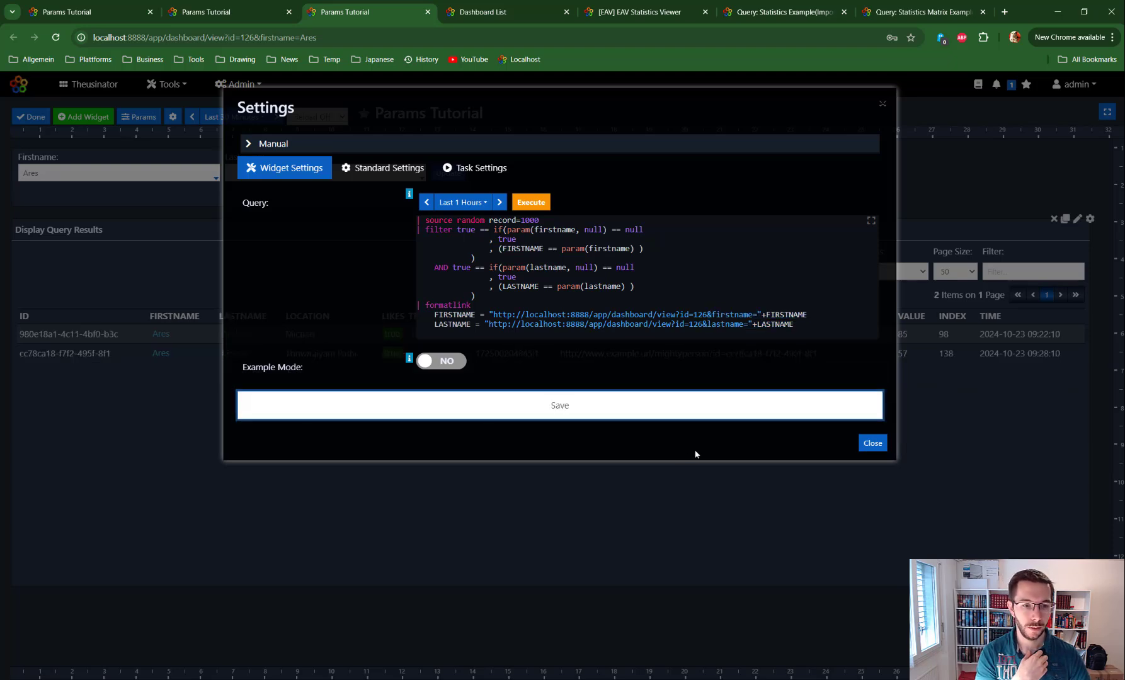
pyautogui.click(869, 443)
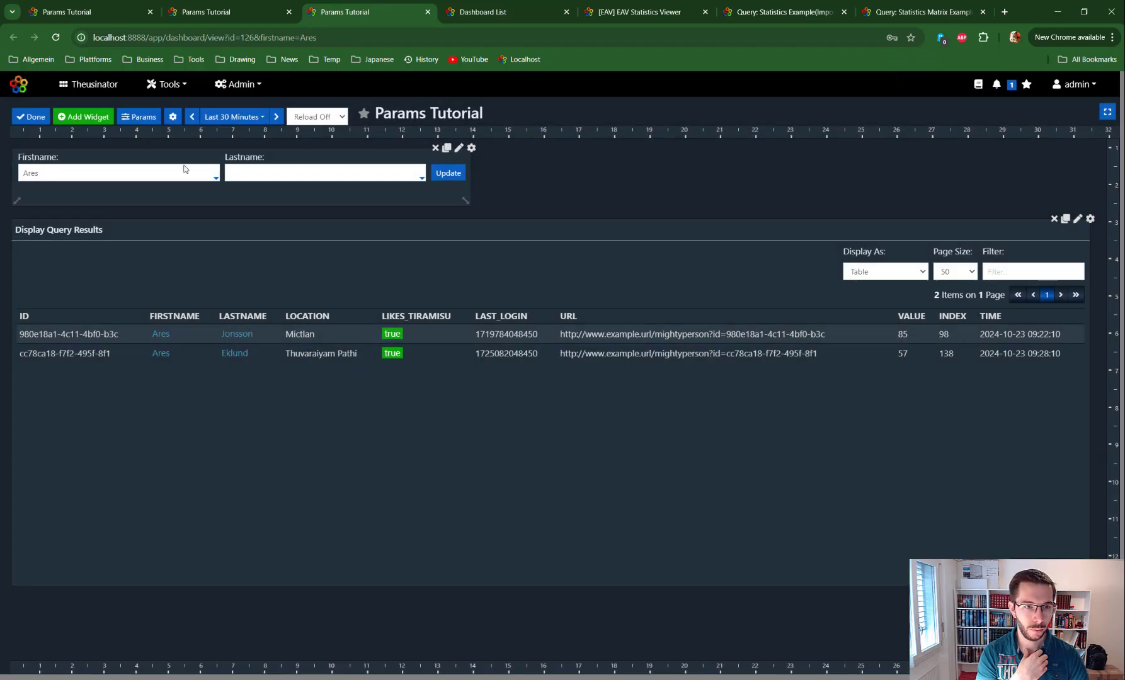
# Update the dashboard with an empty Firstname and test a lastname link and a firstname link from the results
pyautogui.click(181, 174)
pyautogui.click(57, 214)
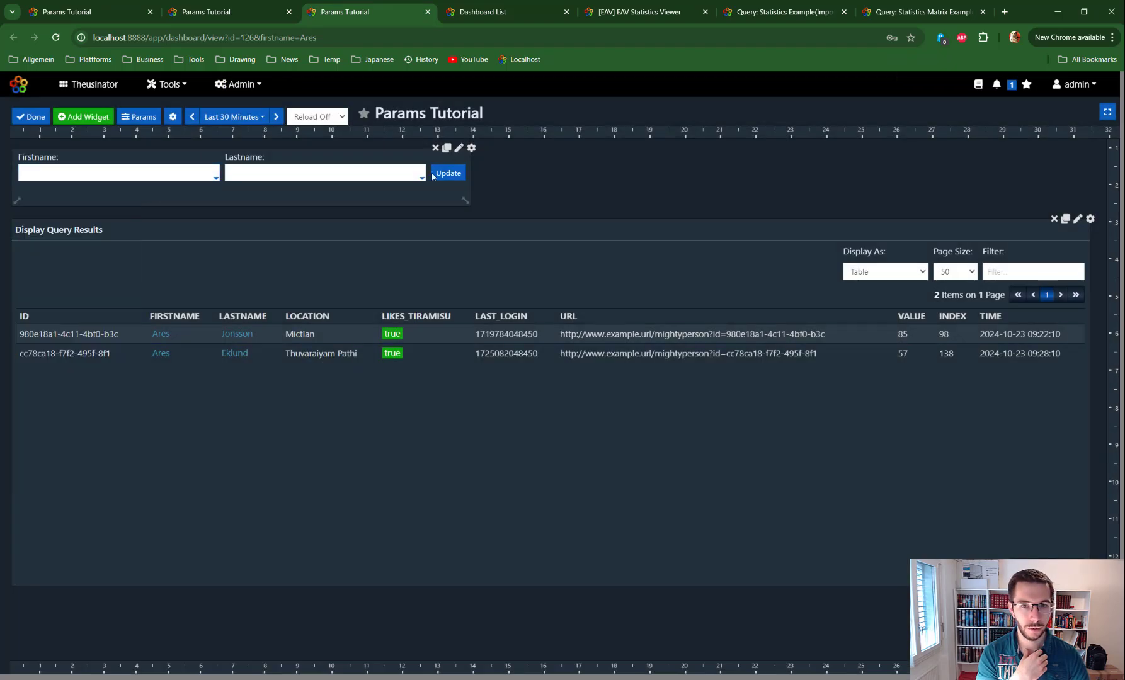
pyautogui.click(448, 173)
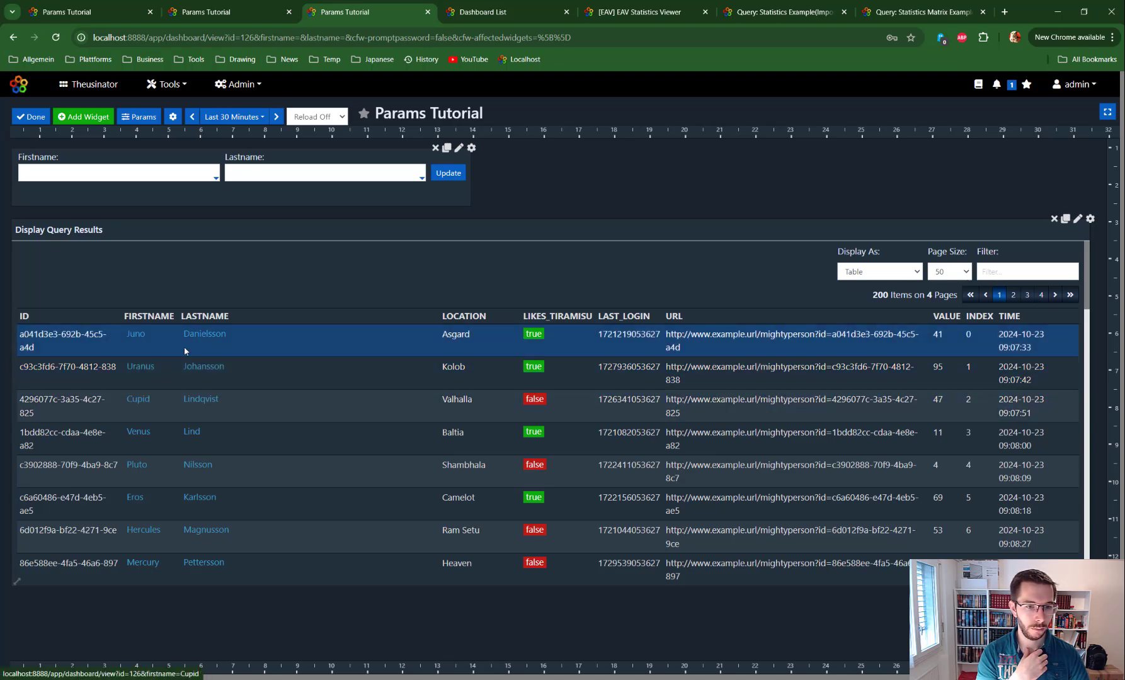
pyautogui.click(204, 335)
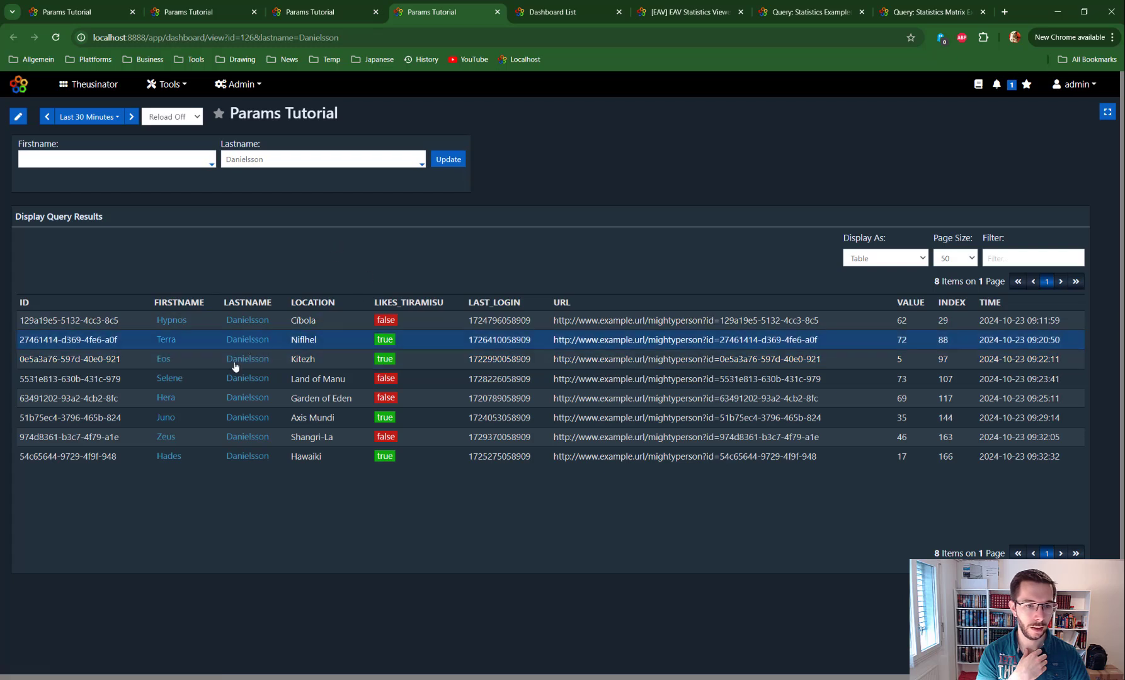
pyautogui.click(171, 379)
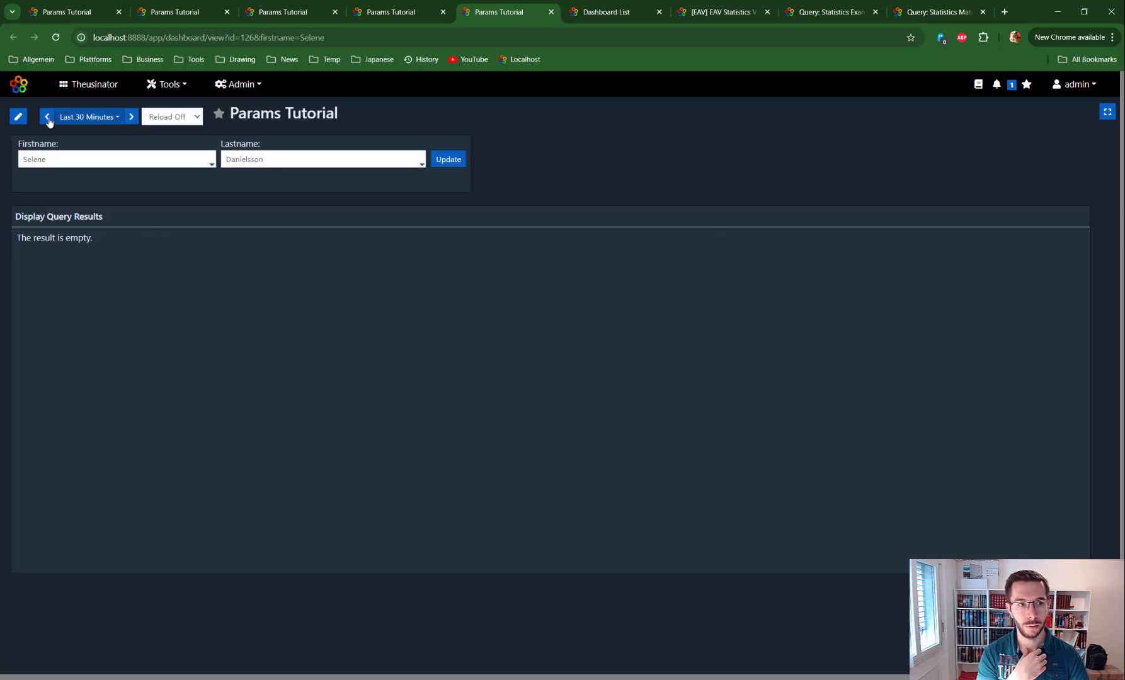
# Set the random source to record=10000 in the Display Query Results query and execute it
pyautogui.click(18, 117)
pyautogui.click(1077, 220)
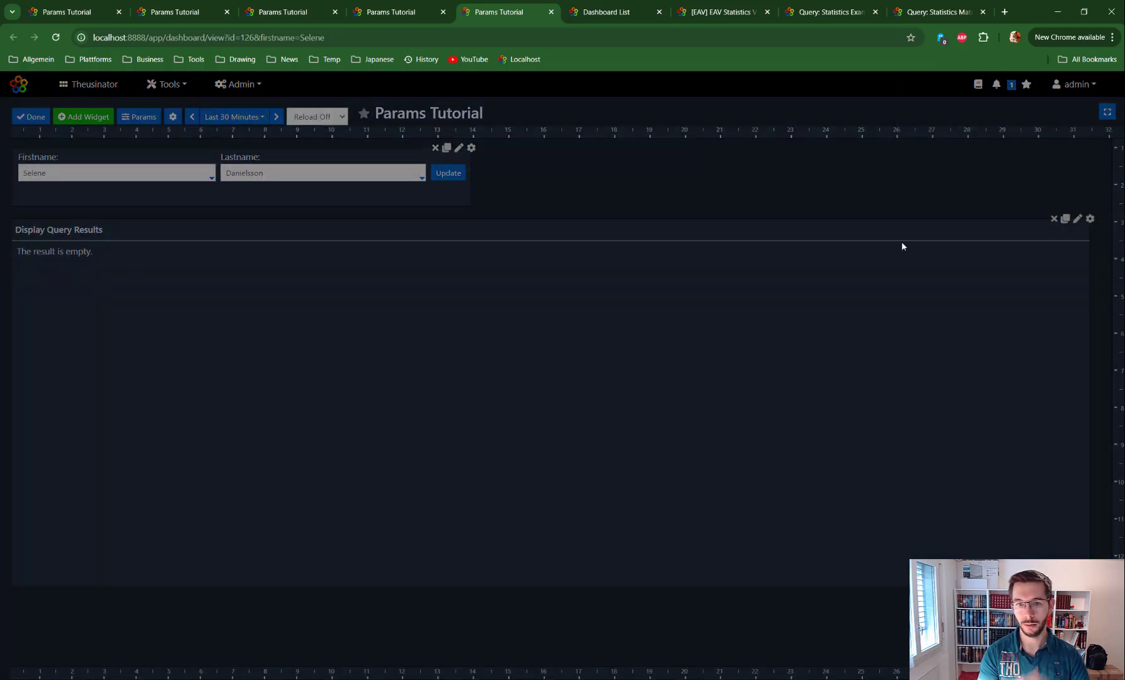
pyautogui.write('0000')
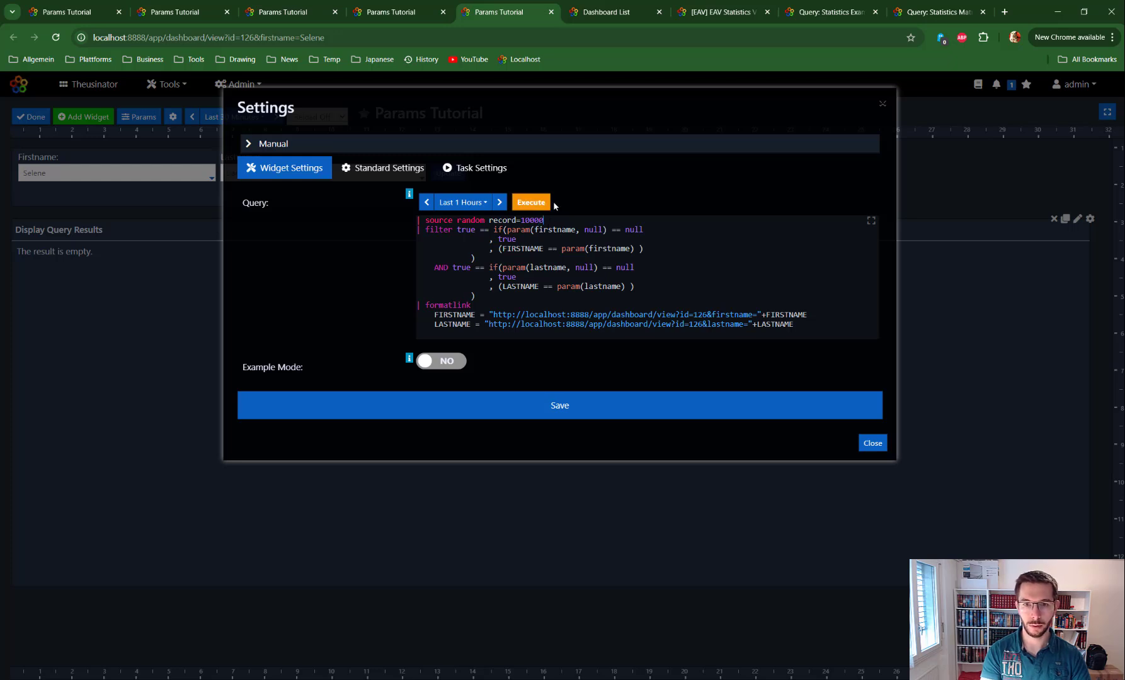
pyautogui.click(531, 202)
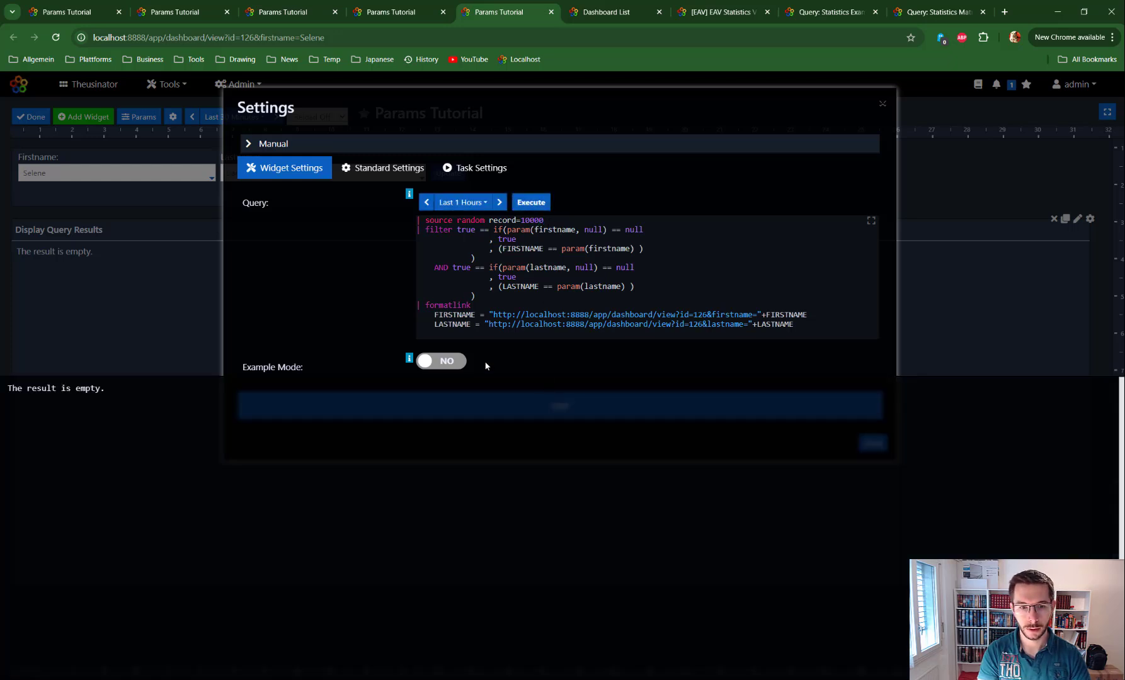
# Save the edited query in the Display Query Results settings and close the settings
pyautogui.click(367, 326)
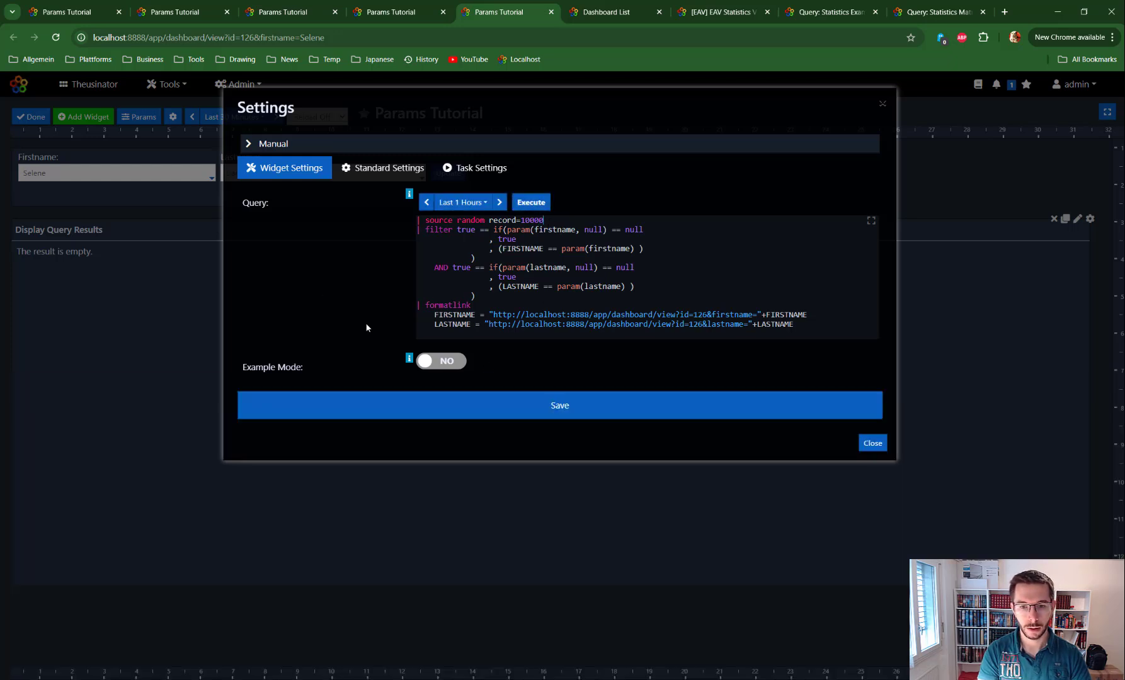
pyautogui.click(561, 407)
pyautogui.click(872, 442)
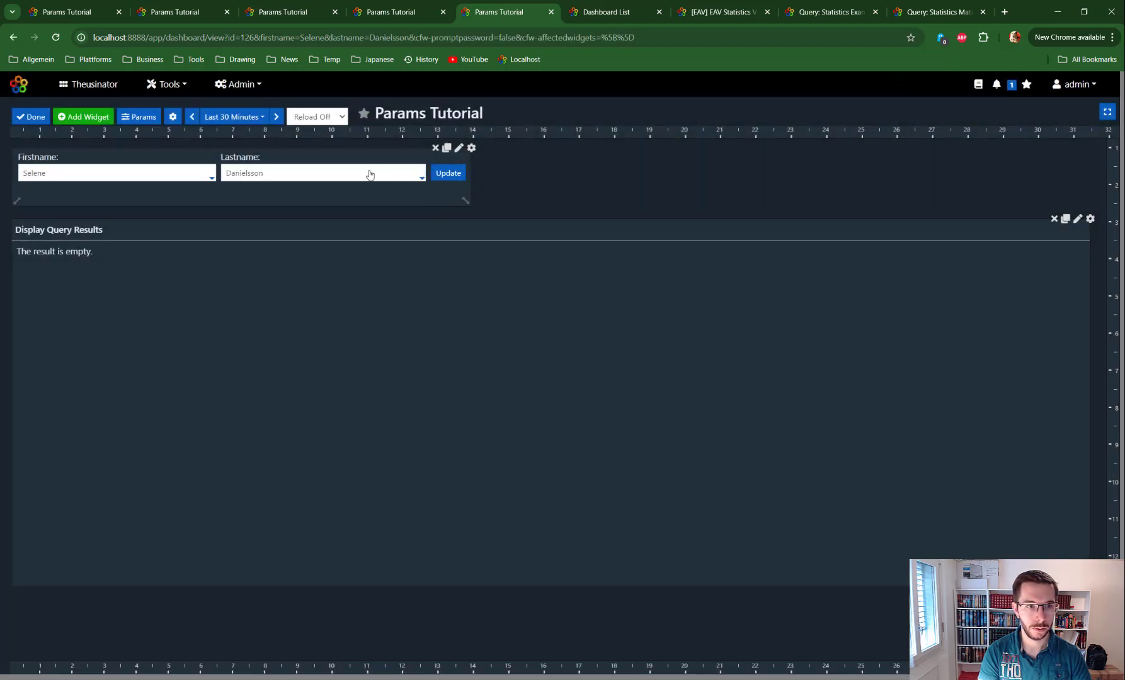
# Select the first non-empty Firstname option while keeping the selected Lastname, and update the dashboard
pyautogui.click(373, 174)
pyautogui.click(188, 176)
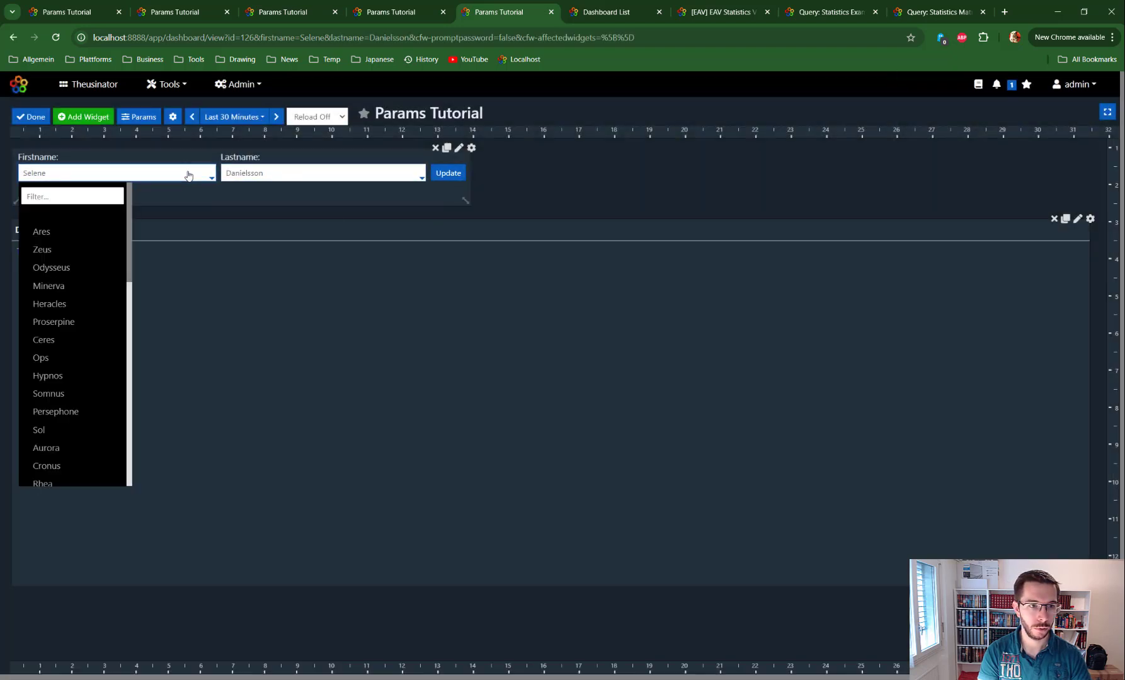
pyautogui.click(63, 232)
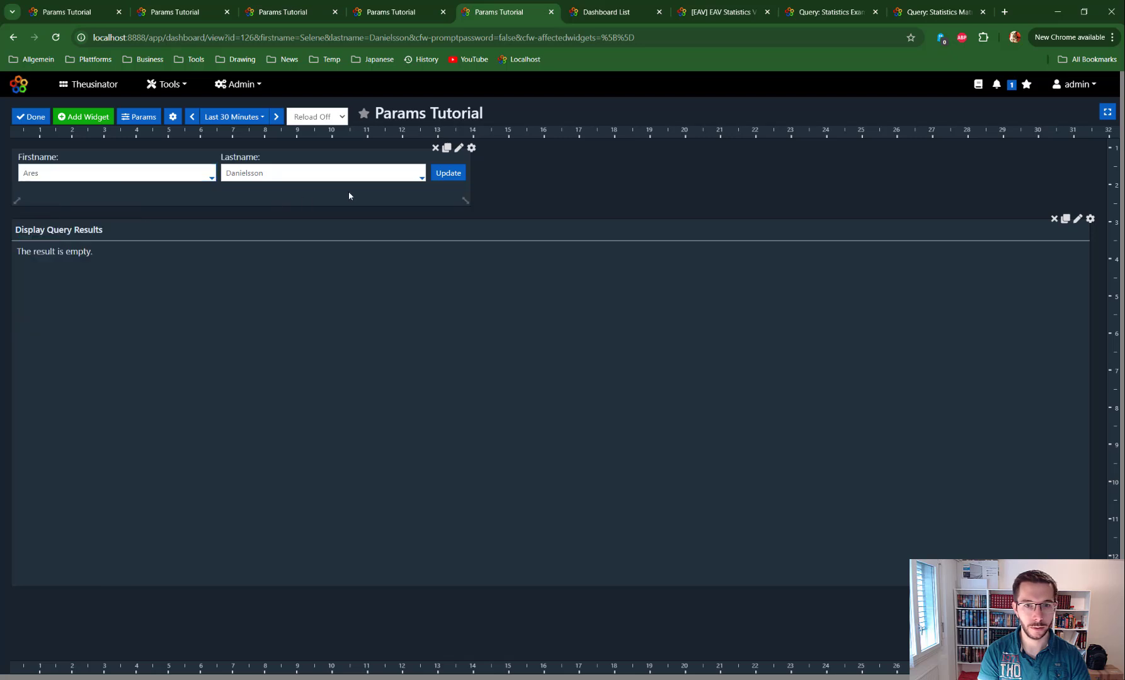
pyautogui.click(447, 172)
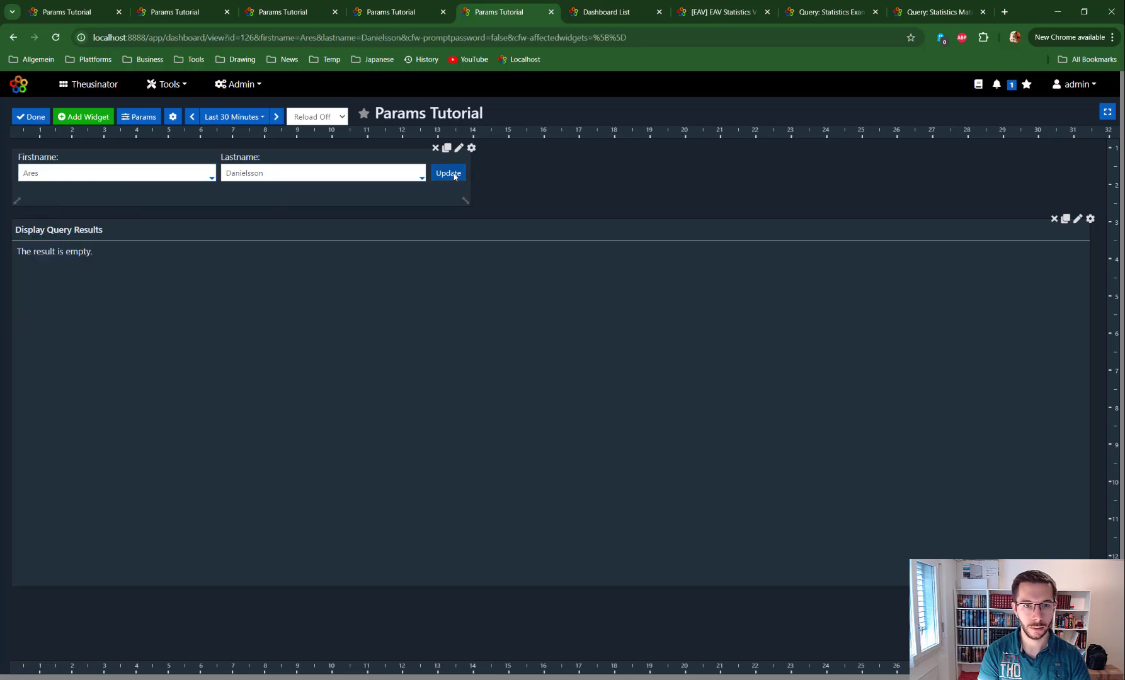
# Try record=50000 for the random source in the Display Query Results query, execute it and close the settings without saving
pyautogui.click(1077, 220)
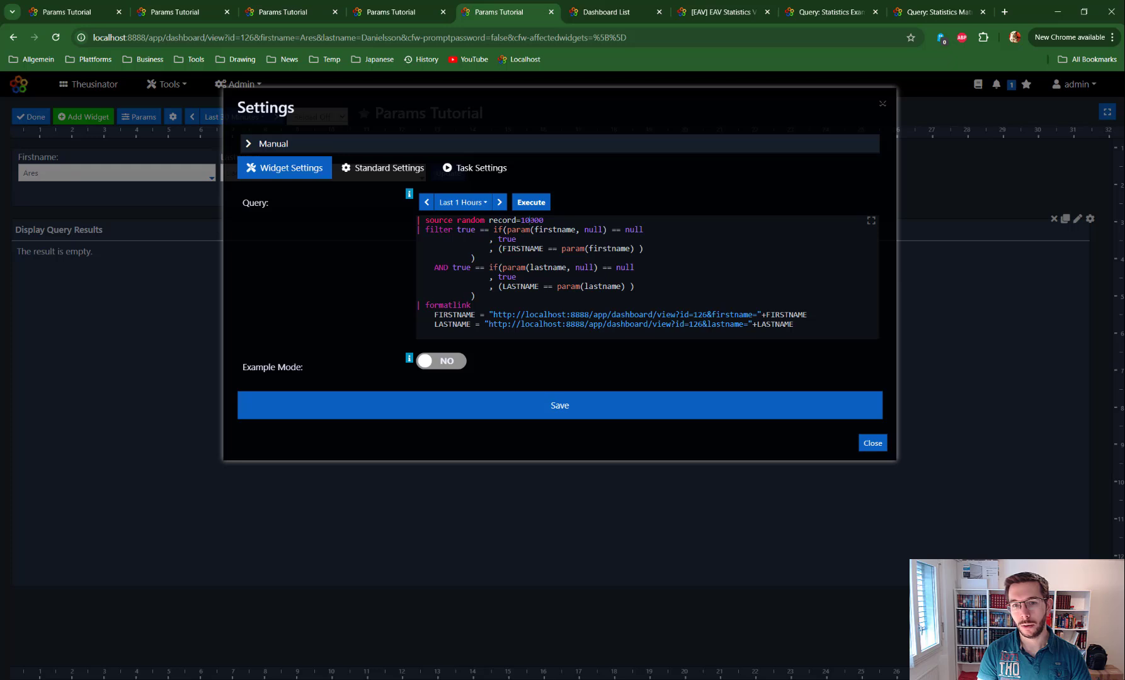
pyautogui.press('BackSpace')
pyautogui.write('5')
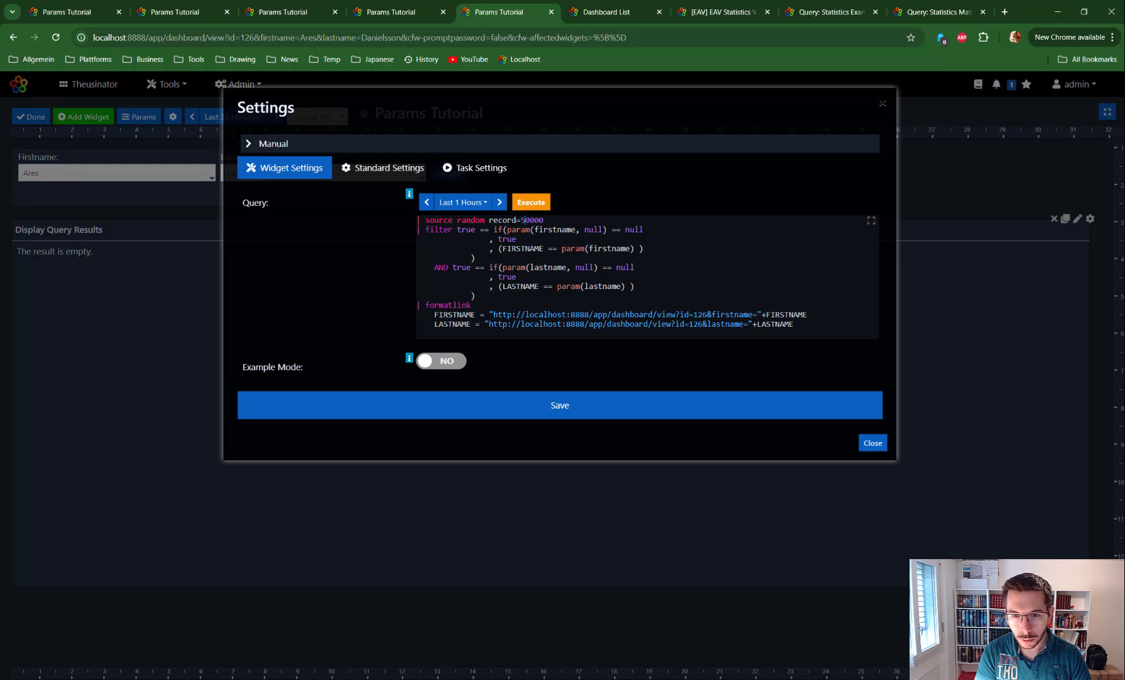
pyautogui.click(530, 203)
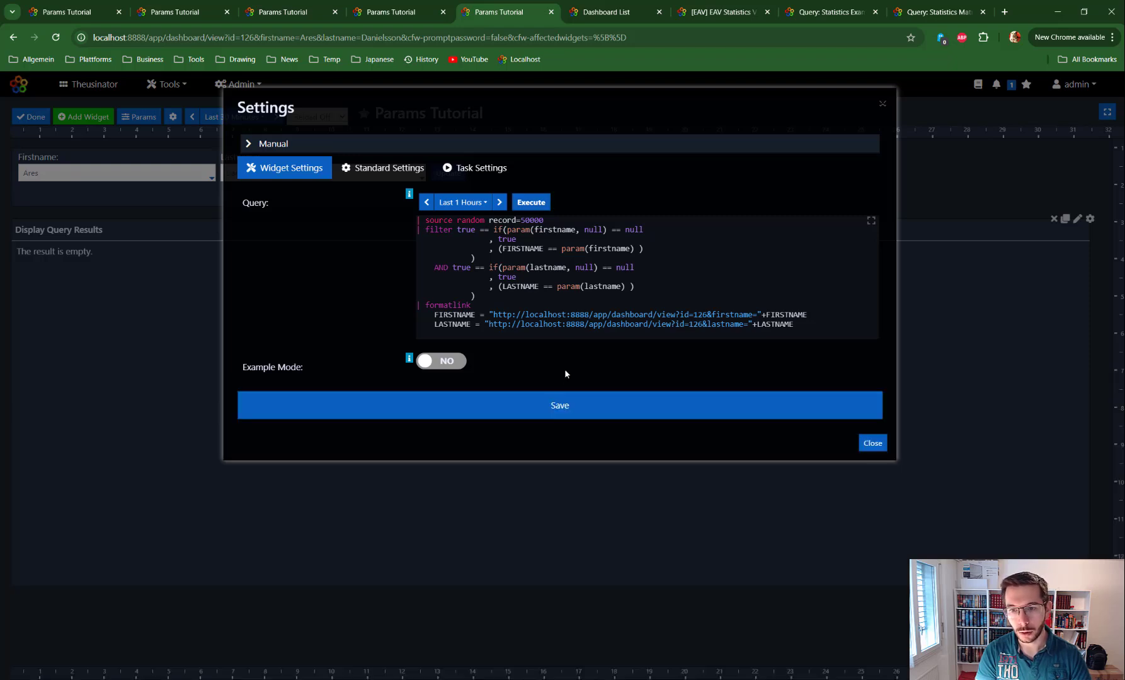
pyautogui.moveTo(544, 219); pyautogui.dragTo(489, 220)
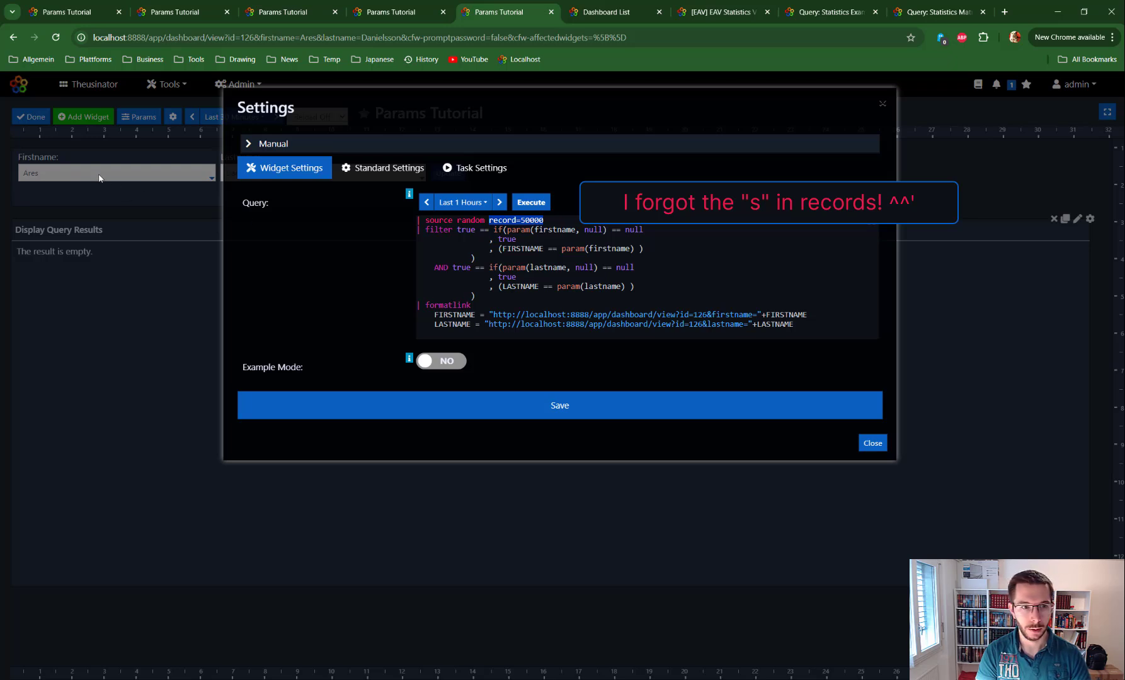
pyautogui.click(879, 102)
# Test the Lastname filter with the second and the sixth listed names, updating the dashboard after each
pyautogui.click(274, 174)
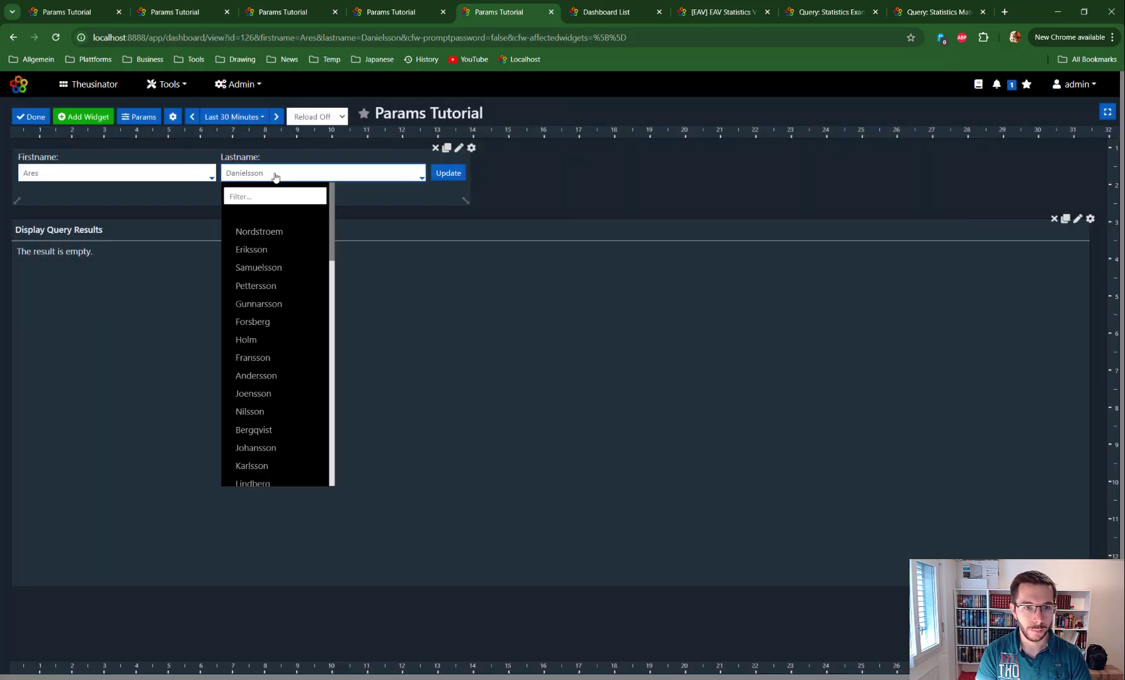
pyautogui.click(252, 250)
pyautogui.click(451, 175)
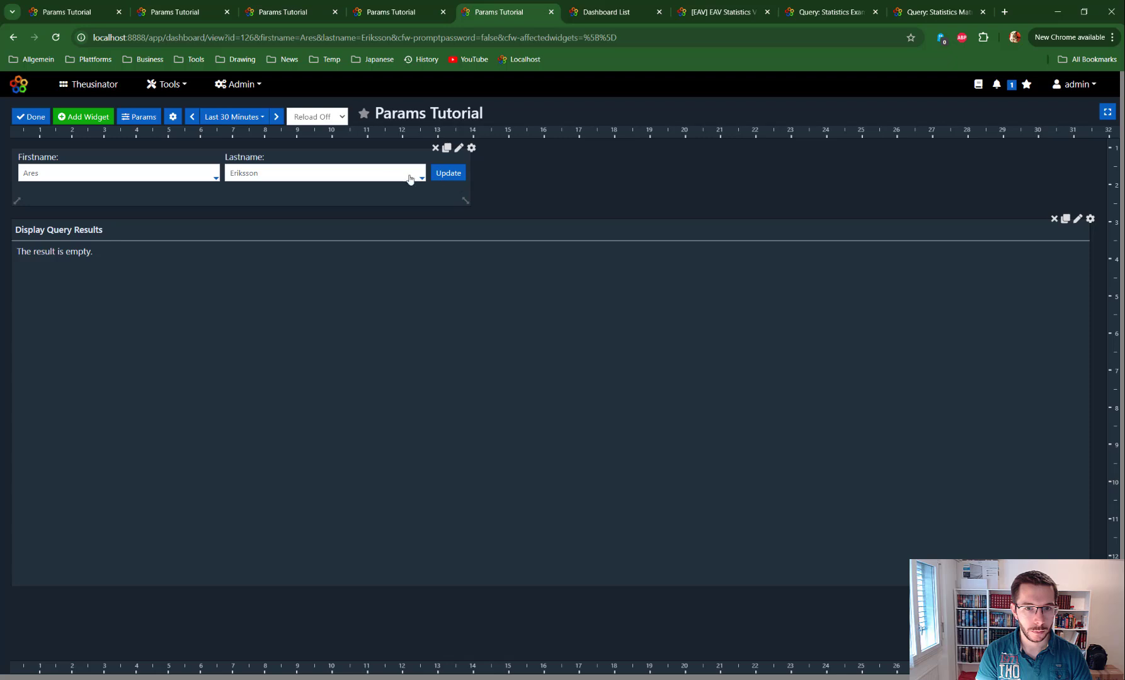
pyautogui.click(346, 174)
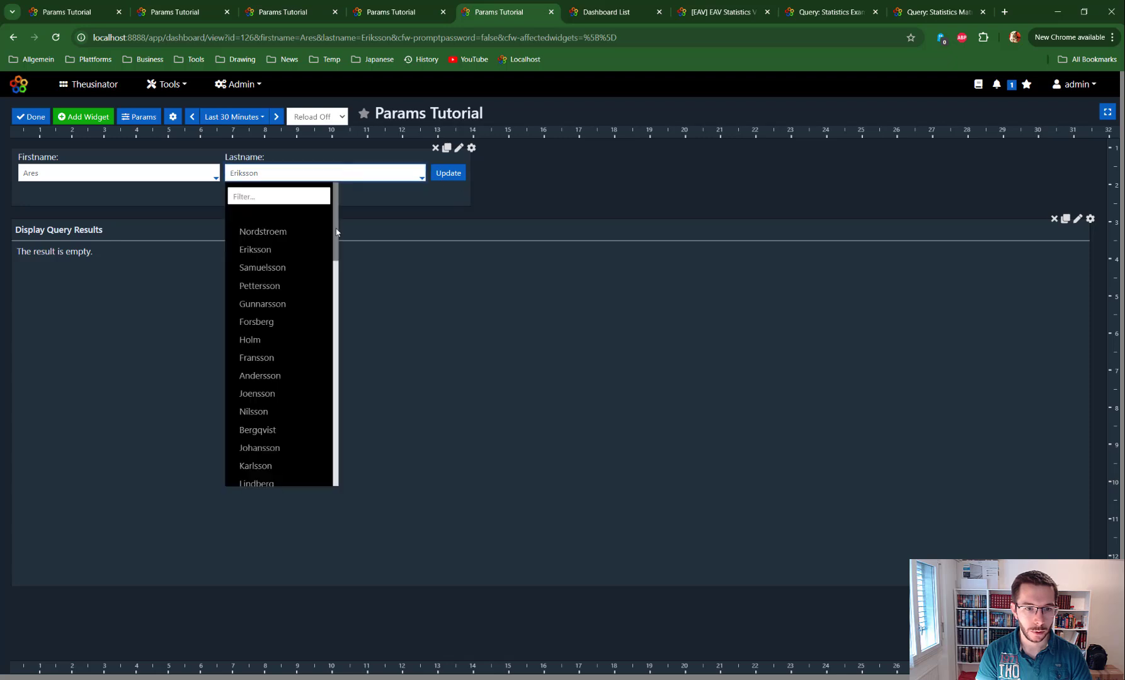
pyautogui.click(280, 322)
pyautogui.click(449, 173)
# Set Lastname to the empty option and update the dashboard so only the Firstname filter applies
pyautogui.click(293, 175)
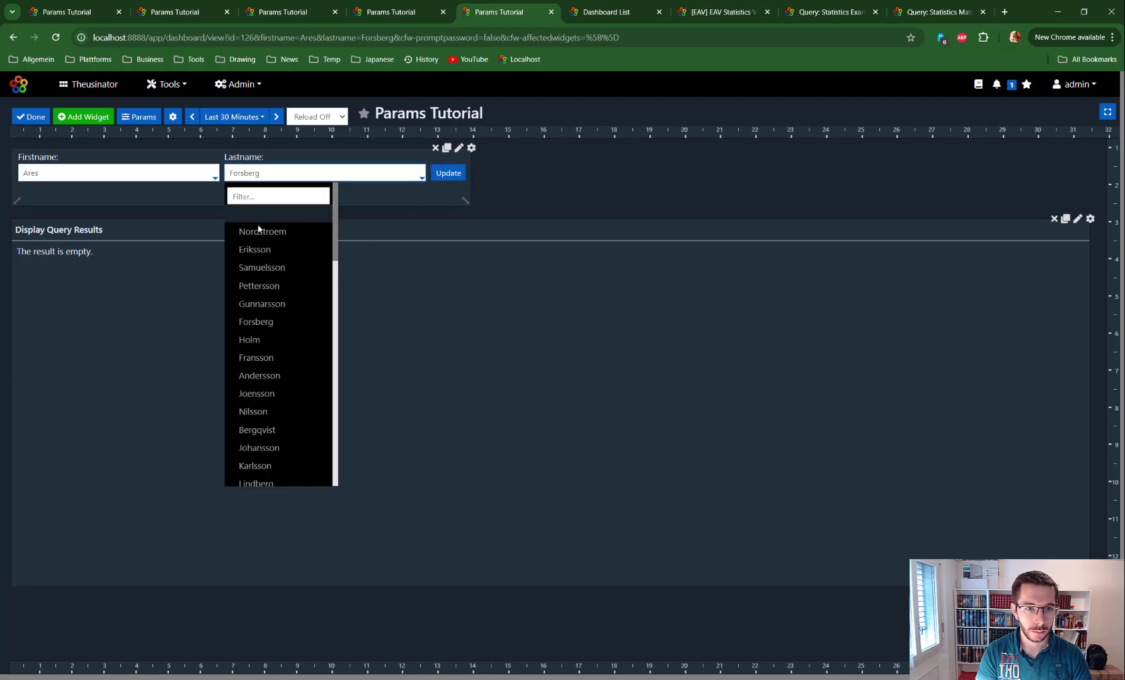
pyautogui.click(259, 228)
pyautogui.click(286, 176)
pyautogui.click(265, 214)
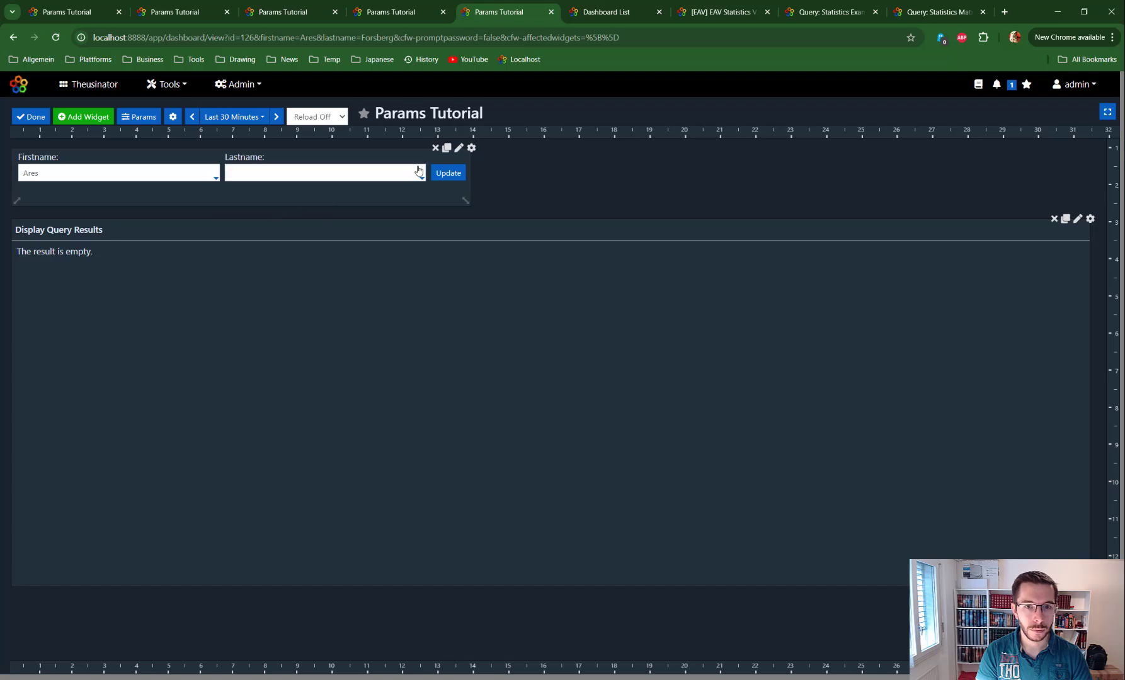
pyautogui.click(448, 173)
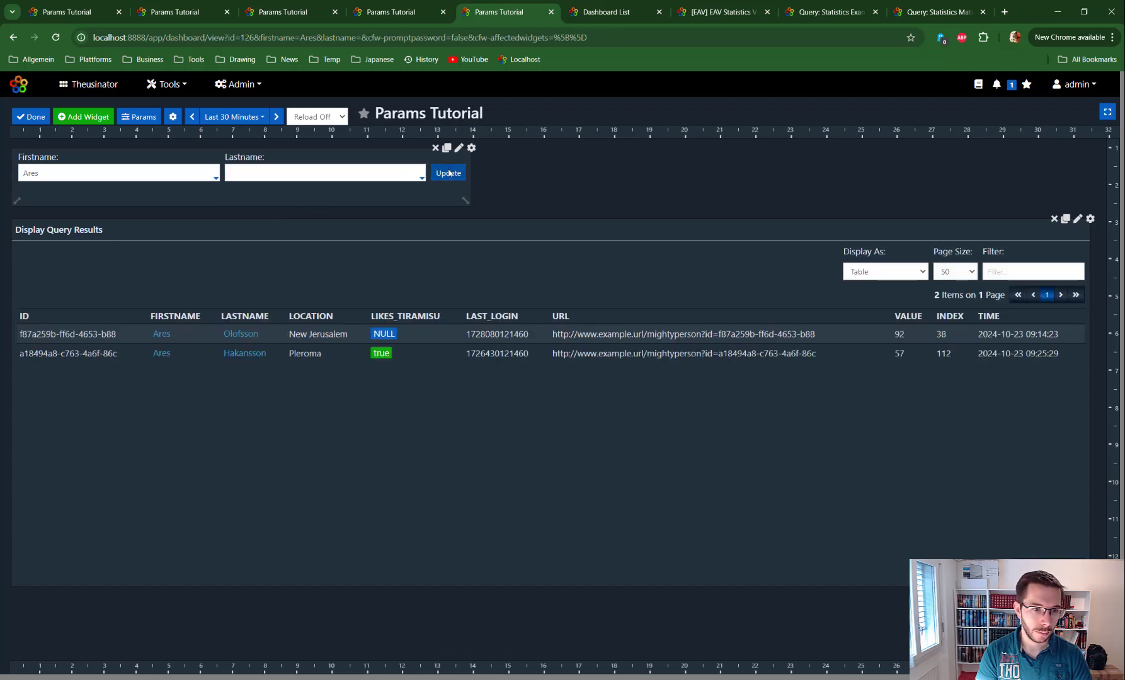
# Check the record argument of the random source in the Display Query Results query and close the settings unchanged
pyautogui.click(1078, 218)
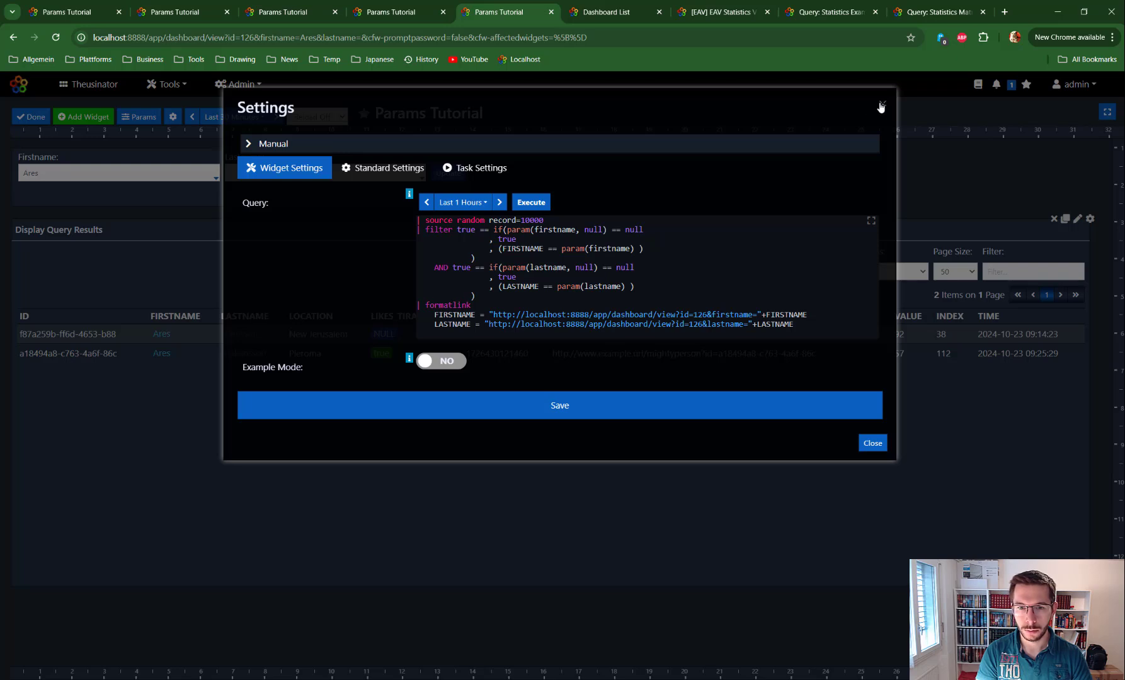
pyautogui.hotkey('shift', 'Left')
pyautogui.hotkey('shift', 'Left')
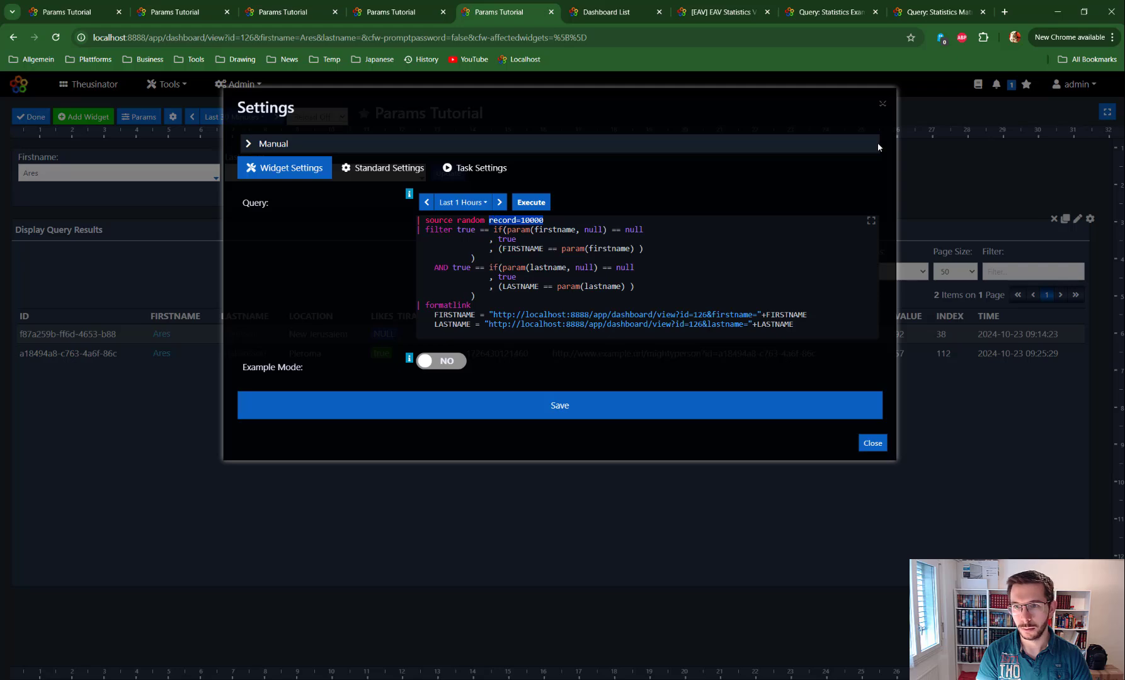
pyautogui.click(882, 105)
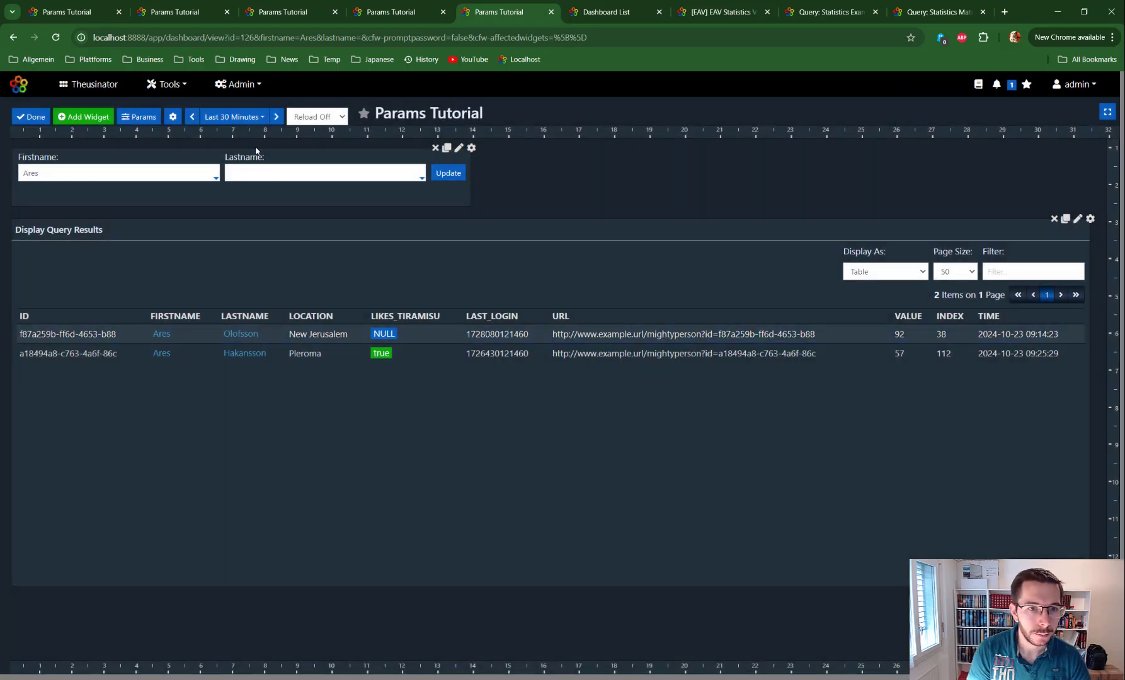
pyautogui.click(1090, 219)
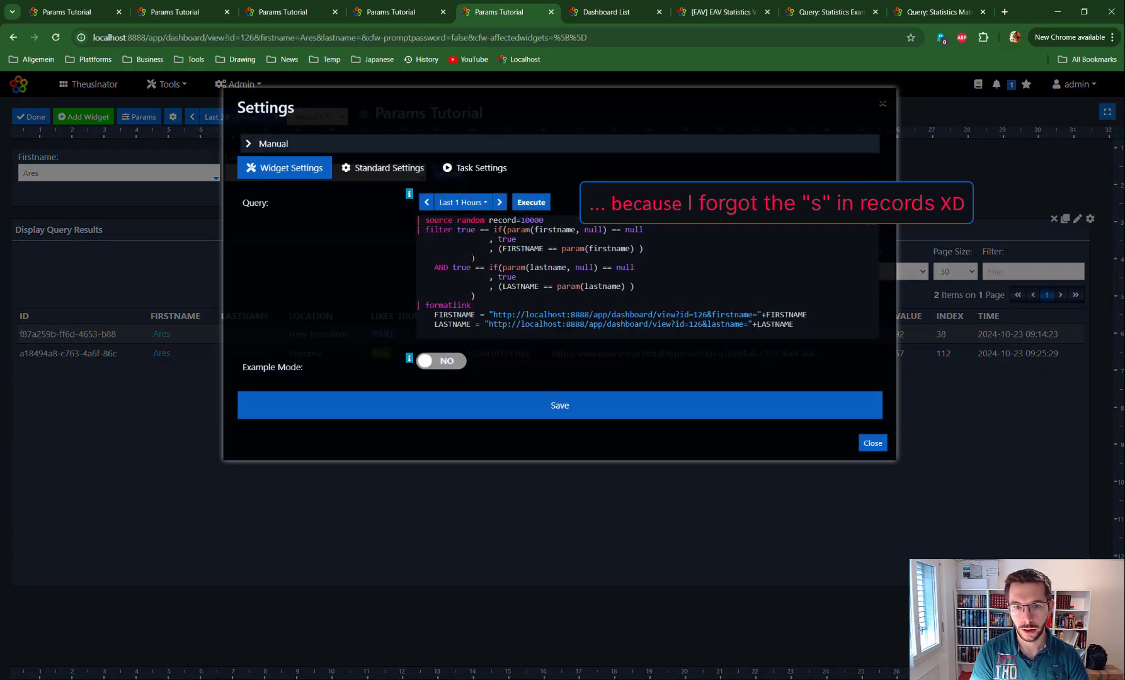
pyautogui.click(883, 104)
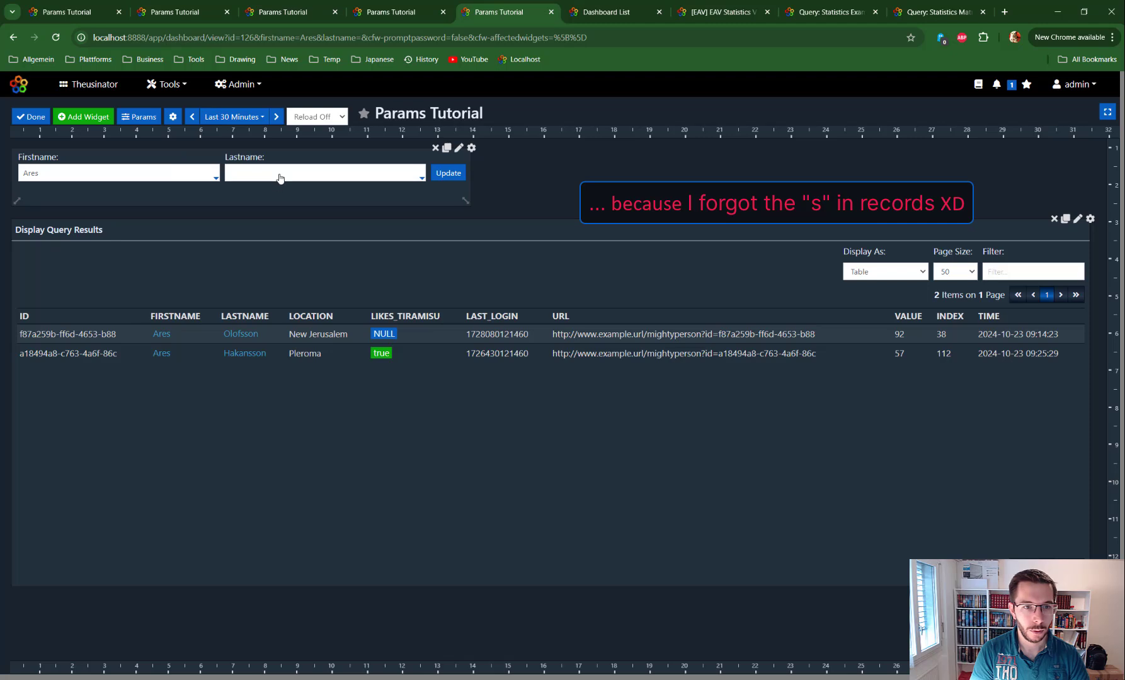
# View the available Lastname options and close the list without choosing one
pyautogui.click(280, 177)
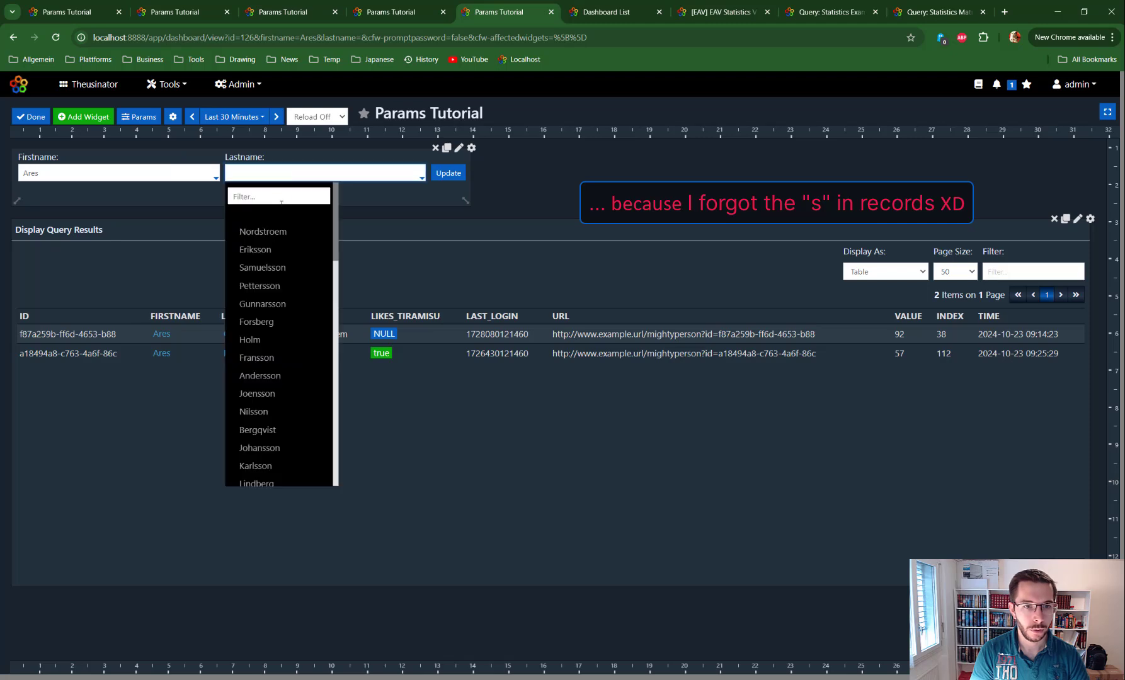
pyautogui.click(549, 200)
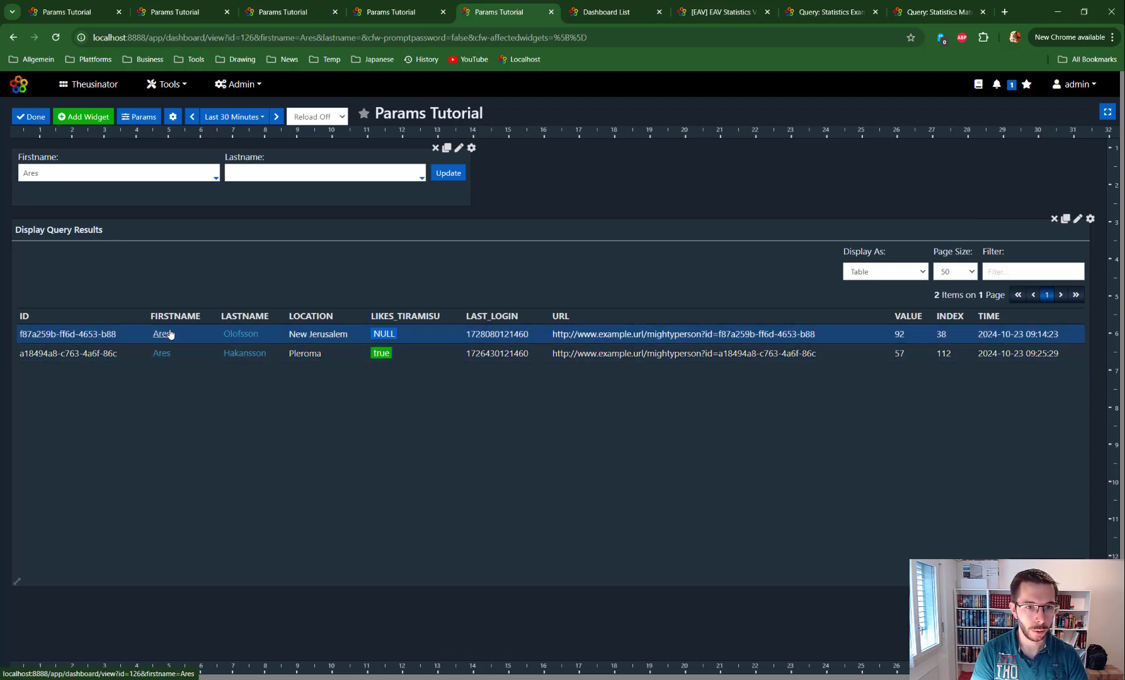
pyautogui.click(299, 174)
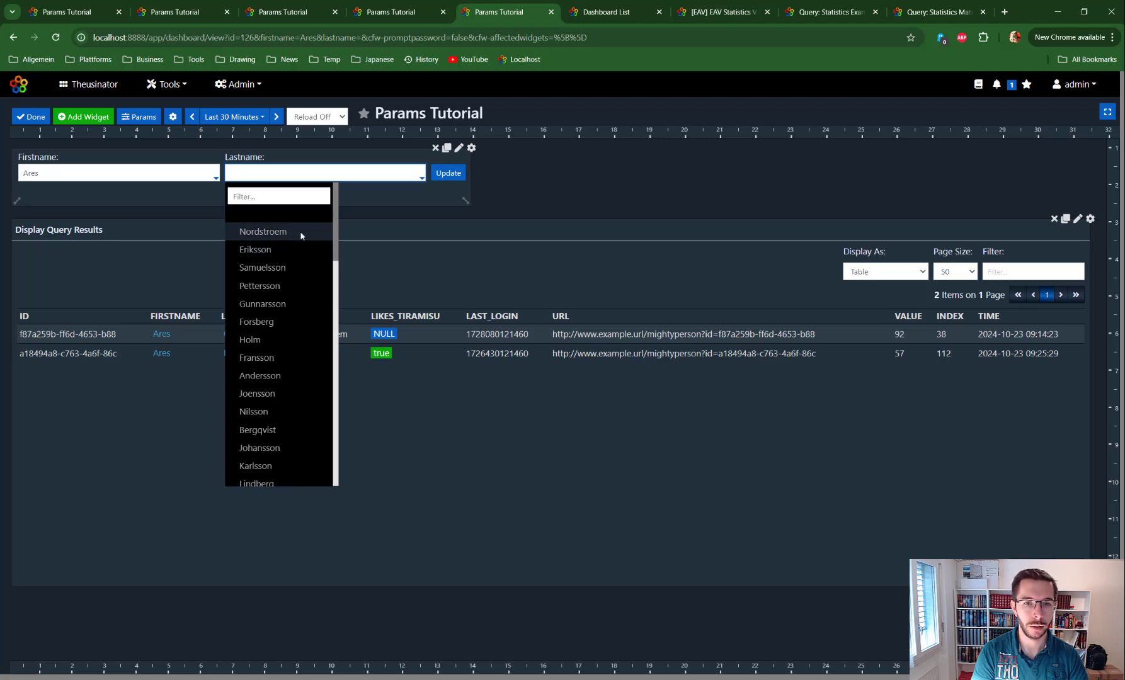
pyautogui.click(547, 191)
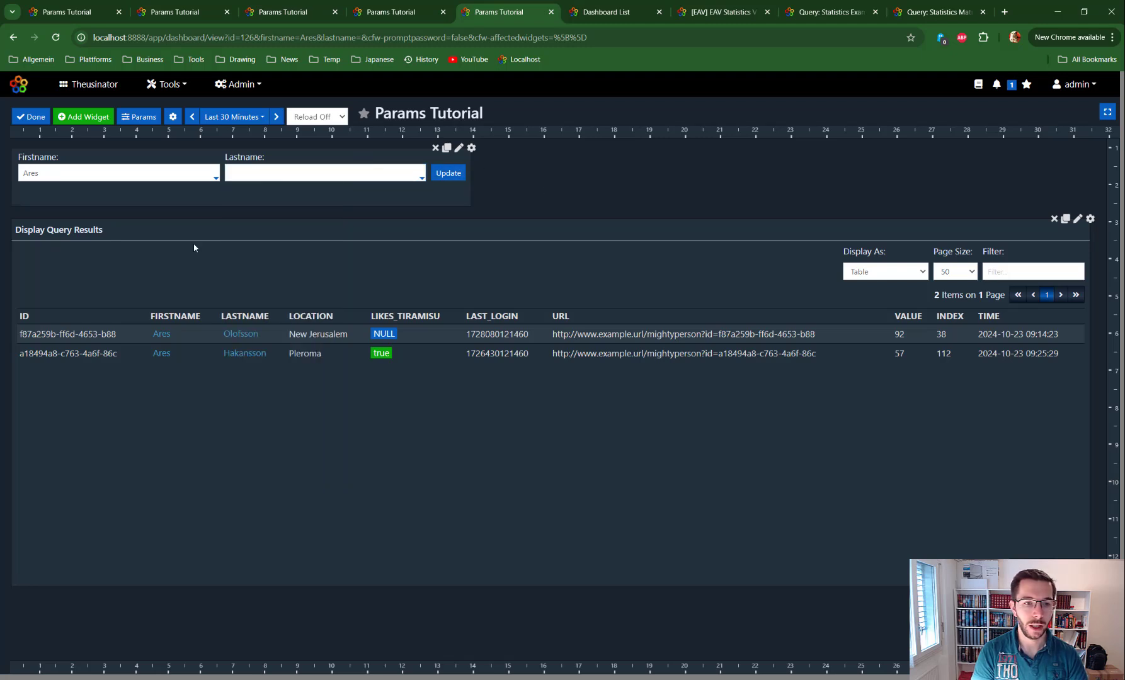